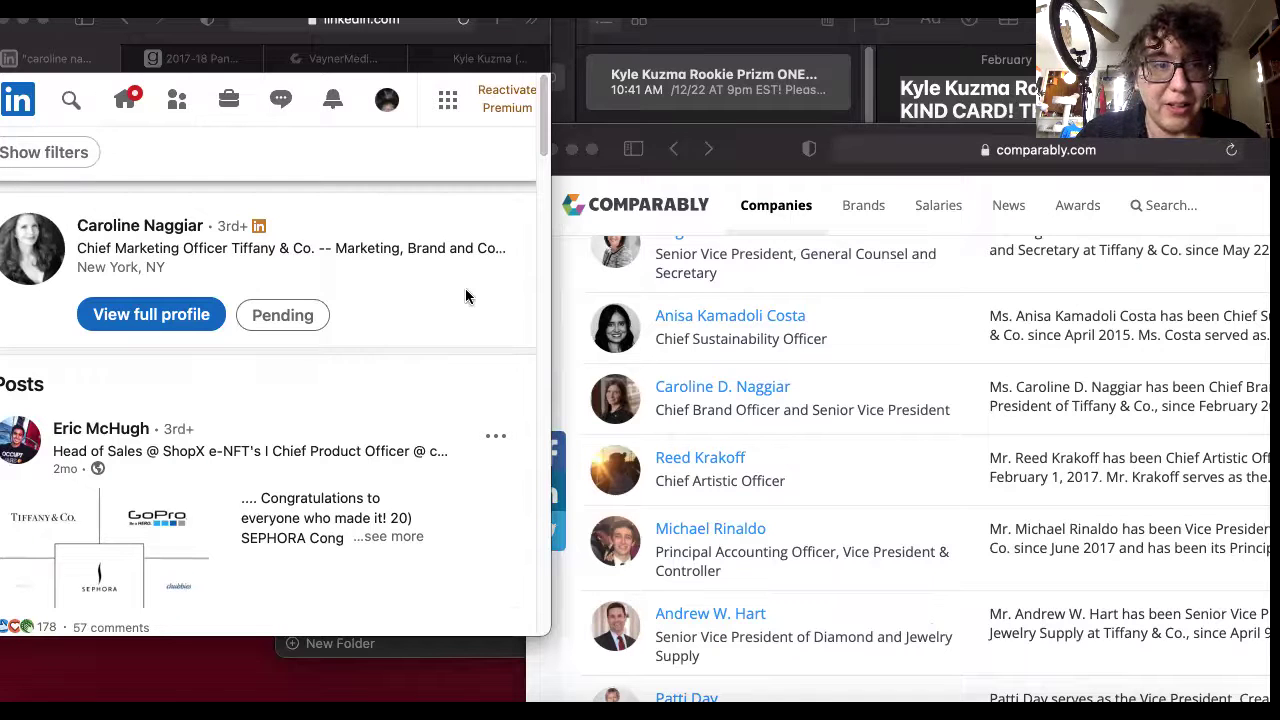
# Search LinkedIn for Tiffany & Co.'s Chief Artistic Officer by full name.
pyautogui.click(70, 103)
pyautogui.write('reed')
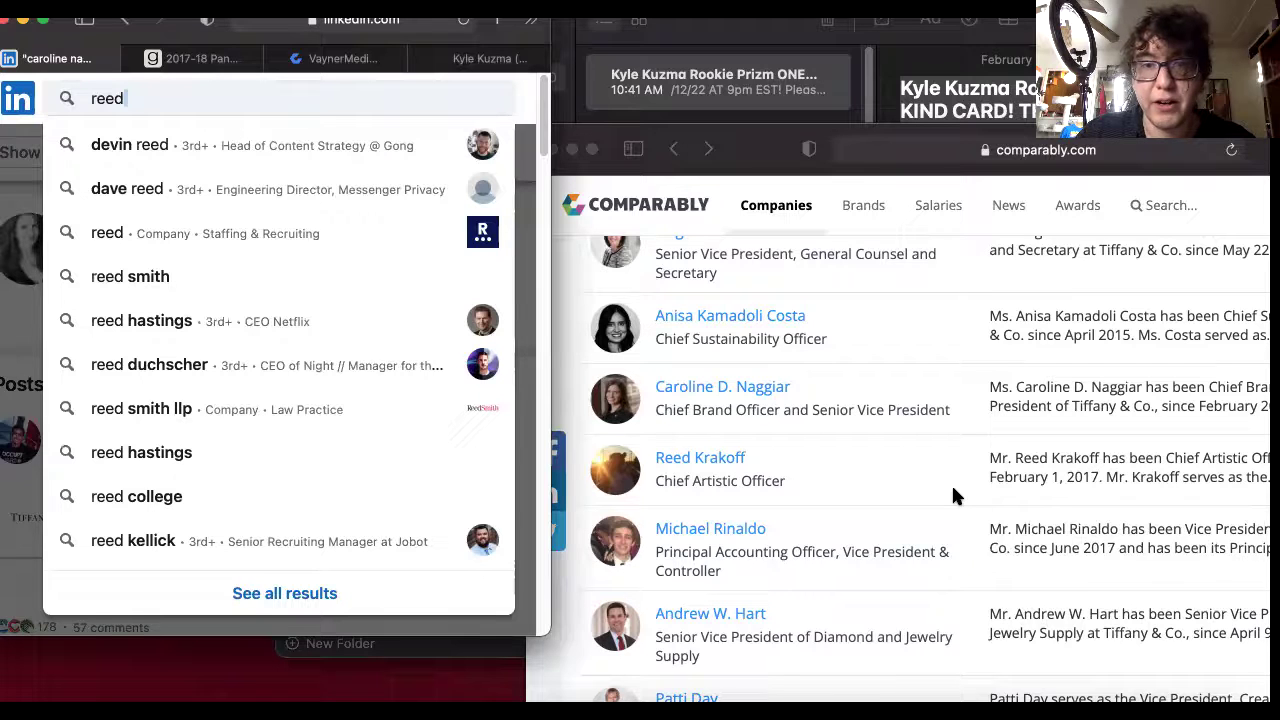
pyautogui.scroll(-1, 946, 494)
pyautogui.scroll(5, 920, 483)
pyautogui.scroll(2, 919, 483)
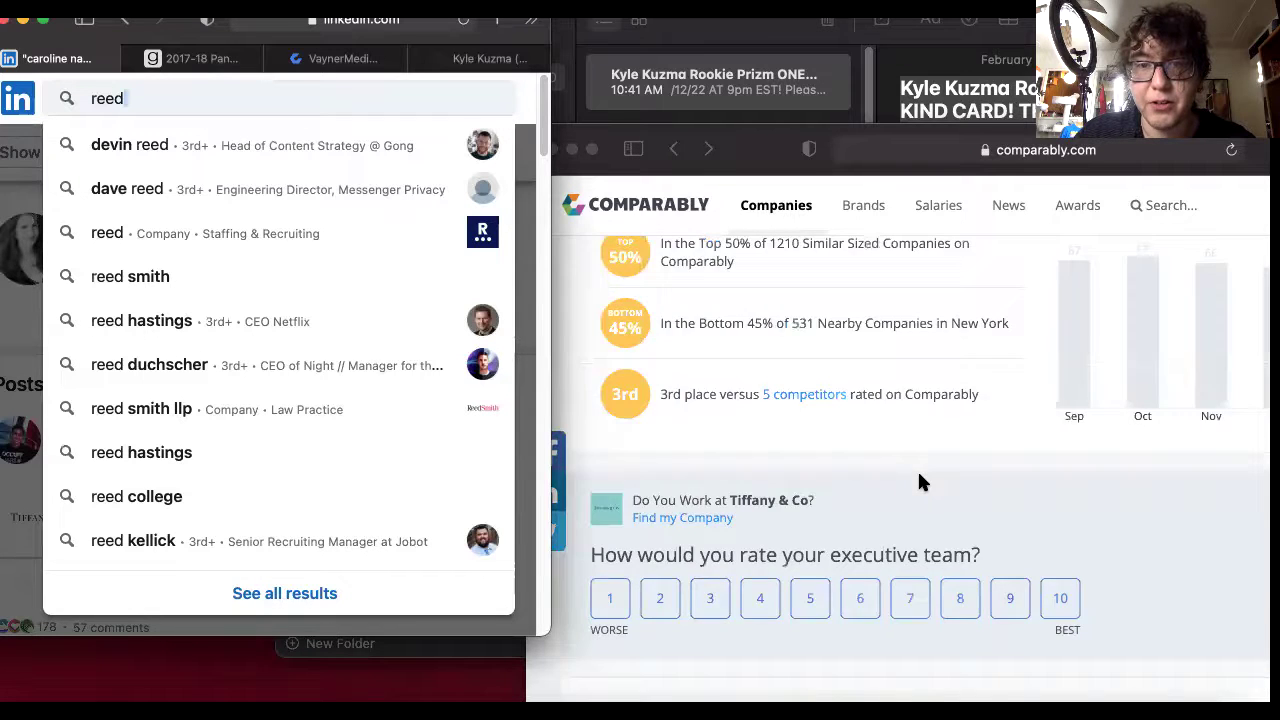
pyautogui.scroll(8, 920, 483)
pyautogui.scroll(-4, 920, 483)
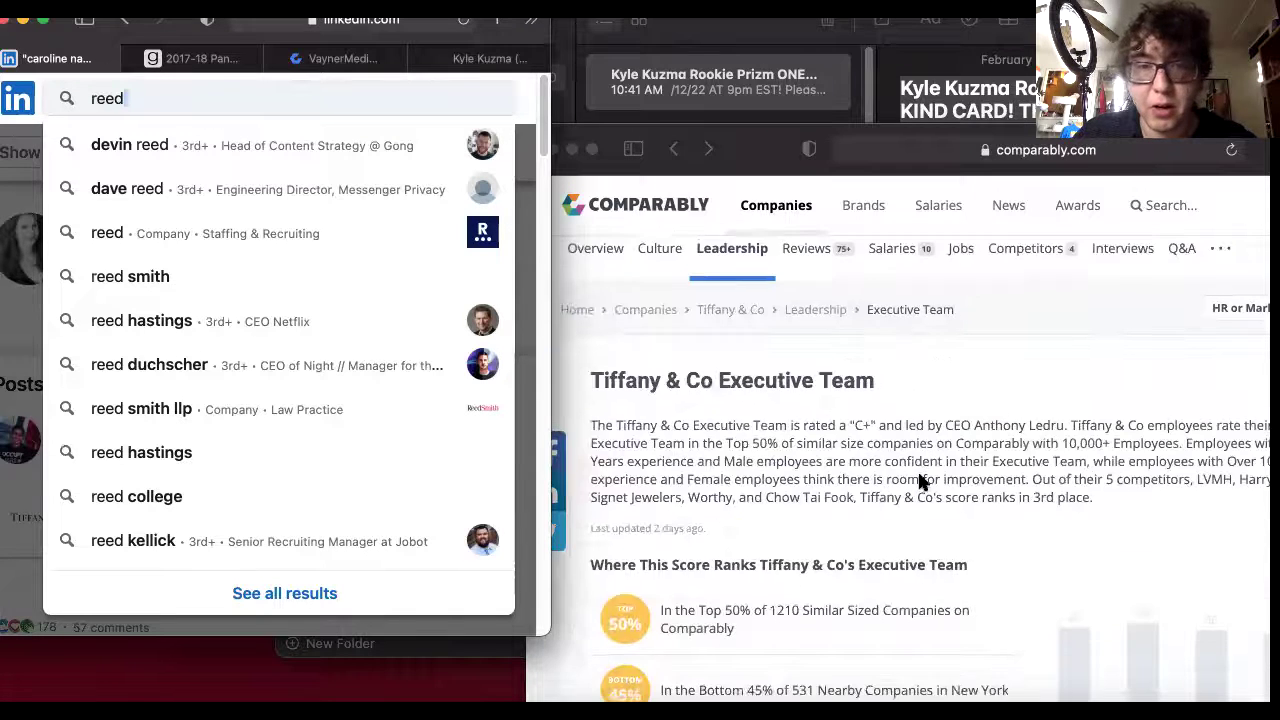
pyautogui.scroll(-6, 920, 481)
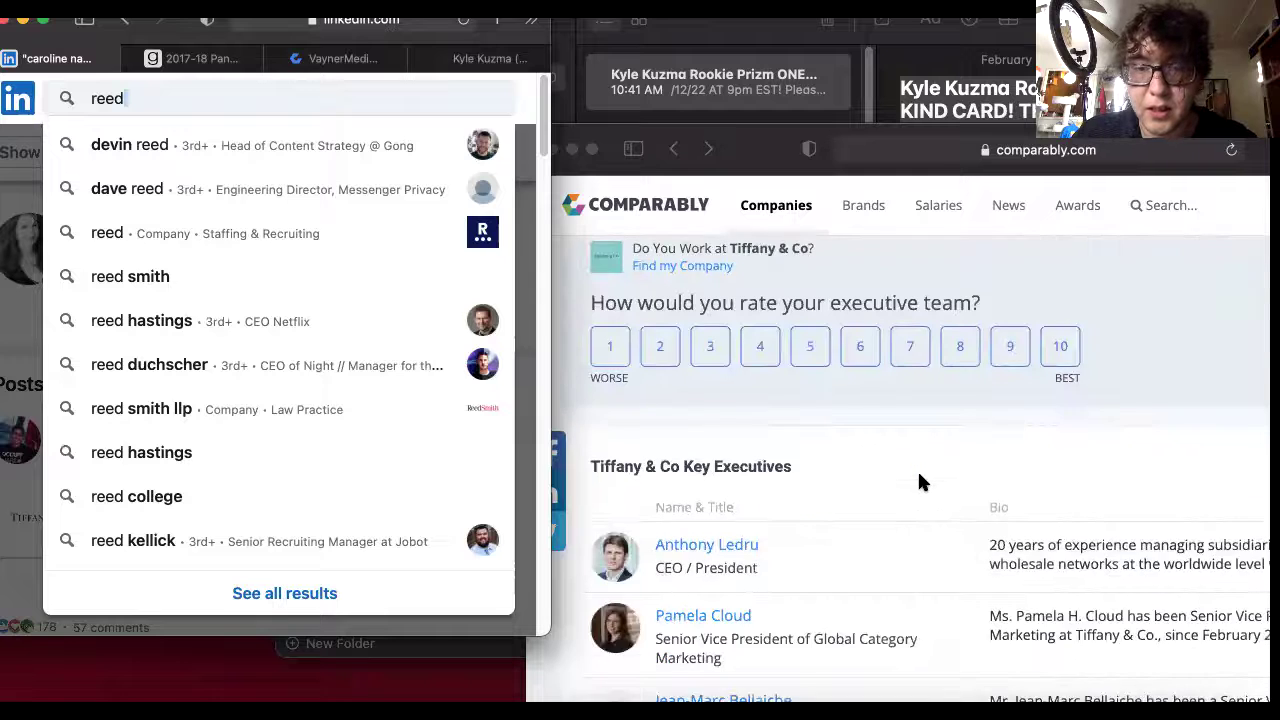
pyautogui.scroll(-5, 919, 482)
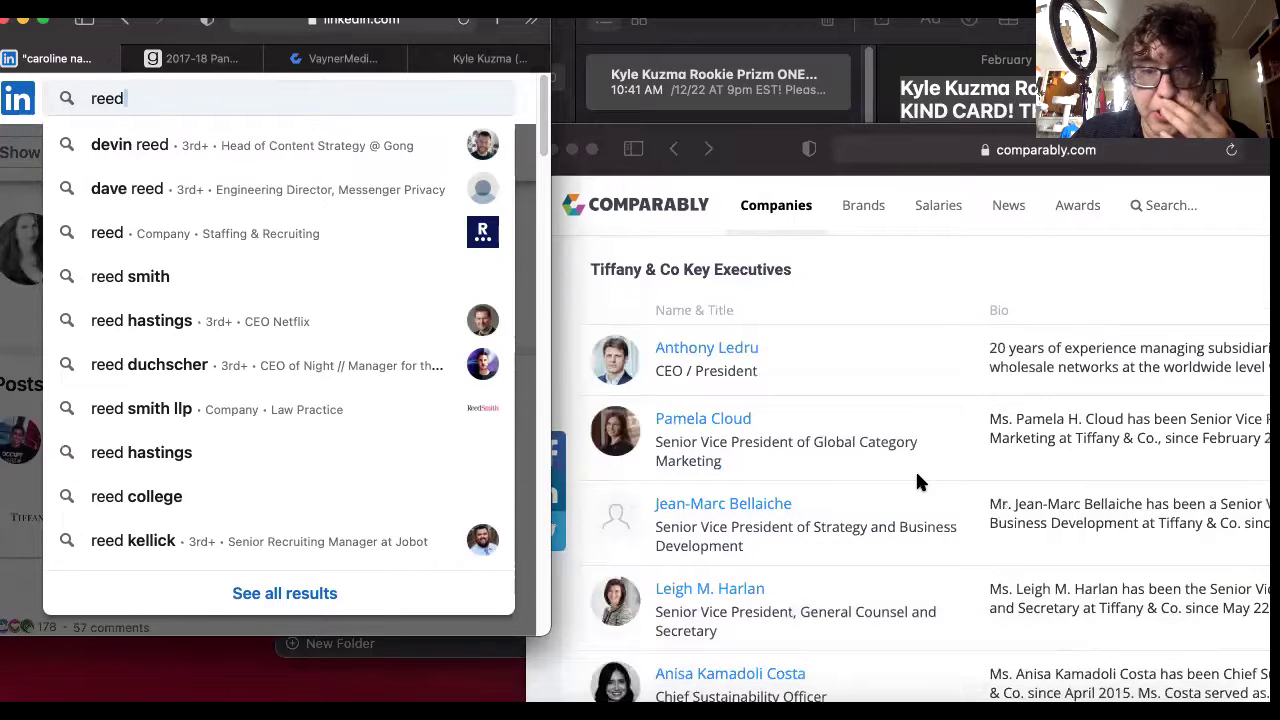
pyautogui.scroll(-4, 918, 482)
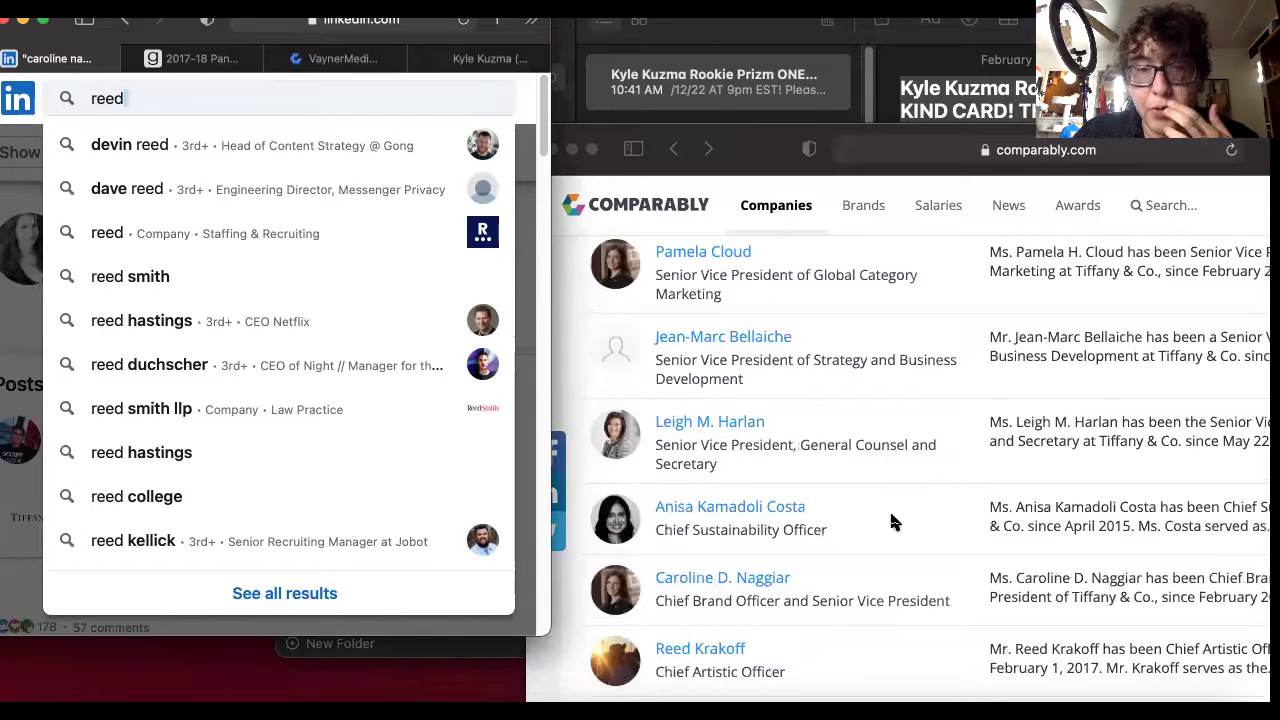
pyautogui.scroll(-2, 855, 553)
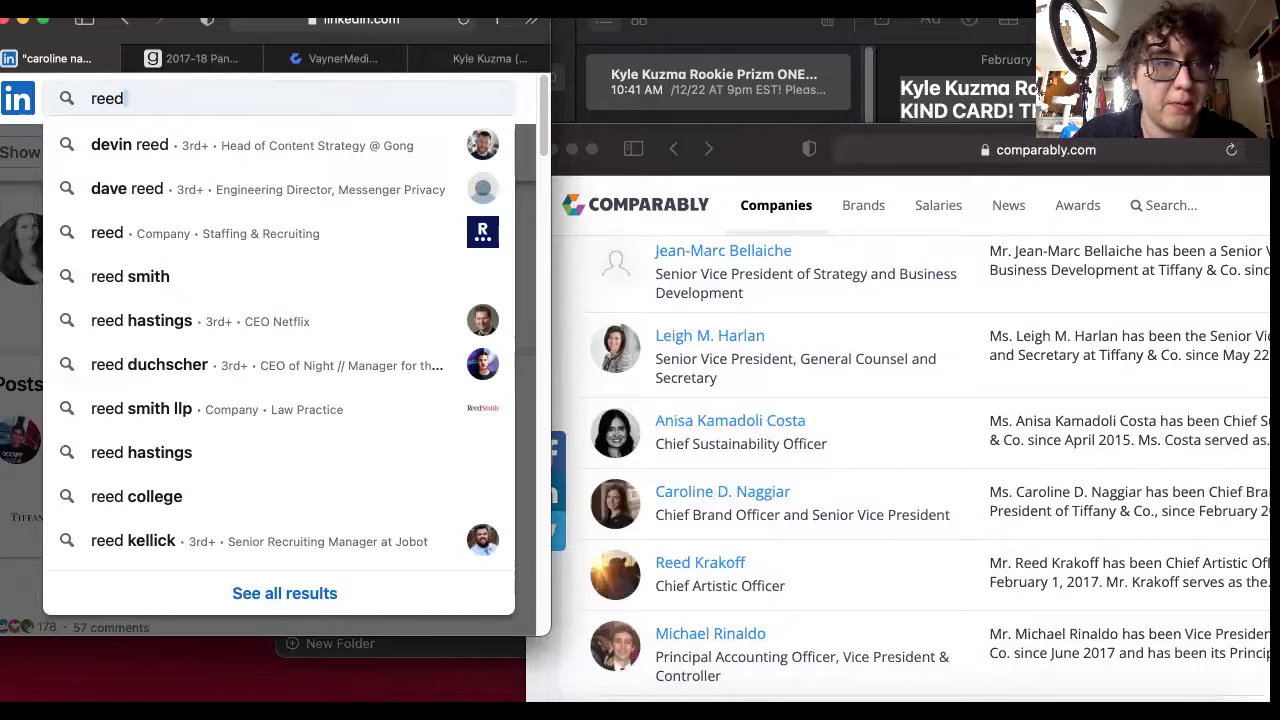
pyautogui.click(15, 316)
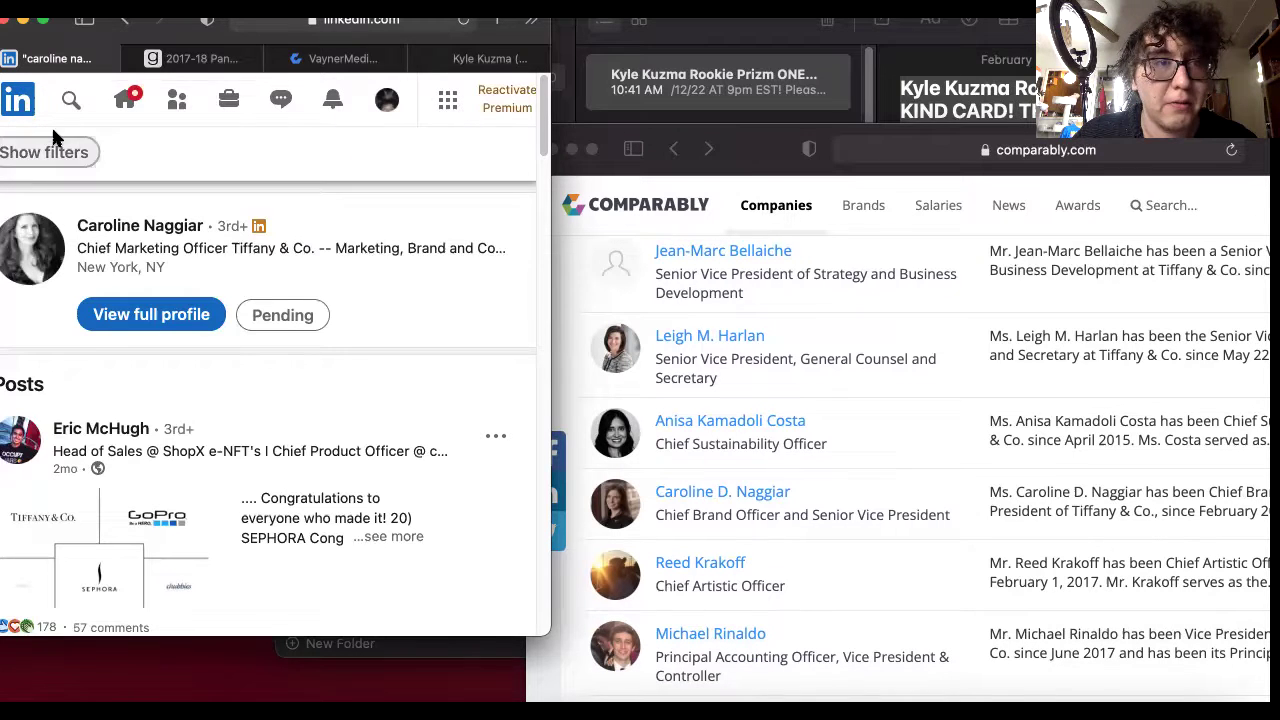
pyautogui.click(106, 107)
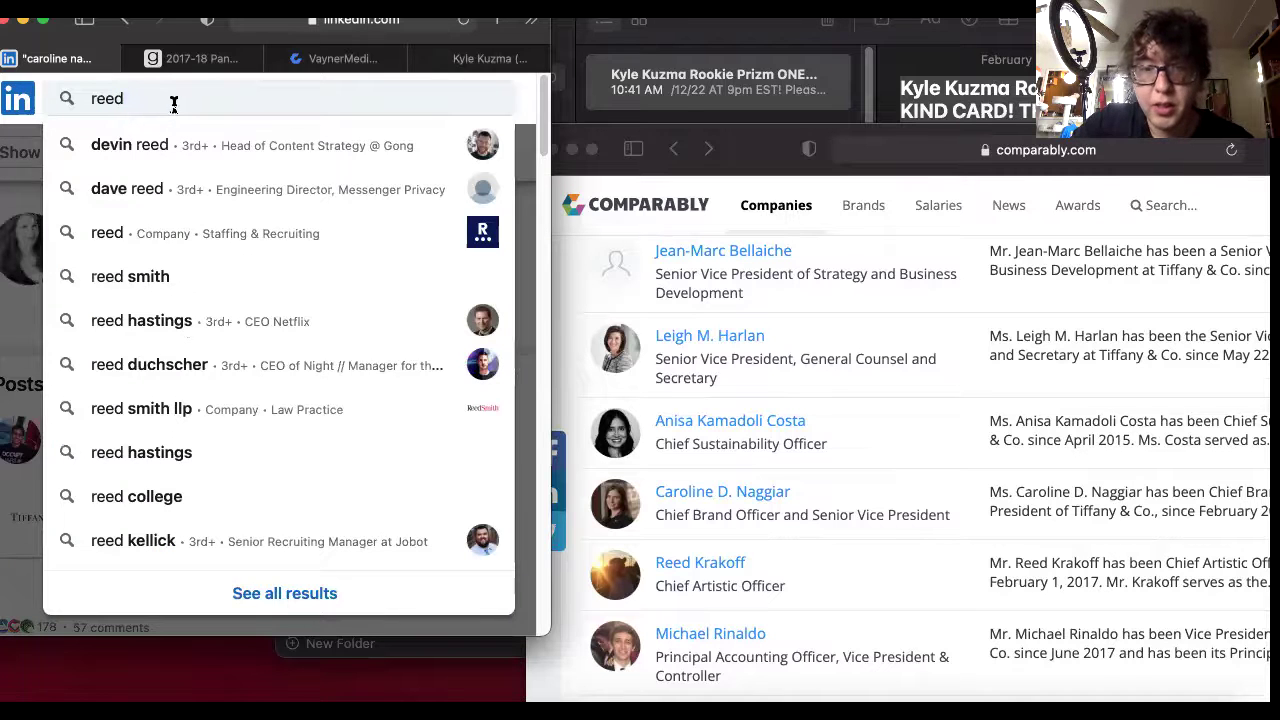
pyautogui.write('kra')
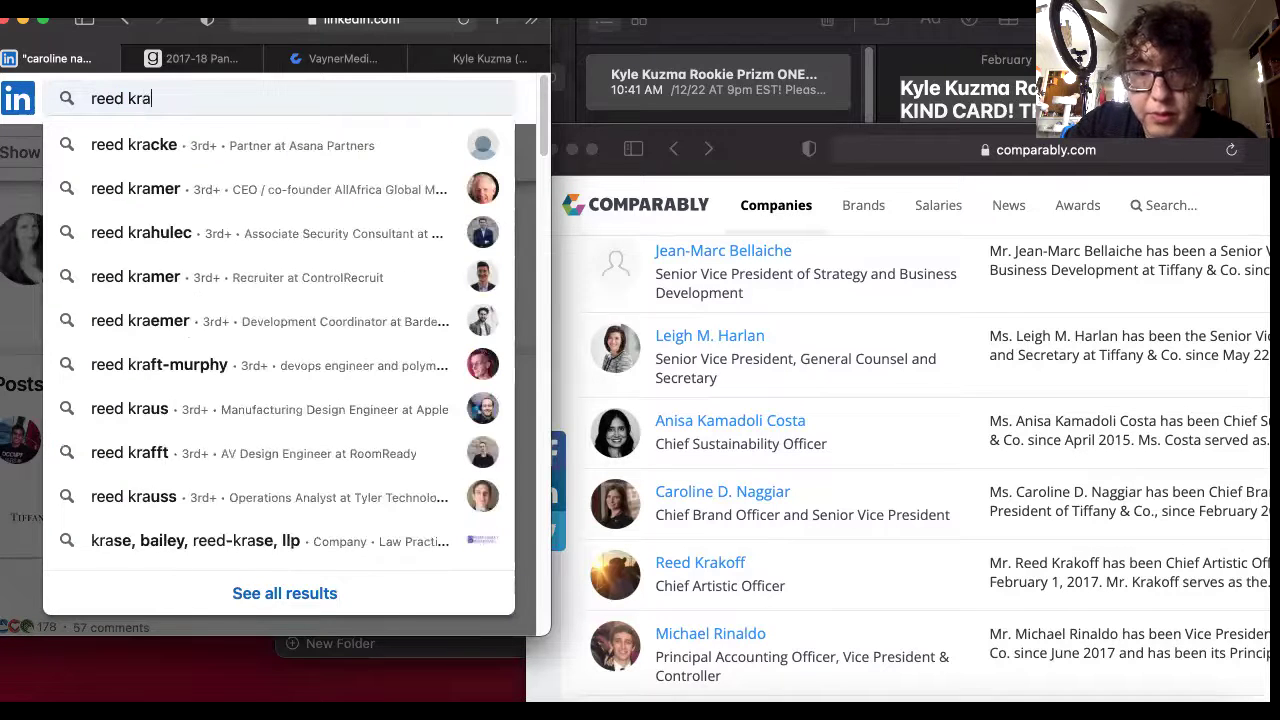
pyautogui.write('koff')
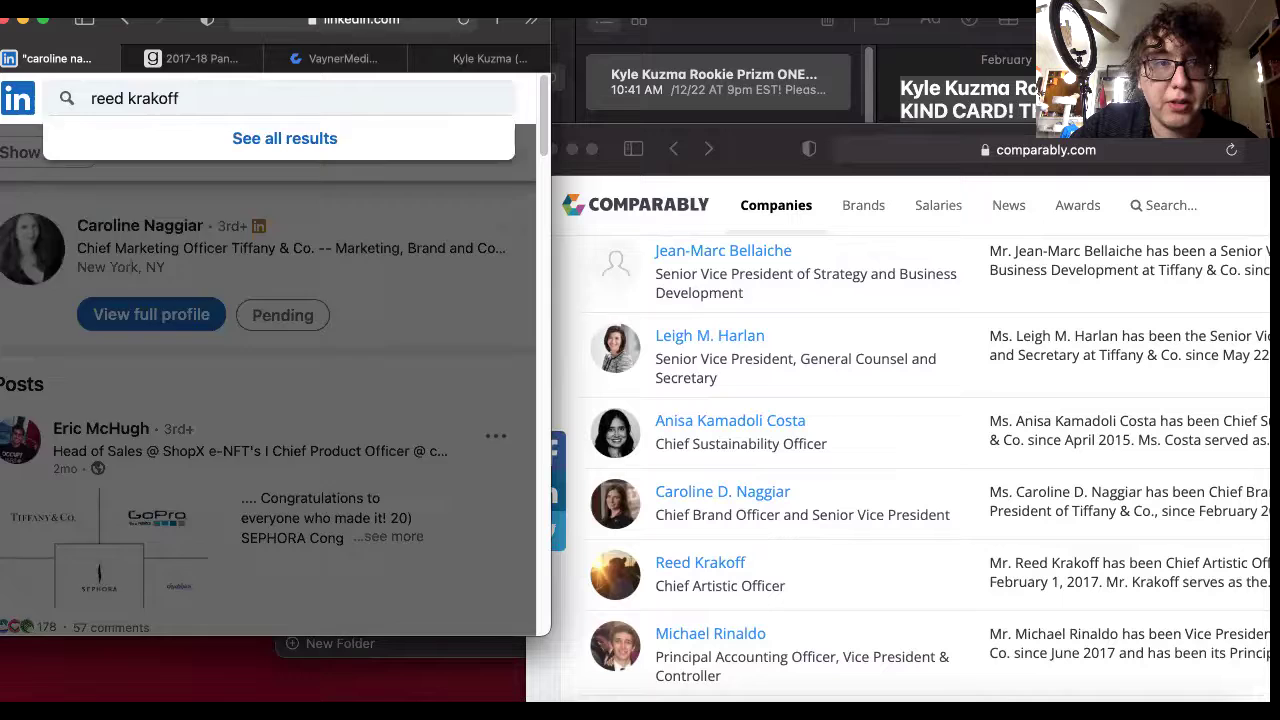
pyautogui.press('Return')
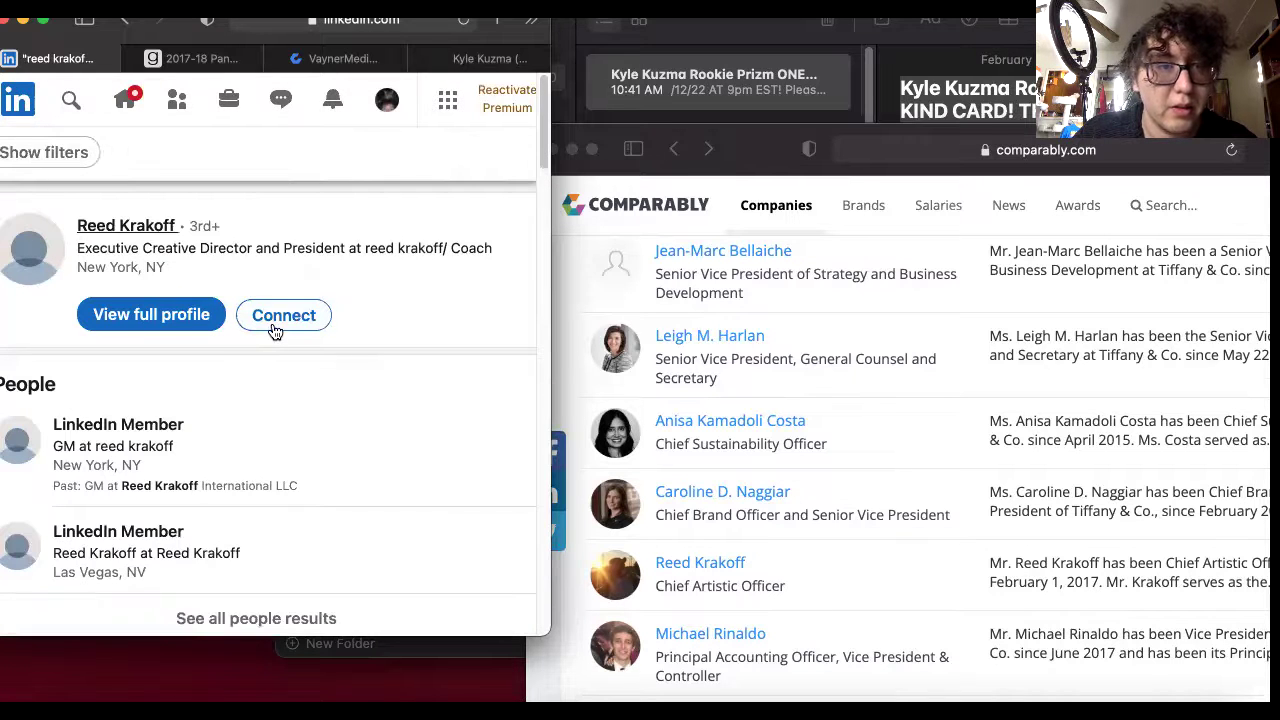
# Send him a connection invitation with the pasted auction message as its note.
pyautogui.click(320, 316)
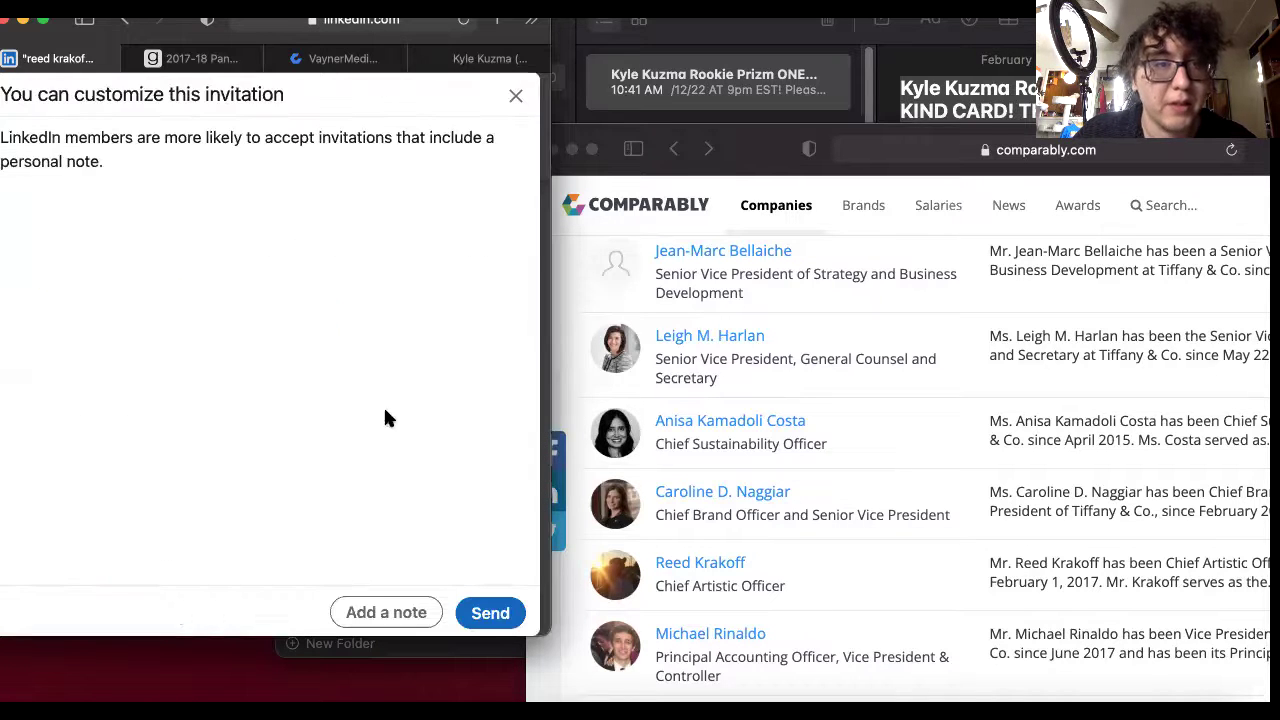
pyautogui.click(422, 606)
pyautogui.rightClick(184, 190)
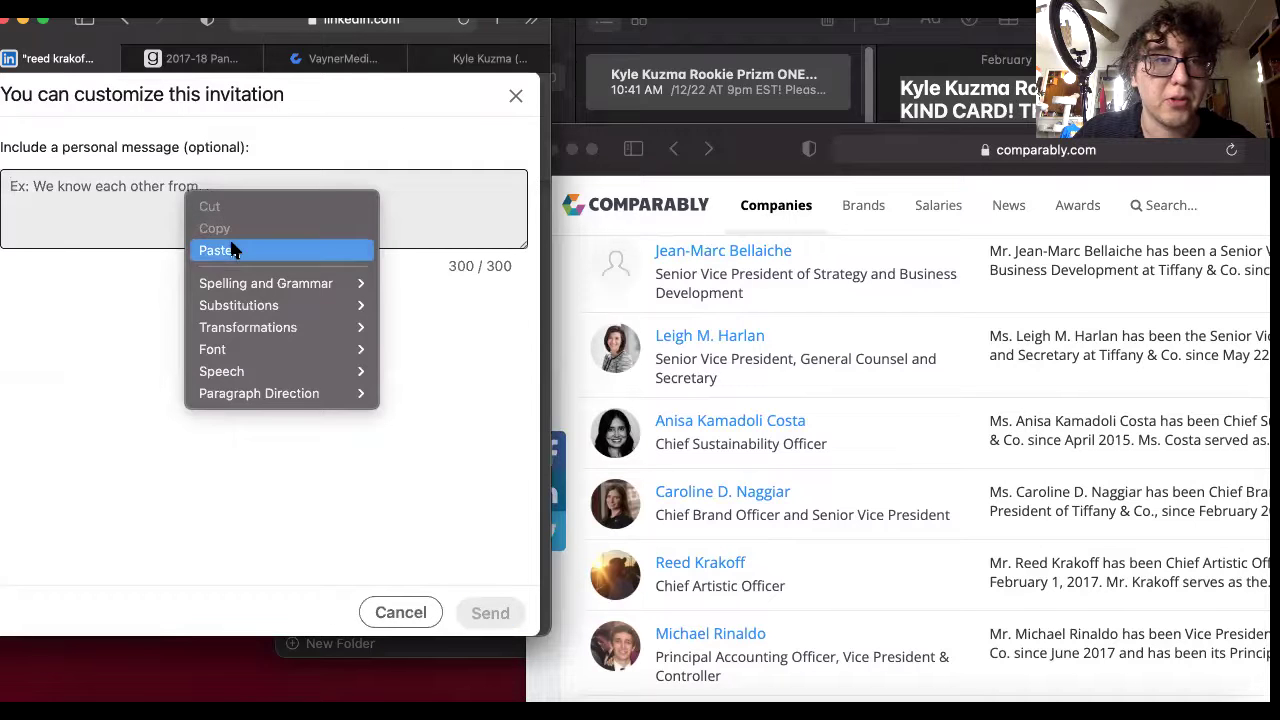
pyautogui.click(231, 250)
pyautogui.click(490, 613)
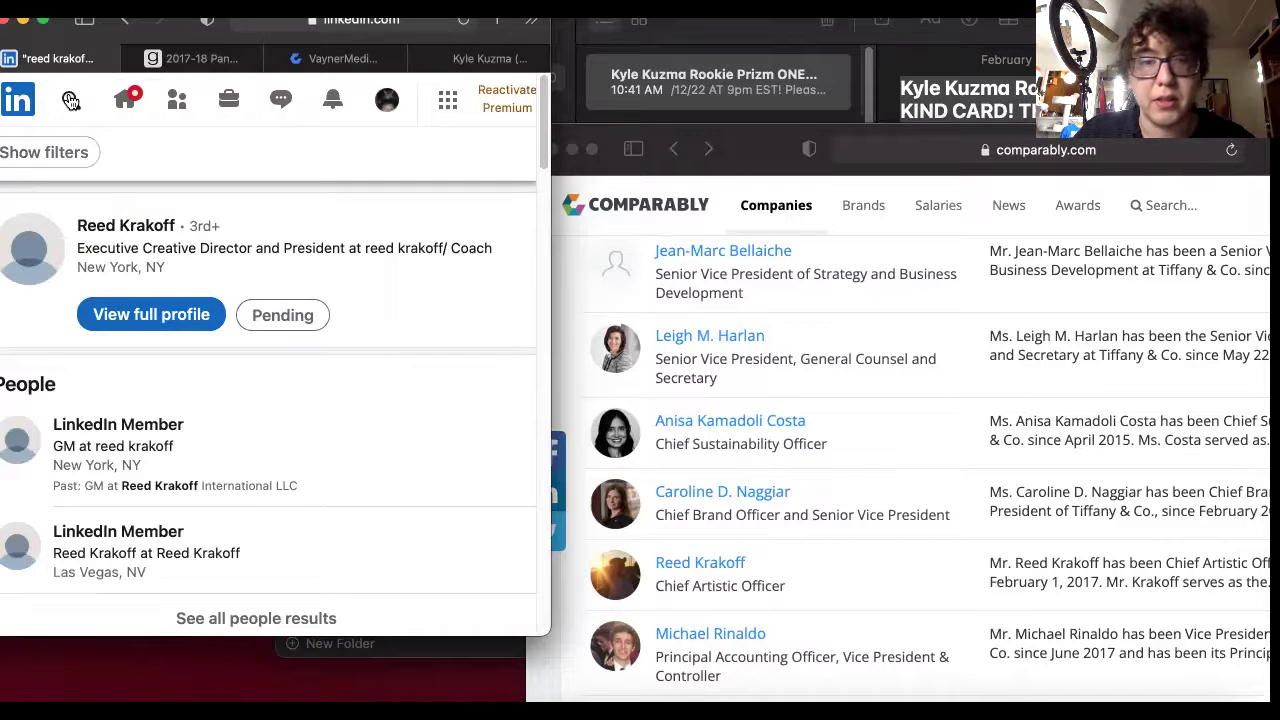
# Replace the search query with the Principal Accounting Officer's name and run it.
pyautogui.scroll(-2, 714, 443)
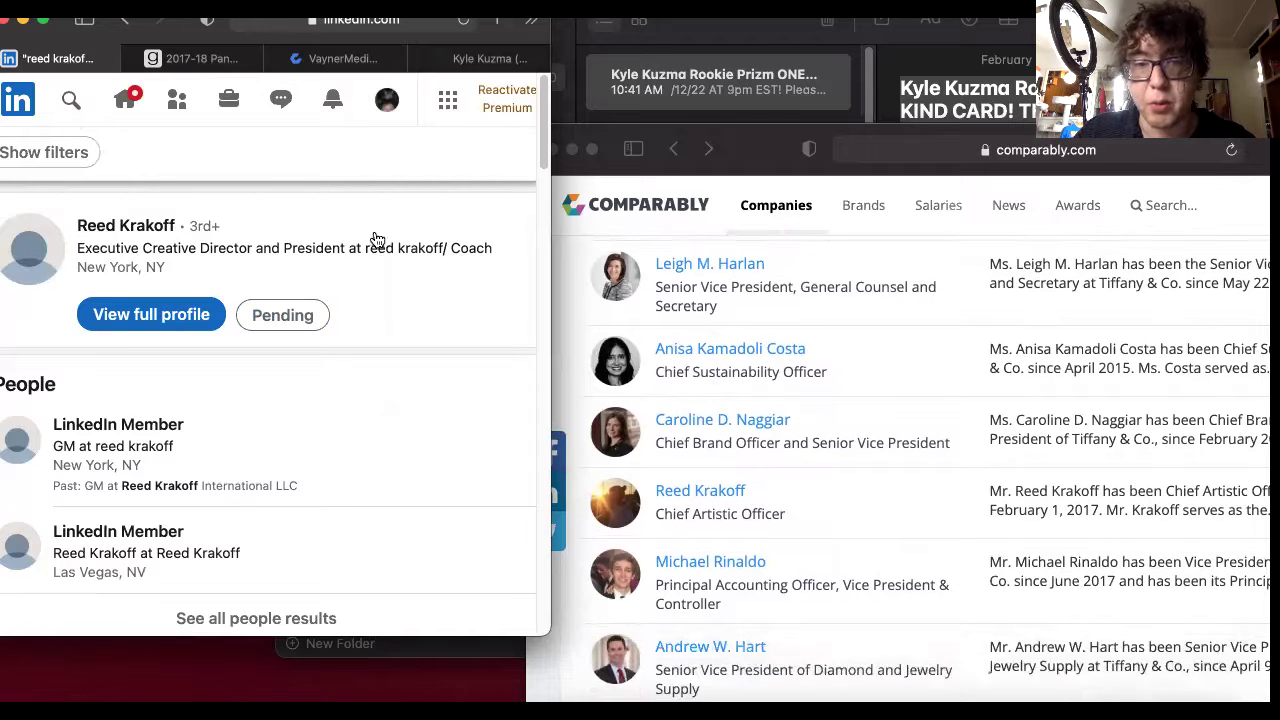
pyautogui.click(71, 99)
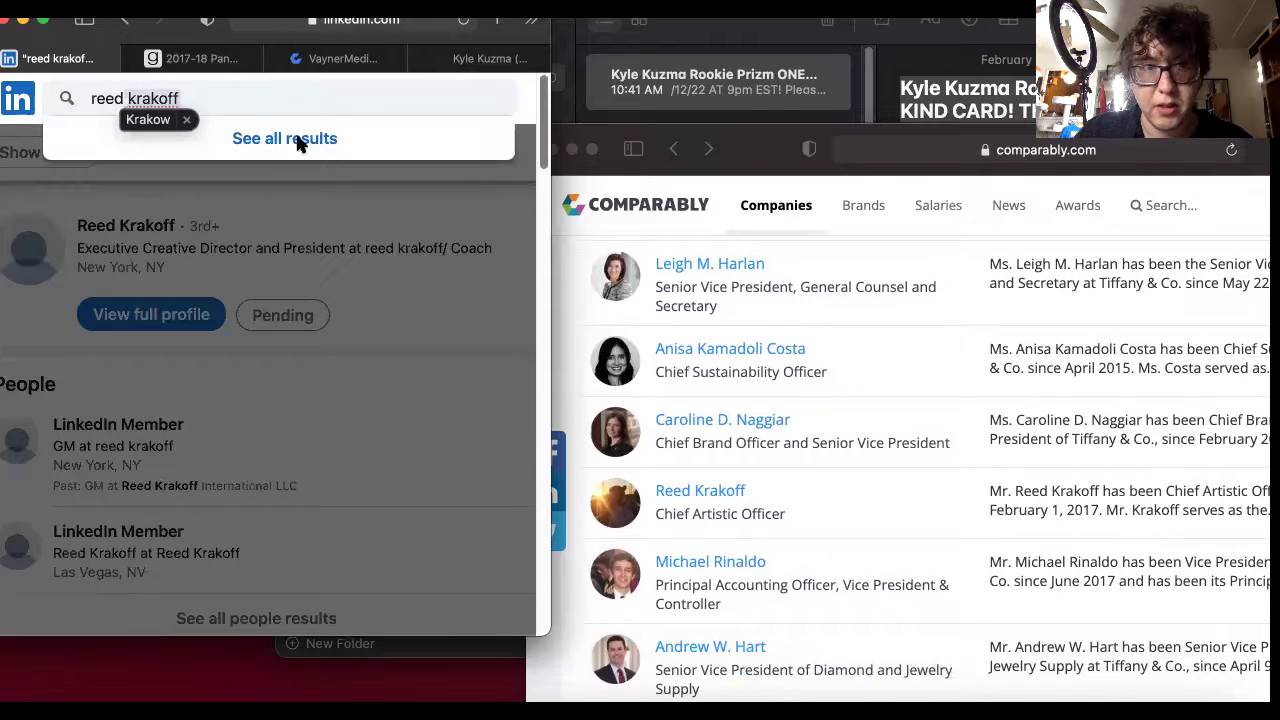
pyautogui.doubleClick(260, 99)
pyautogui.press('BackSpace')
pyautogui.press('BackSpace')
pyautogui.press('BackSpace')
pyautogui.press('BackSpace')
pyautogui.press('BackSpace')
pyautogui.press('BackSpace')
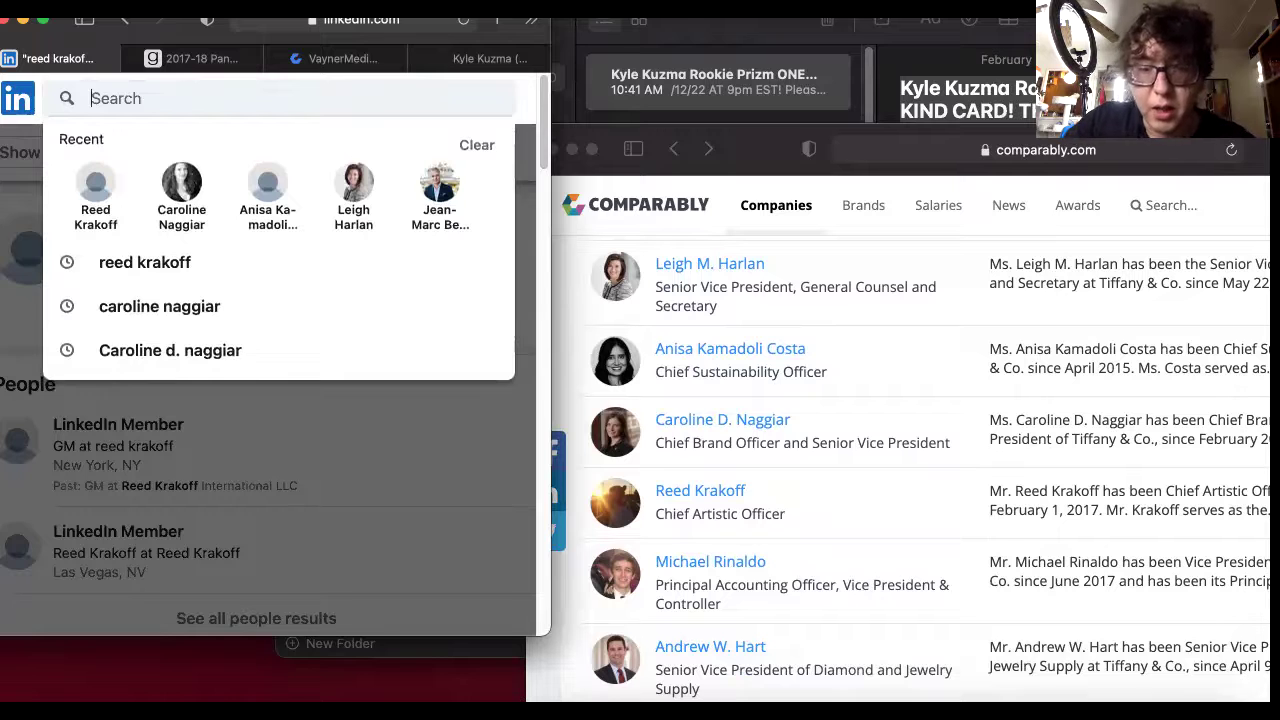
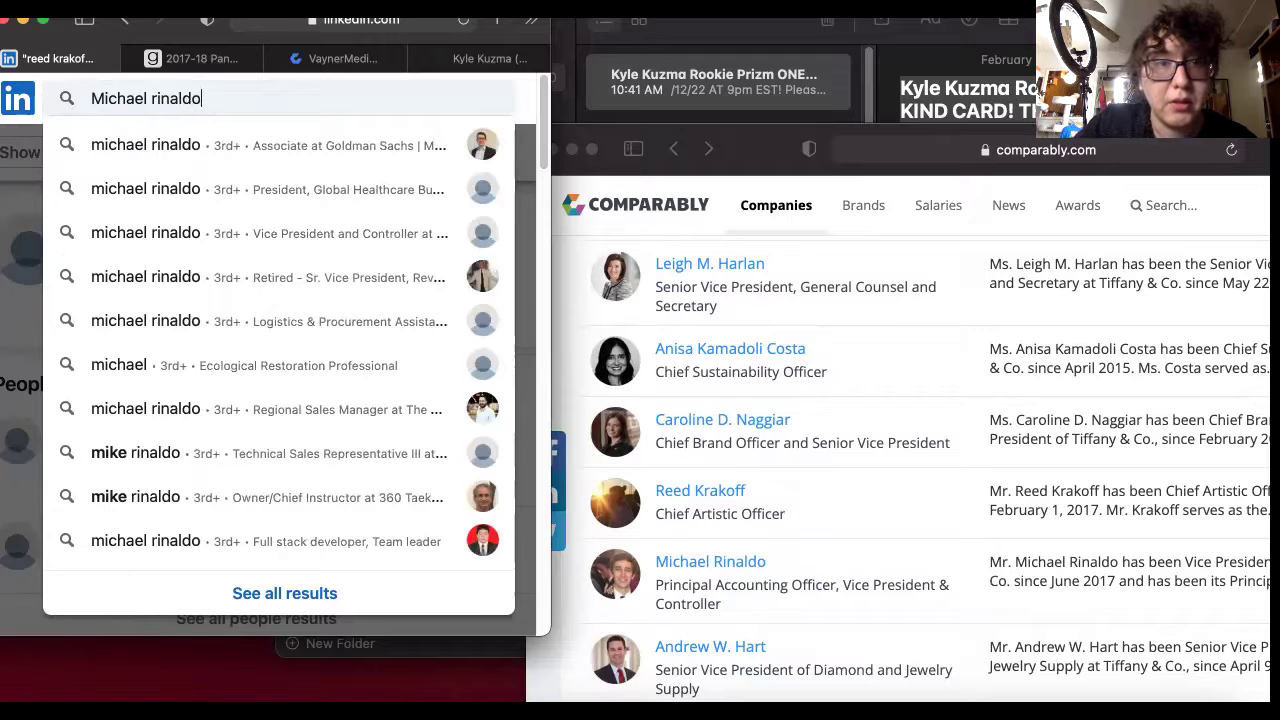
pyautogui.press('Return')
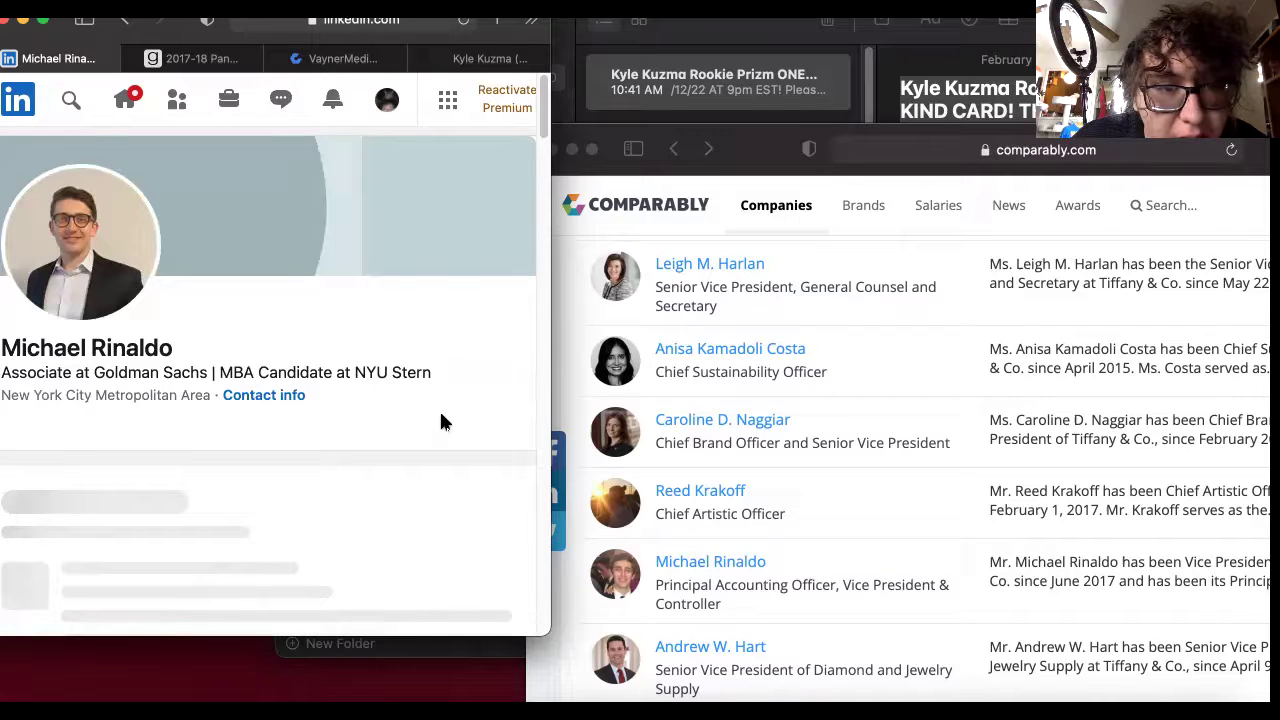
# Send the matching profile a connection invitation with the pasted auction note.
pyautogui.scroll(-3, 439, 410)
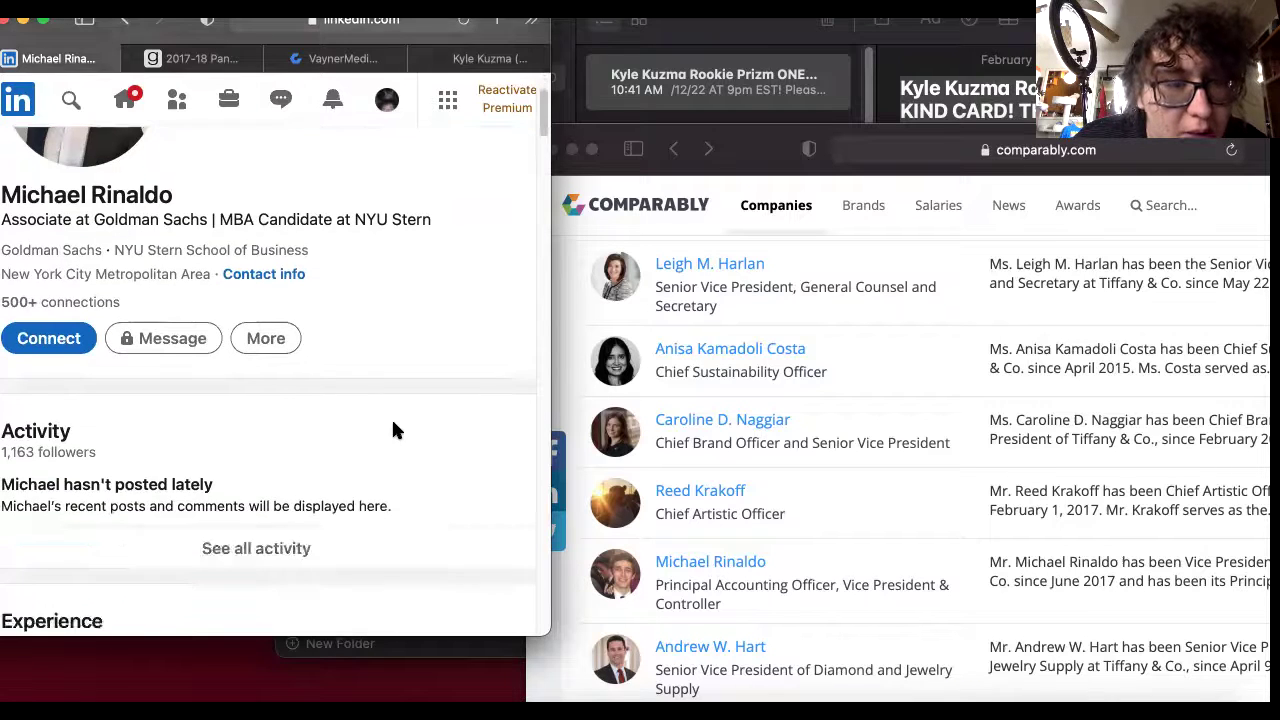
pyautogui.scroll(-5, 393, 430)
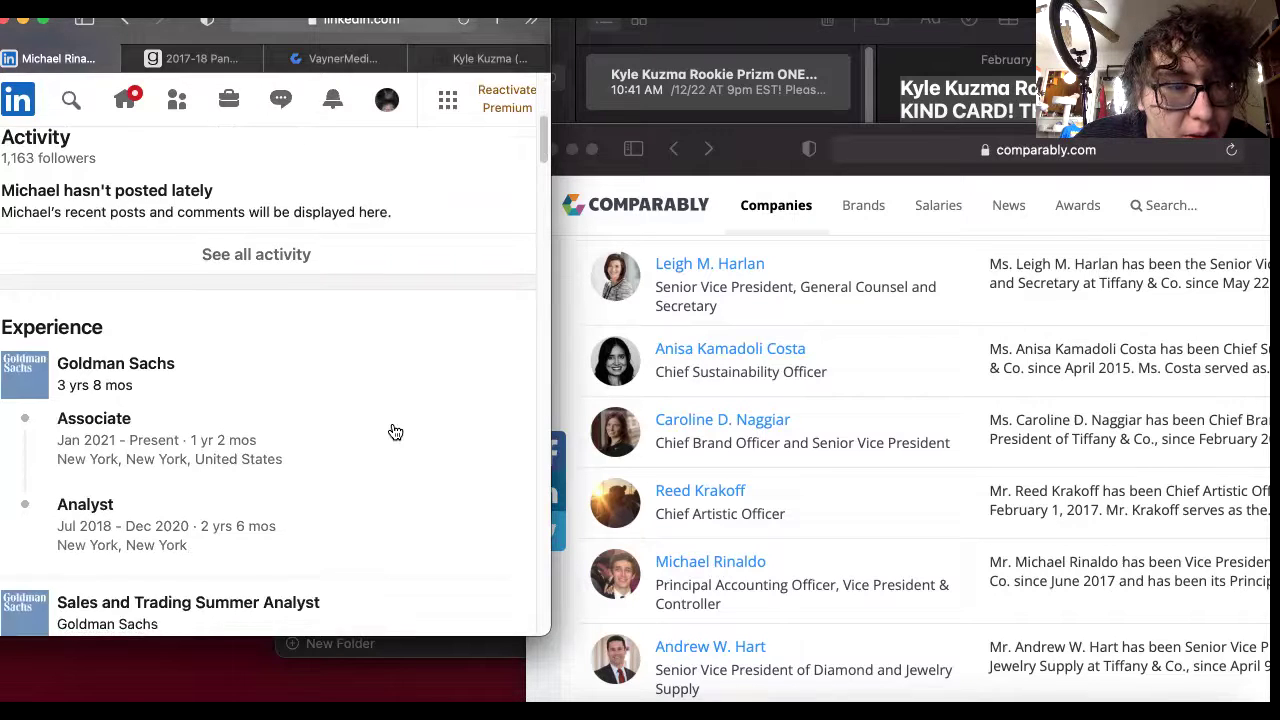
pyautogui.scroll(-3, 395, 431)
pyautogui.scroll(-2, 392, 430)
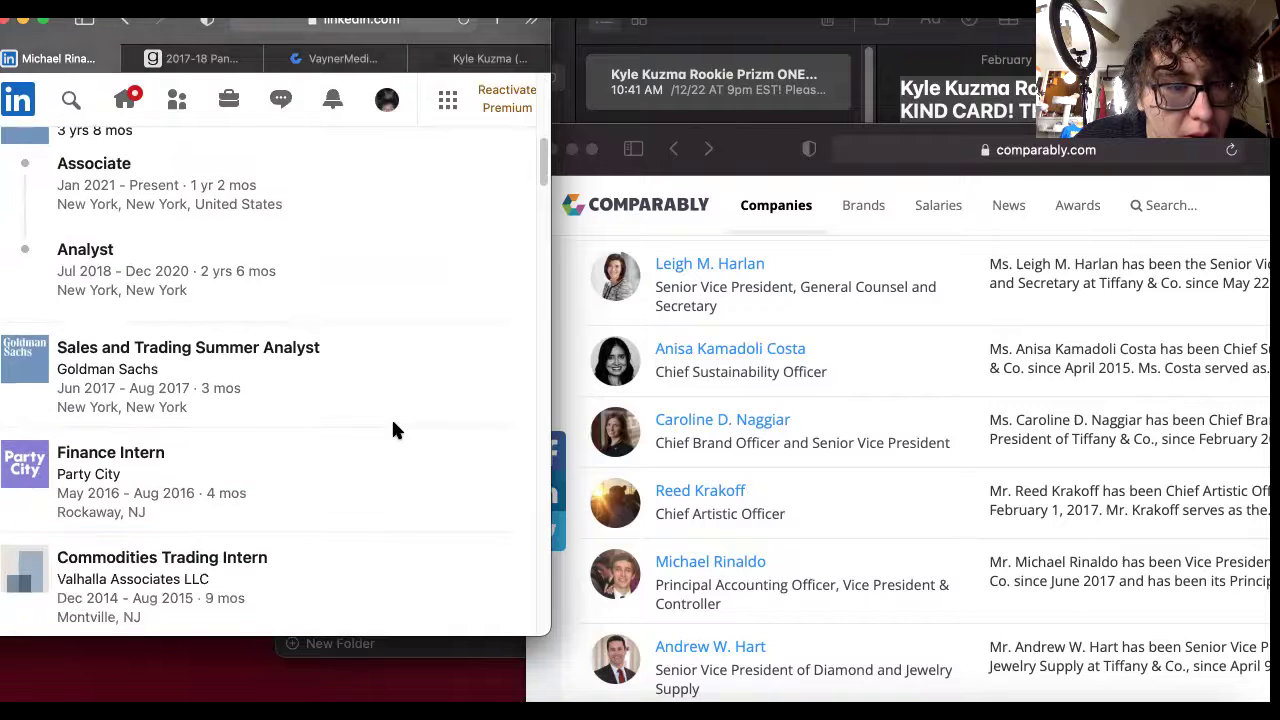
pyautogui.scroll(7, 392, 430)
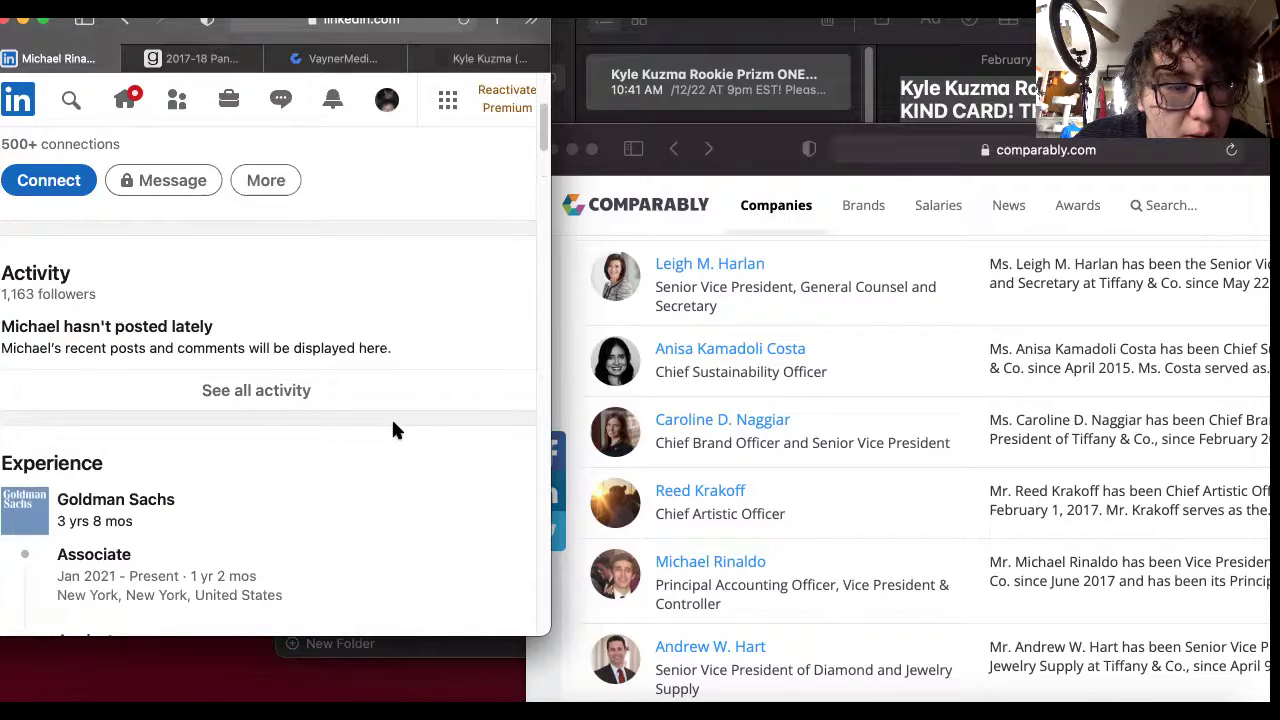
pyautogui.scroll(5, 393, 430)
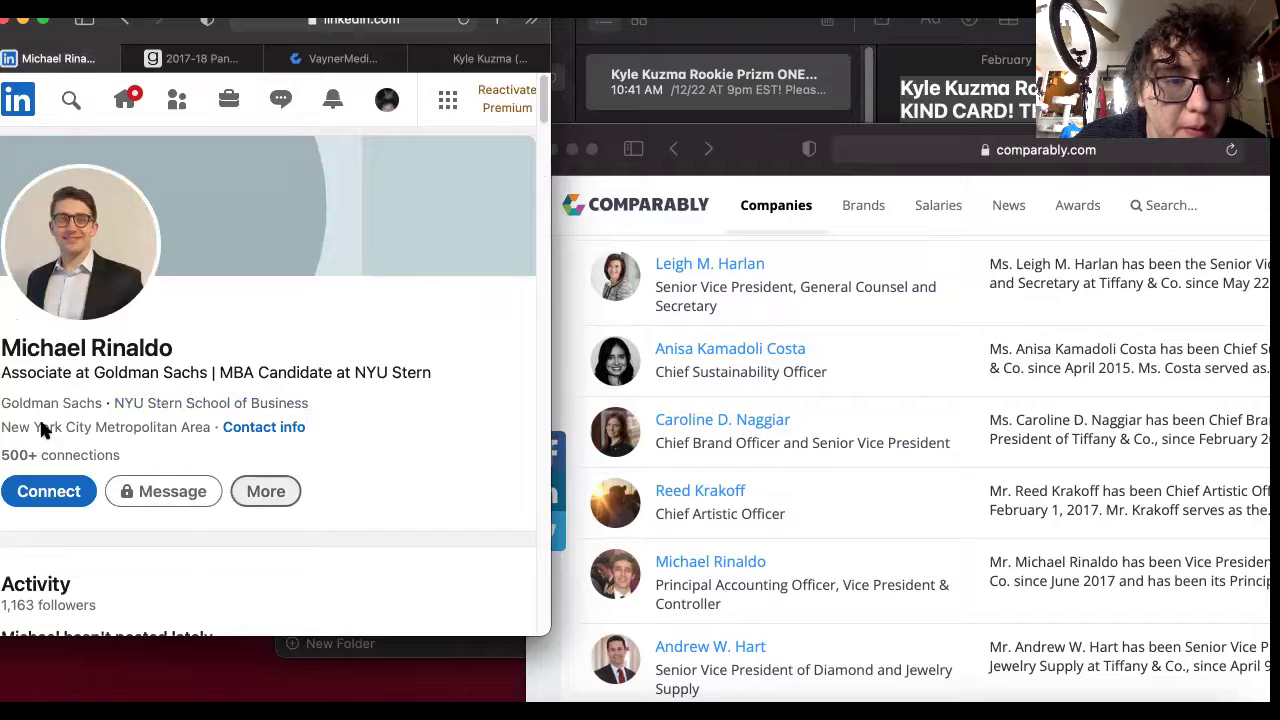
pyautogui.click(80, 502)
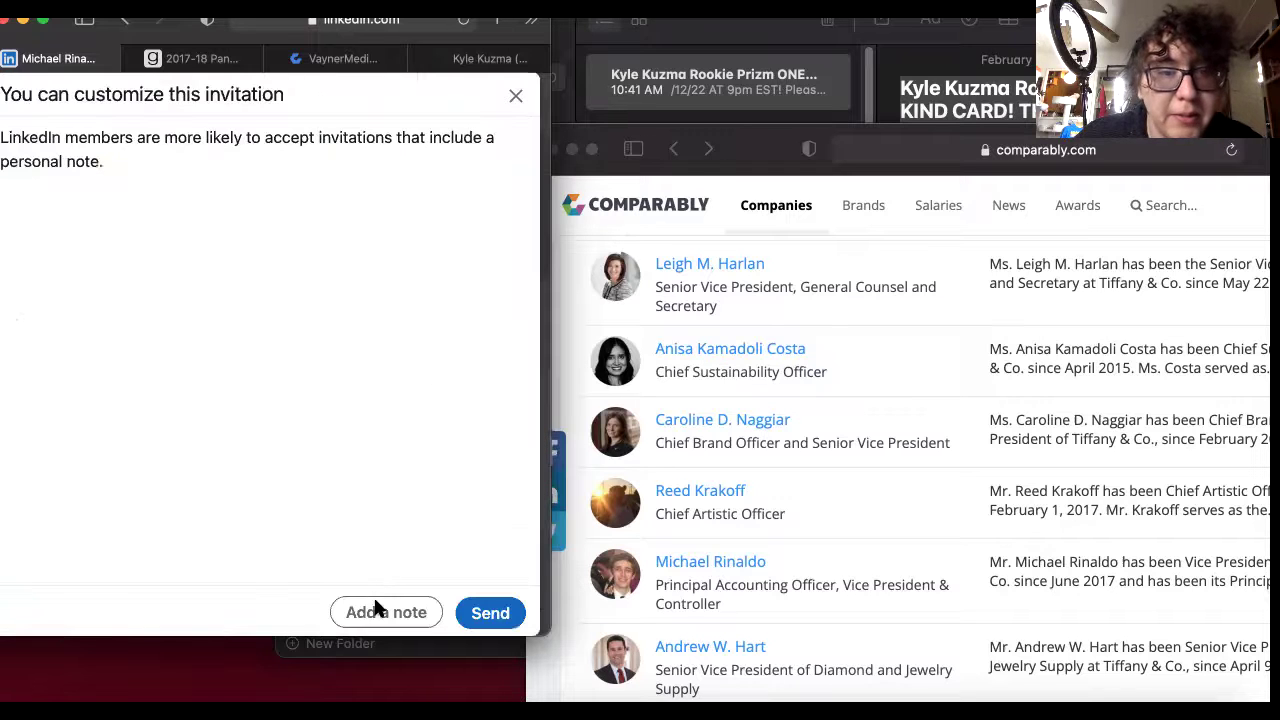
pyautogui.click(378, 608)
pyautogui.rightClick(122, 196)
pyautogui.click(190, 246)
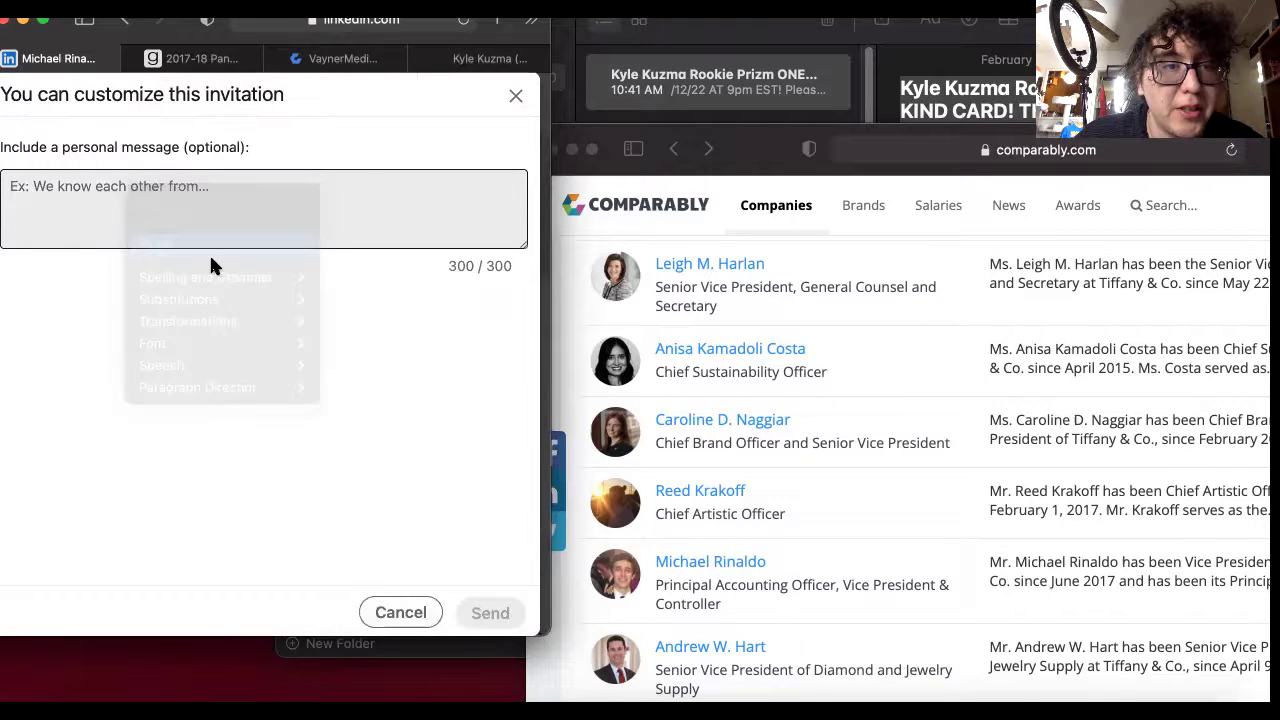
pyautogui.click(490, 612)
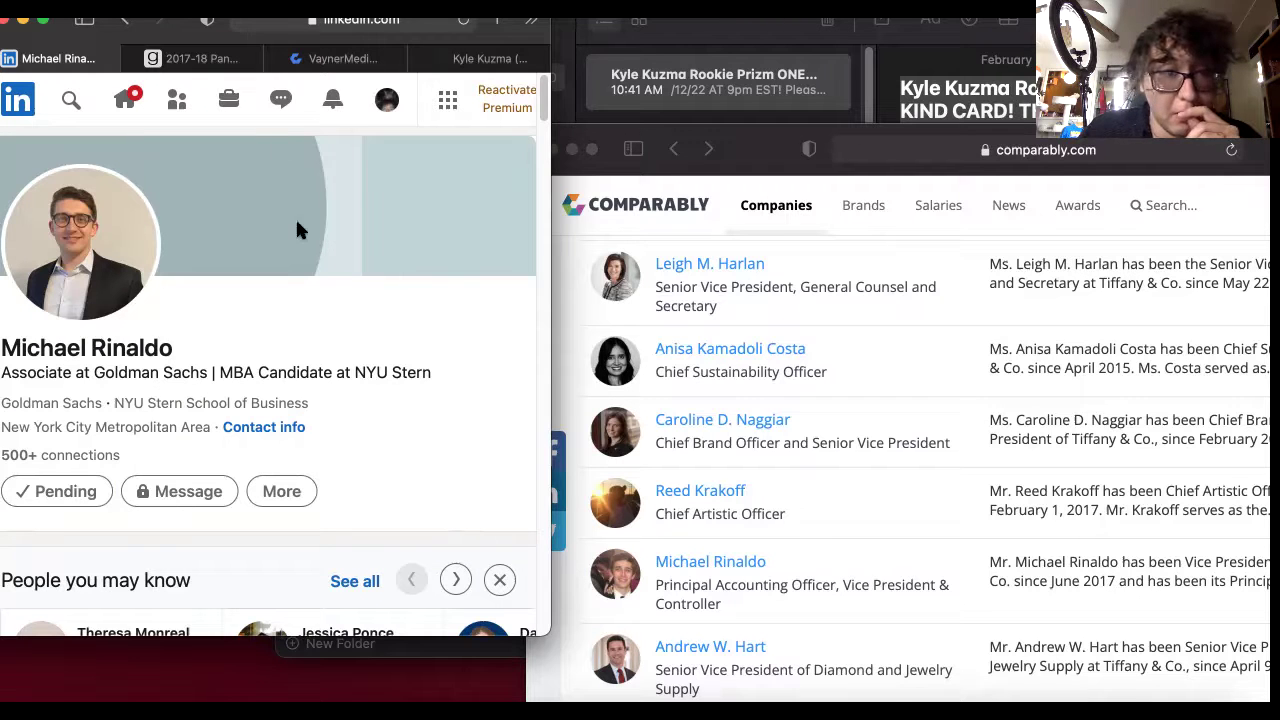
# Type the Vice President and Controller's name and pick the Tiffany & Co. search suggestion.
pyautogui.click(70, 98)
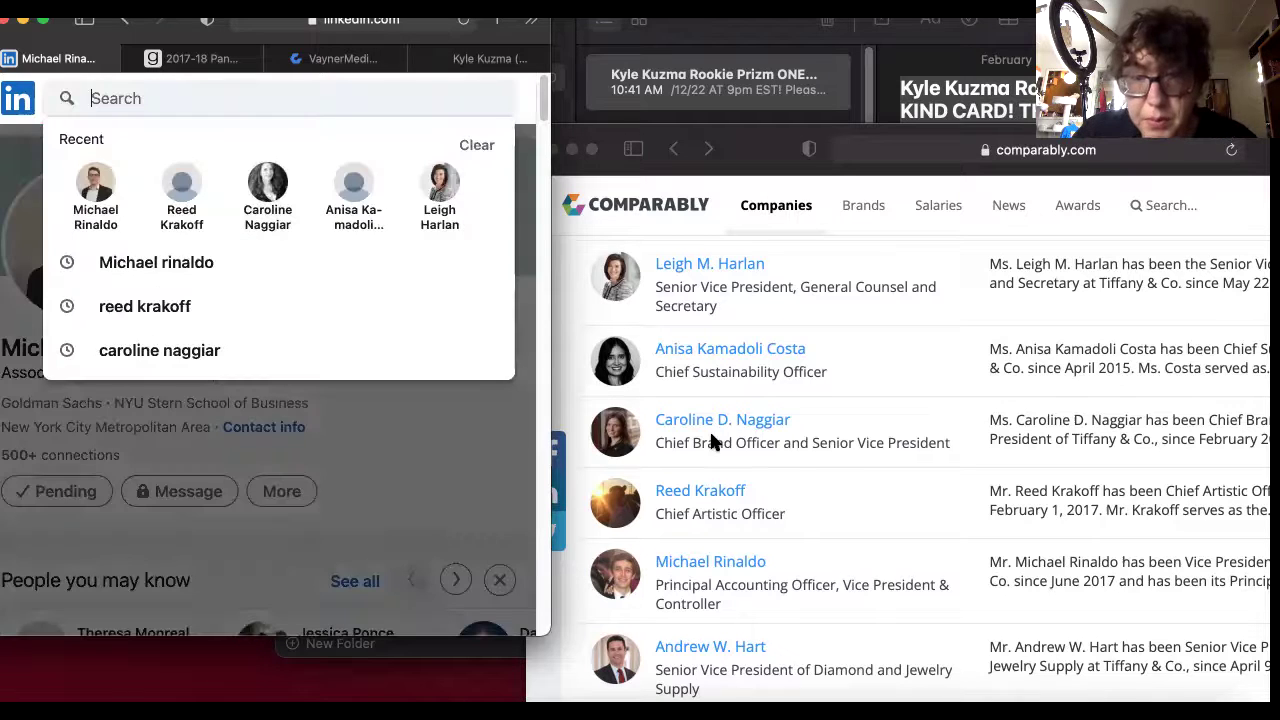
pyautogui.scroll(-3, 795, 475)
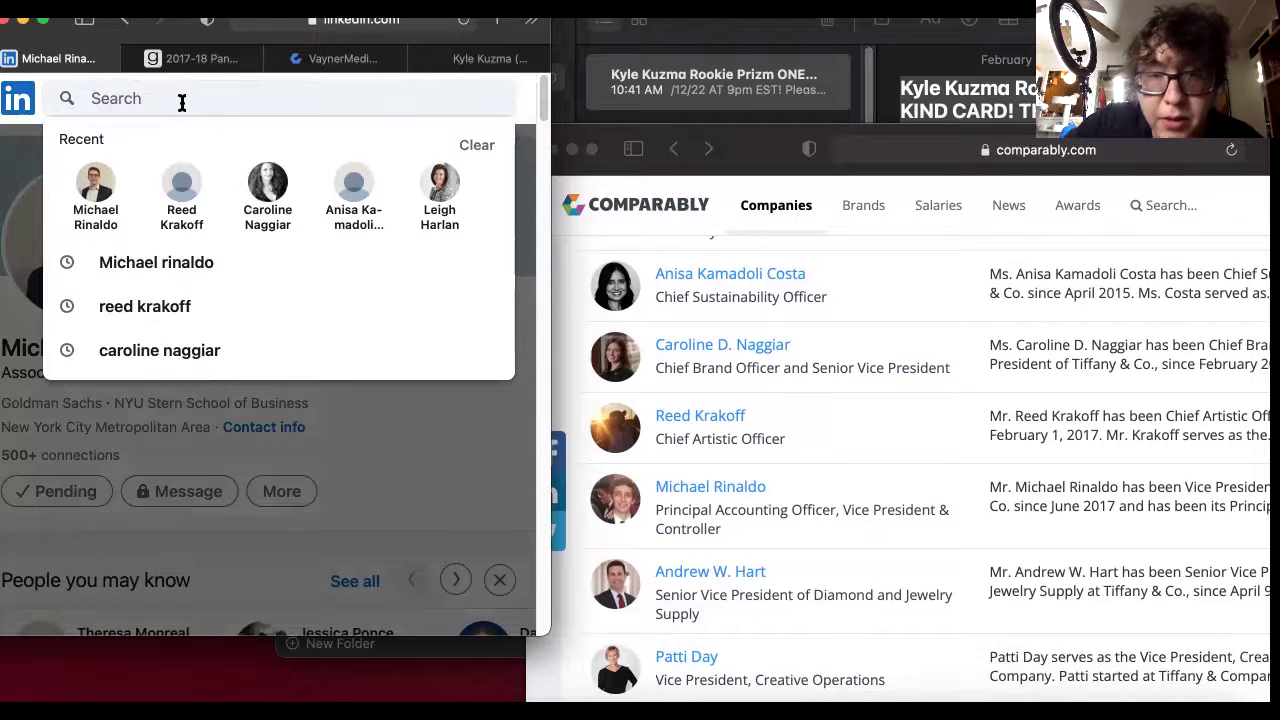
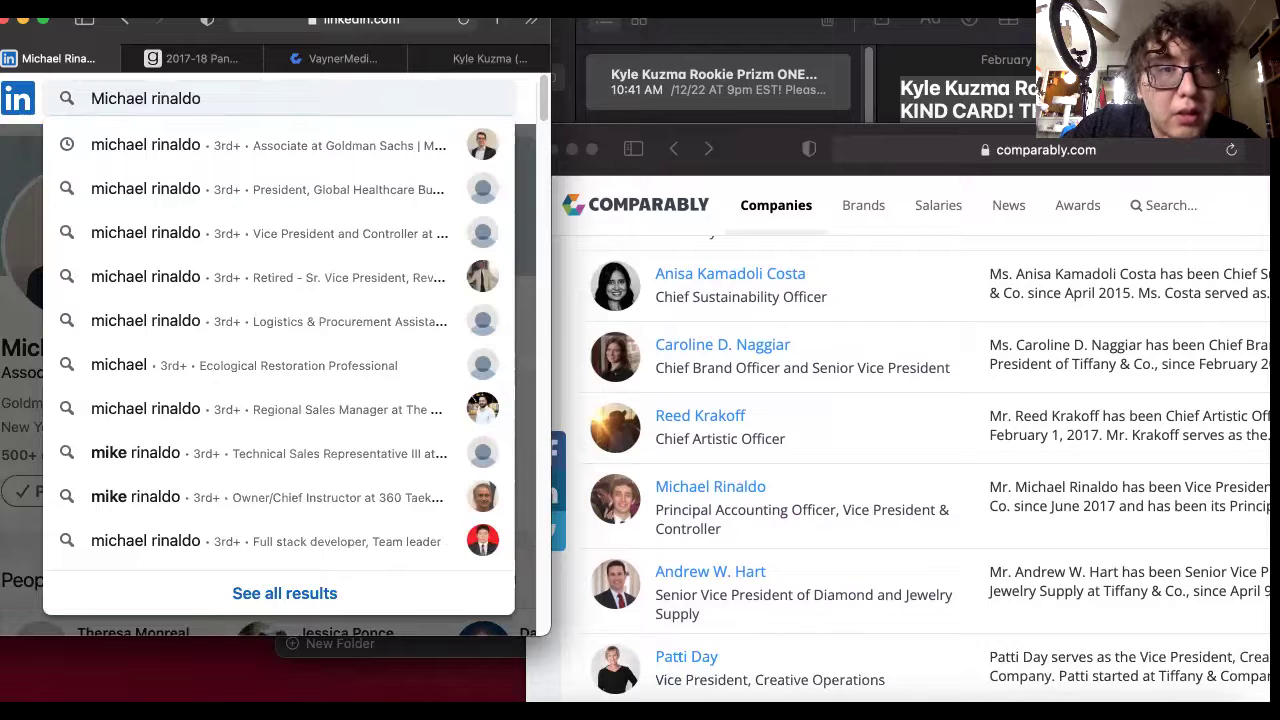
pyautogui.click(214, 231)
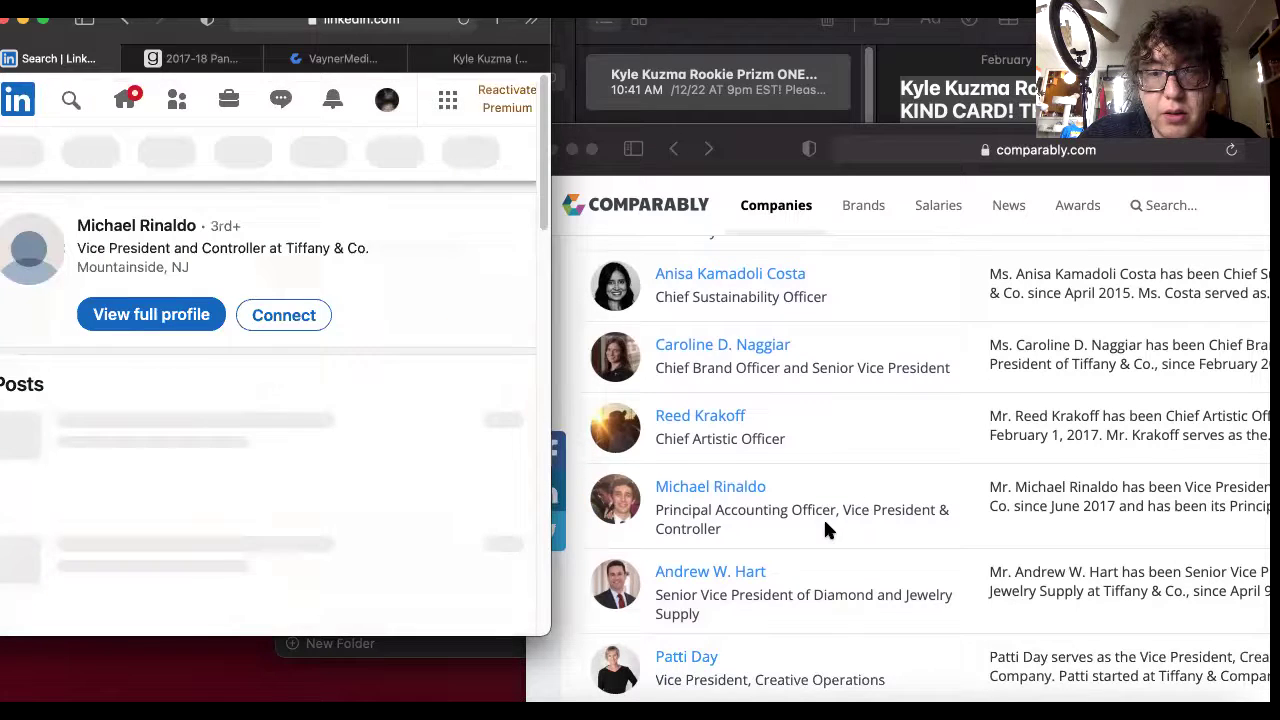
pyautogui.scroll(-1, 261, 398)
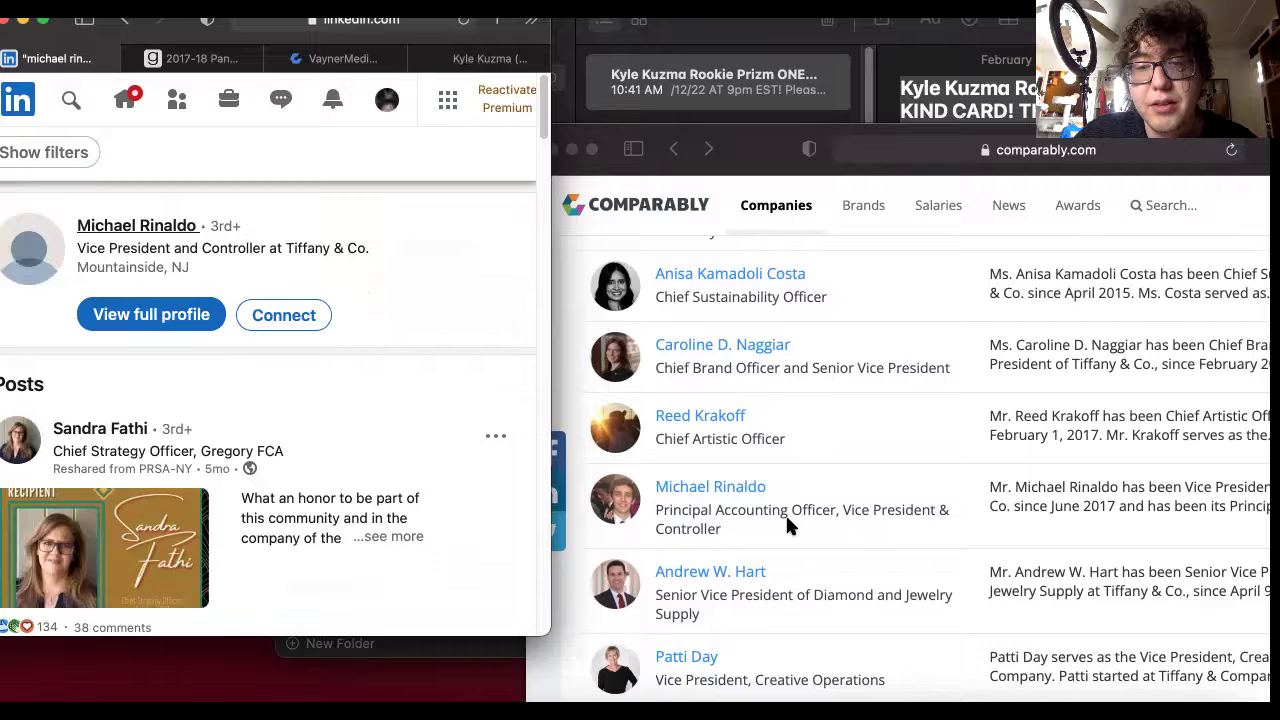
# Start a connection invitation with a note and paste the auction message into it.
pyautogui.click(255, 315)
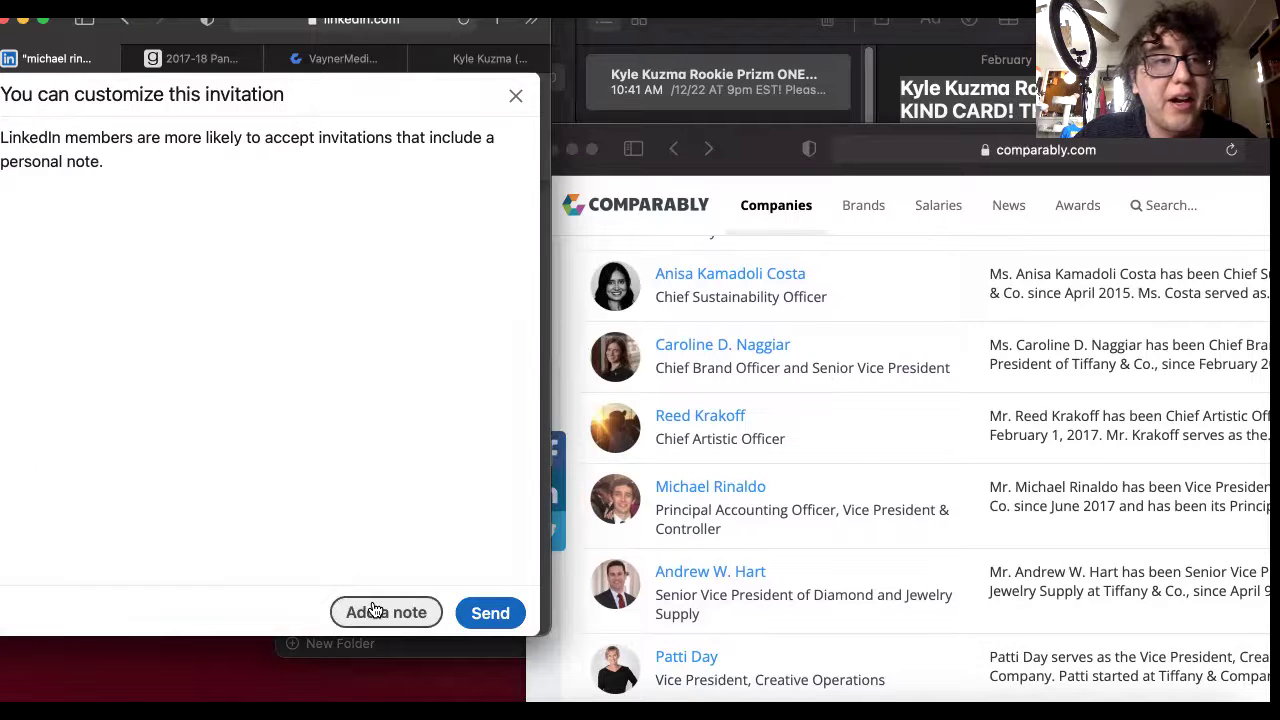
pyautogui.click(372, 611)
pyautogui.rightClick(88, 200)
pyautogui.click(129, 244)
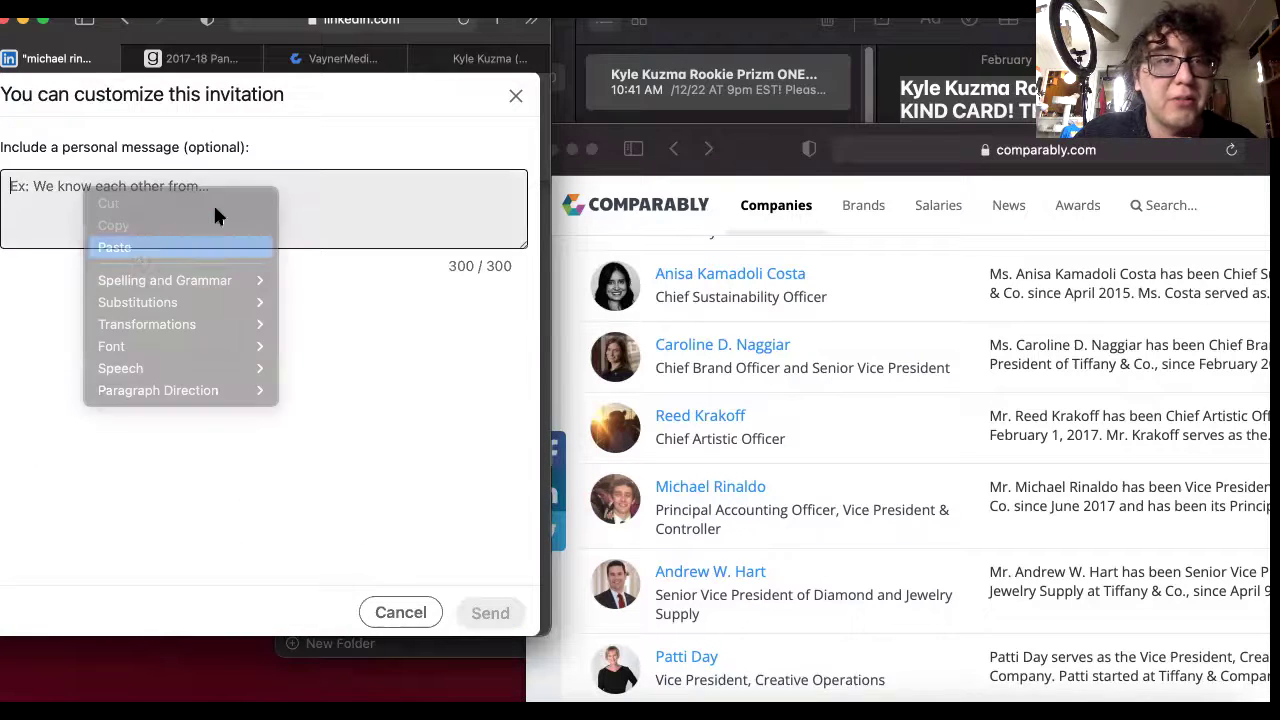
# Put the goldin.co auction link on its own line and send the invitation.
pyautogui.scroll(3, 285, 227)
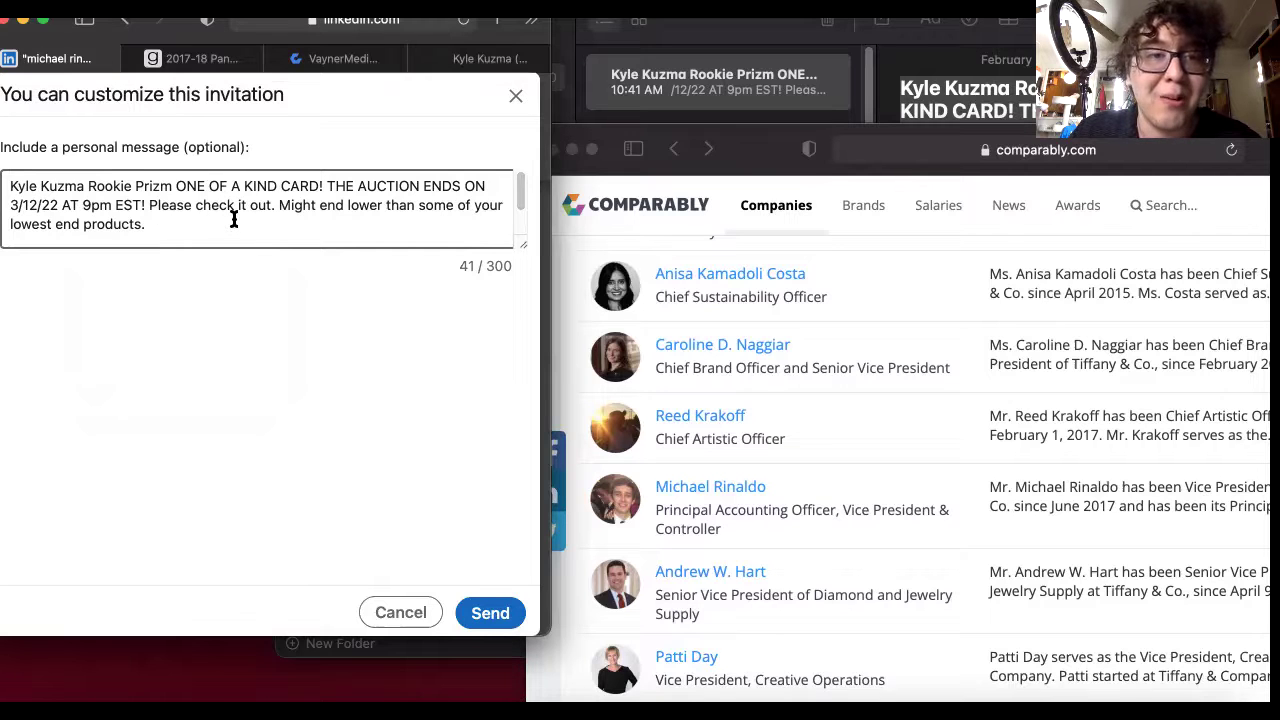
pyautogui.press('Return')
pyautogui.press('Return')
pyautogui.write('https://goldin.co/item/2017-18-panini-donruss-optic-black-fast-break-prizm-174-kyle-kuzma-roojd8mn')
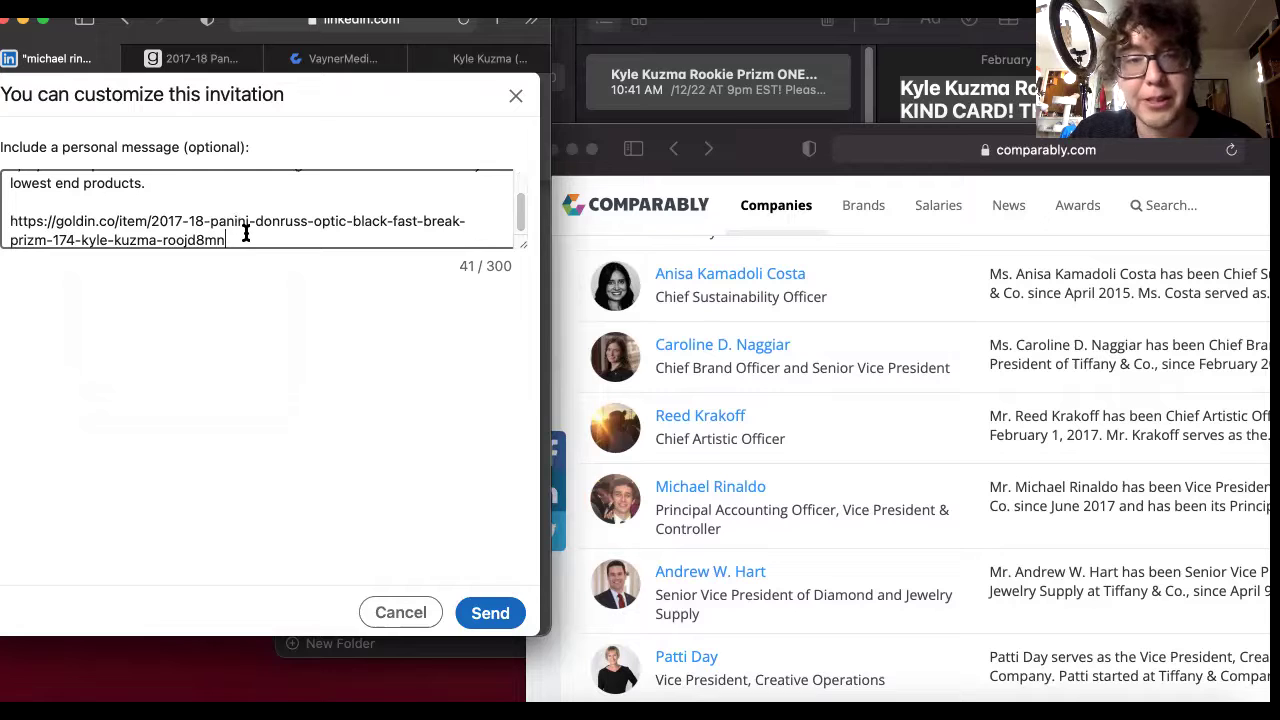
pyautogui.scroll(3, 228, 215)
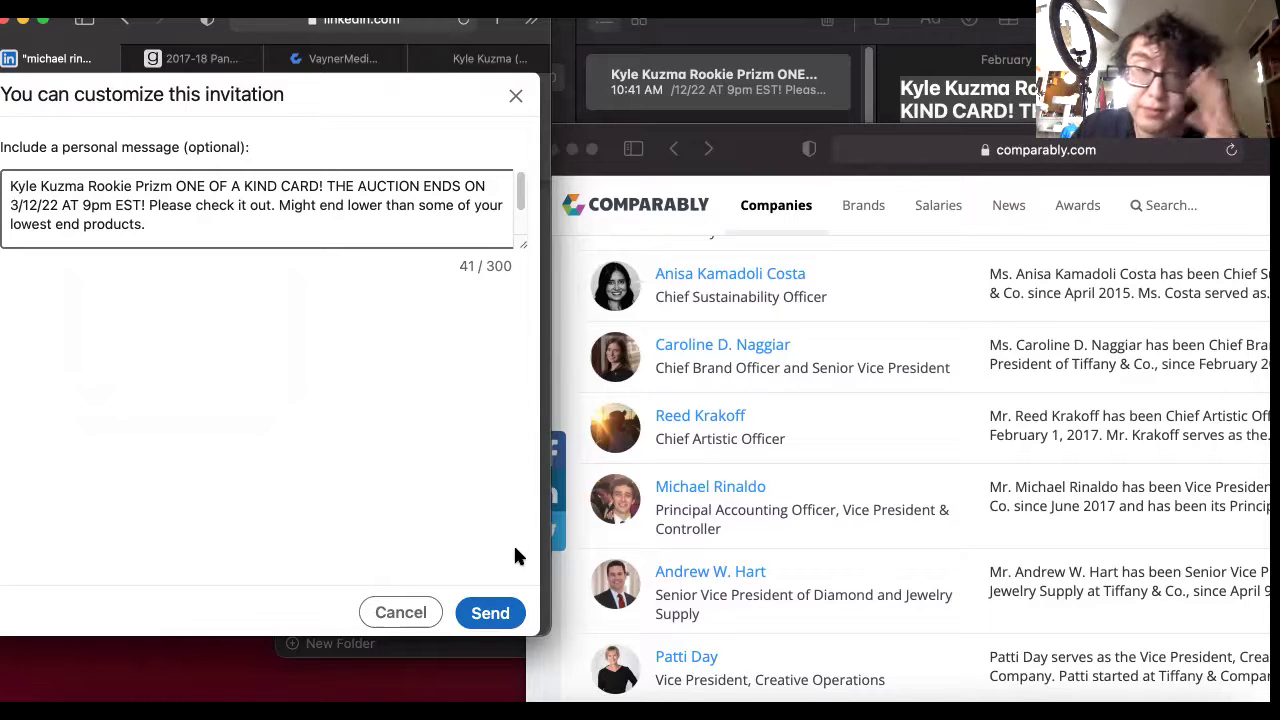
pyautogui.click(512, 626)
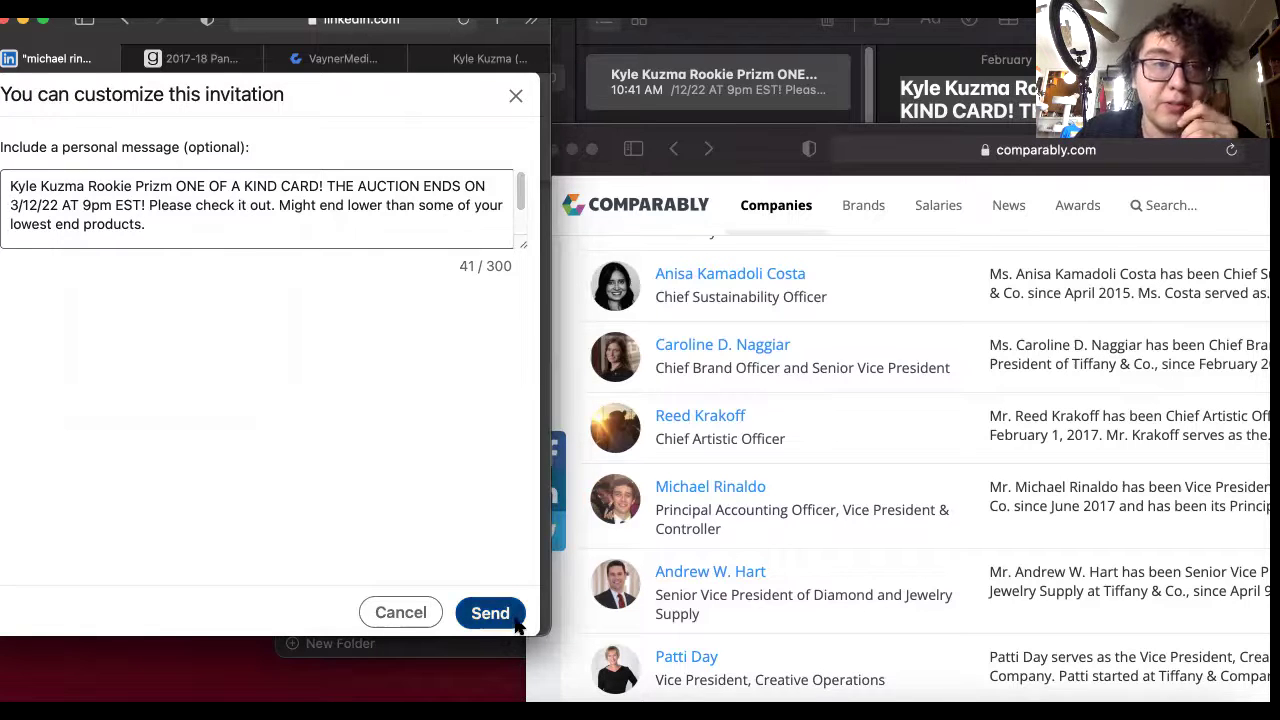
# Replace the previous query with the executive's full name and run the search.
pyautogui.click(71, 100)
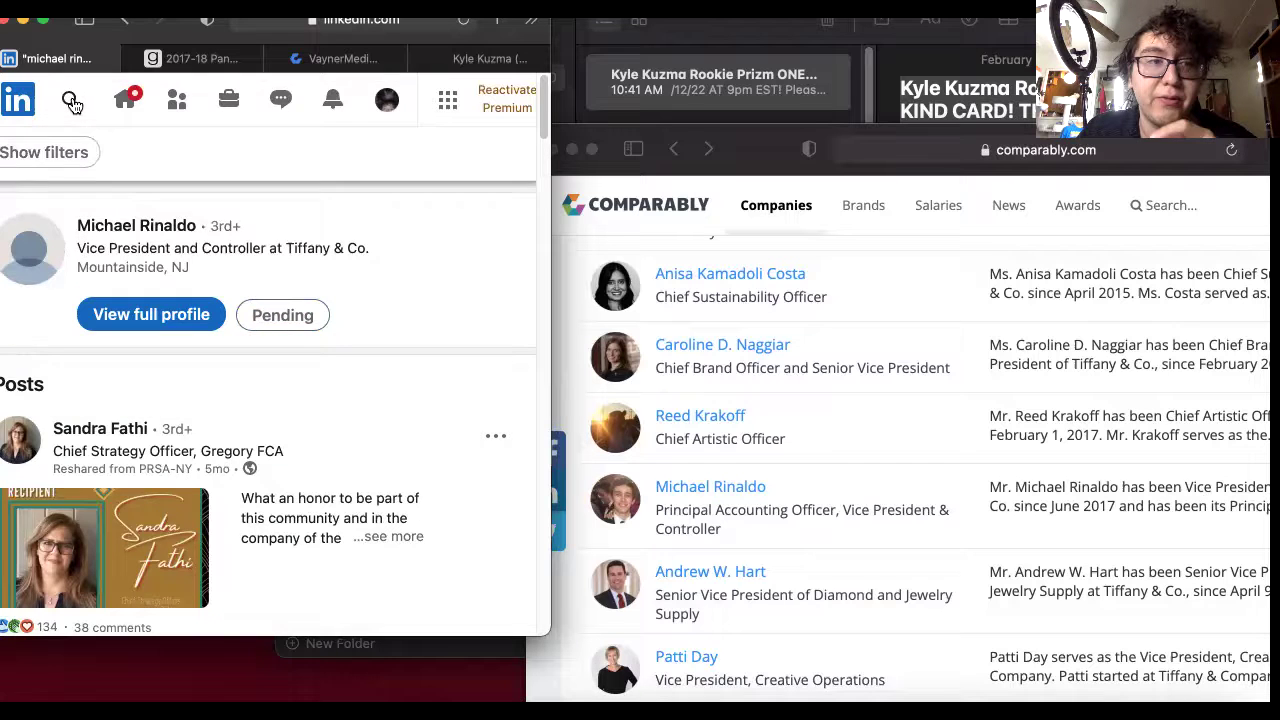
pyautogui.hotkey('shift', 'alt', 'Left')
pyautogui.hotkey('shift', 'alt', 'Left')
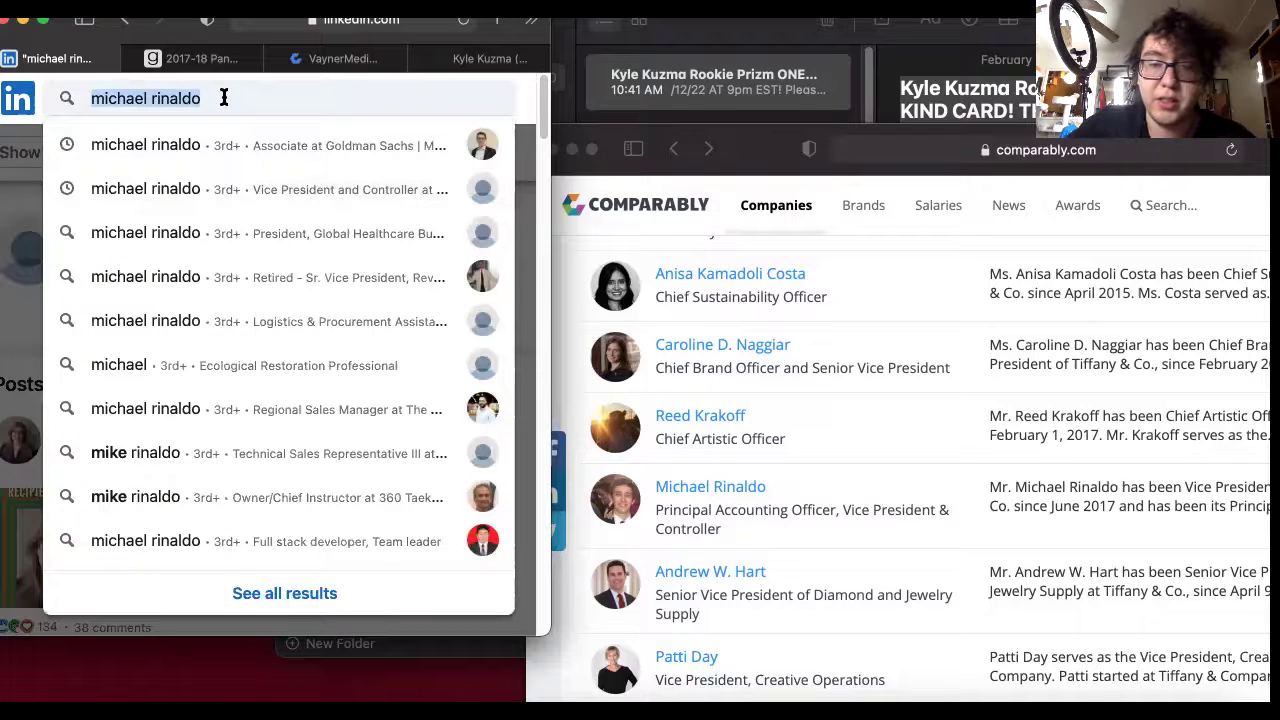
pyautogui.press('BackSpace')
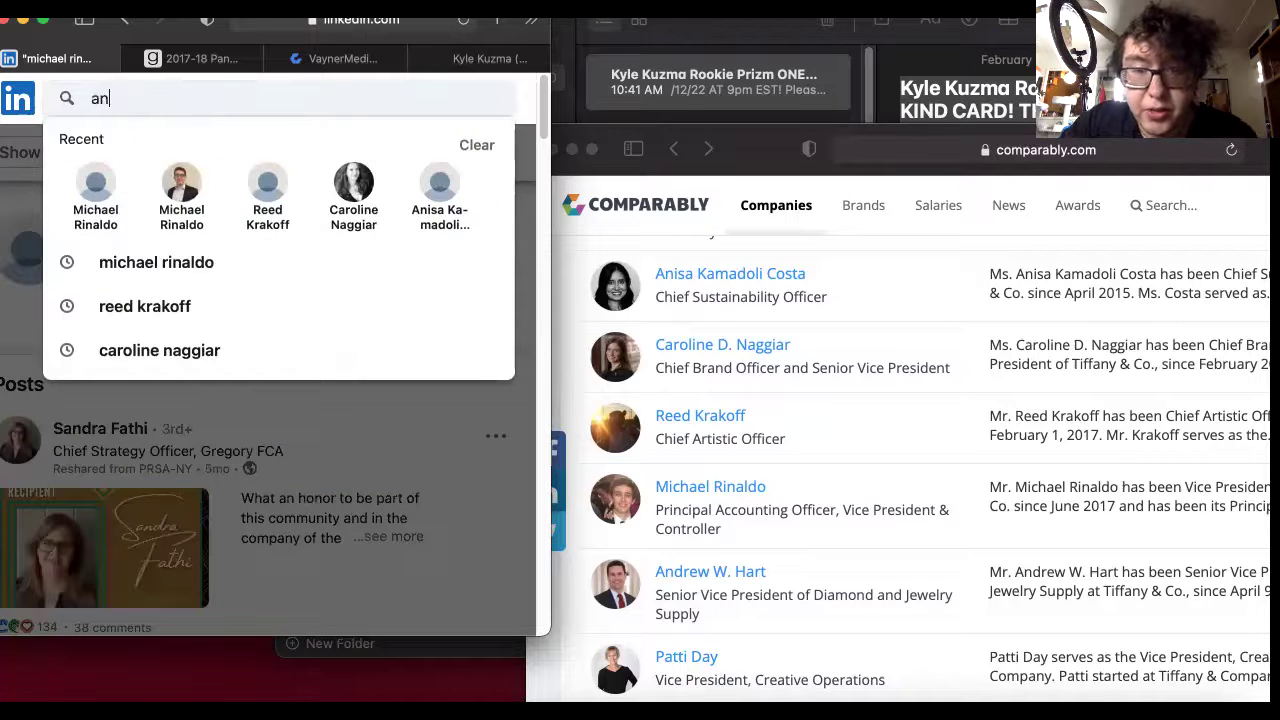
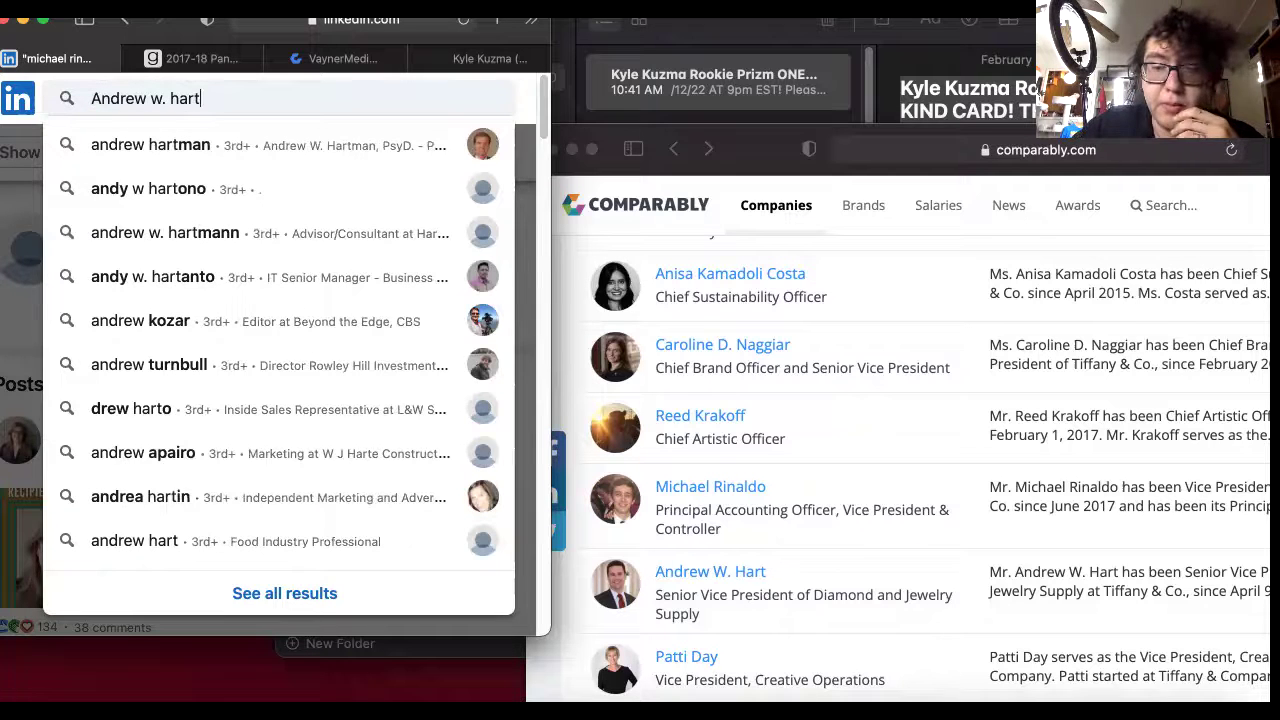
pyautogui.press('Return')
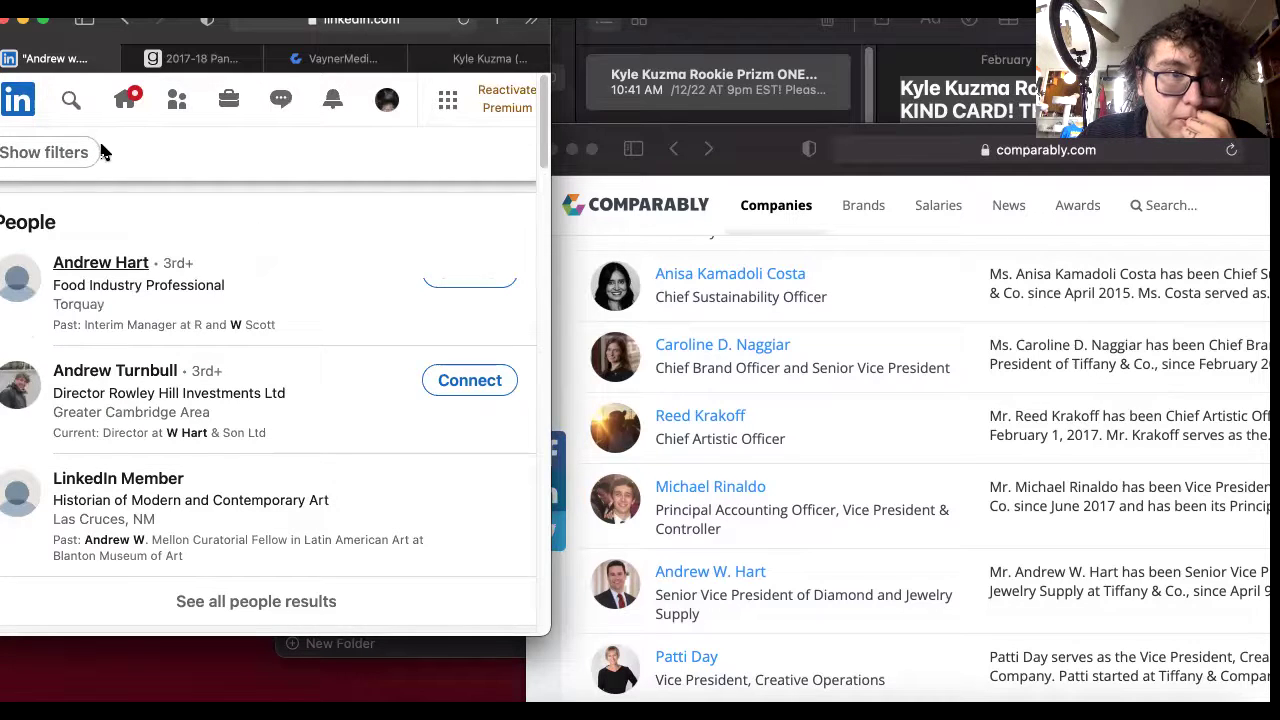
# Refine the query to the executive's name plus 'Tiffany' and rerun the search.
pyautogui.click(70, 100)
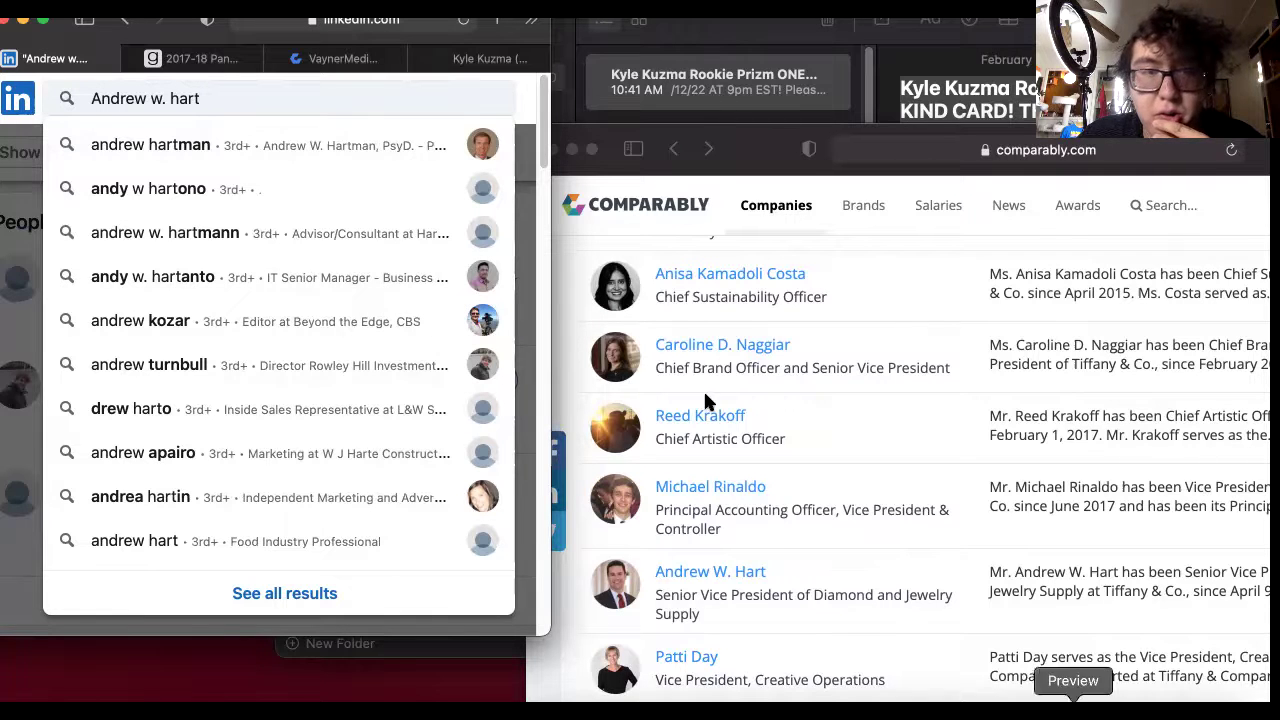
pyautogui.press('BackSpace')
pyautogui.press('BackSpace')
pyautogui.press('BackSpace')
pyautogui.press('BackSpace')
pyautogui.press('BackSpace')
pyautogui.press('BackSpace')
pyautogui.press('BackSpace')
pyautogui.press('BackSpace')
pyautogui.press('BackSpace')
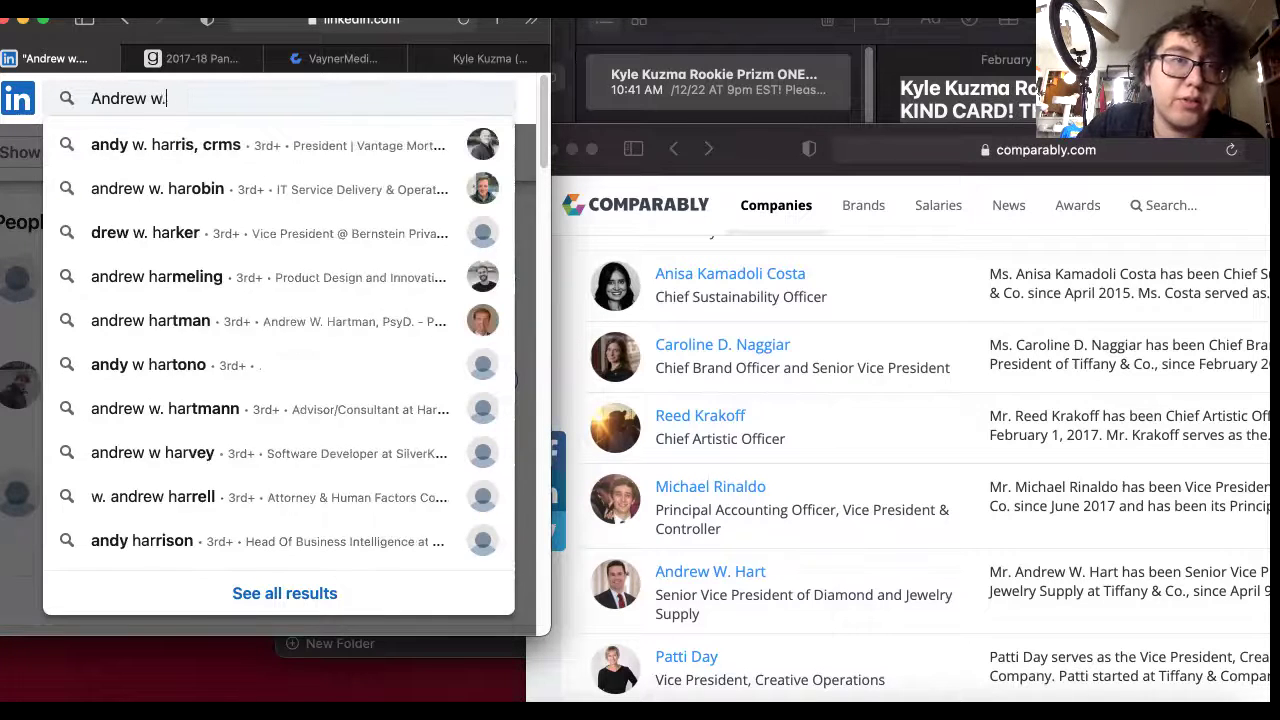
pyautogui.write('hart')
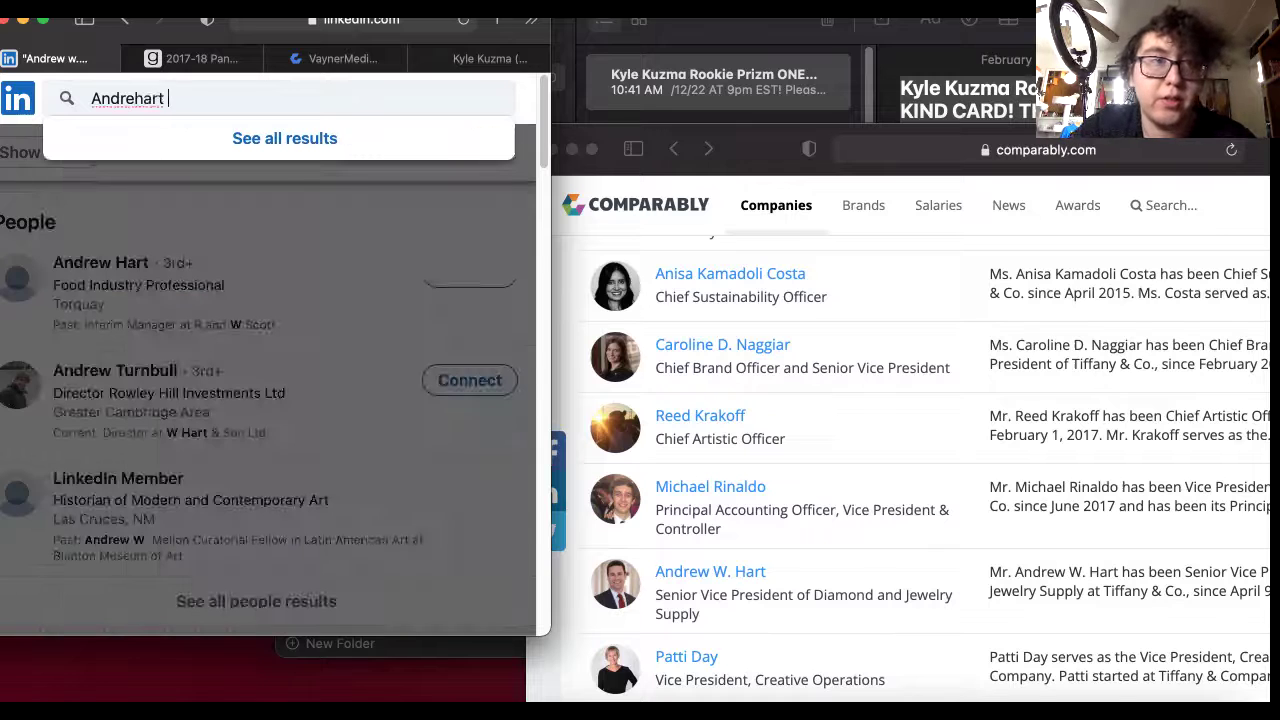
pyautogui.press('BackSpace')
pyautogui.press('BackSpace')
pyautogui.press('BackSpace')
pyautogui.press('BackSpace')
pyautogui.write('e')
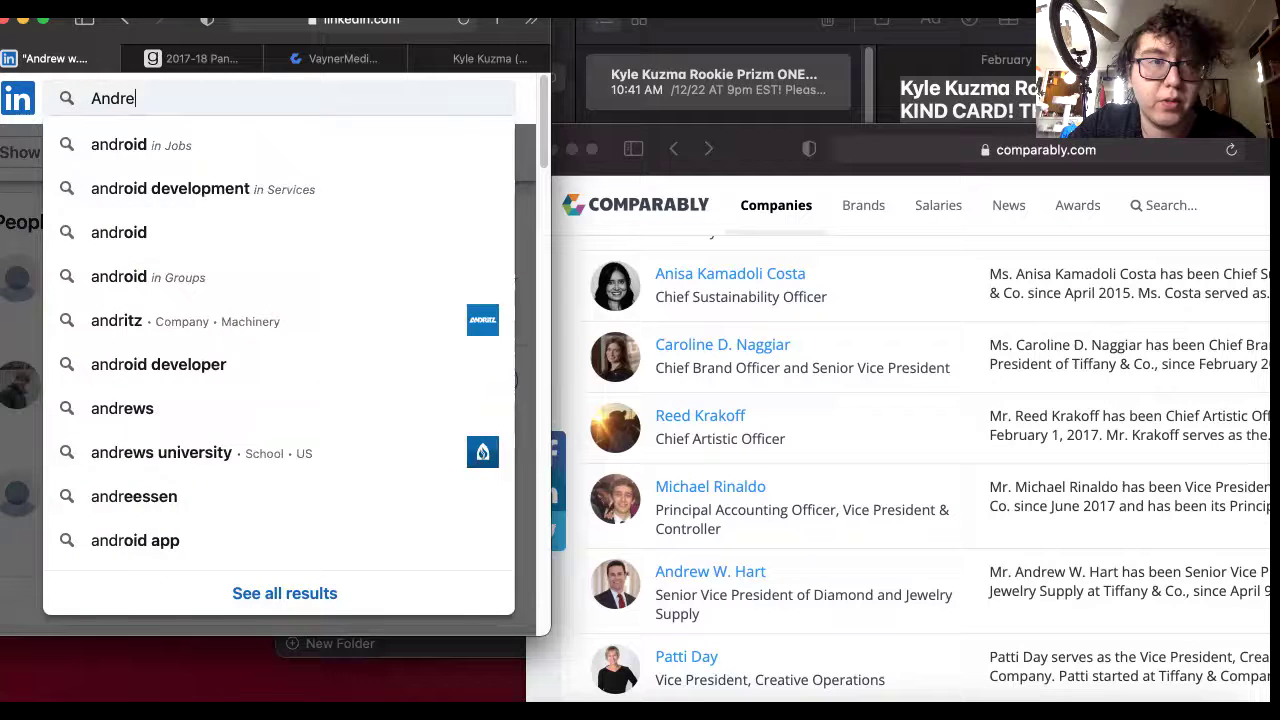
pyautogui.write('w hart')
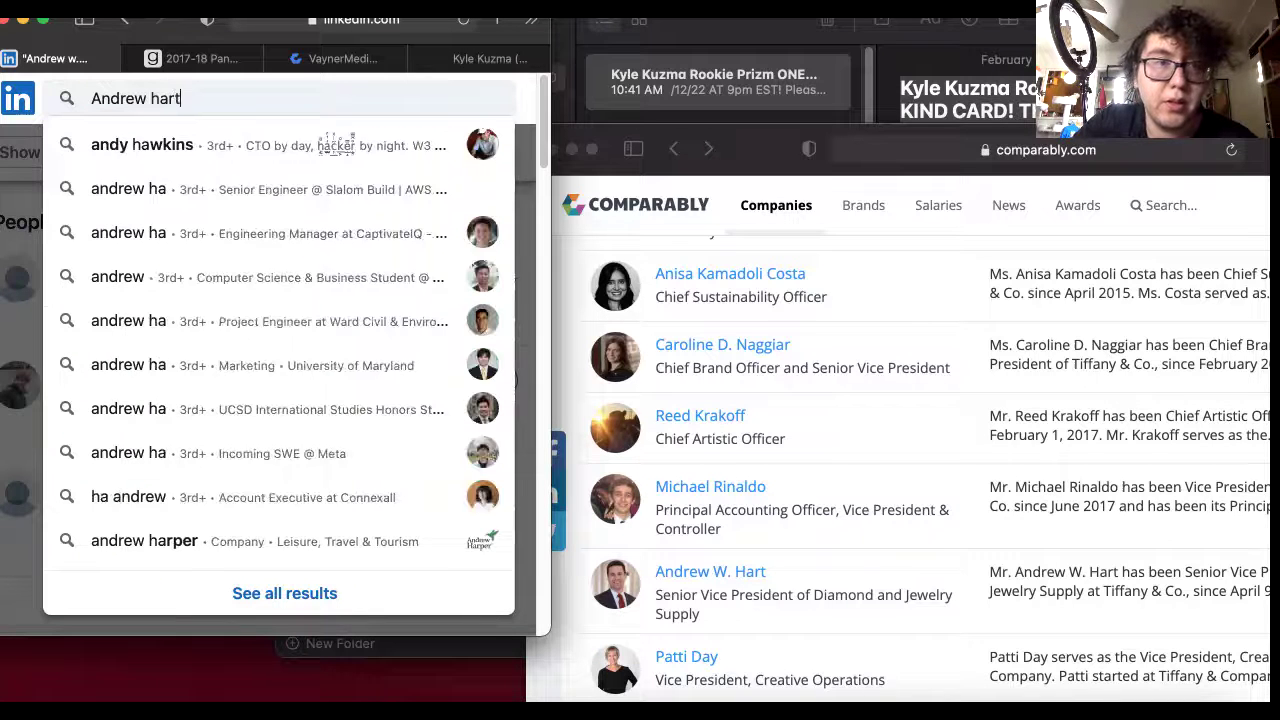
pyautogui.write(' tif')
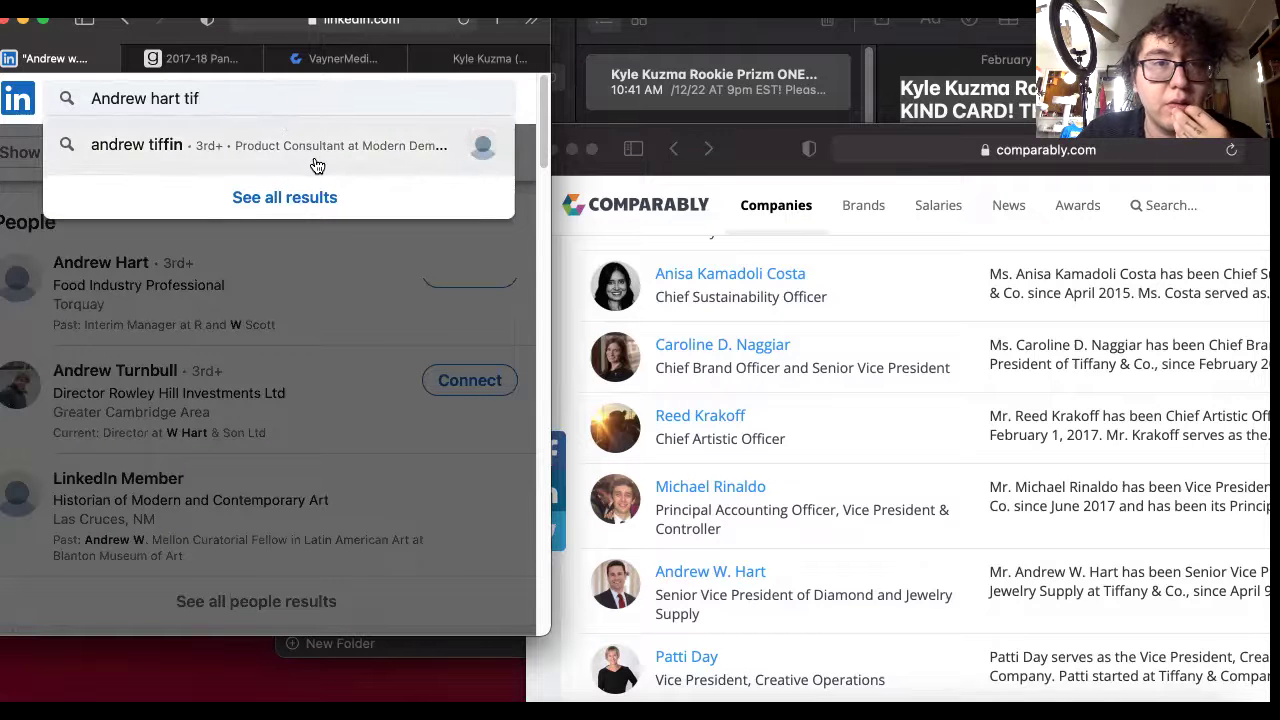
pyautogui.press('BackSpace')
pyautogui.press('BackSpace')
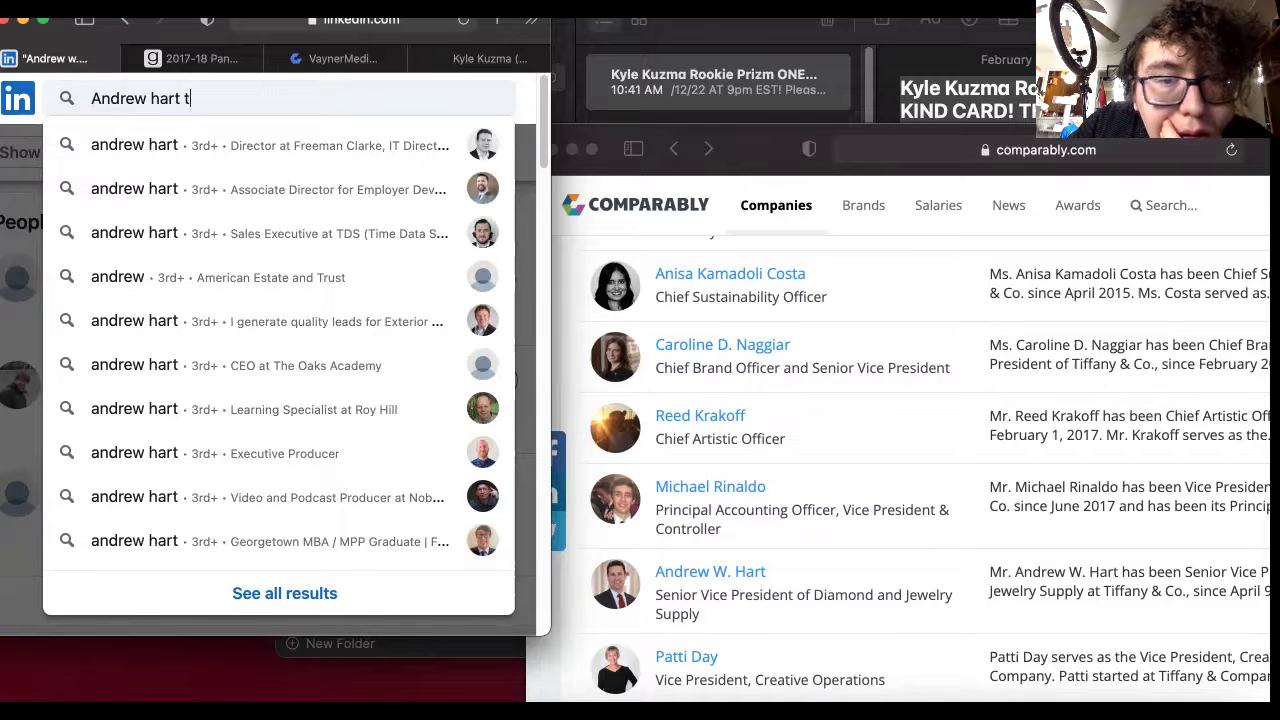
pyautogui.press('BackSpace')
pyautogui.write('seni')
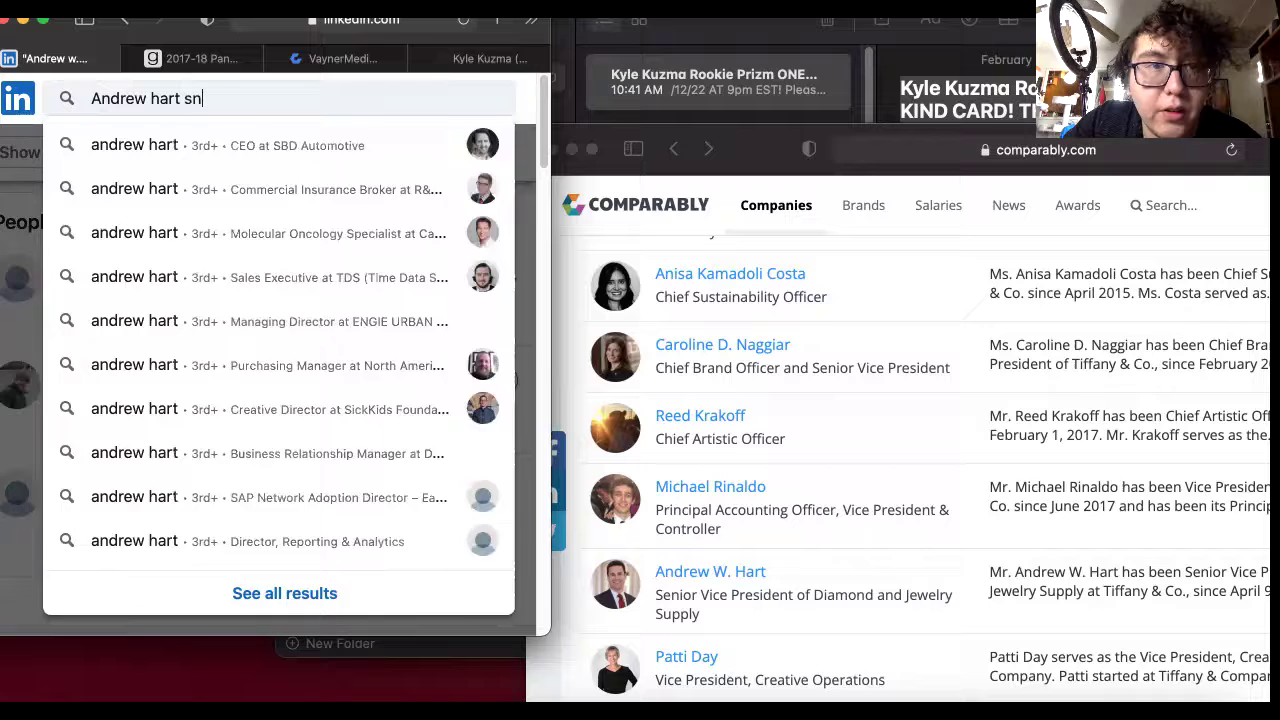
pyautogui.write('o')
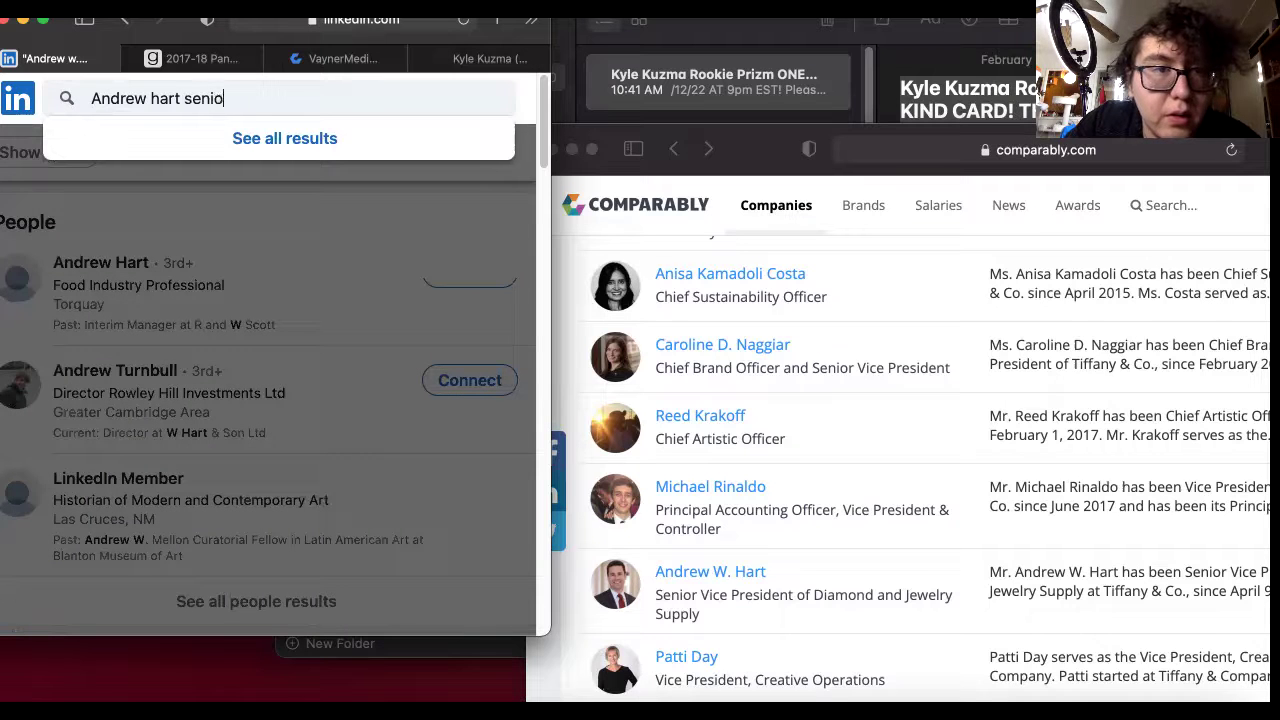
pyautogui.press('BackSpace')
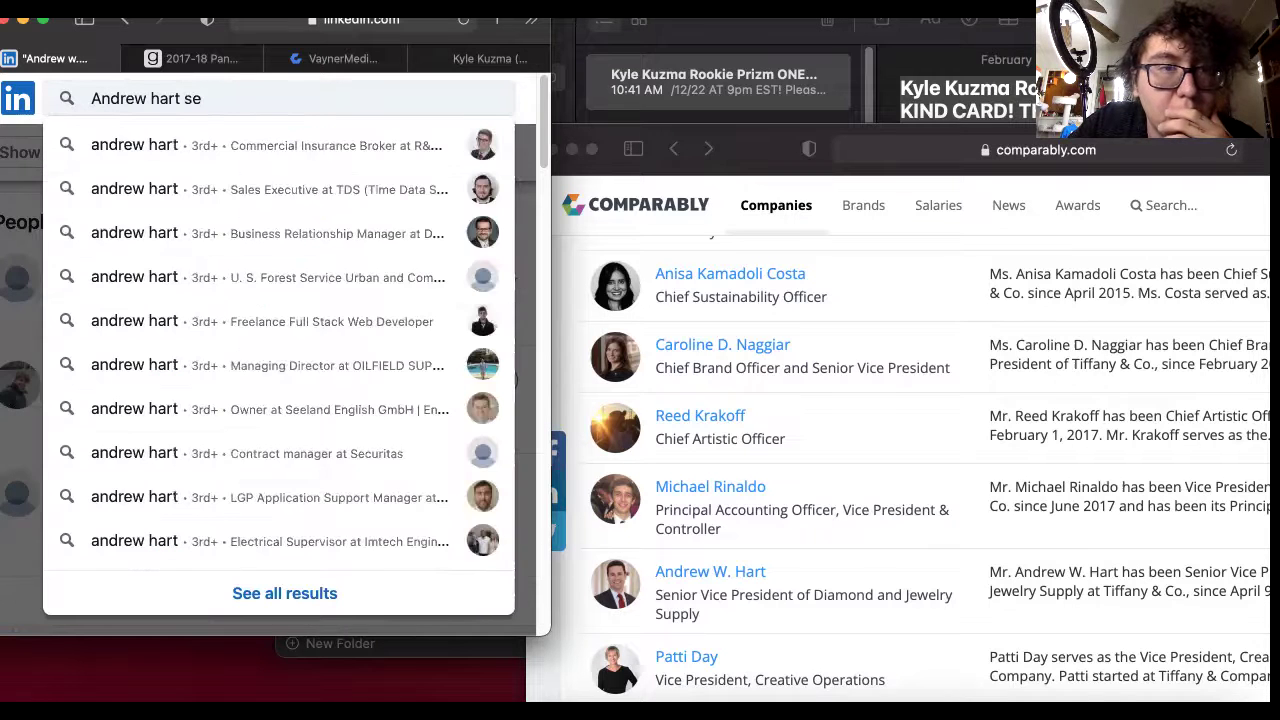
pyautogui.press('BackSpace')
pyautogui.write('t Tiffa')
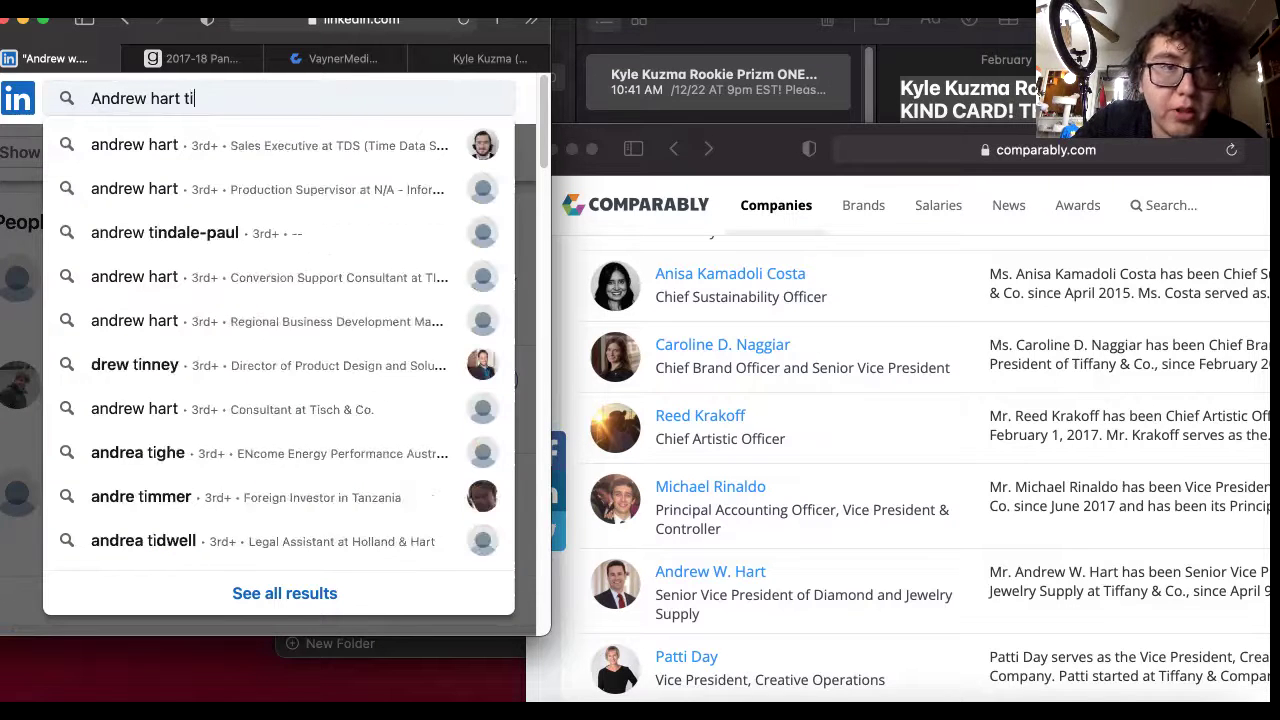
pyautogui.write('ny')
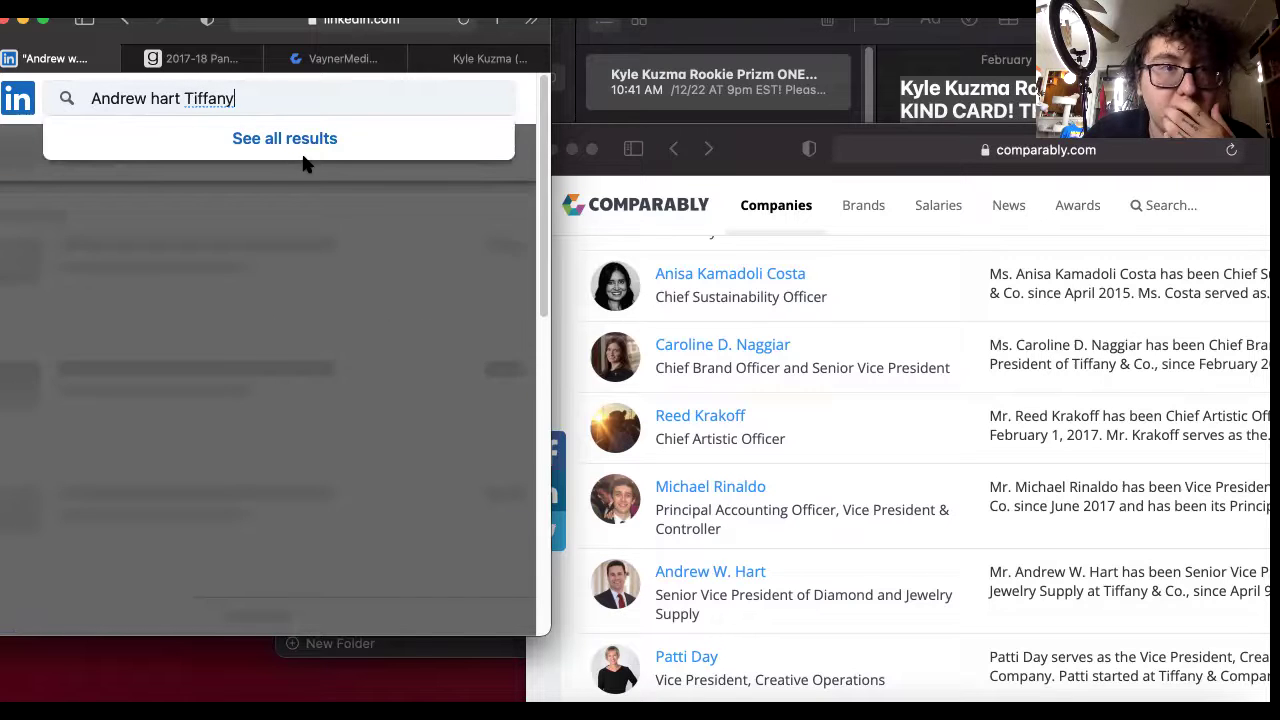
pyautogui.press('Return')
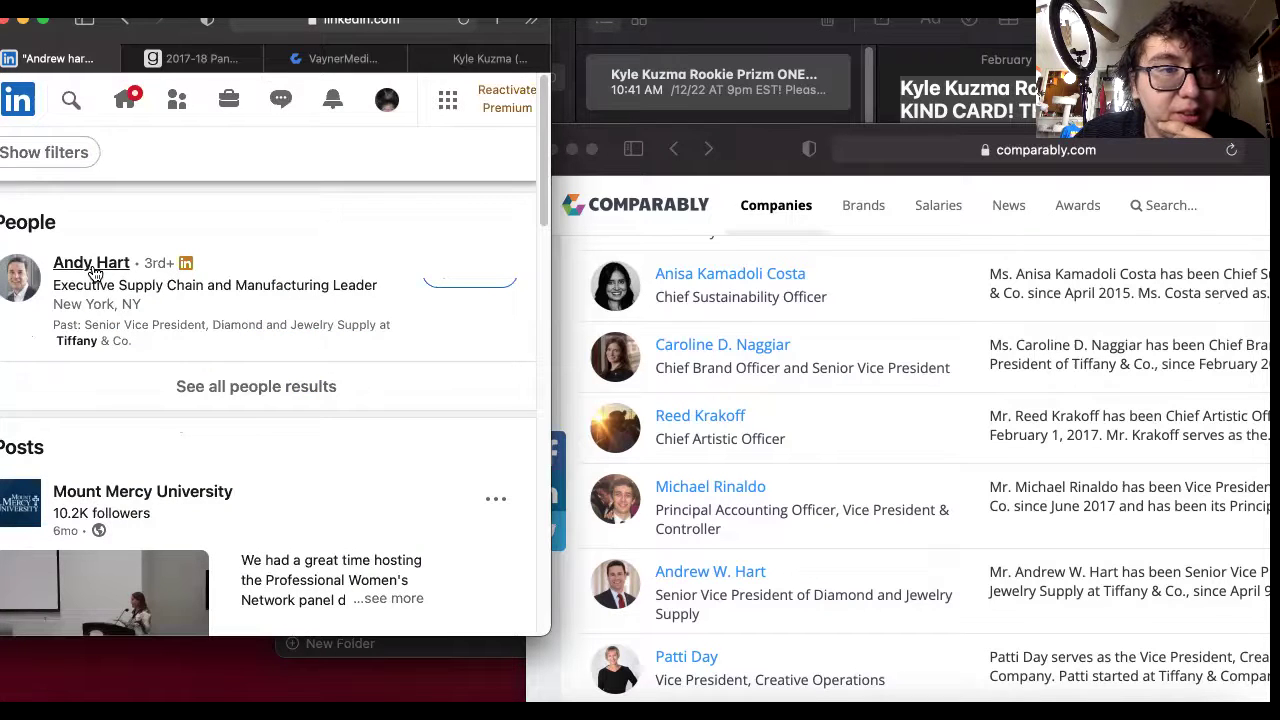
# Send the result a connection invitation with the pasted auction message as its note.
pyautogui.click(470, 277)
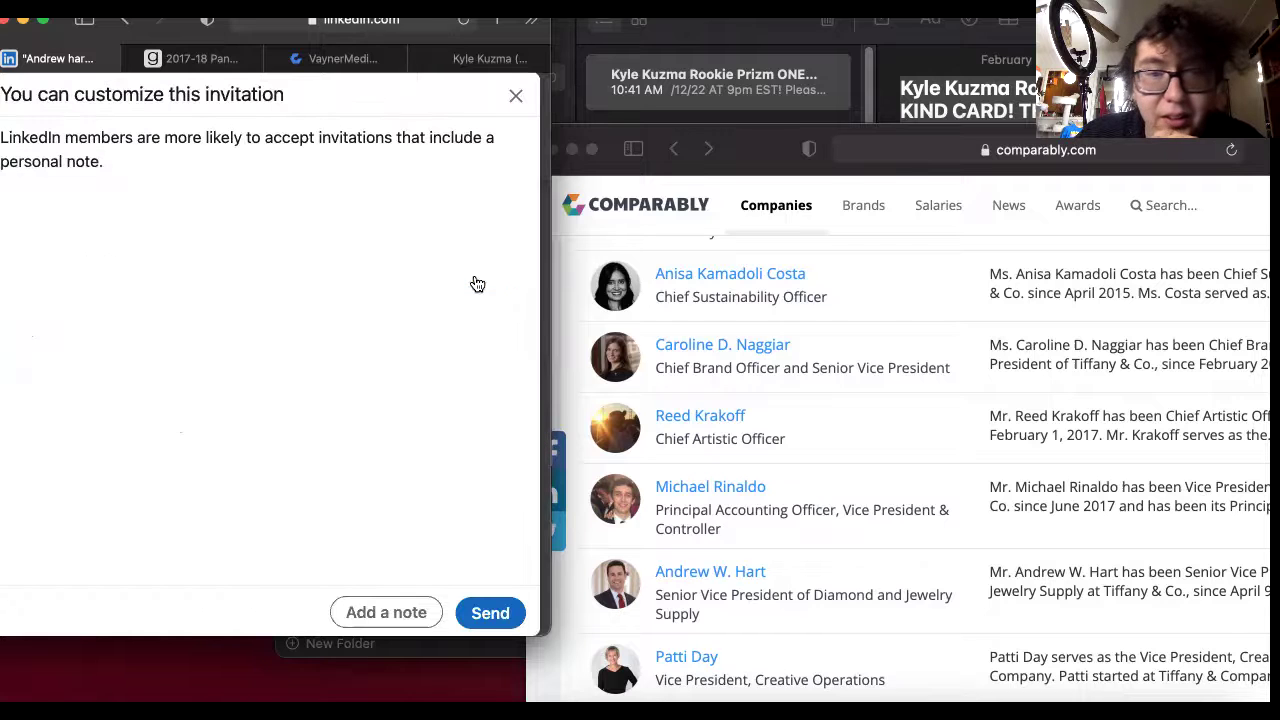
pyautogui.click(401, 613)
pyautogui.rightClick(175, 189)
pyautogui.click(239, 247)
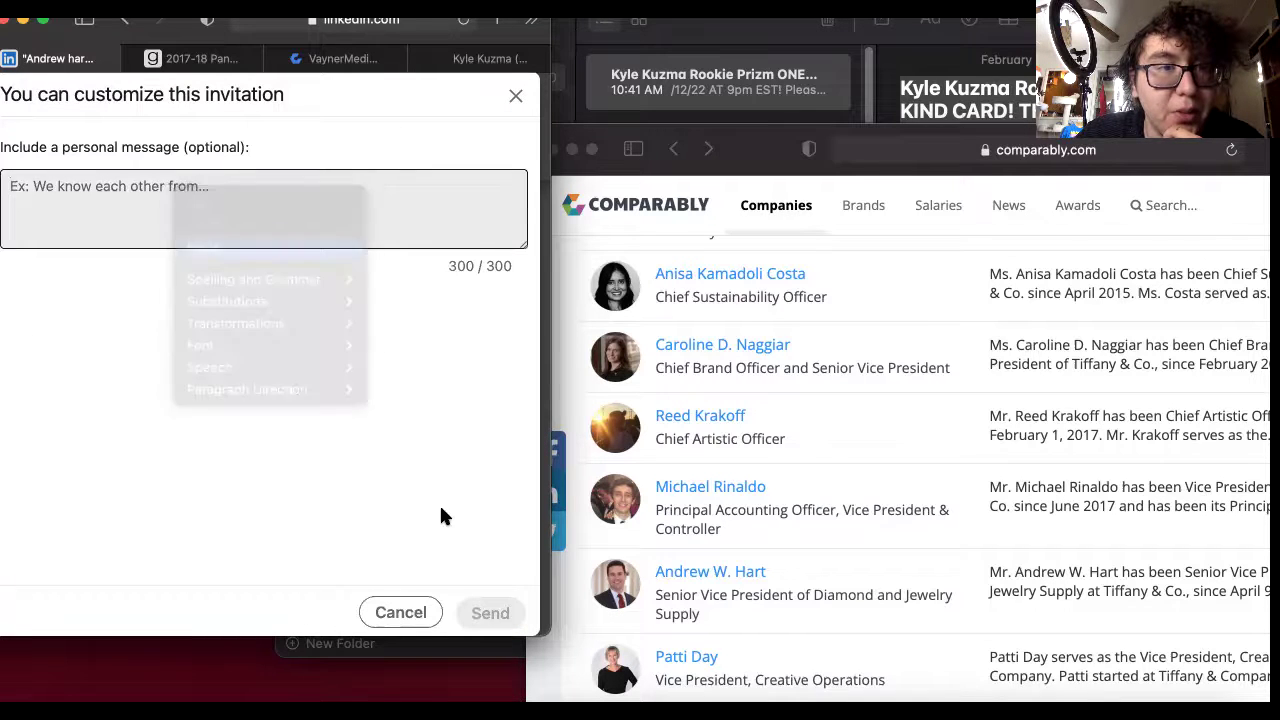
pyautogui.click(490, 613)
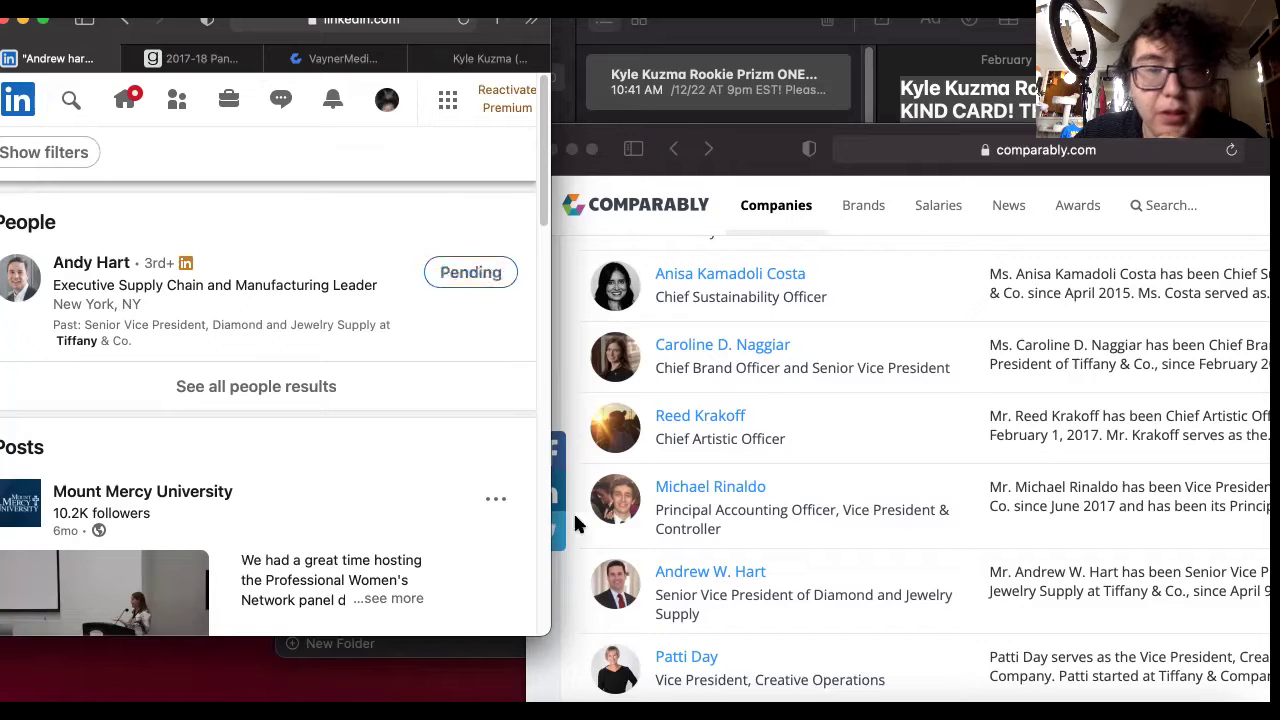
# Reopen the search and select the word Tiffany in the previous query.
pyautogui.scroll(-3, 754, 594)
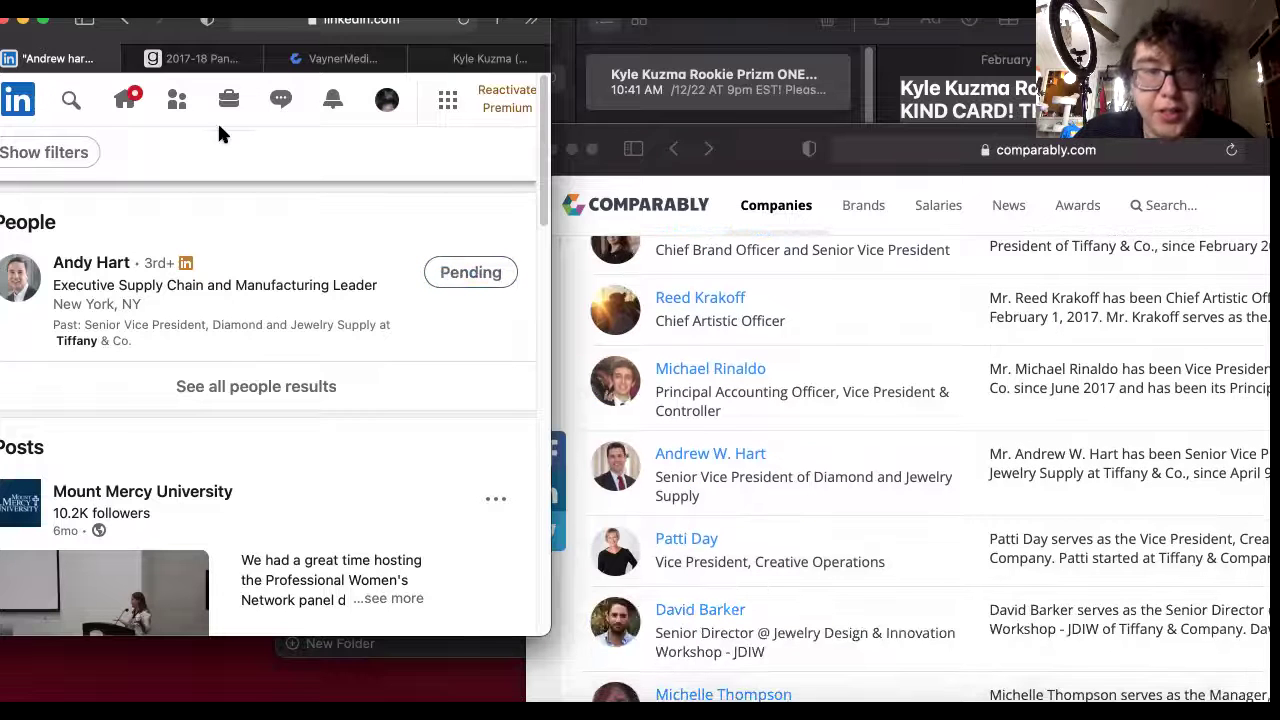
pyautogui.click(74, 99)
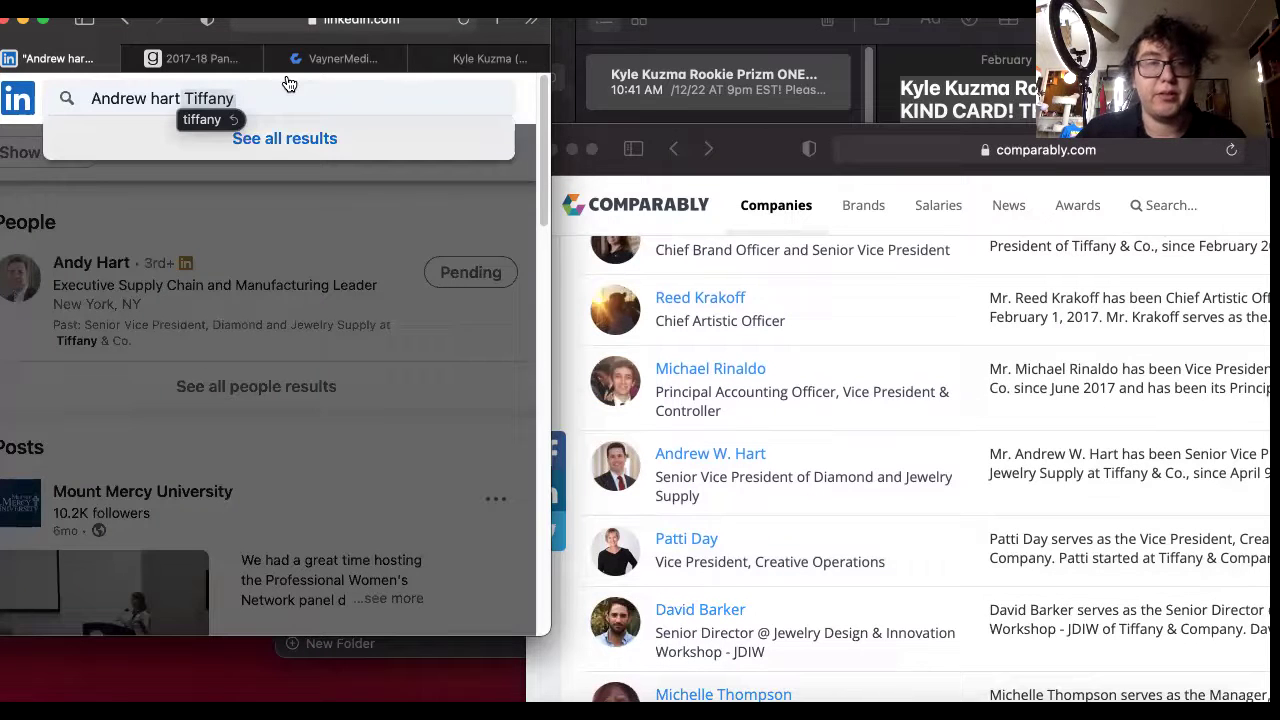
pyautogui.doubleClick(256, 97)
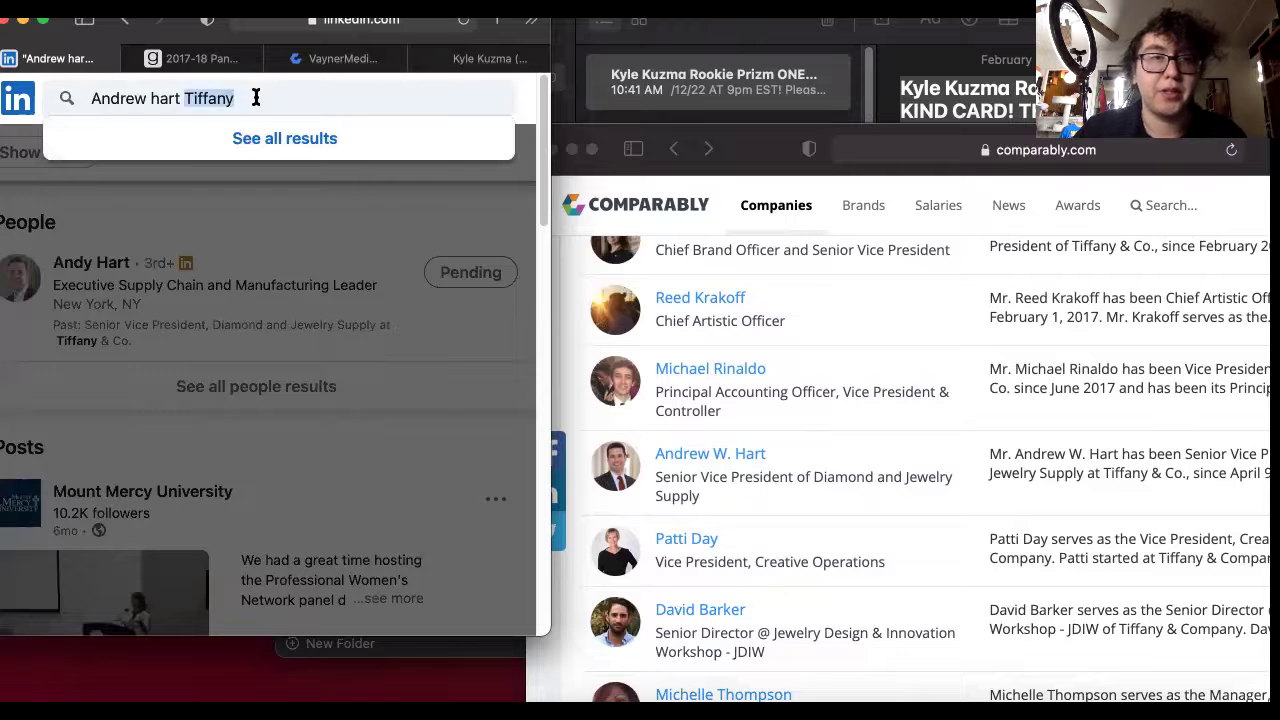
# Replace the query with the creative operations executive's name plus 'tiffany' and search.
pyautogui.press('super+a')
pyautogui.press('BackSpace')
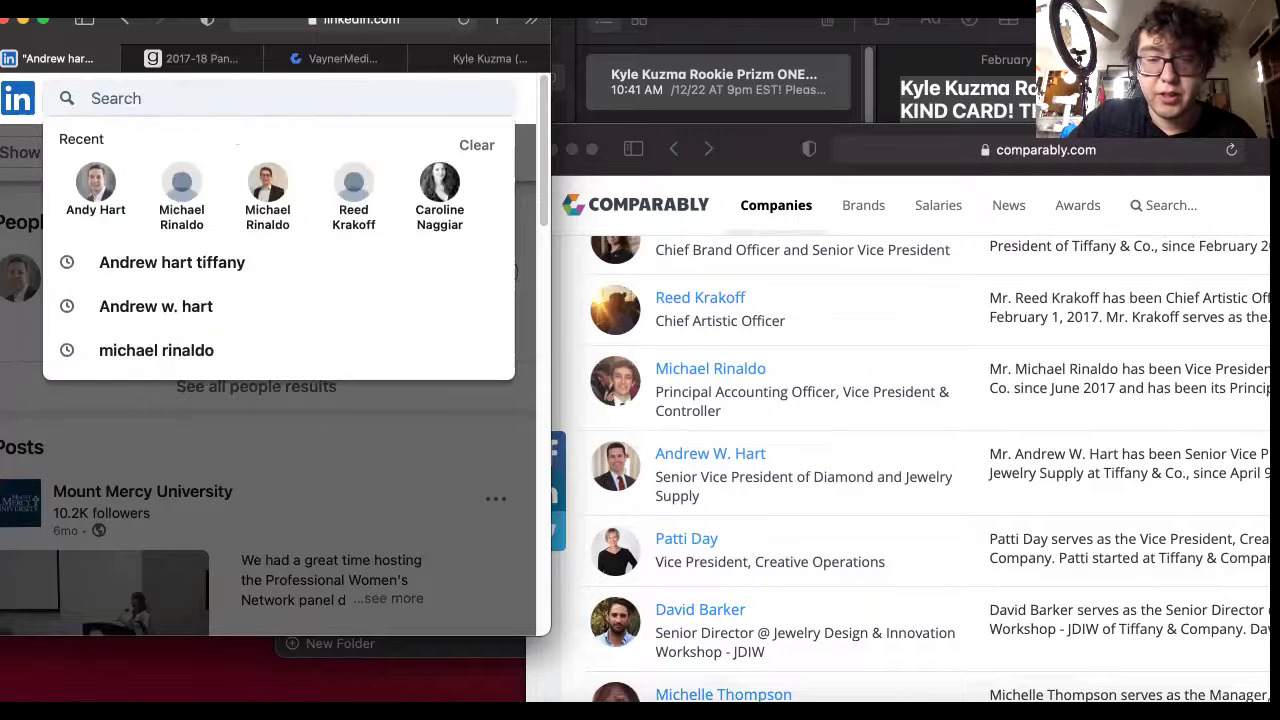
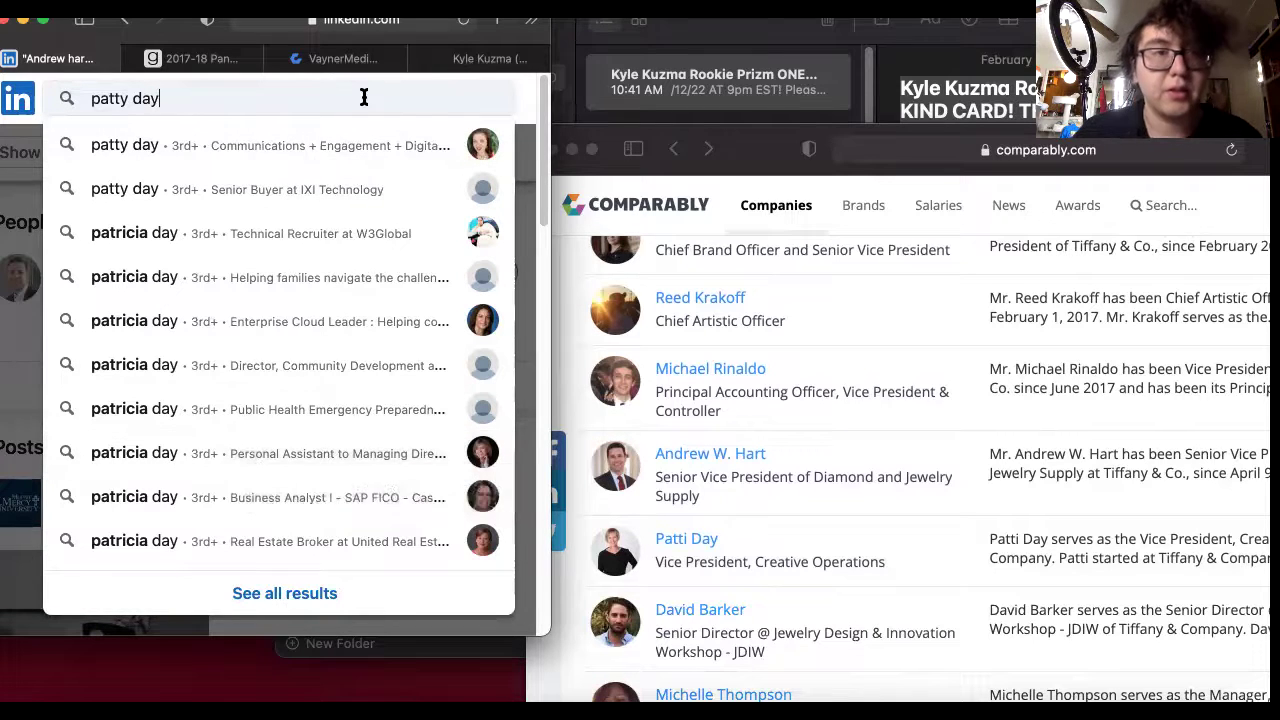
pyautogui.write('tiffany')
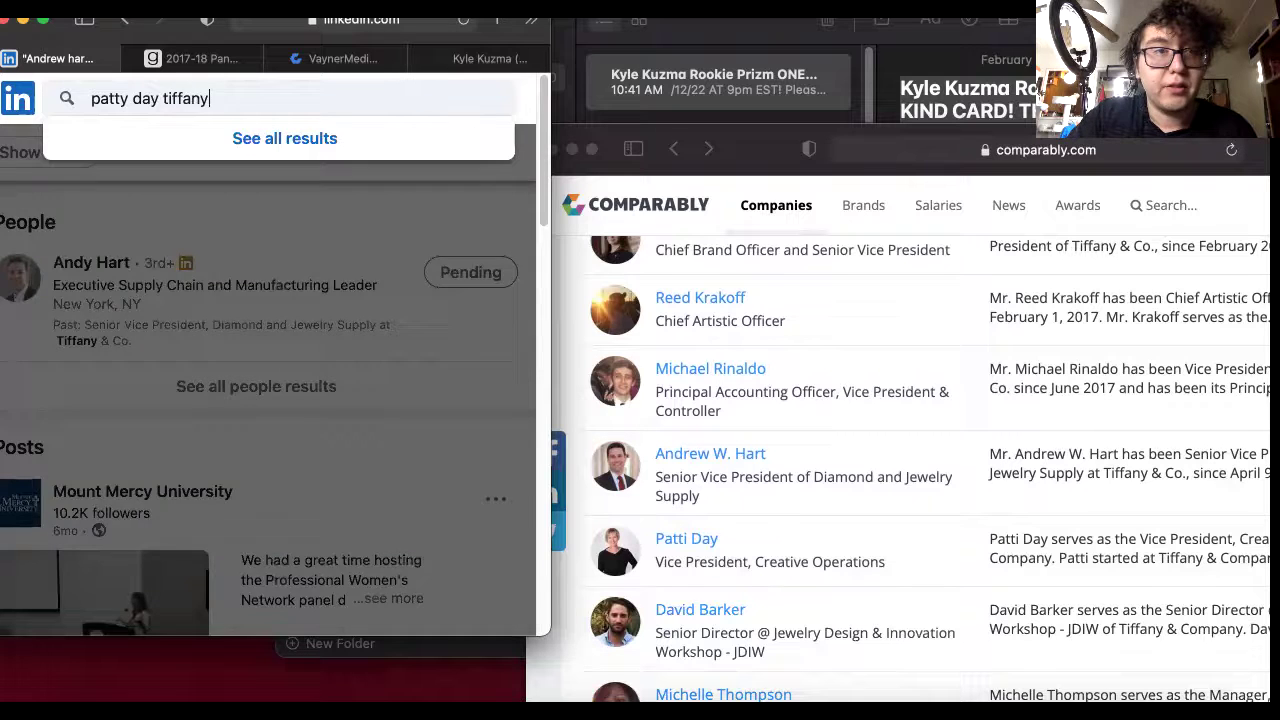
pyautogui.press('Return')
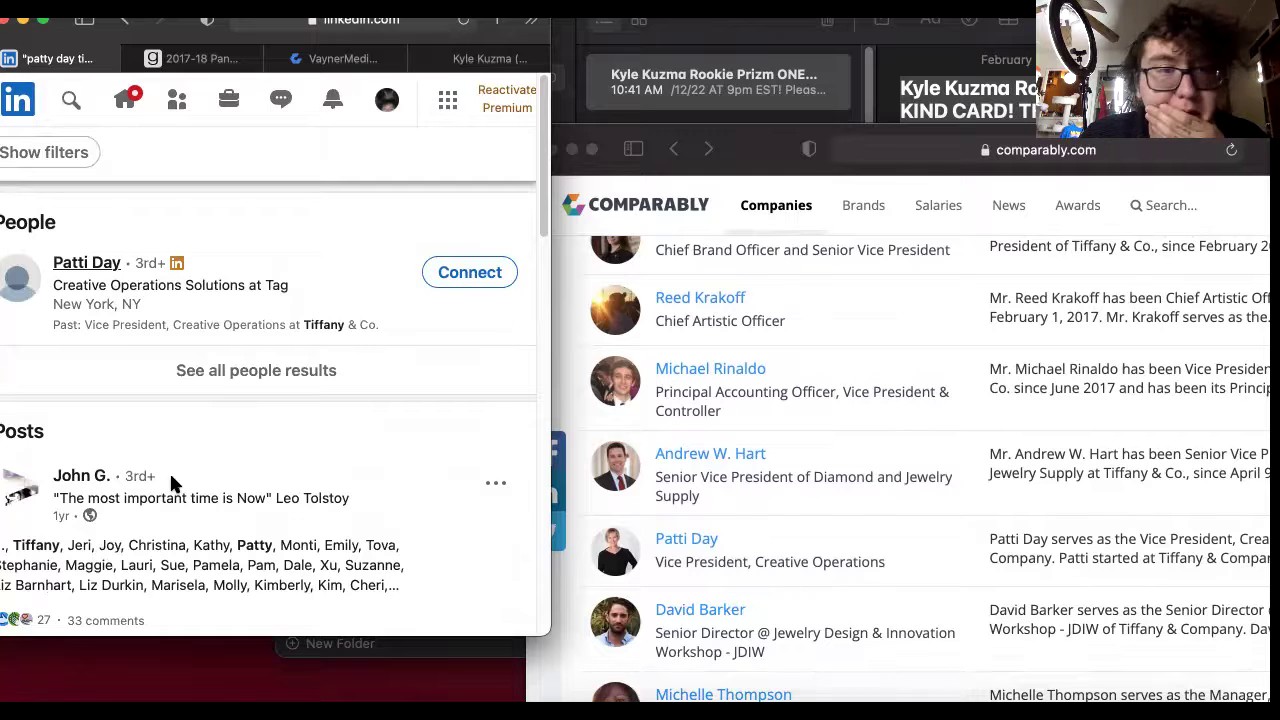
# Send her a connection invitation with the pasted auction message as its note.
pyautogui.click(465, 274)
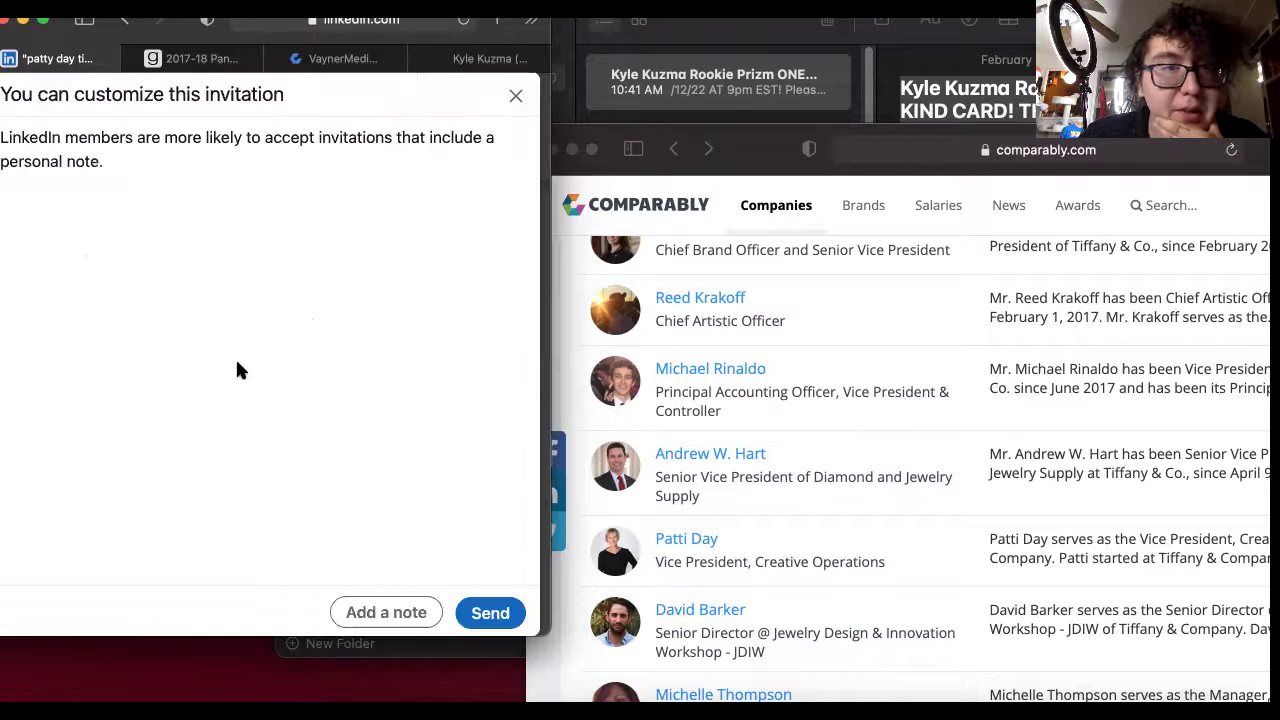
pyautogui.click(385, 610)
pyautogui.click(49, 183)
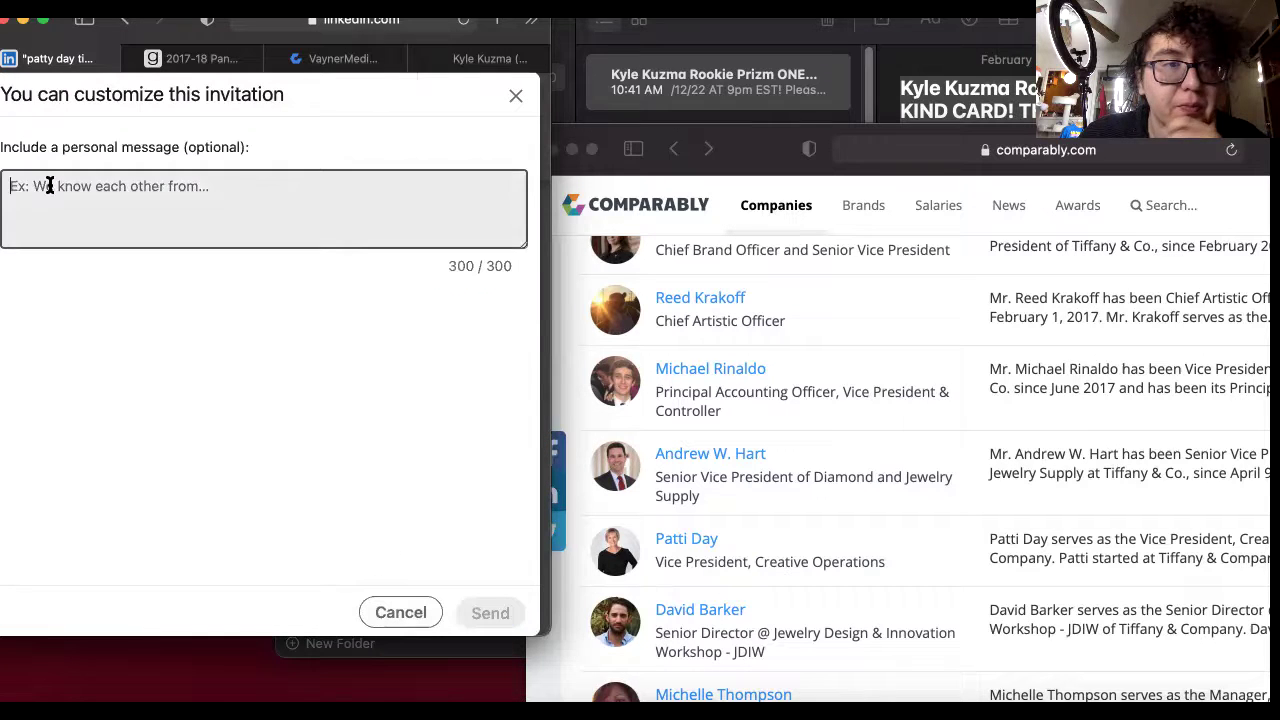
pyautogui.rightClick(49, 183)
pyautogui.click(320, 420)
pyautogui.press('super+v')
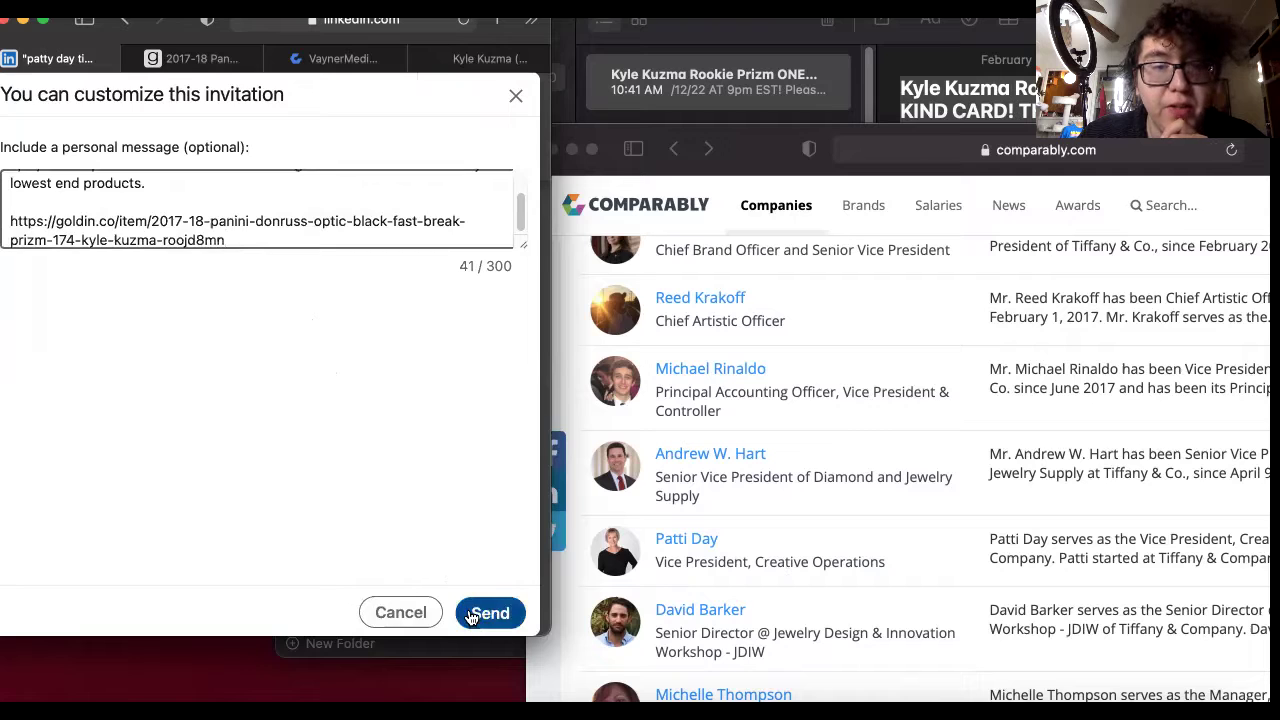
pyautogui.click(488, 612)
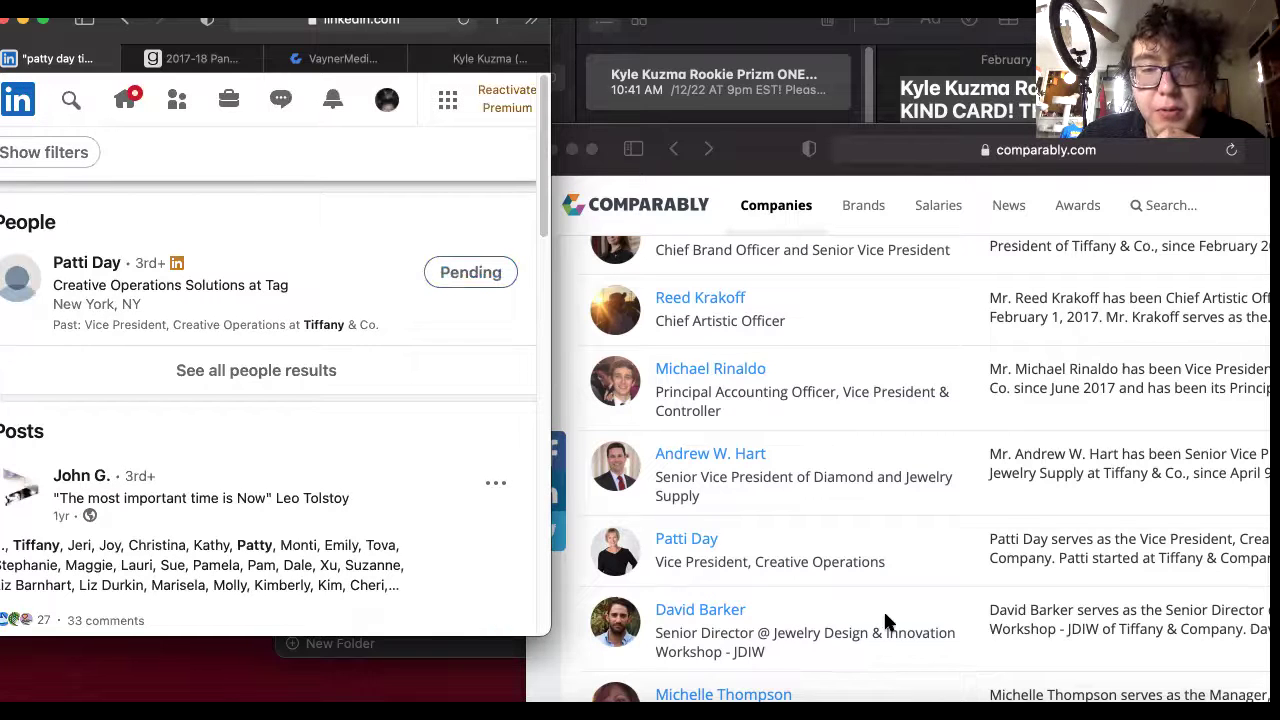
pyautogui.scroll(-2, 885, 615)
pyautogui.scroll(-2, 871, 605)
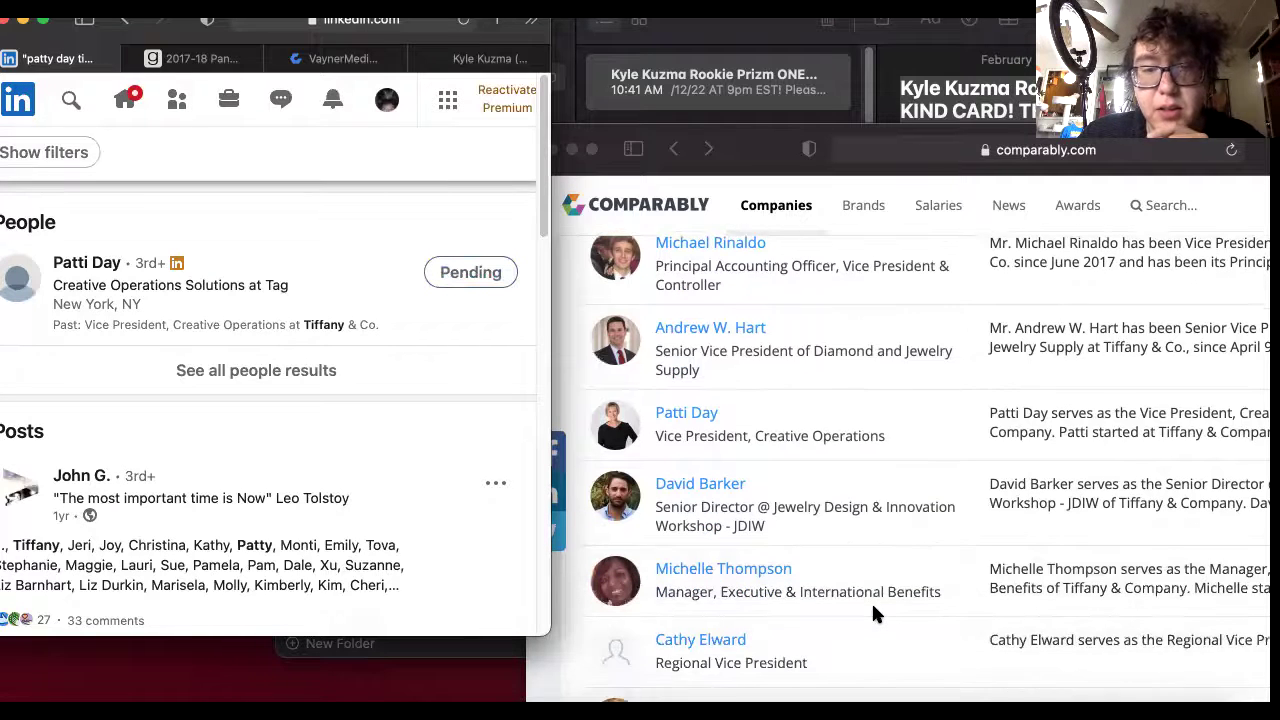
# Replace the query with the jewelry design director's name plus 'tiffan' and search.
pyautogui.click(70, 97)
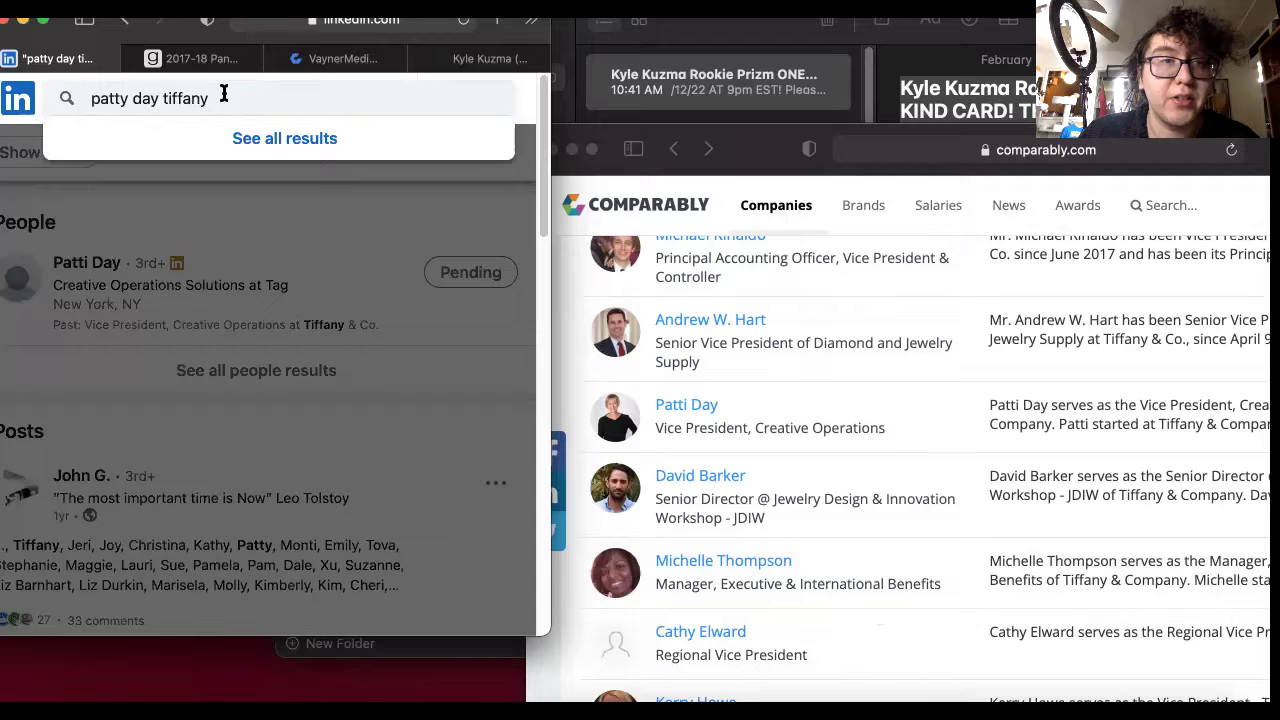
pyautogui.hotkey('alt', 'shift', 'Left')
pyautogui.hotkey('alt', 'shift', 'Left')
pyautogui.hotkey('alt', 'shift', 'Left')
pyautogui.press('BackSpace')
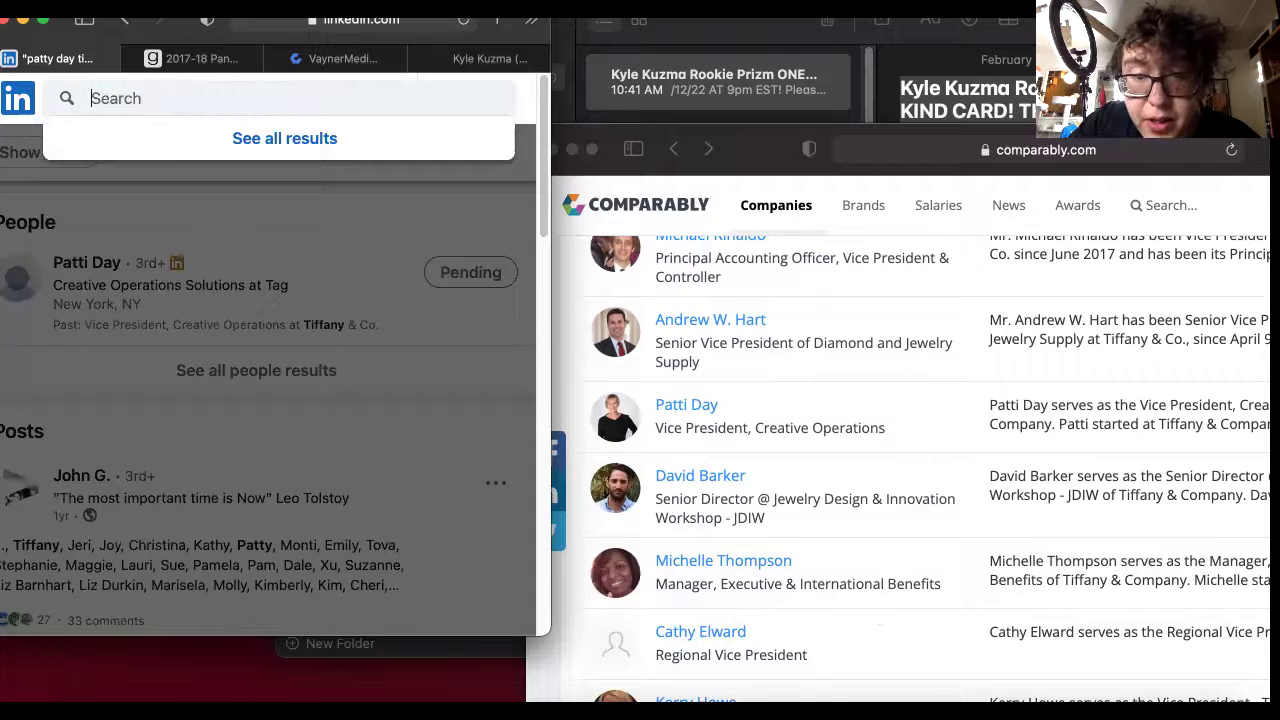
pyautogui.write('david')
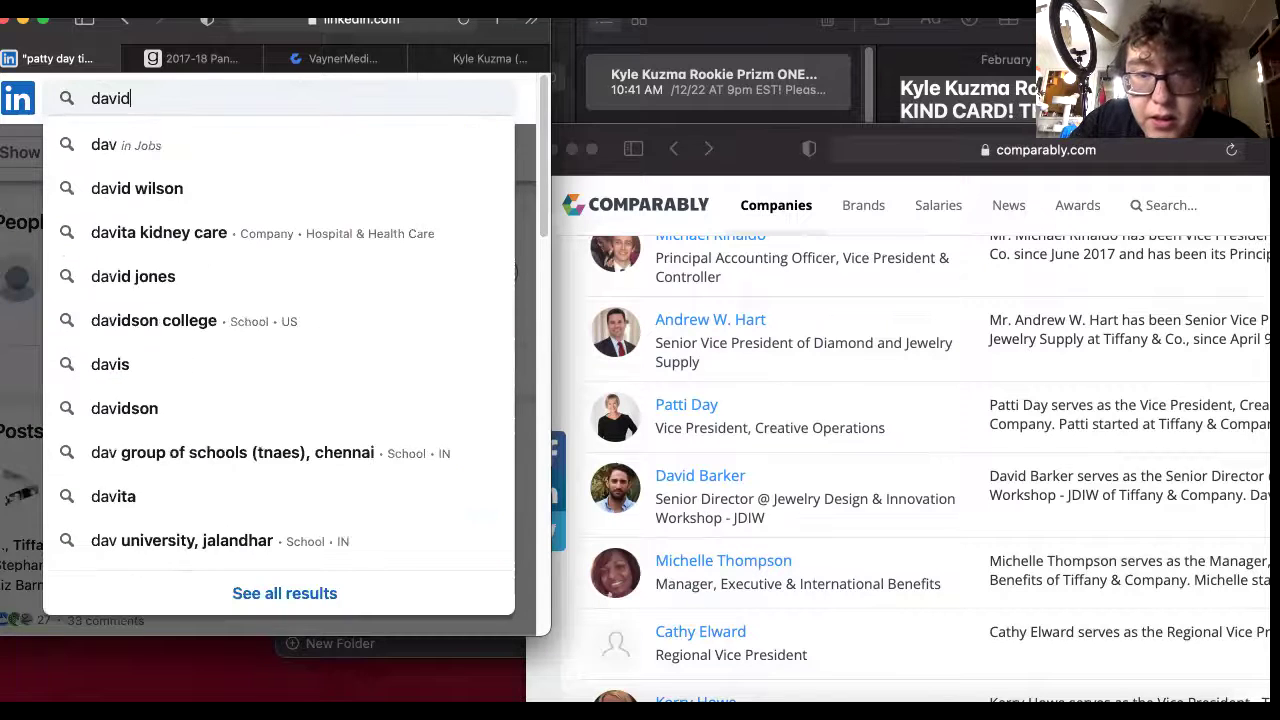
pyautogui.press('BackSpace')
pyautogui.press('BackSpace')
pyautogui.press('BackSpace')
pyautogui.press('BackSpace')
pyautogui.press('BackSpace')
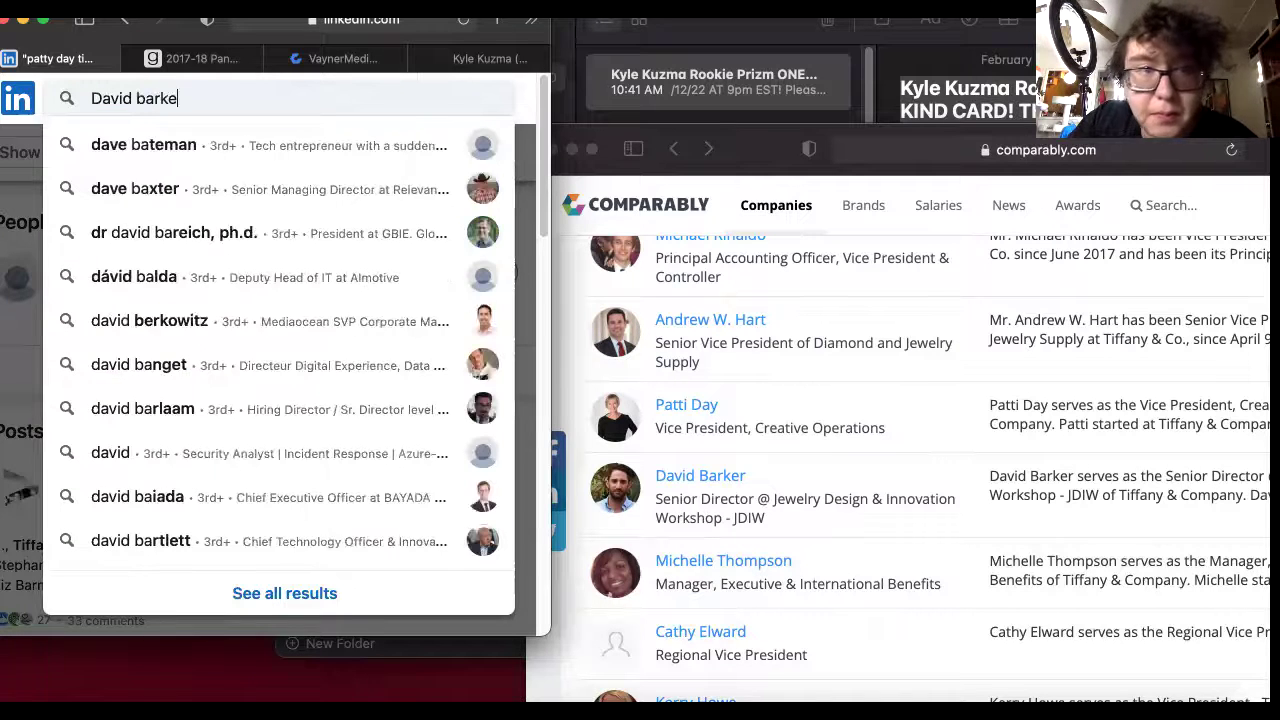
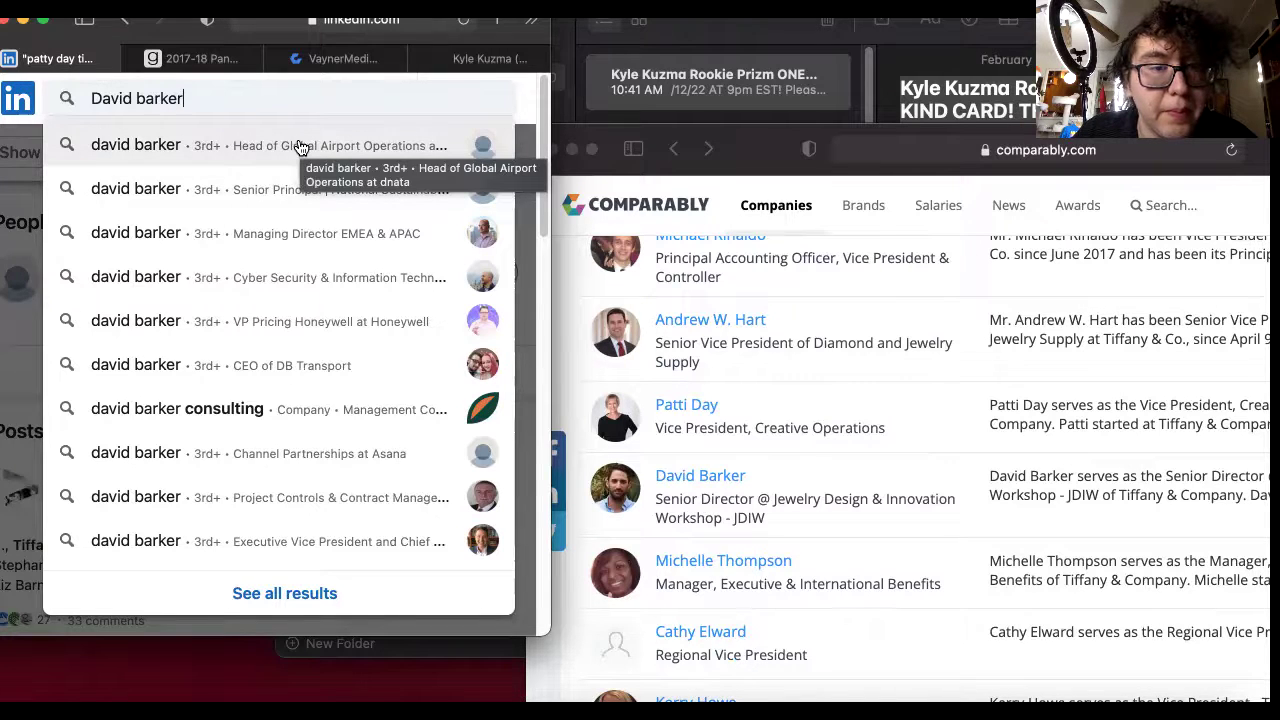
pyautogui.write('tiffan')
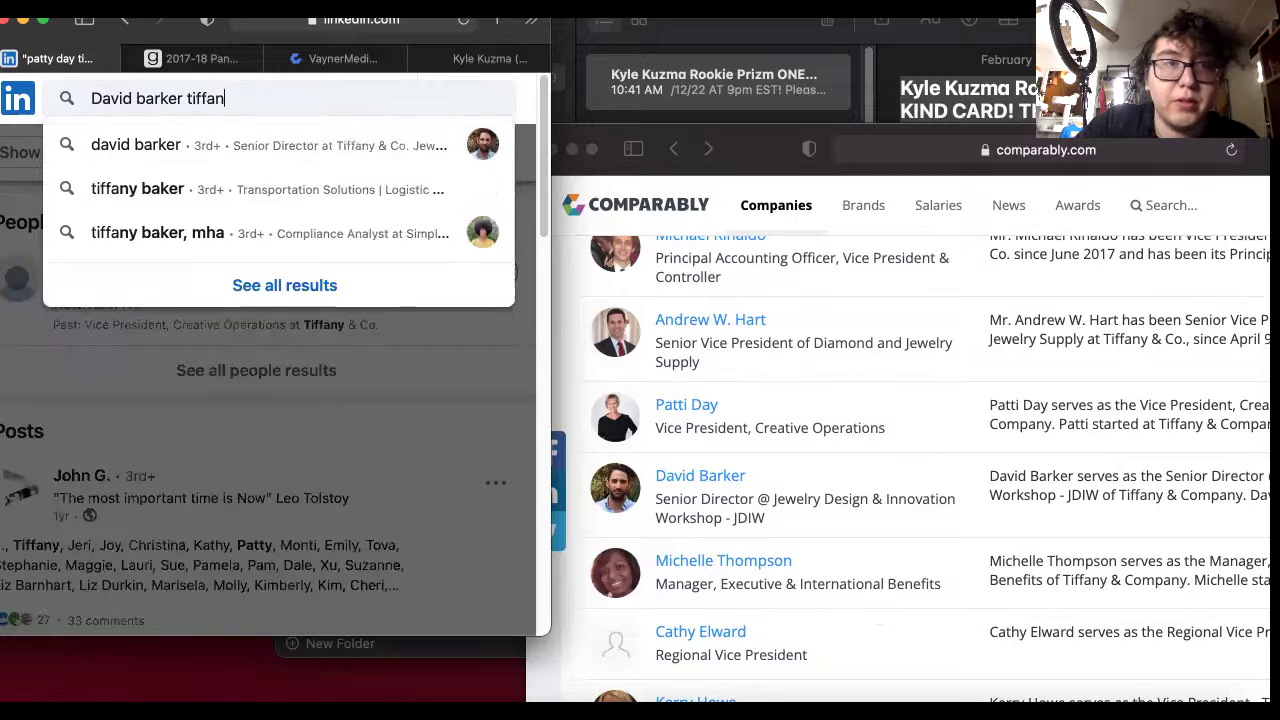
pyautogui.press('Return')
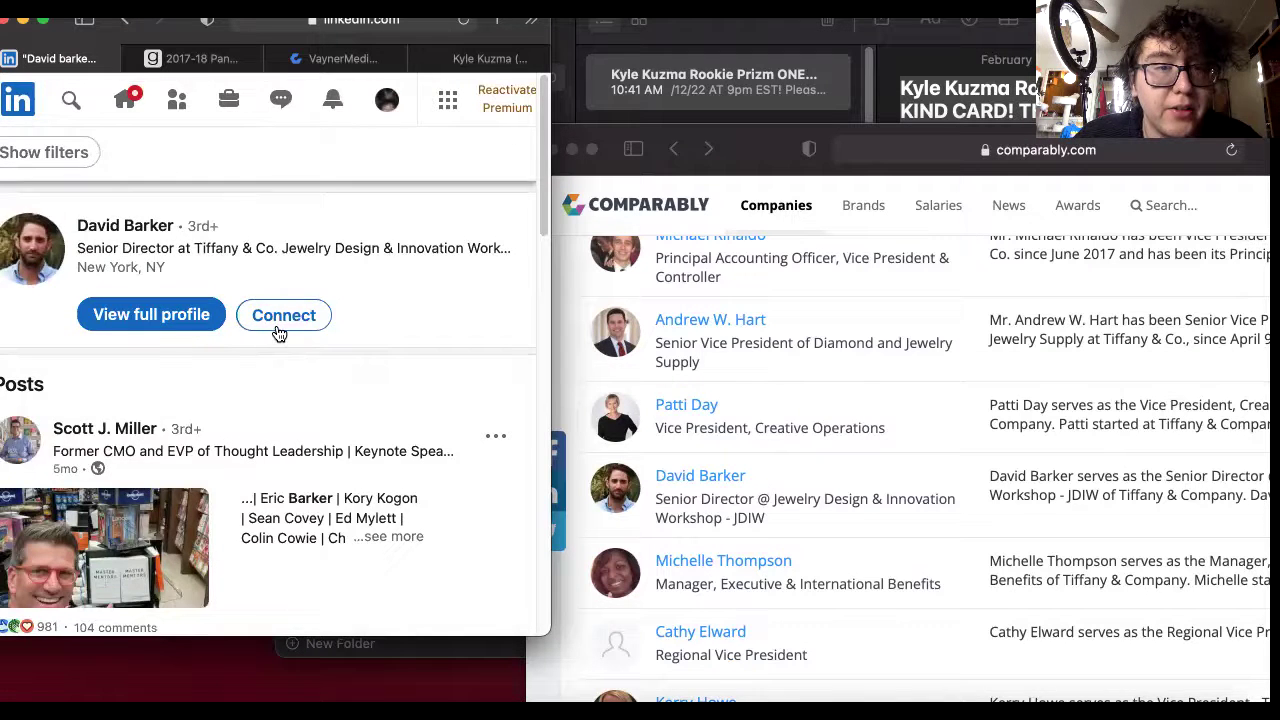
# Send him a connection invitation with the pasted auction message as its note.
pyautogui.click(280, 335)
pyautogui.click(418, 613)
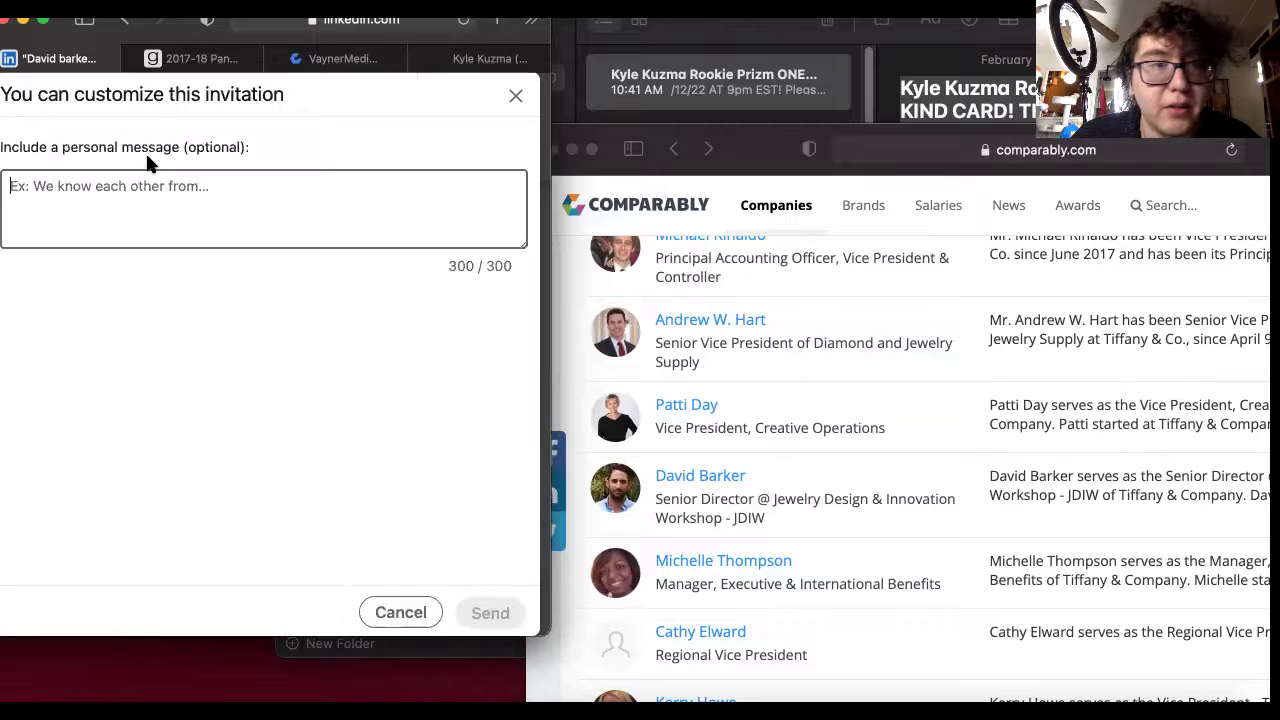
pyautogui.rightClick(137, 177)
pyautogui.click(232, 238)
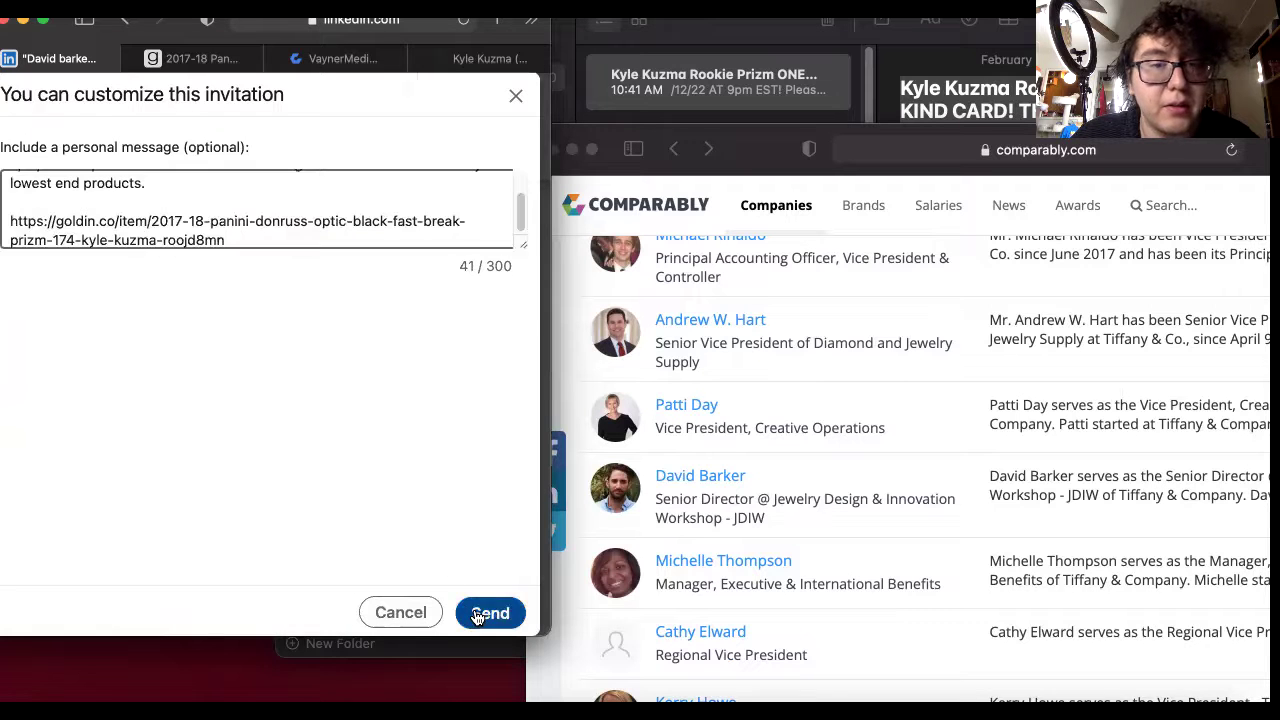
pyautogui.click(489, 613)
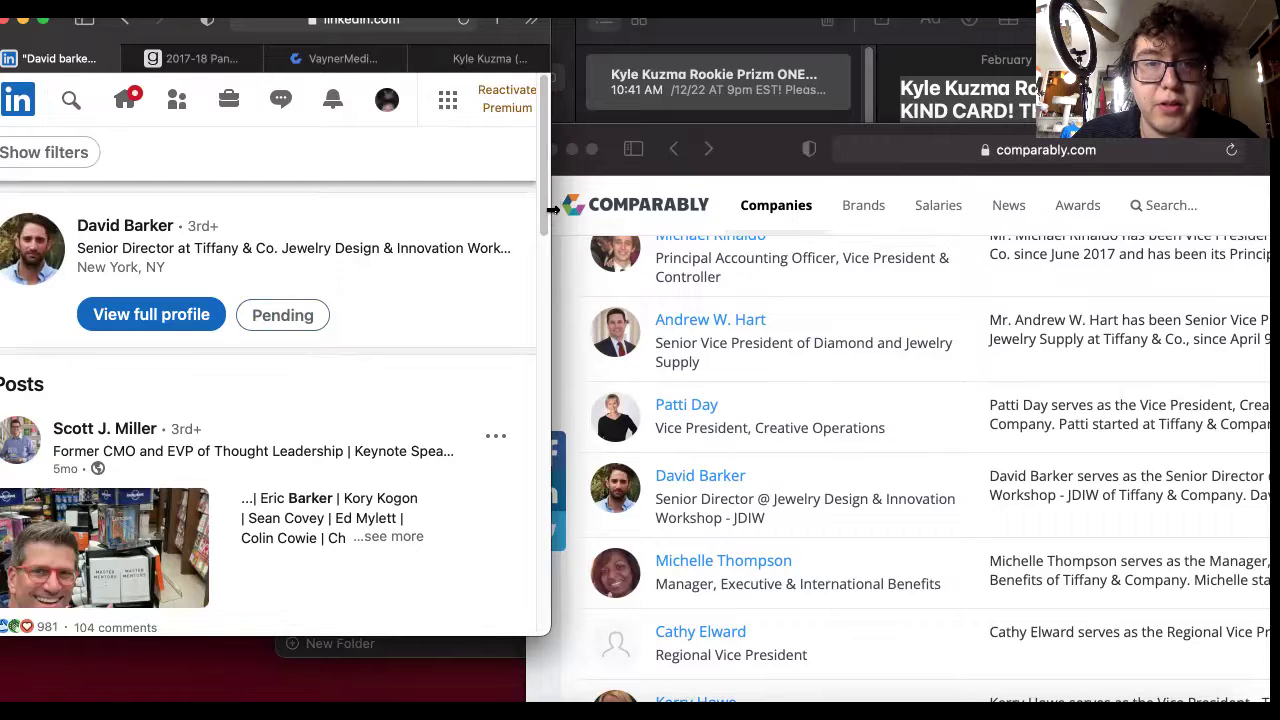
# Widen the LinkedIn window.
pyautogui.moveTo(550, 210); pyautogui.dragTo(1110, 290)
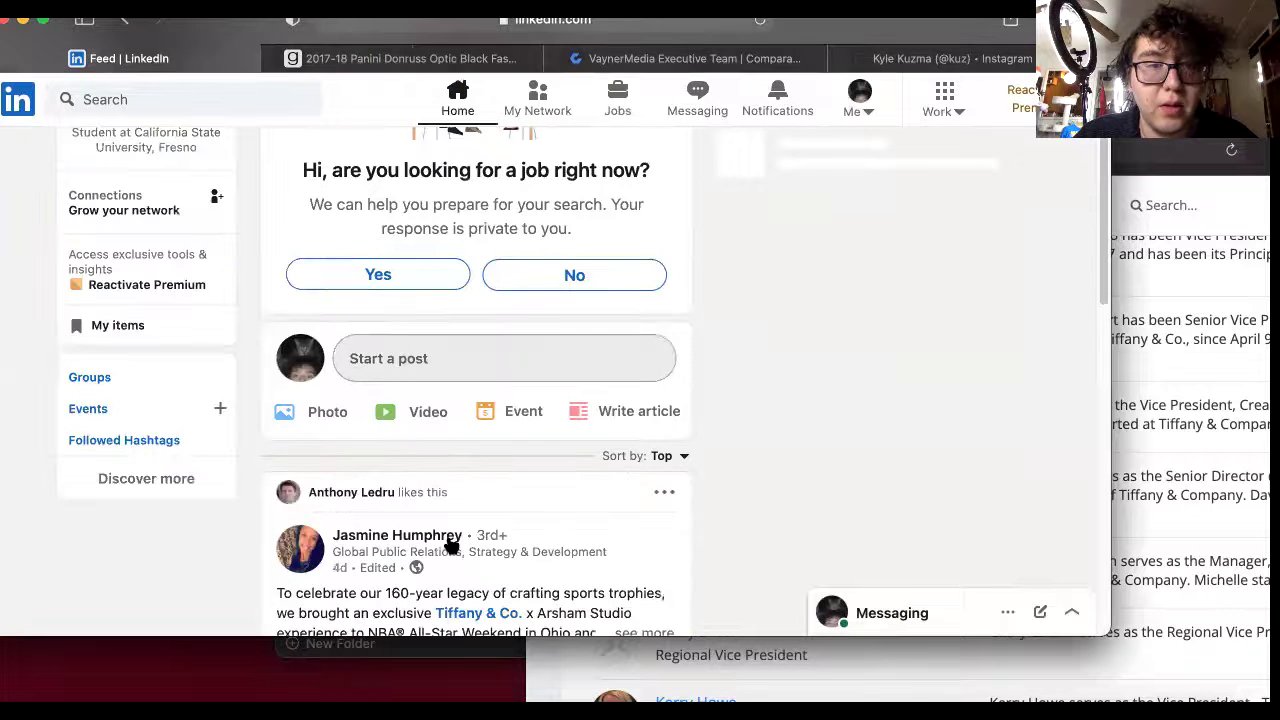
pyautogui.scroll(-3, 450, 545)
pyautogui.scroll(3, 450, 545)
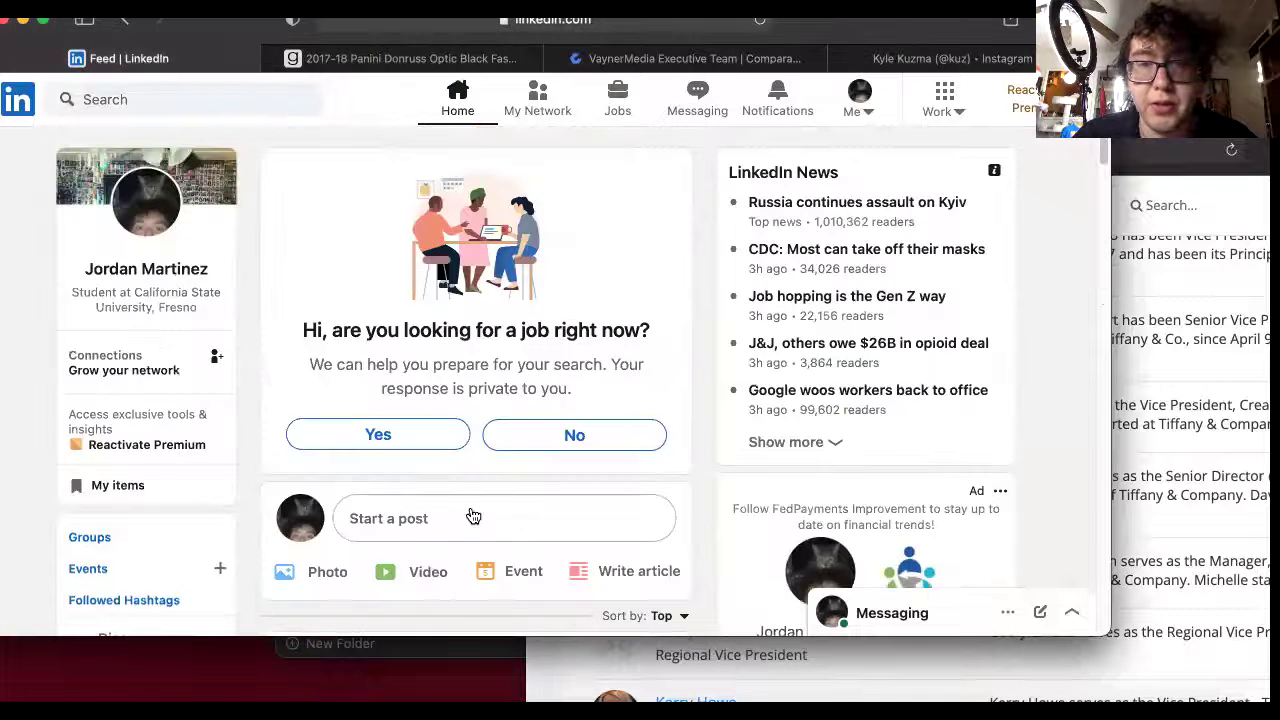
# Start a new post opening 'If I sent you a cold message/add on here I am sorry to bug you.'.
pyautogui.click(419, 519)
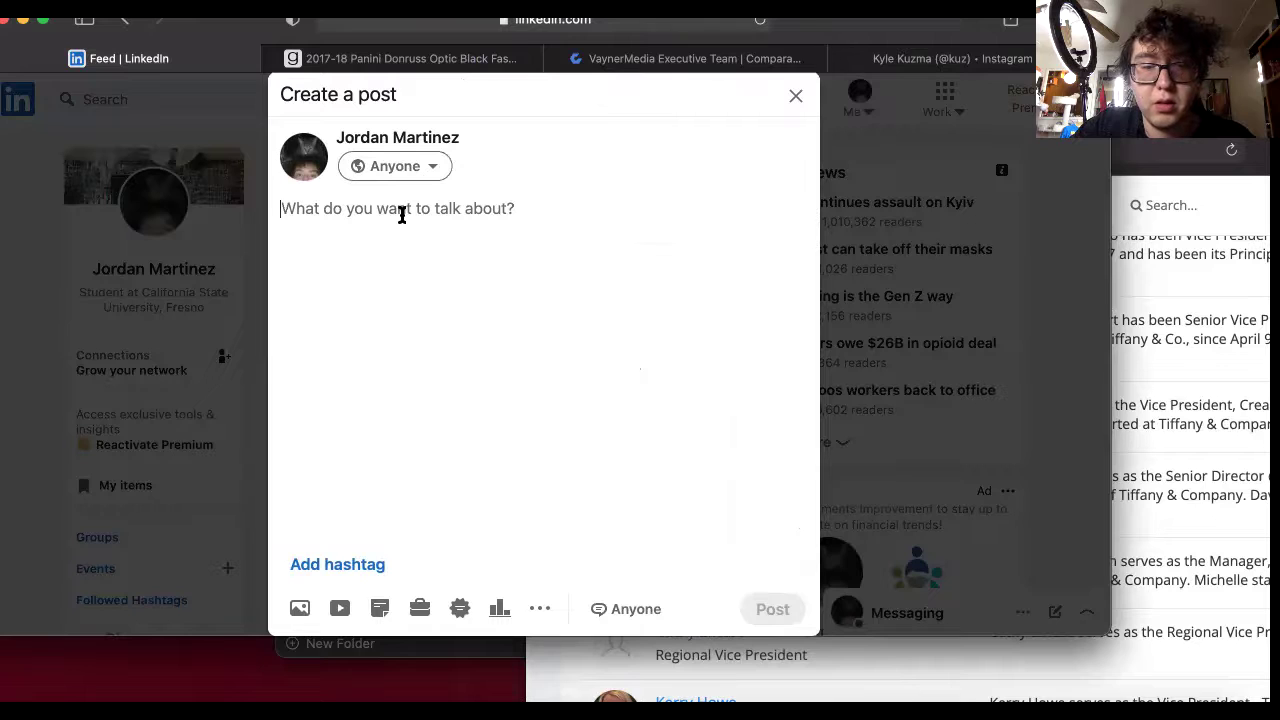
pyautogui.press('BackSpace')
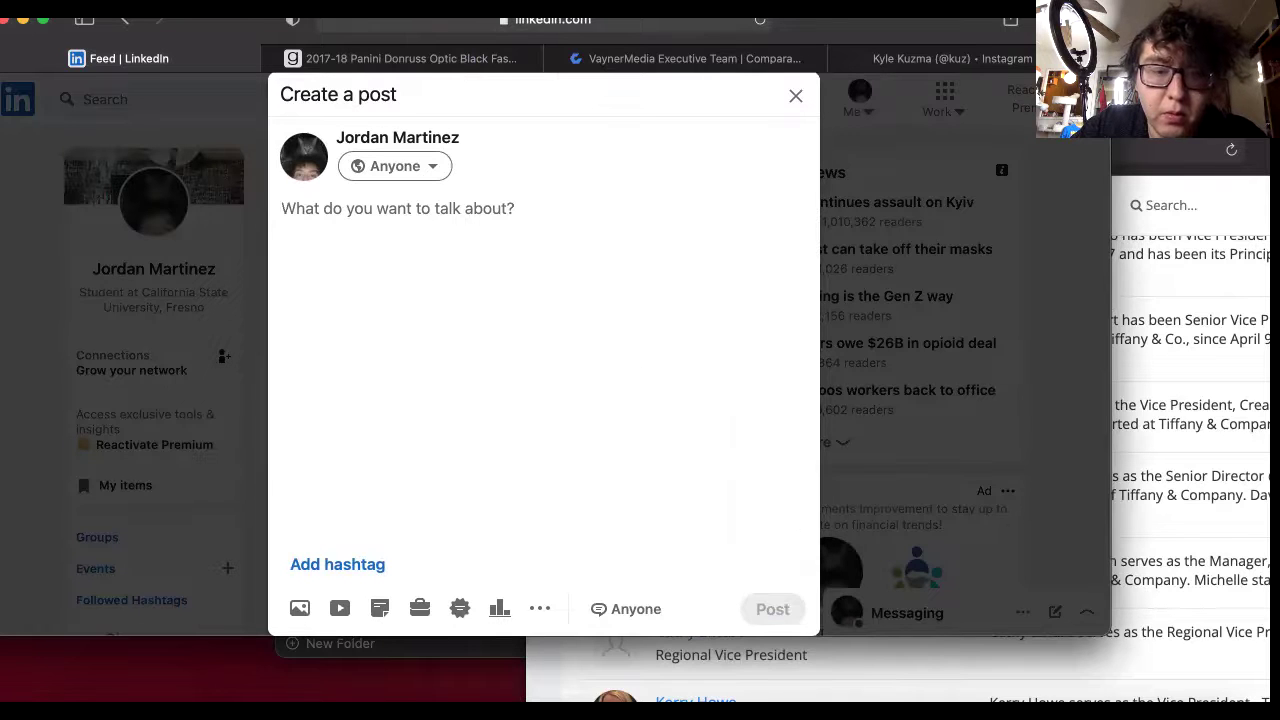
pyautogui.write('If your')
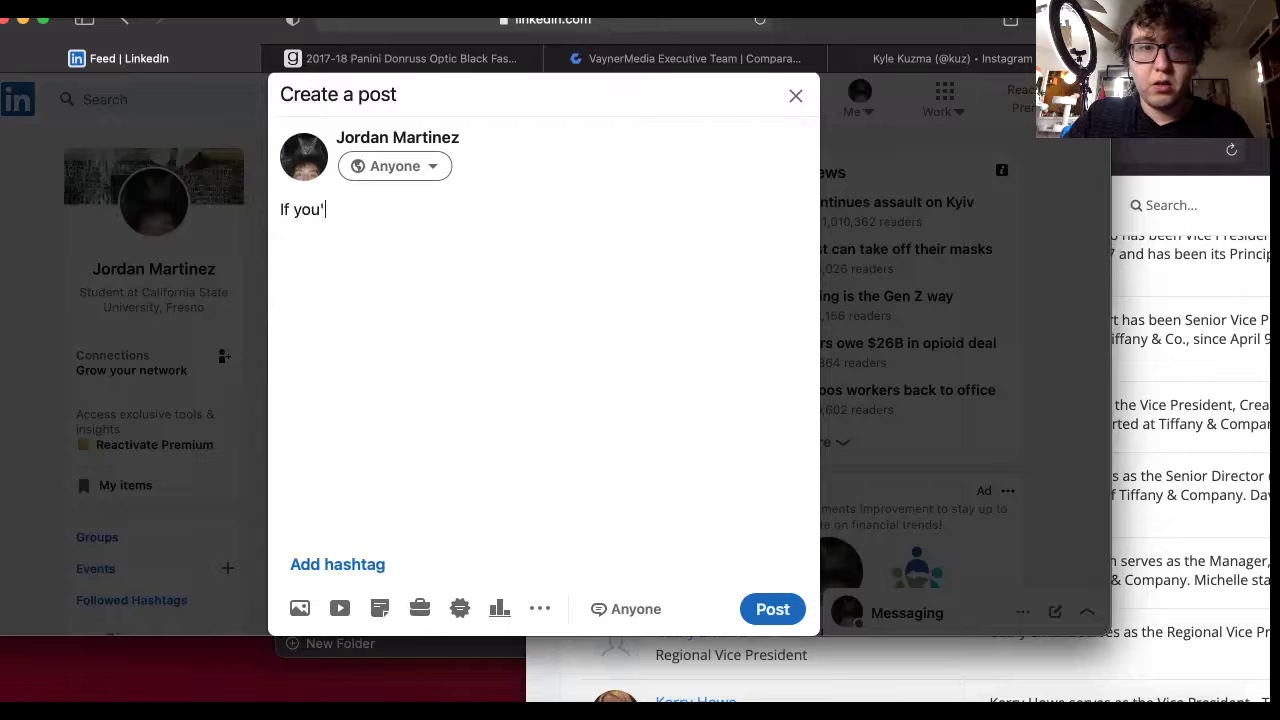
pyautogui.write('re')
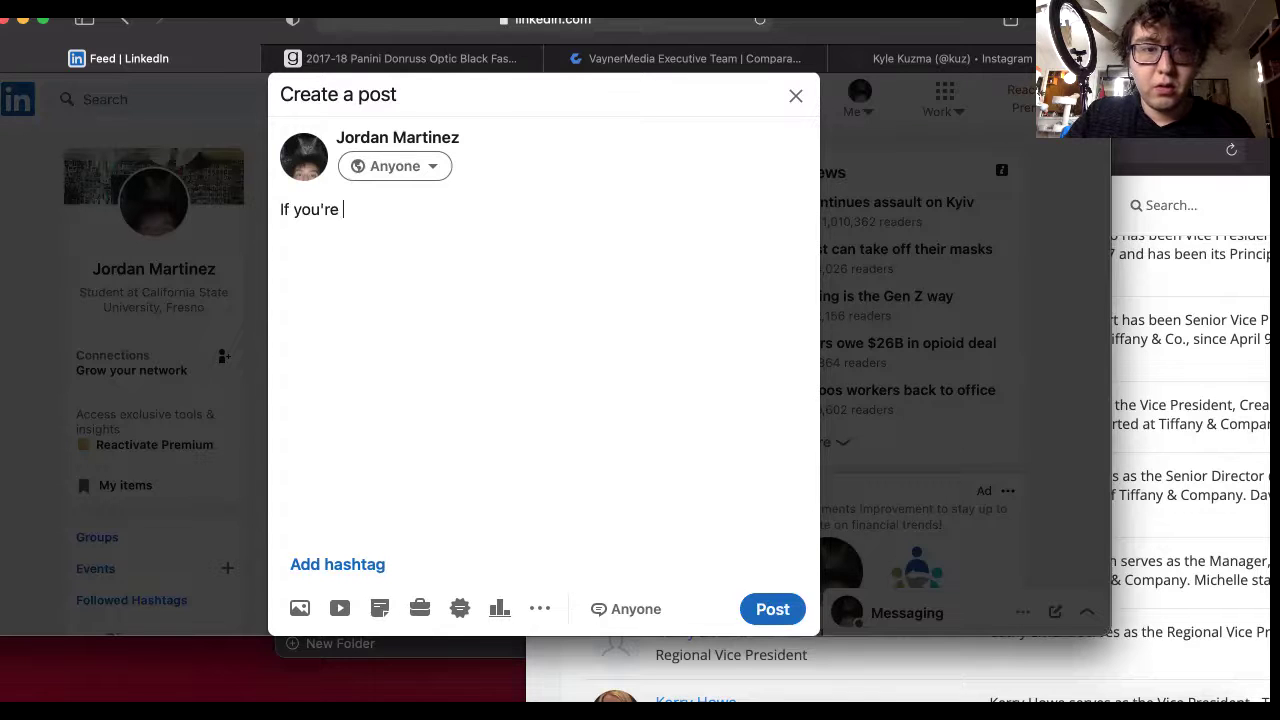
pyautogui.press('BackSpace')
pyautogui.press('BackSpace')
pyautogui.press('BackSpace')
pyautogui.press('BackSpace')
pyautogui.press('BackSpace')
pyautogui.press('BackSpace')
pyautogui.press('BackSpace')
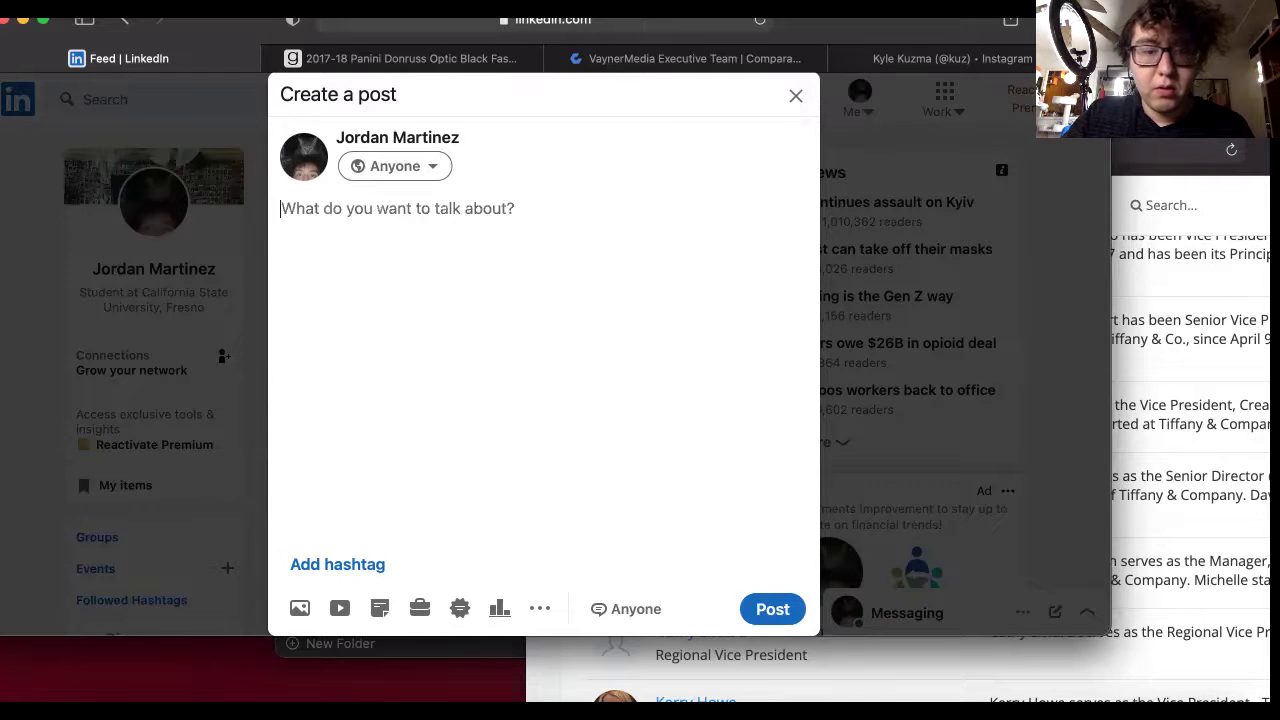
pyautogui.write('If I sent')
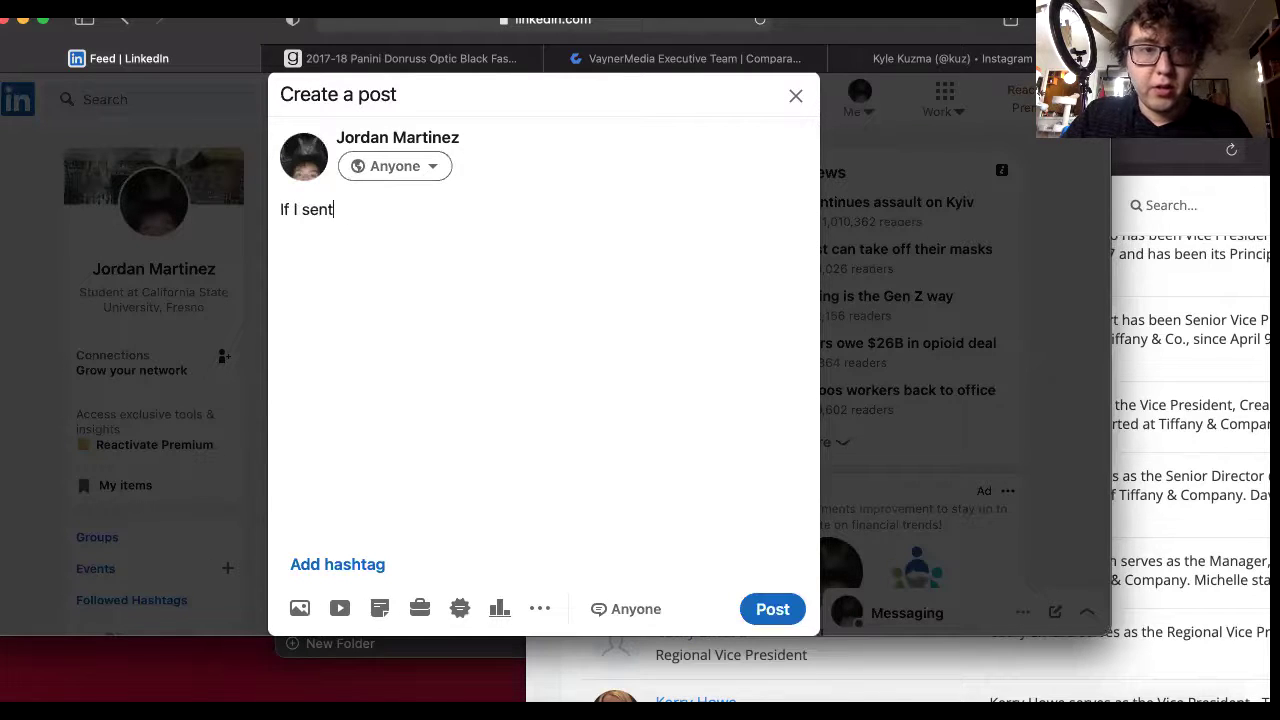
pyautogui.write(' you a col')
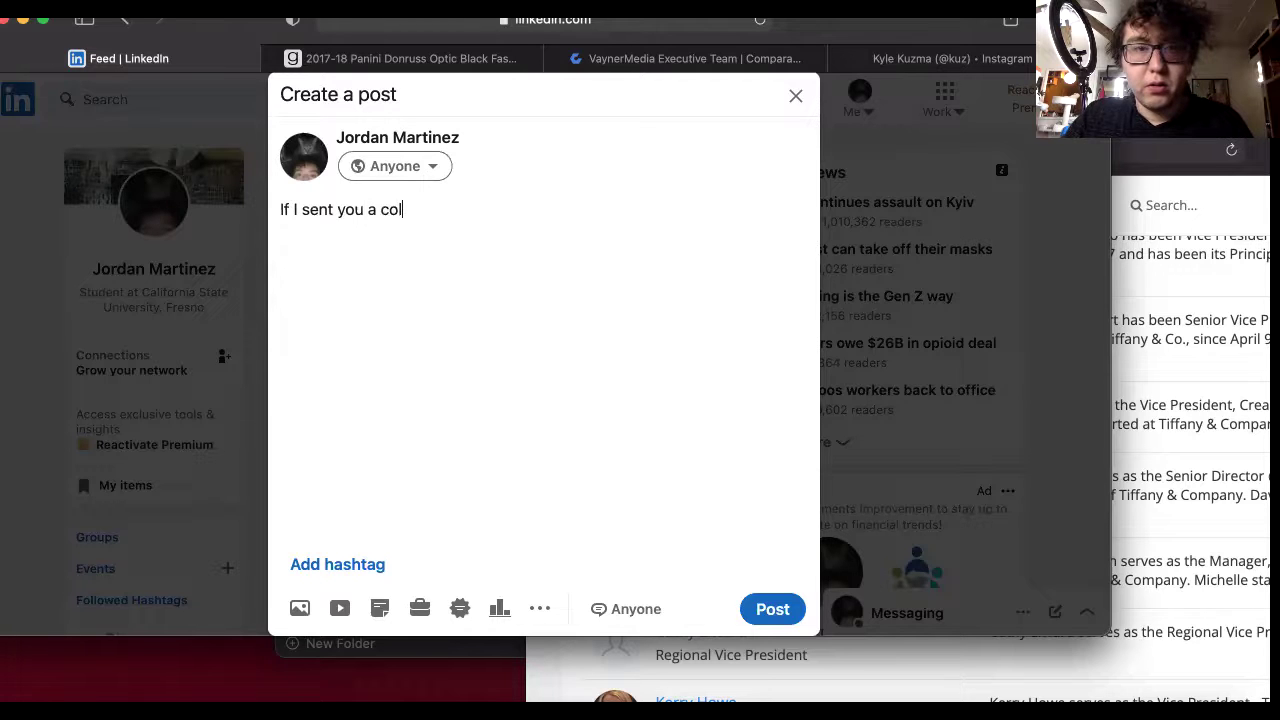
pyautogui.write('d message/')
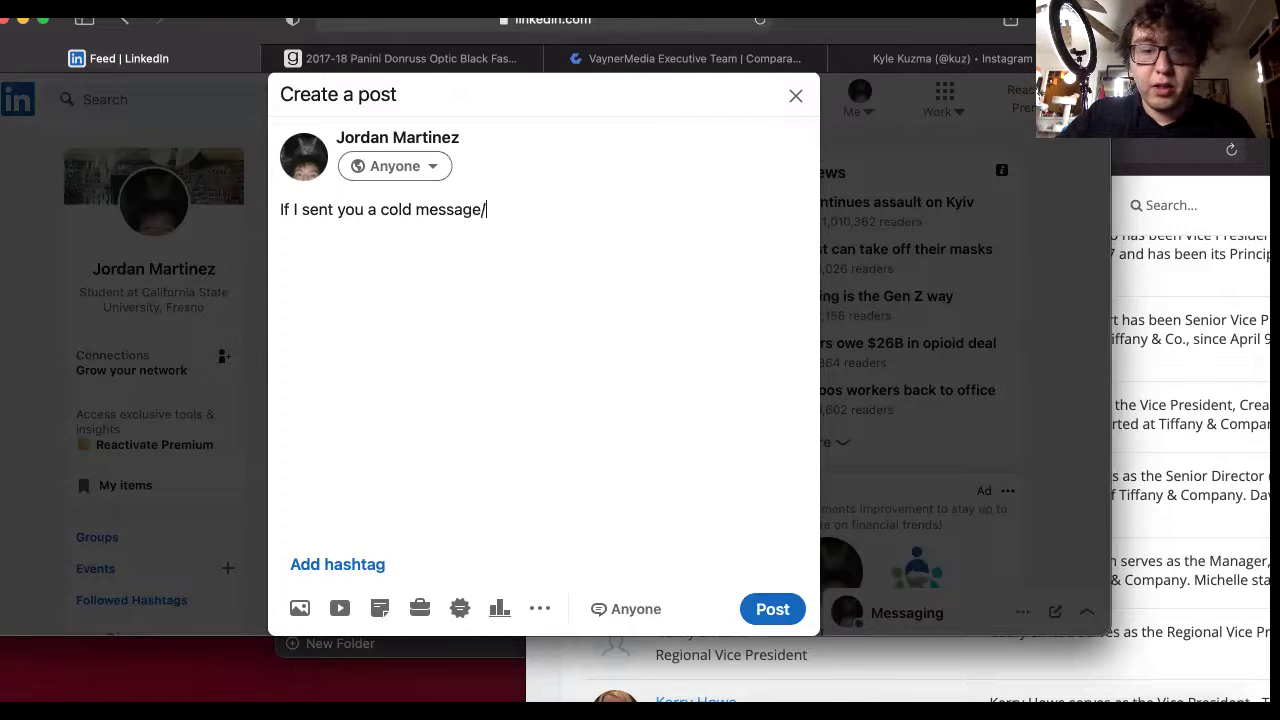
pyautogui.write('add on her')
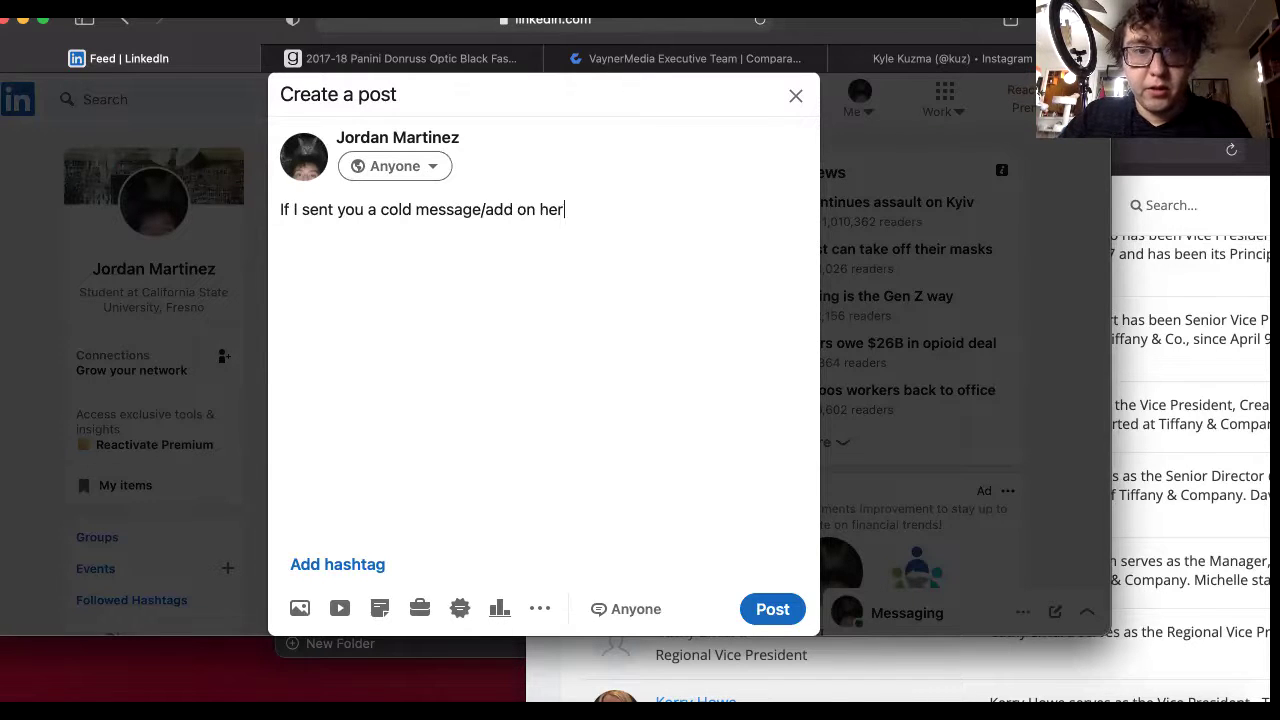
pyautogui.write('e I')
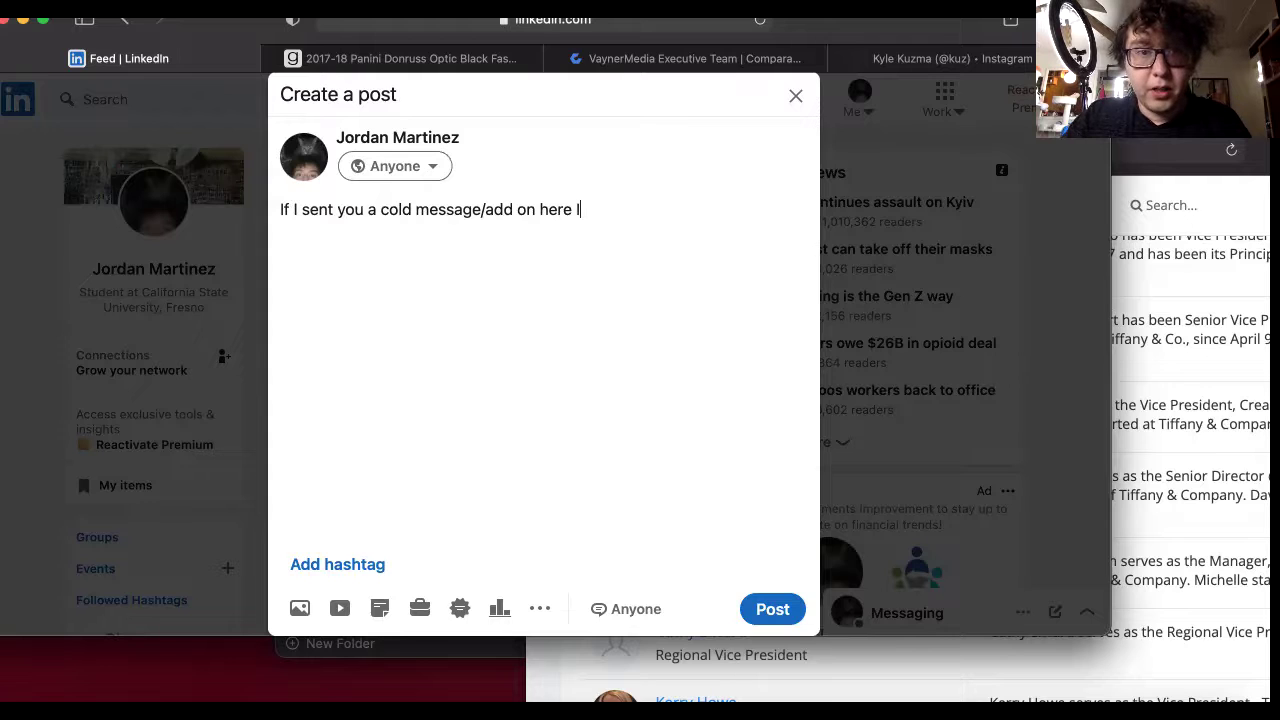
pyautogui.write(' am sorry to ')
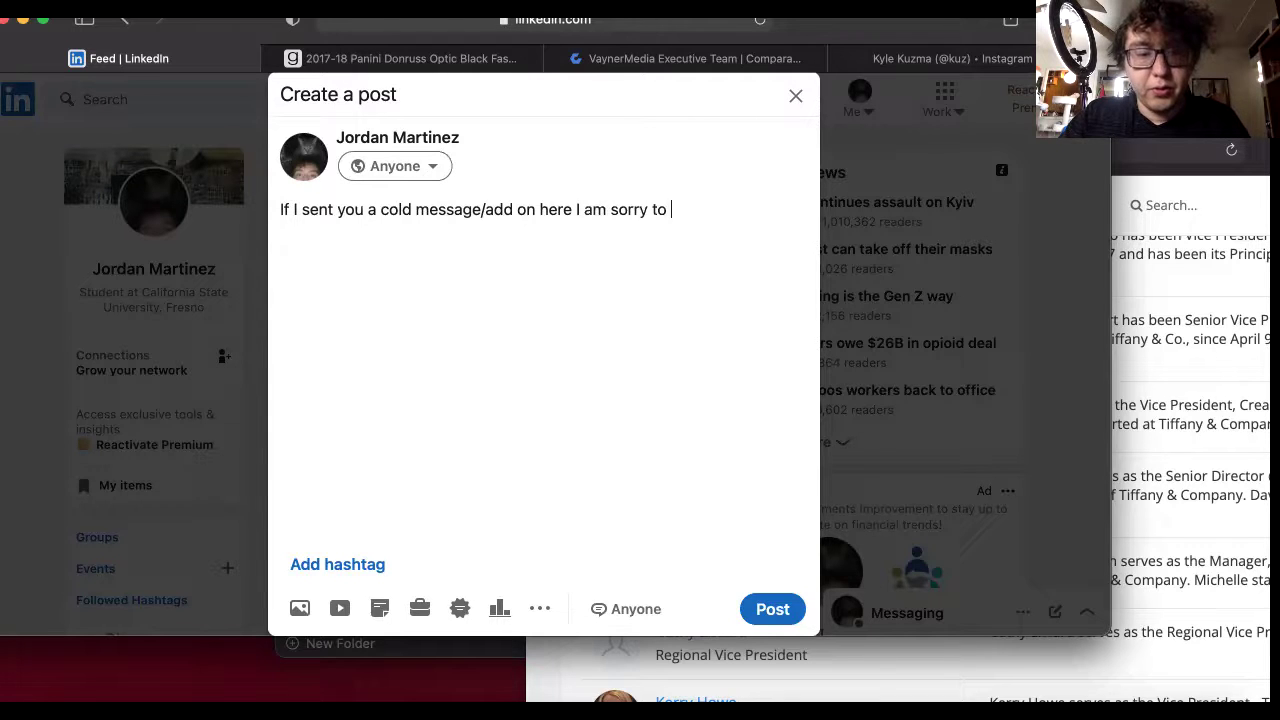
pyautogui.write('bug you. ')
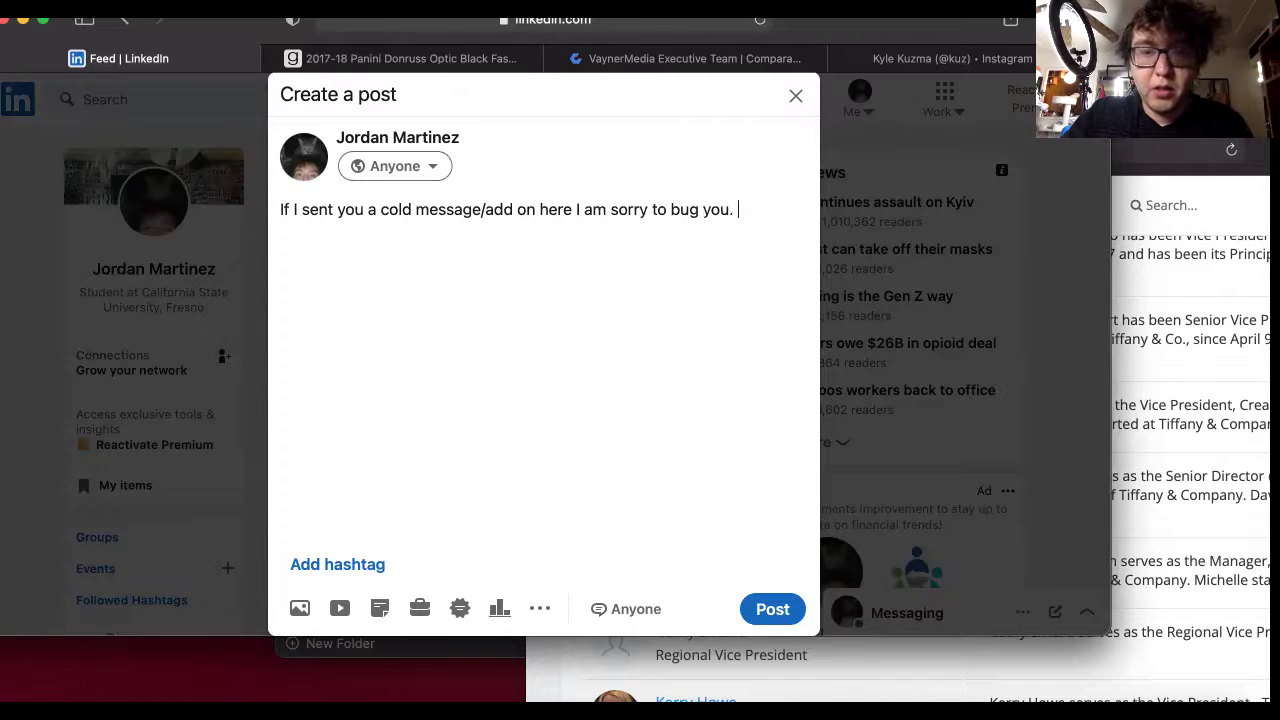
pyautogui.write('But I am ')
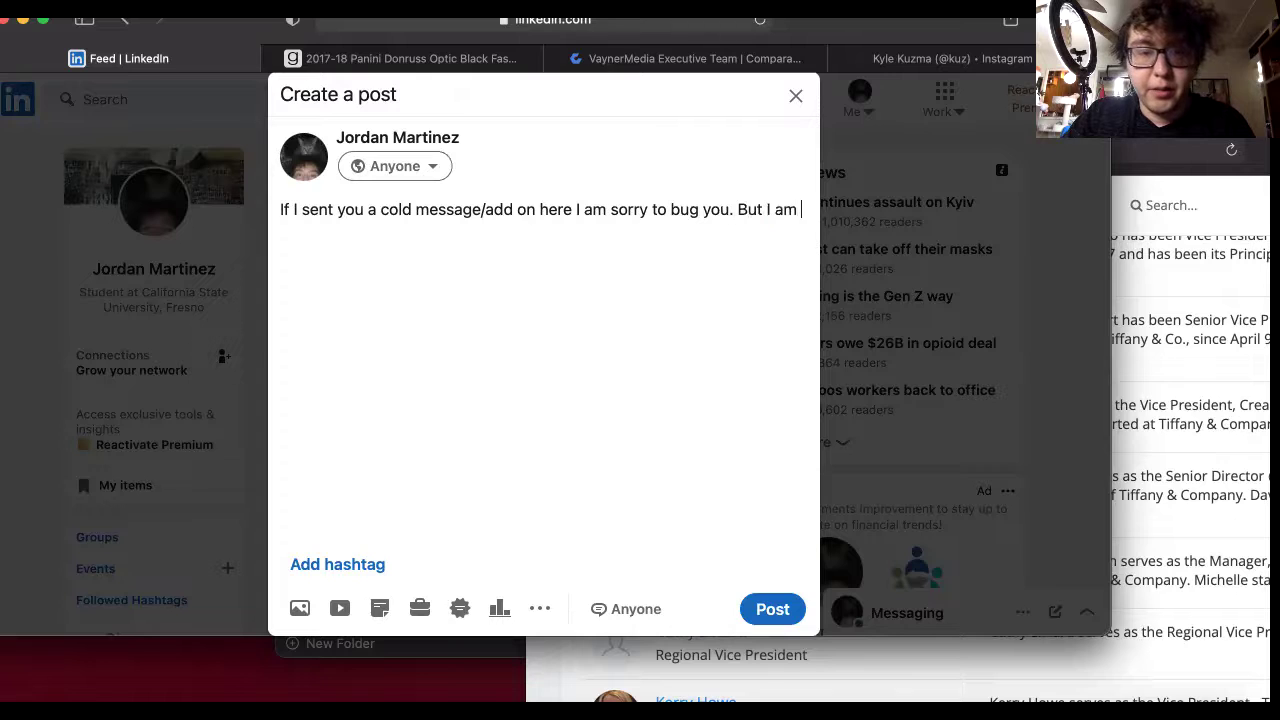
pyautogui.write('desperate for the ')
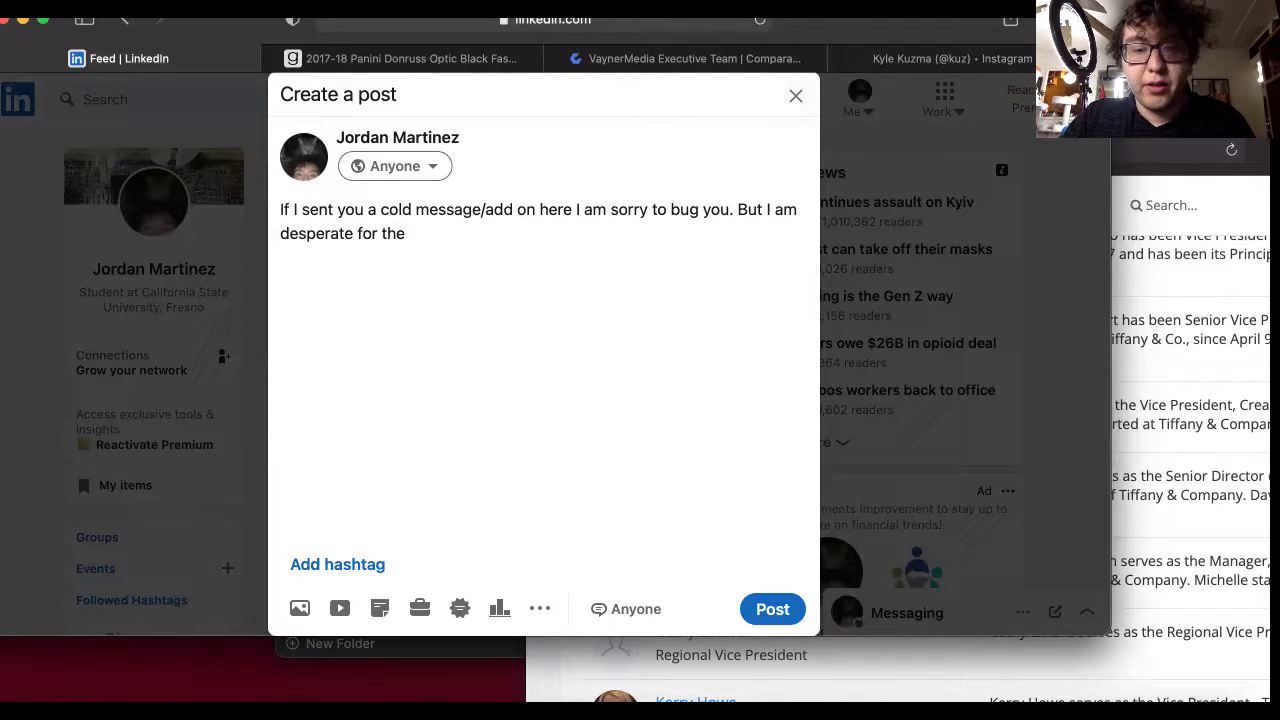
pyautogui.write('need of')
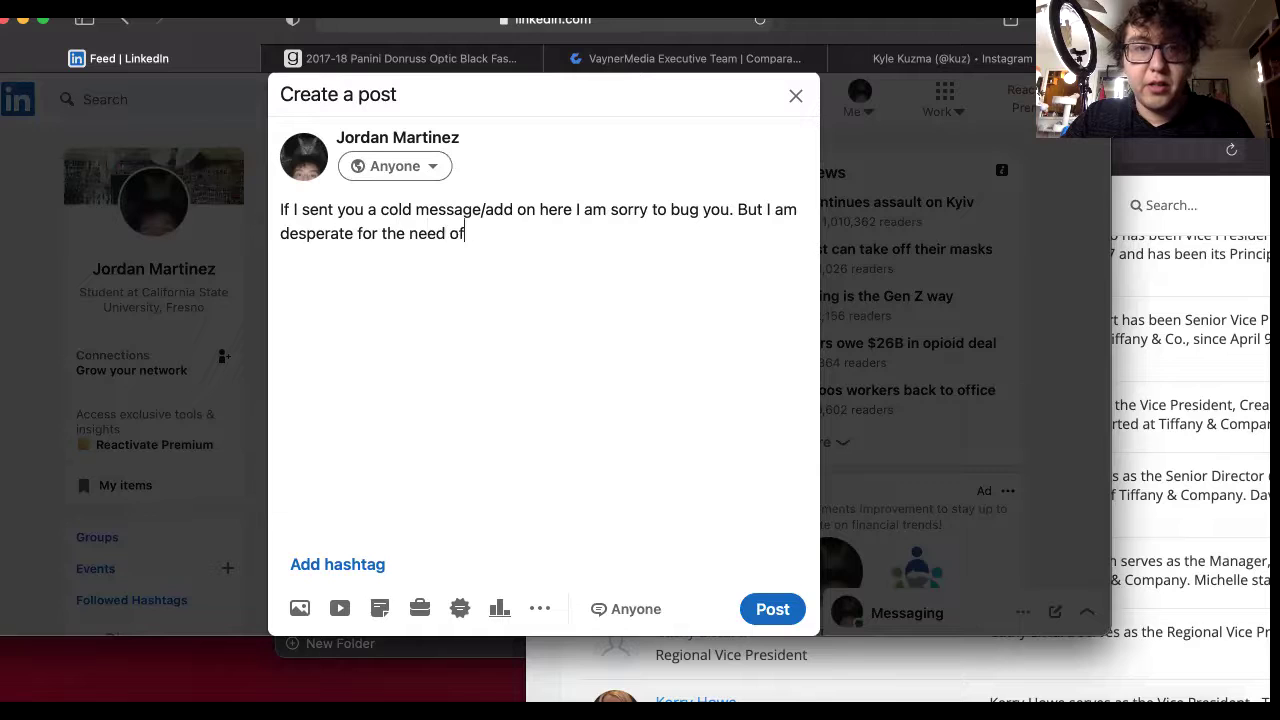
pyautogui.write(' eyebal')
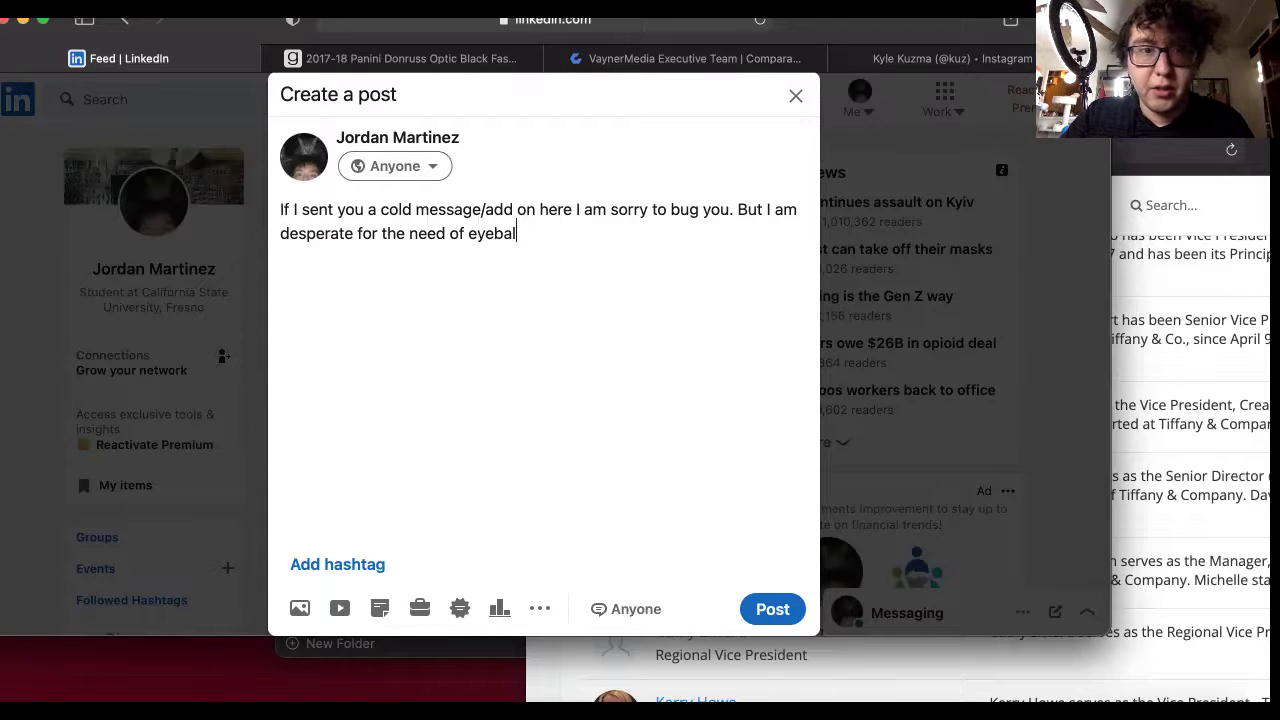
pyautogui.write('ls o')
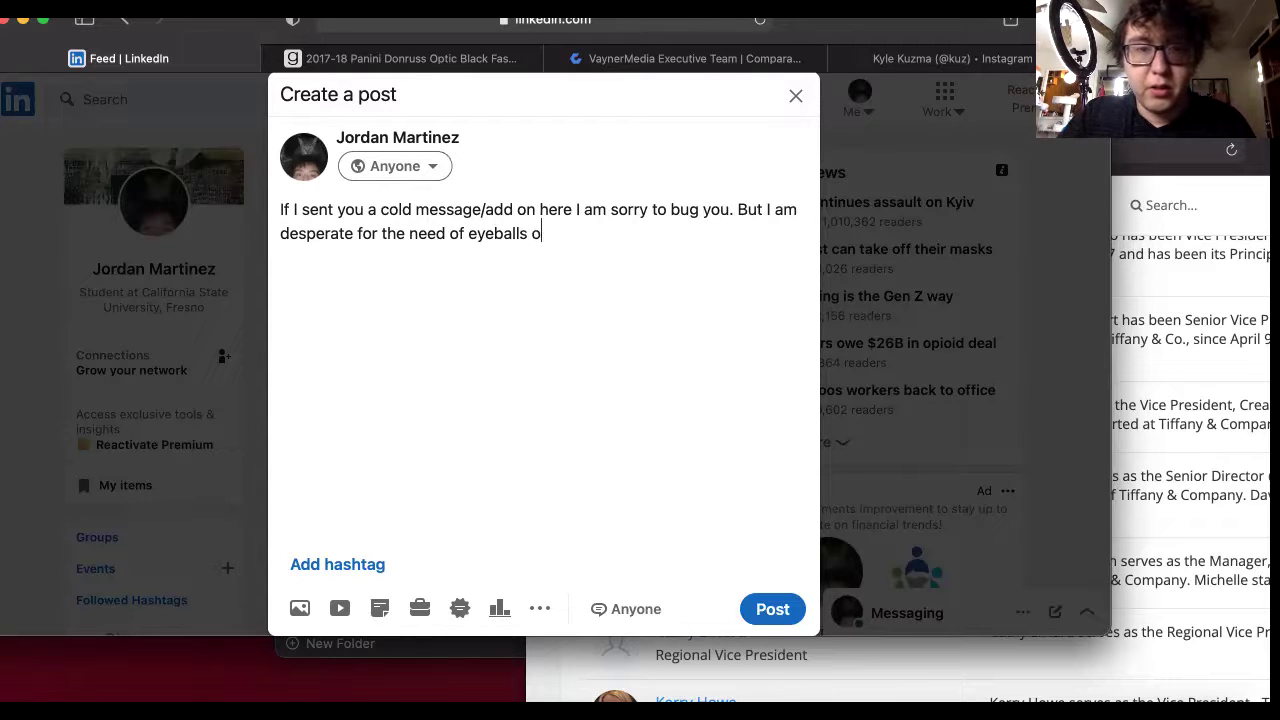
pyautogui.write('n this auc')
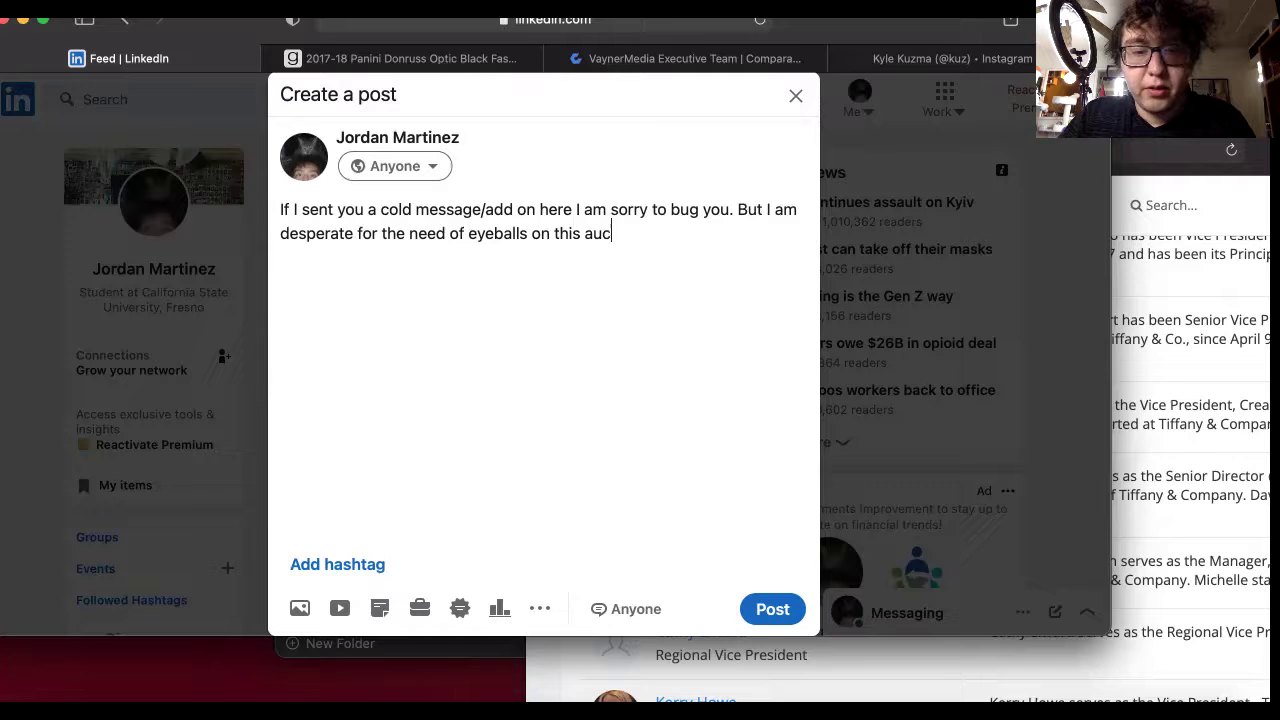
pyautogui.write('tion.')
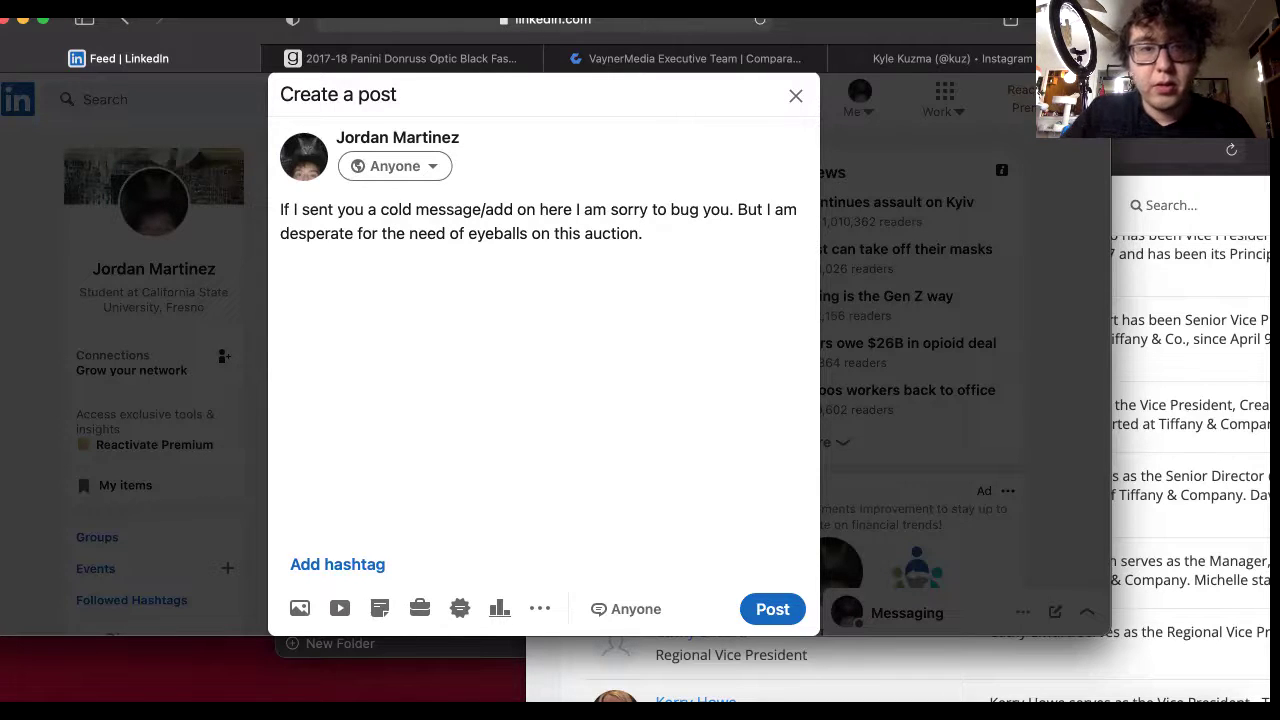
pyautogui.press('BackSpace')
pyautogui.press('BackSpace')
pyautogui.press('BackSpace')
pyautogui.press('BackSpace')
pyautogui.press('BackSpace')
pyautogui.press('BackSpace')
pyautogui.press('BackSpace')
pyautogui.press('BackSpace')
pyautogui.press('BackSpace')
pyautogui.press('BackSpace')
pyautogui.press('BackSpace')
pyautogui.press('BackSpace')
pyautogui.press('BackSpace')
pyautogui.press('BackSpace')
pyautogui.press('BackSpace')
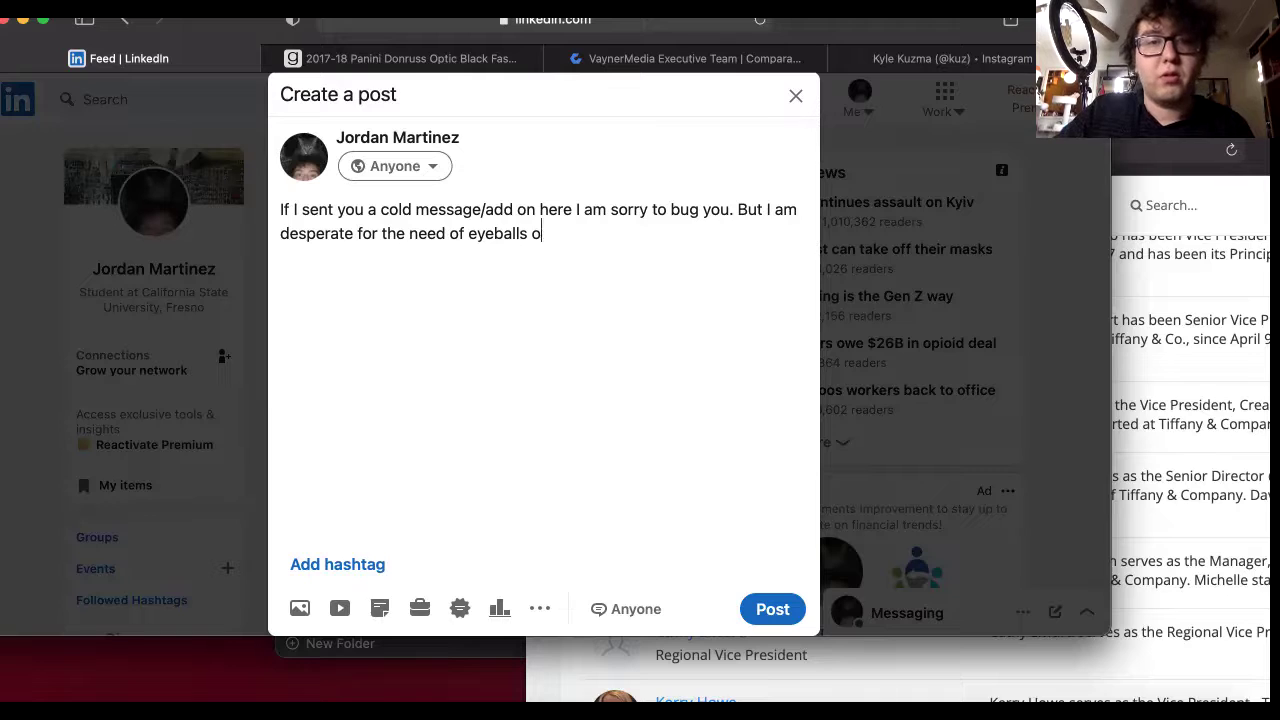
pyautogui.press('BackSpace')
pyautogui.press('BackSpace')
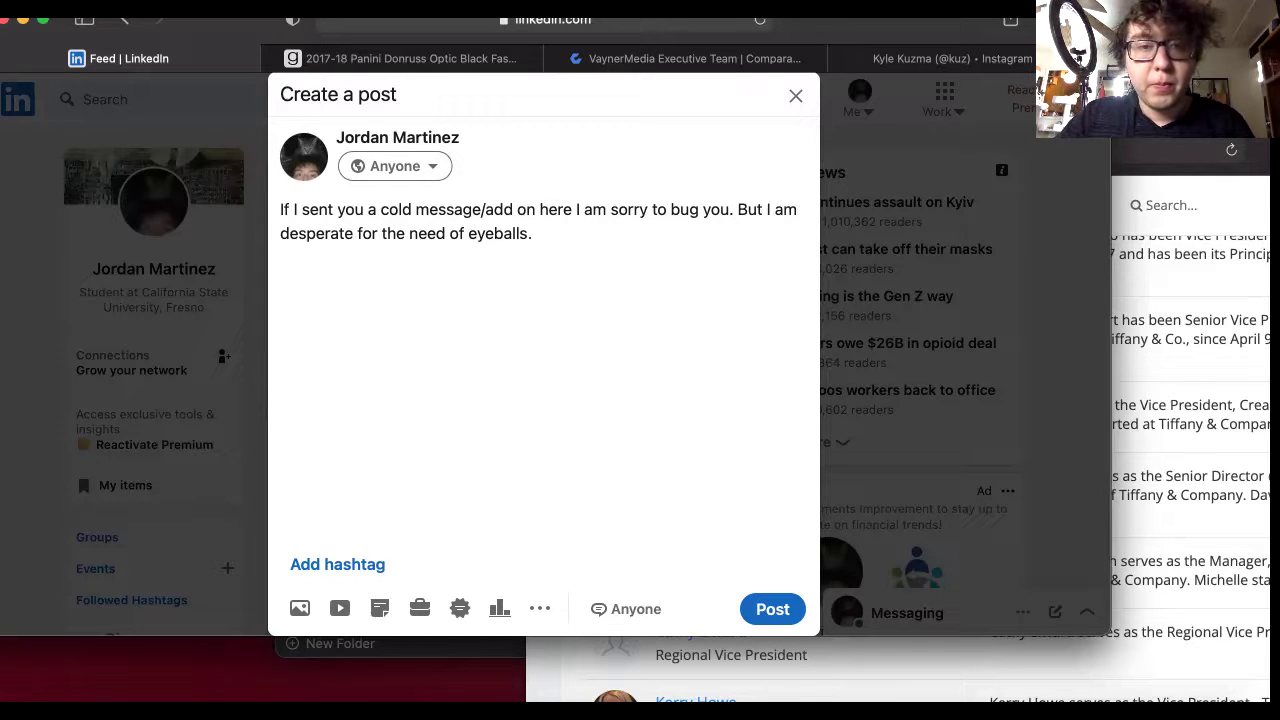
pyautogui.write('The ')
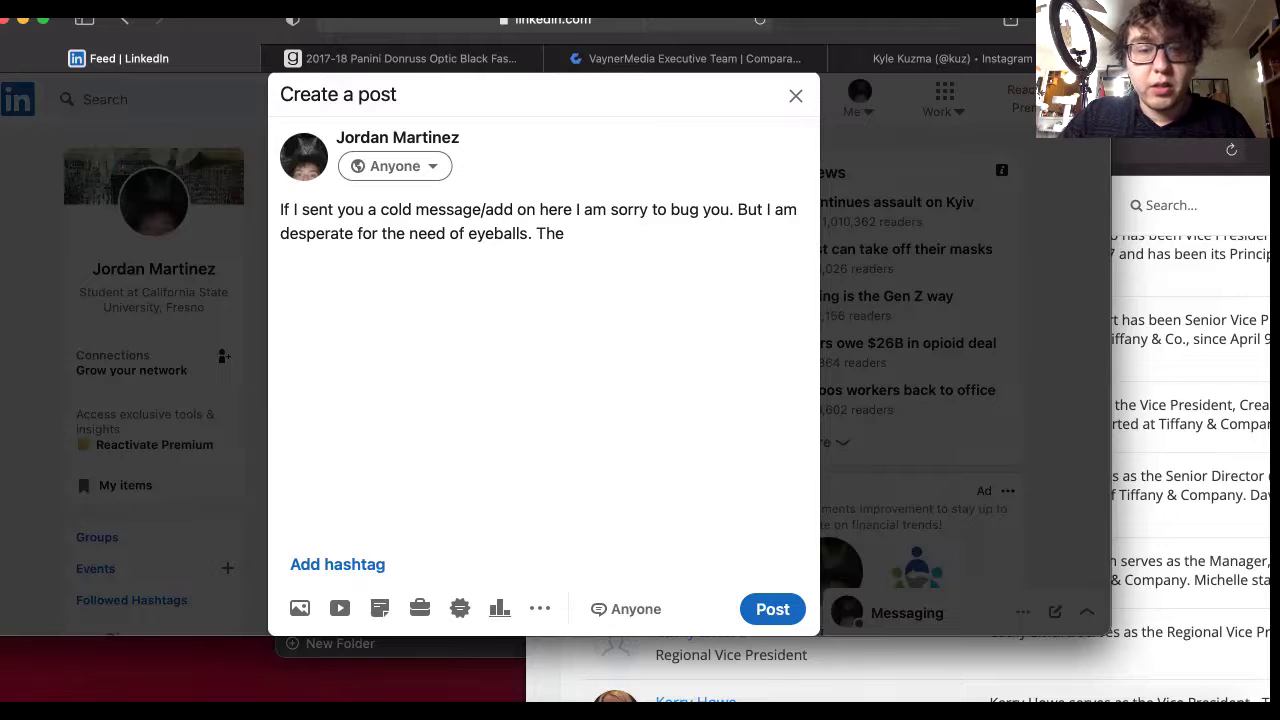
pyautogui.write('Kyle Kuzma ')
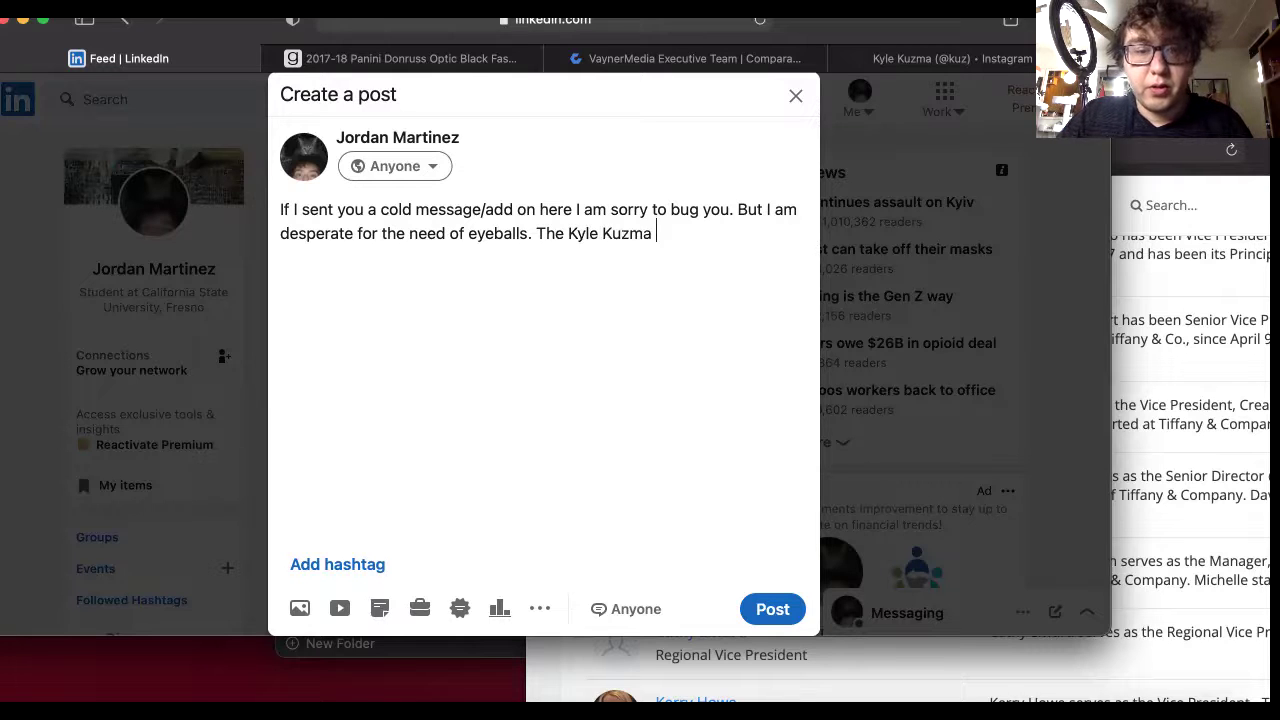
pyautogui.write('Prizm')
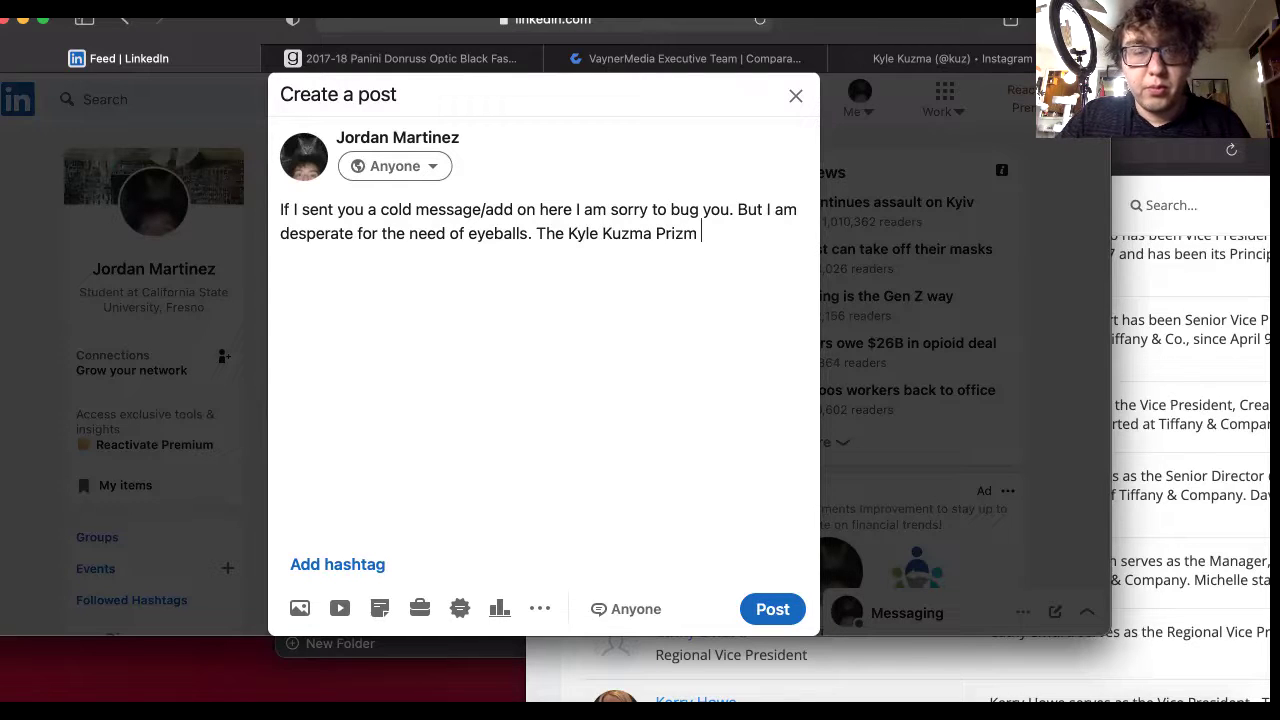
pyautogui.press('BackSpace')
pyautogui.press('BackSpace')
pyautogui.press('BackSpace')
pyautogui.press('BackSpace')
pyautogui.press('BackSpace')
pyautogui.write('RI')
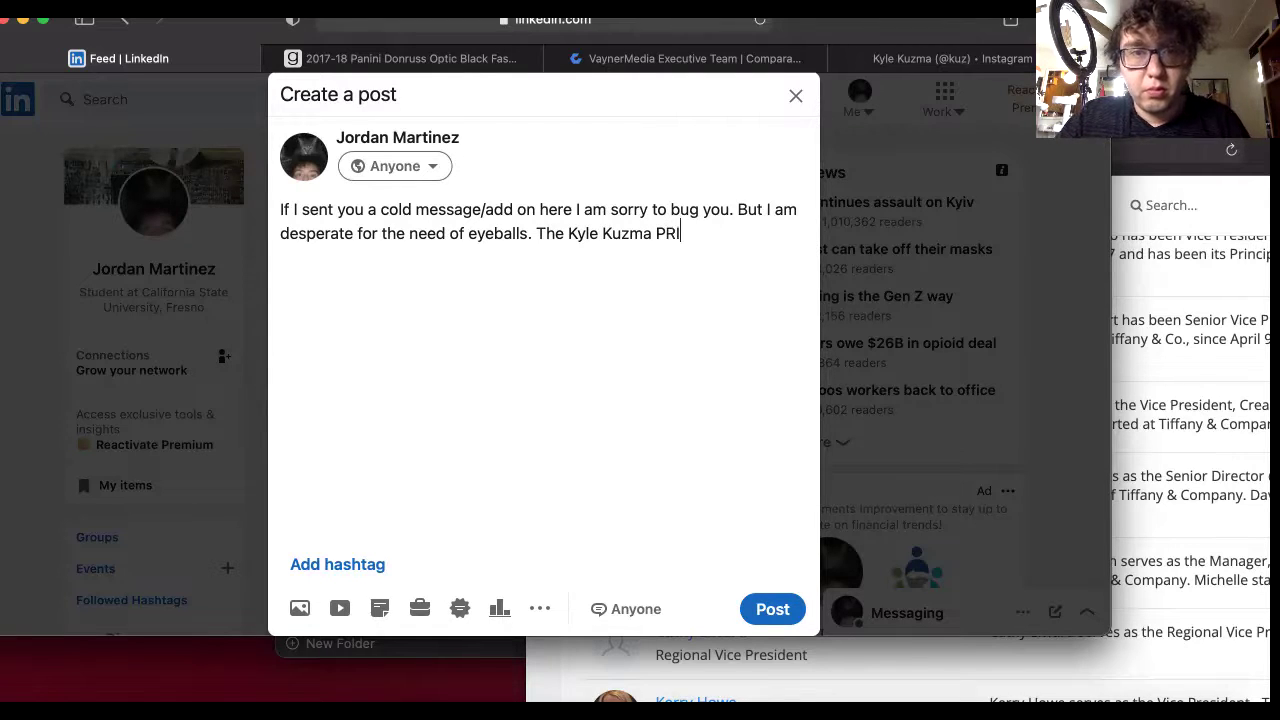
pyautogui.write('ZM Rook')
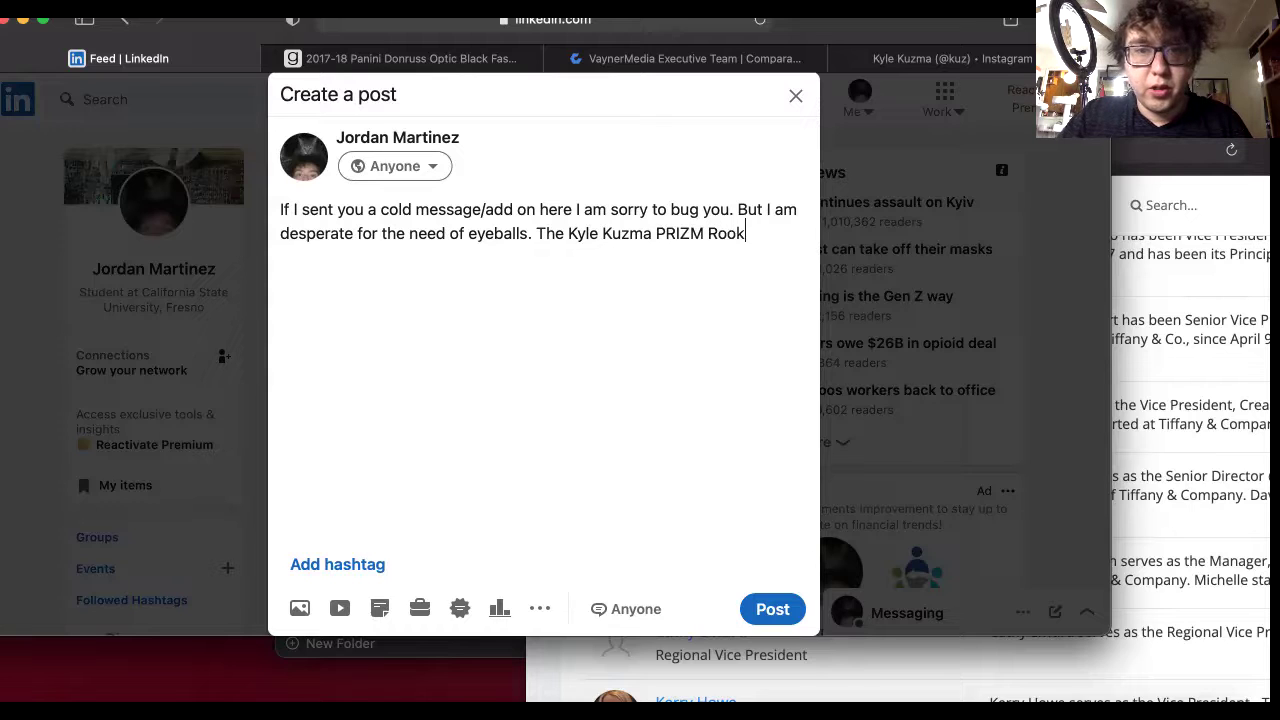
pyautogui.write('ie ONE O')
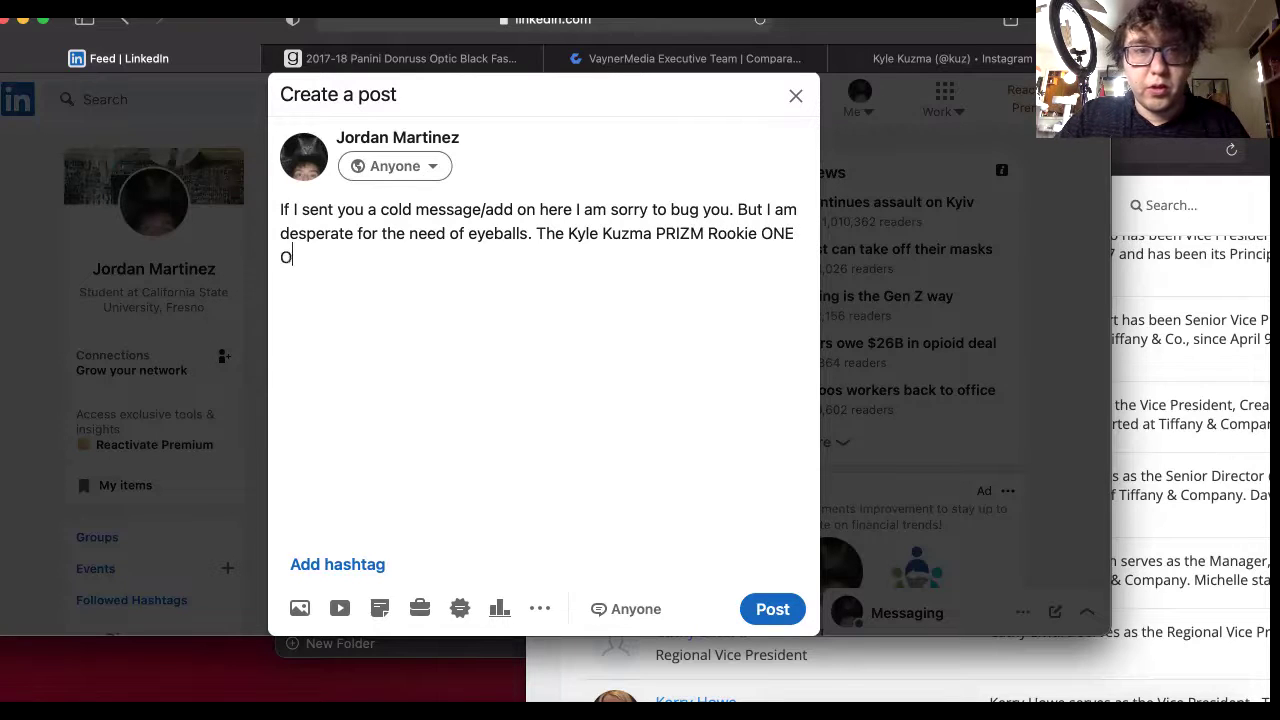
pyautogui.write('F A KIND ')
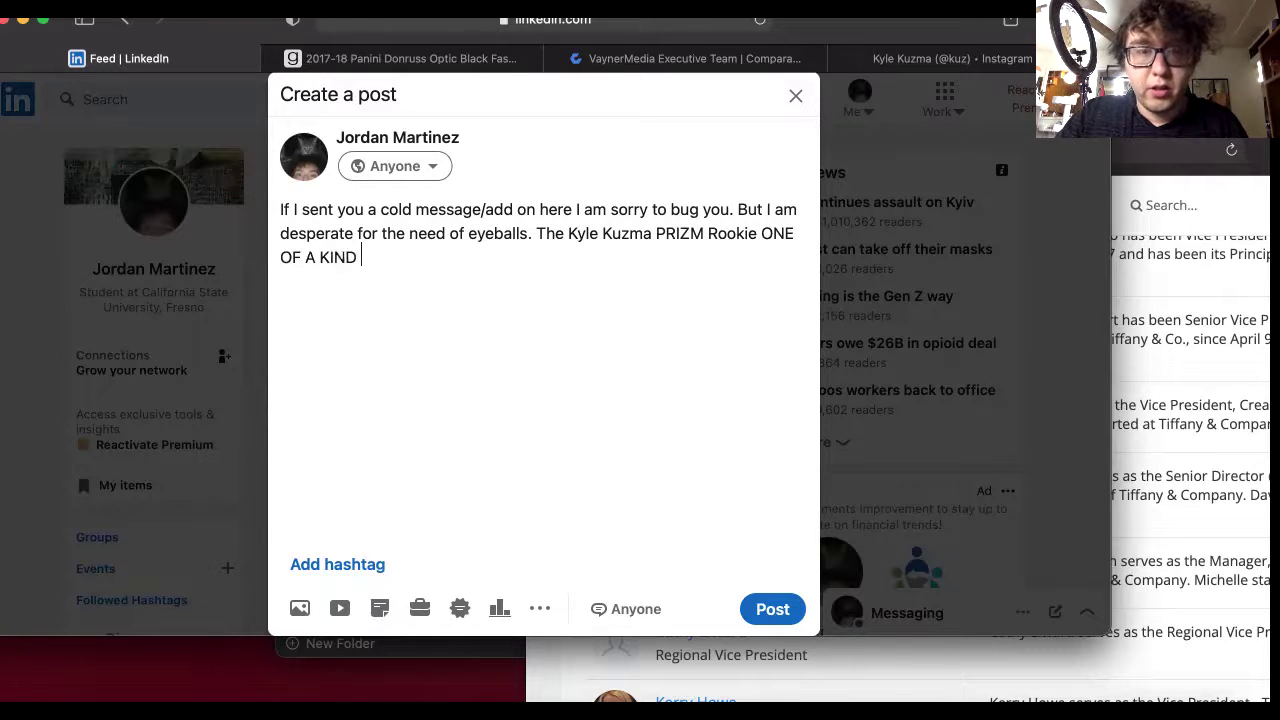
pyautogui.write('is up for ')
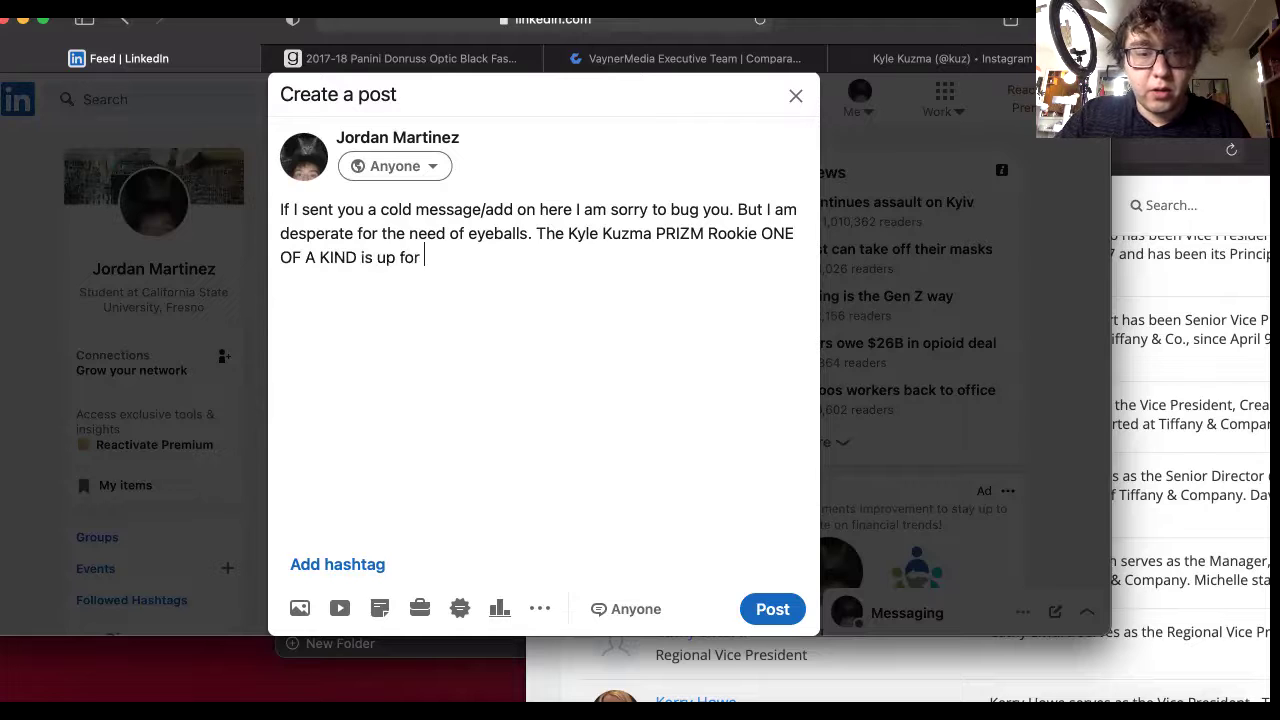
pyautogui.write('auction ')
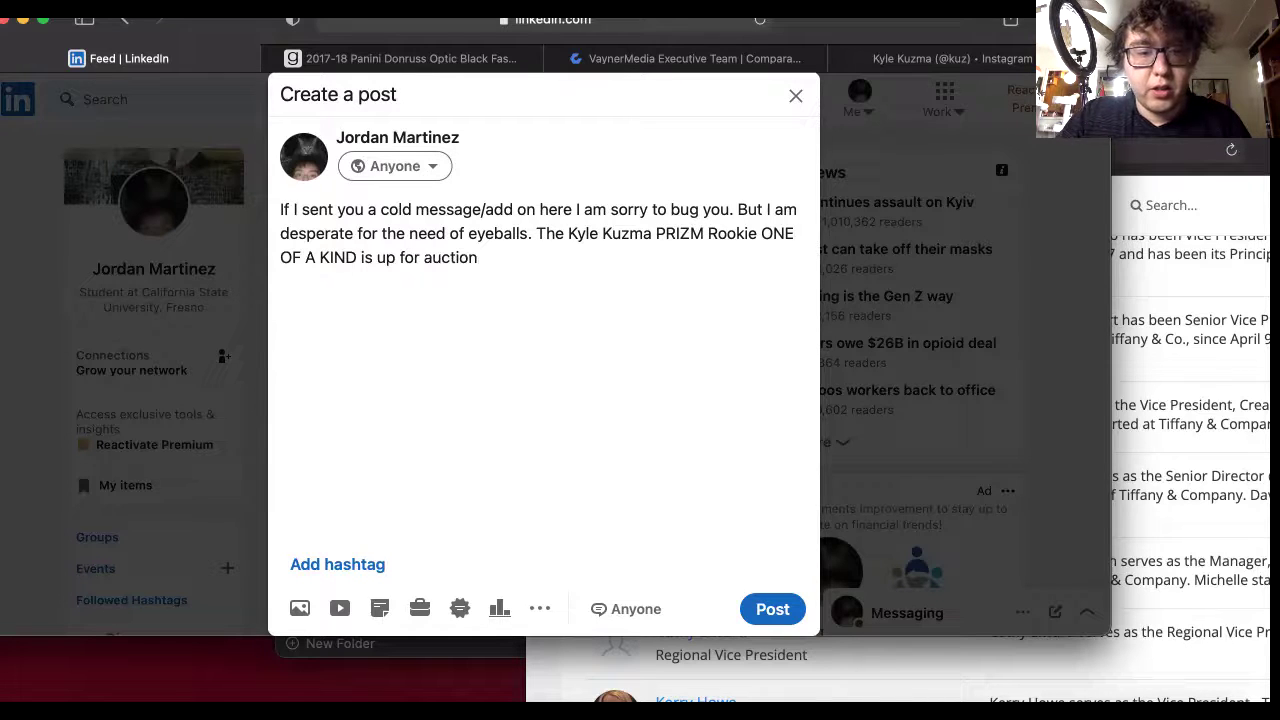
pyautogui.write('@gold')
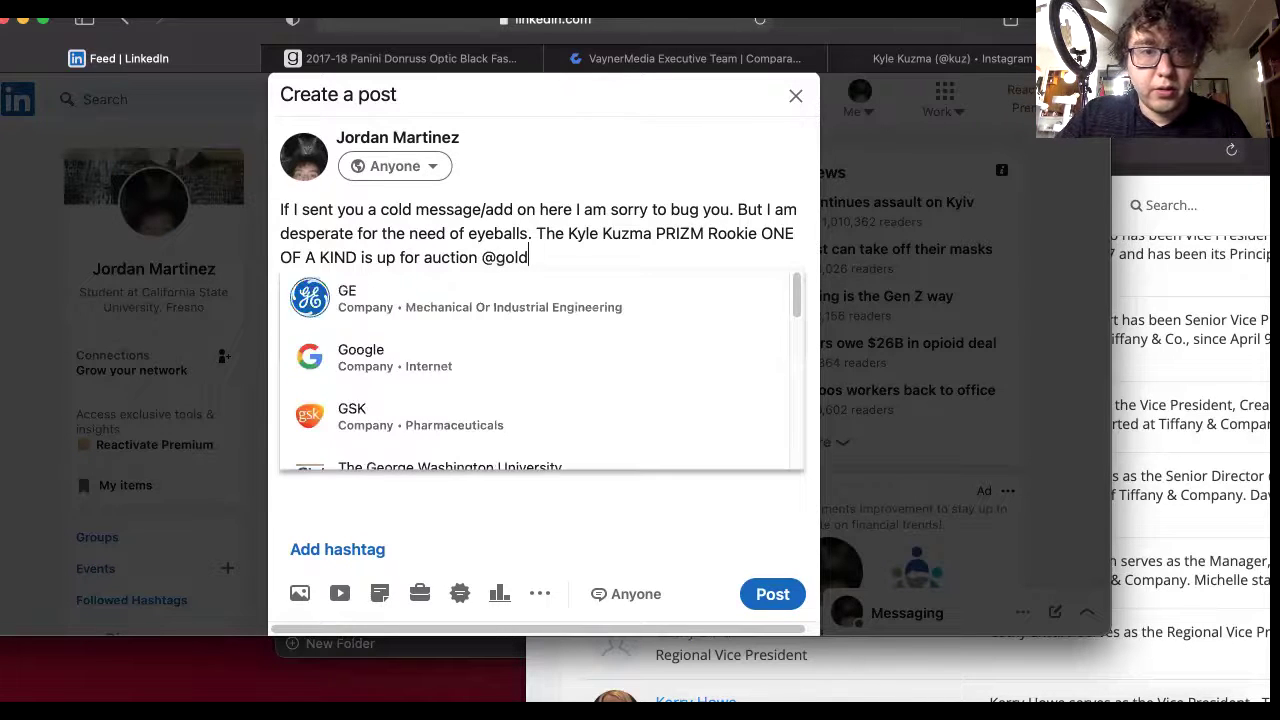
pyautogui.write('in')
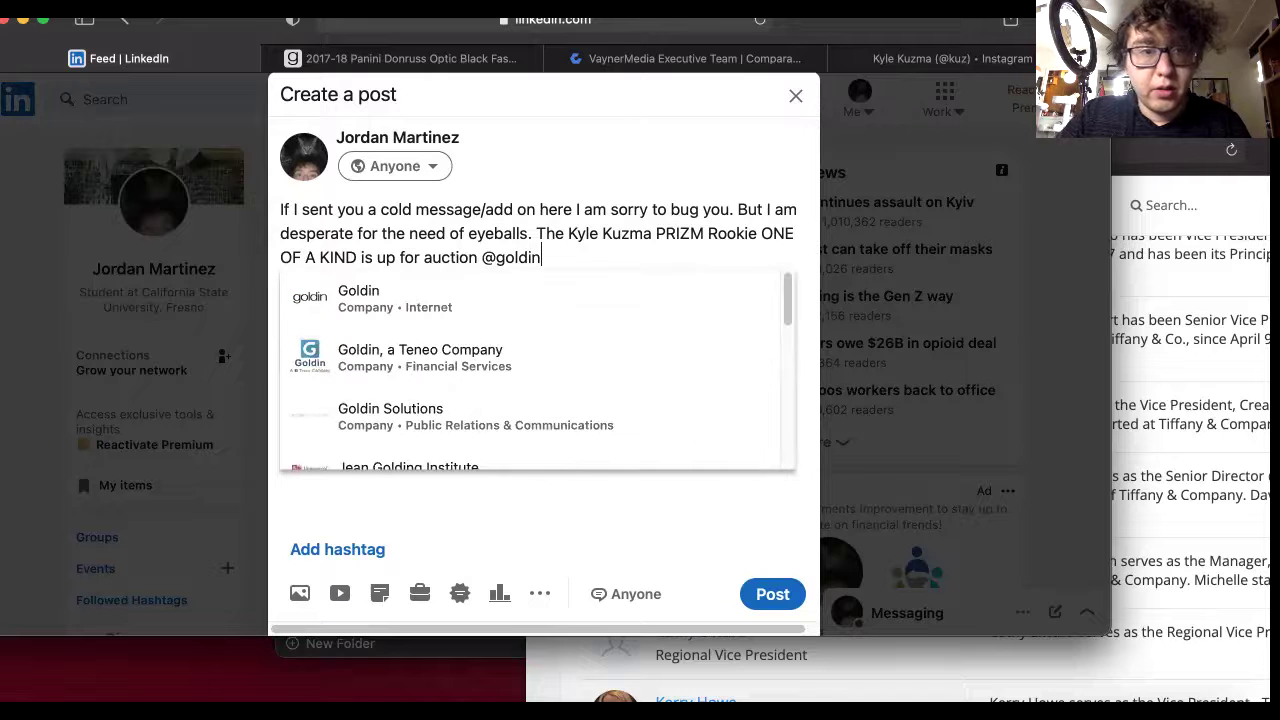
# Call Goldin the best auction house in the world and ask readers to bid on the card.
pyautogui.click(362, 300)
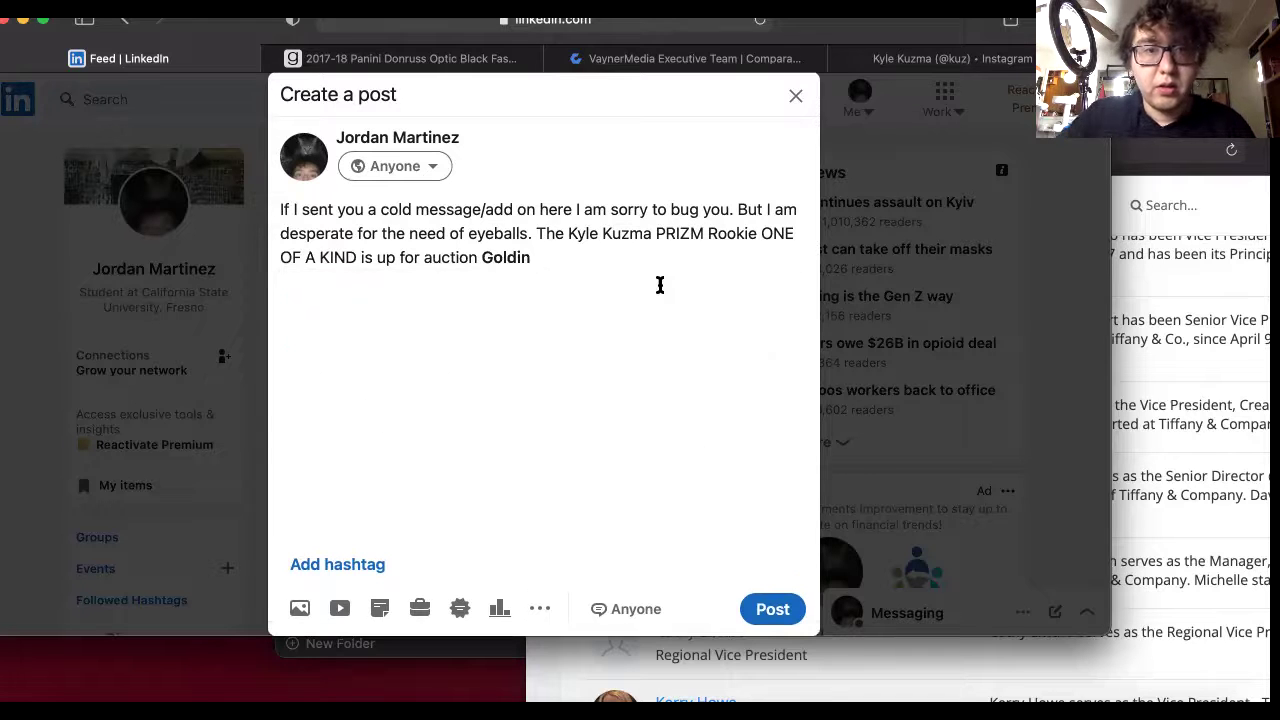
pyautogui.press('Left')
pyautogui.press('Left')
pyautogui.press('Left')
pyautogui.press('Left')
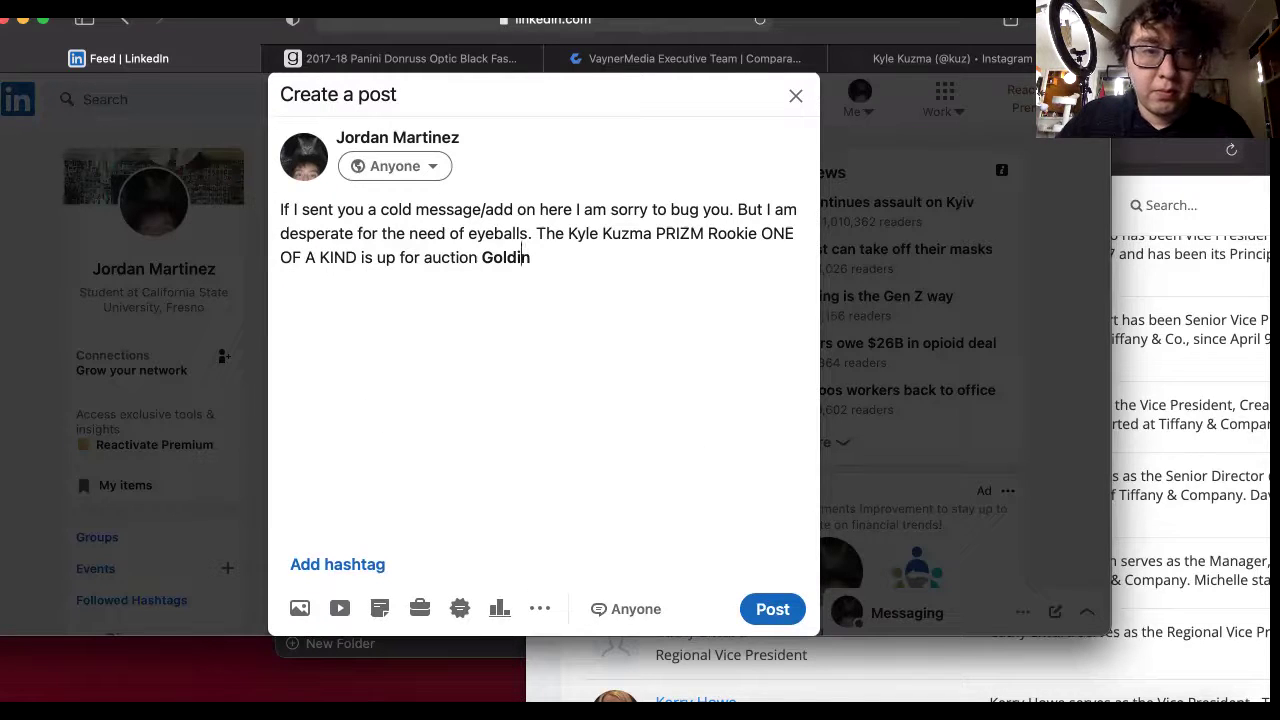
pyautogui.press('Left')
pyautogui.press('Left')
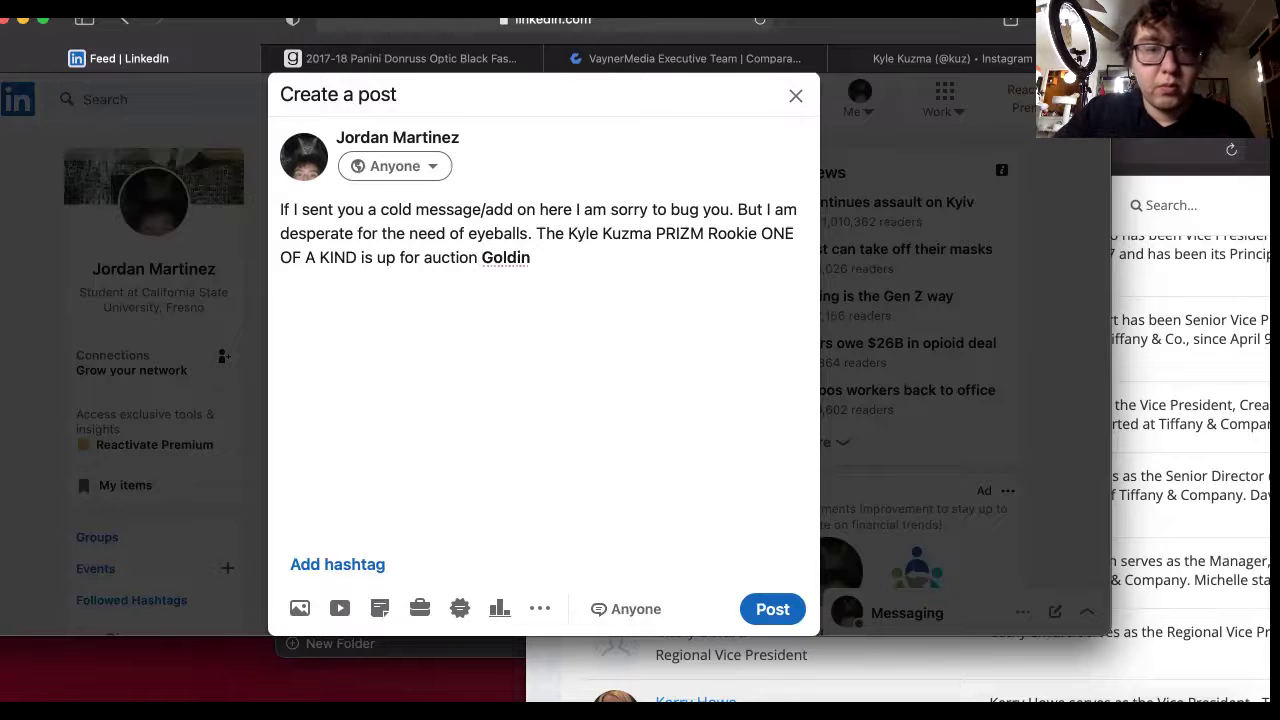
pyautogui.write('at the ')
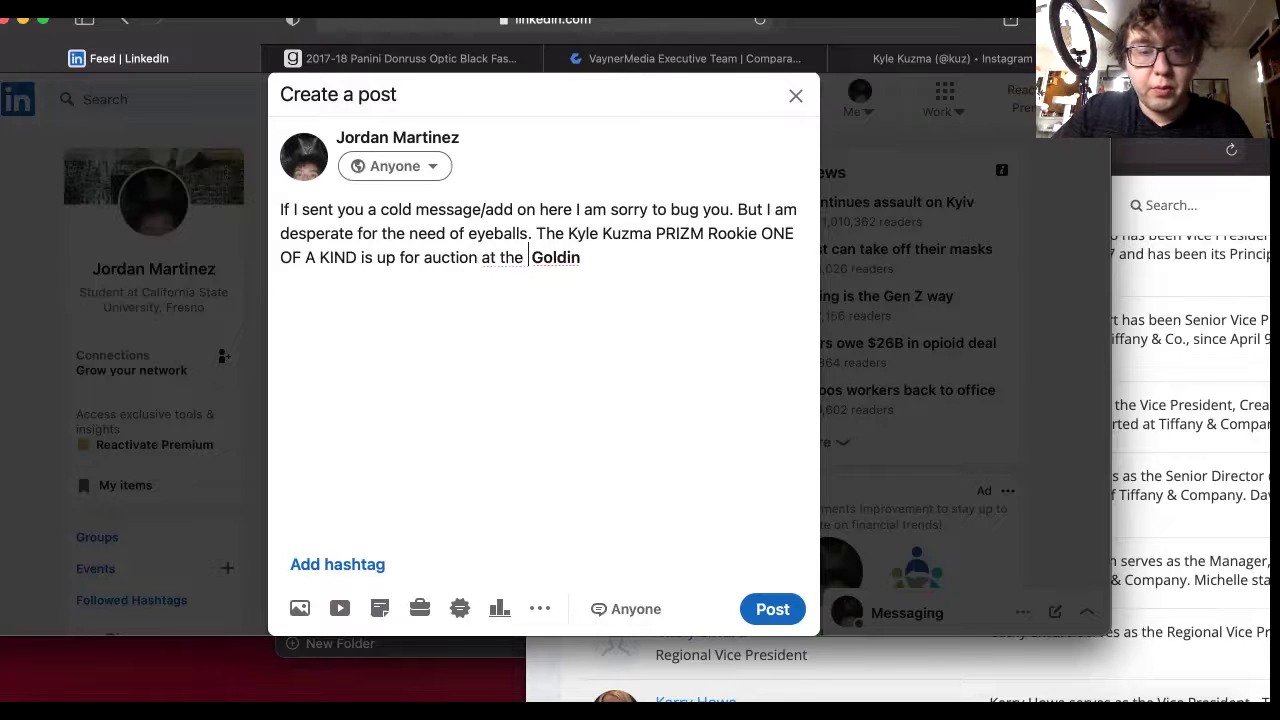
pyautogui.write('best ')
pyautogui.write('Auction hous')
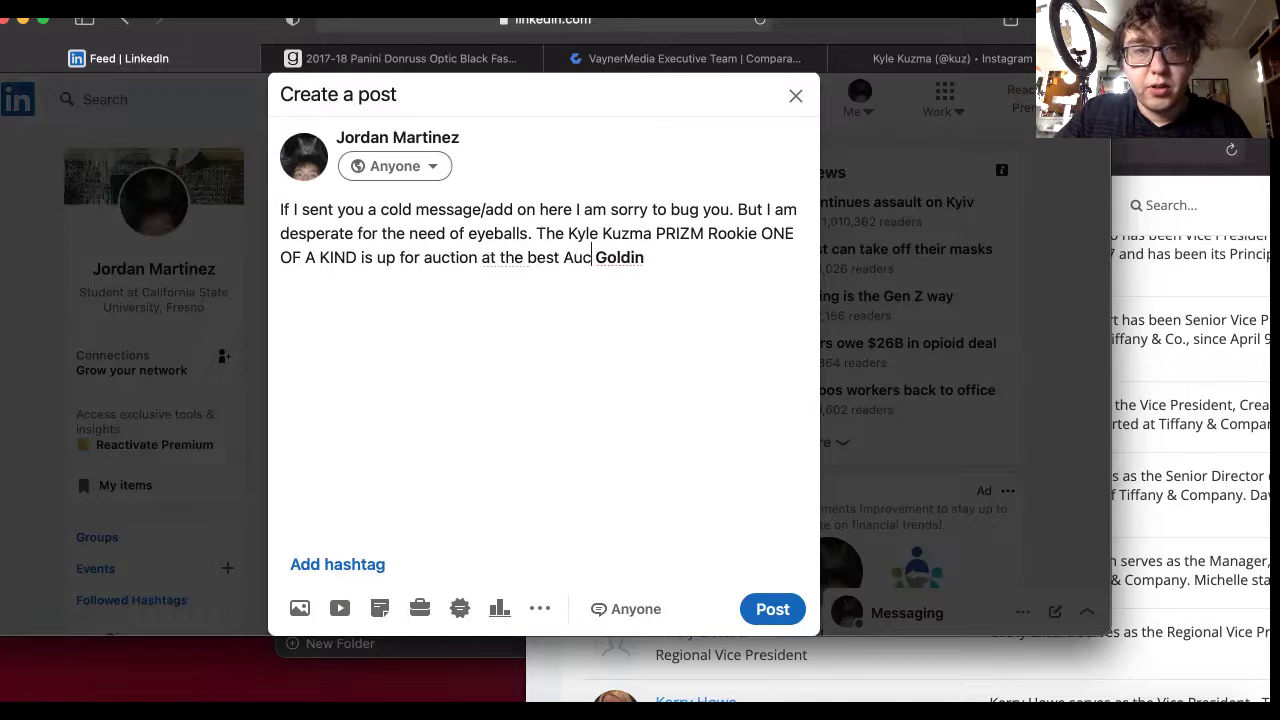
pyautogui.write('e in the wor')
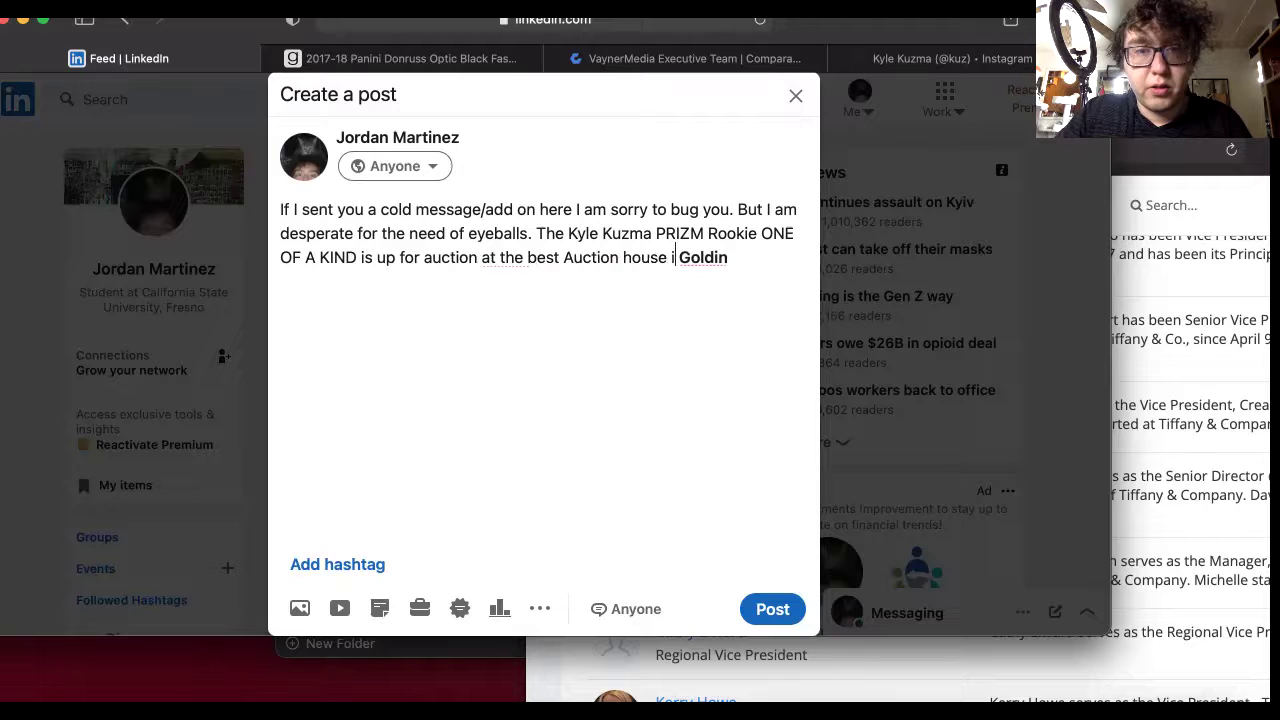
pyautogui.write('ld Goldin')
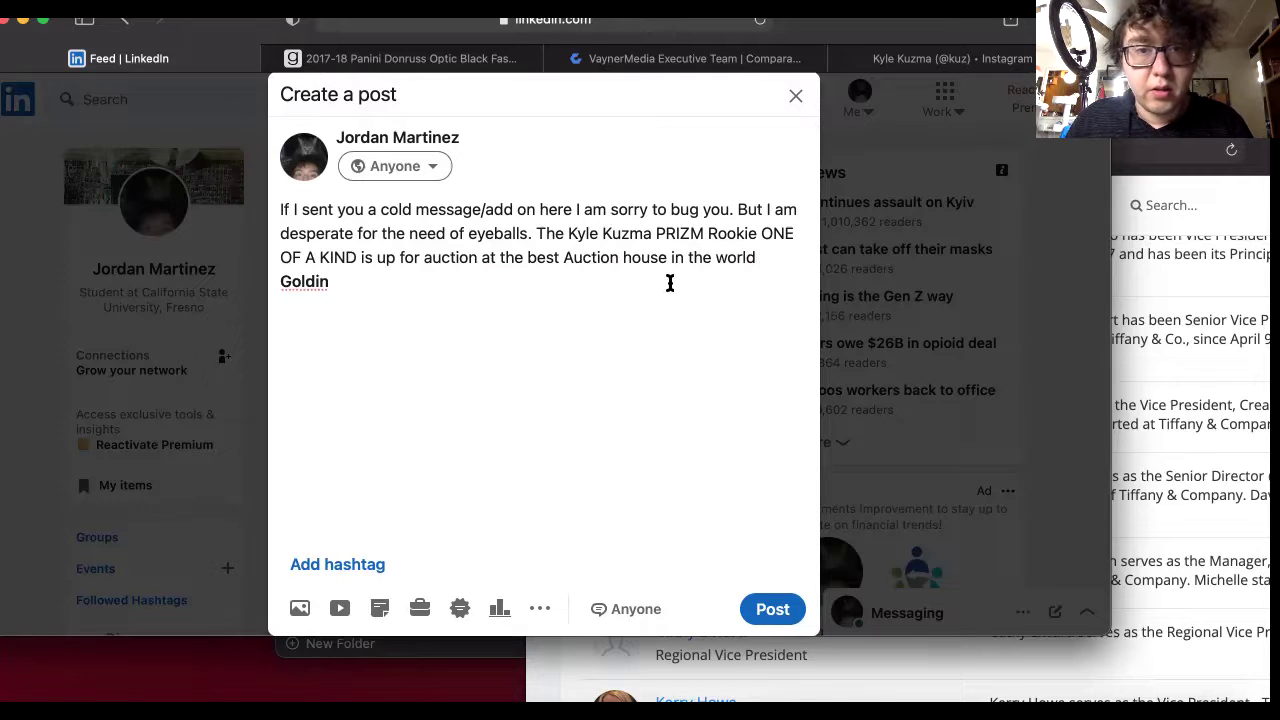
pyautogui.write('. ')
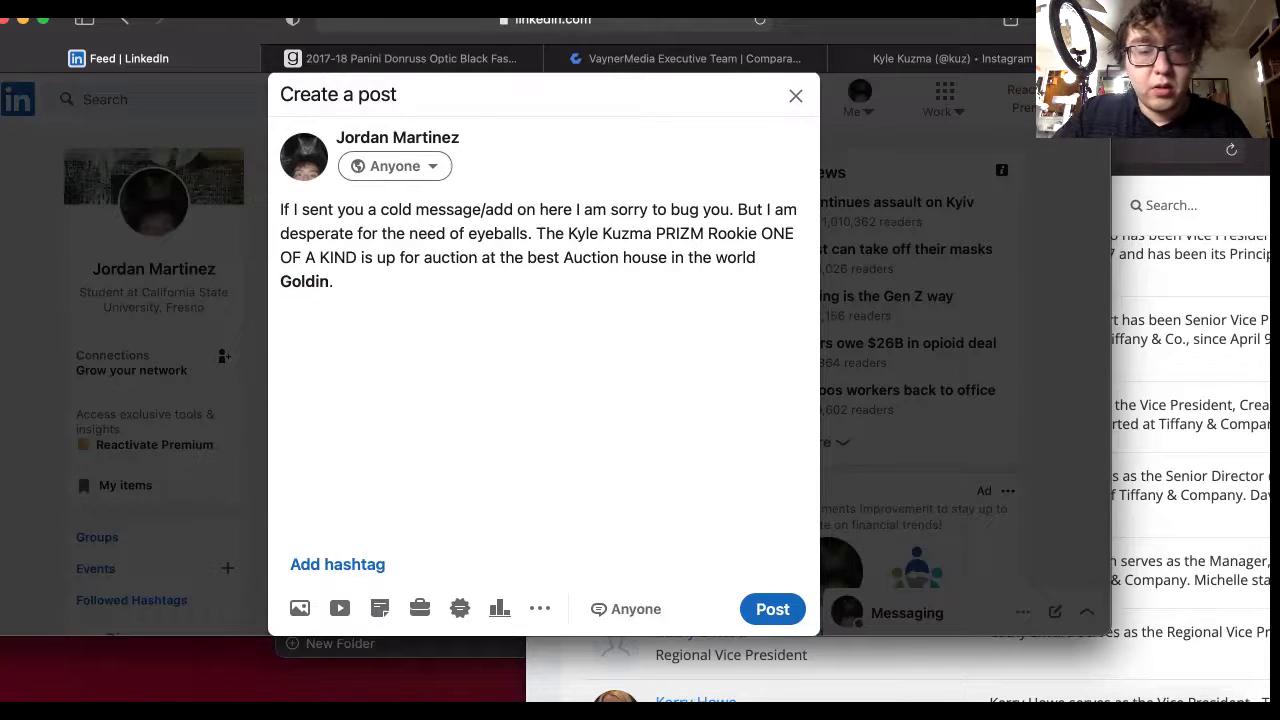
pyautogui.write('I would real')
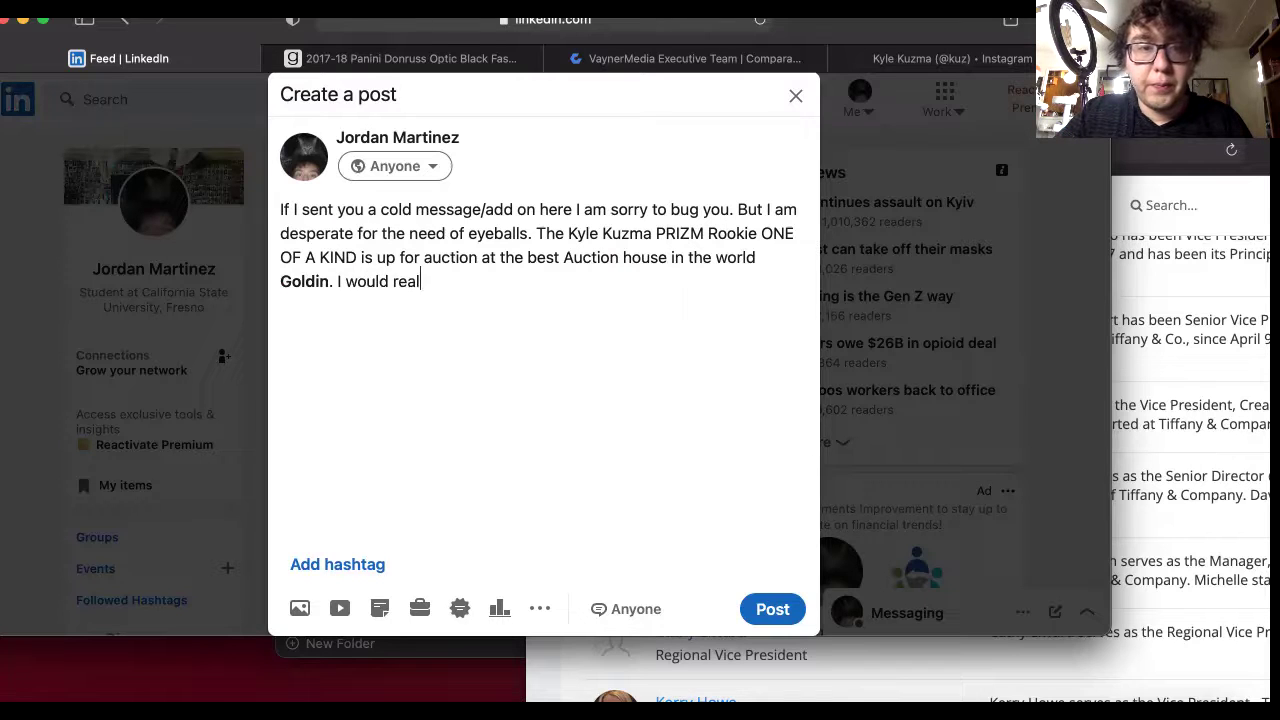
pyautogui.write('ly appreciate')
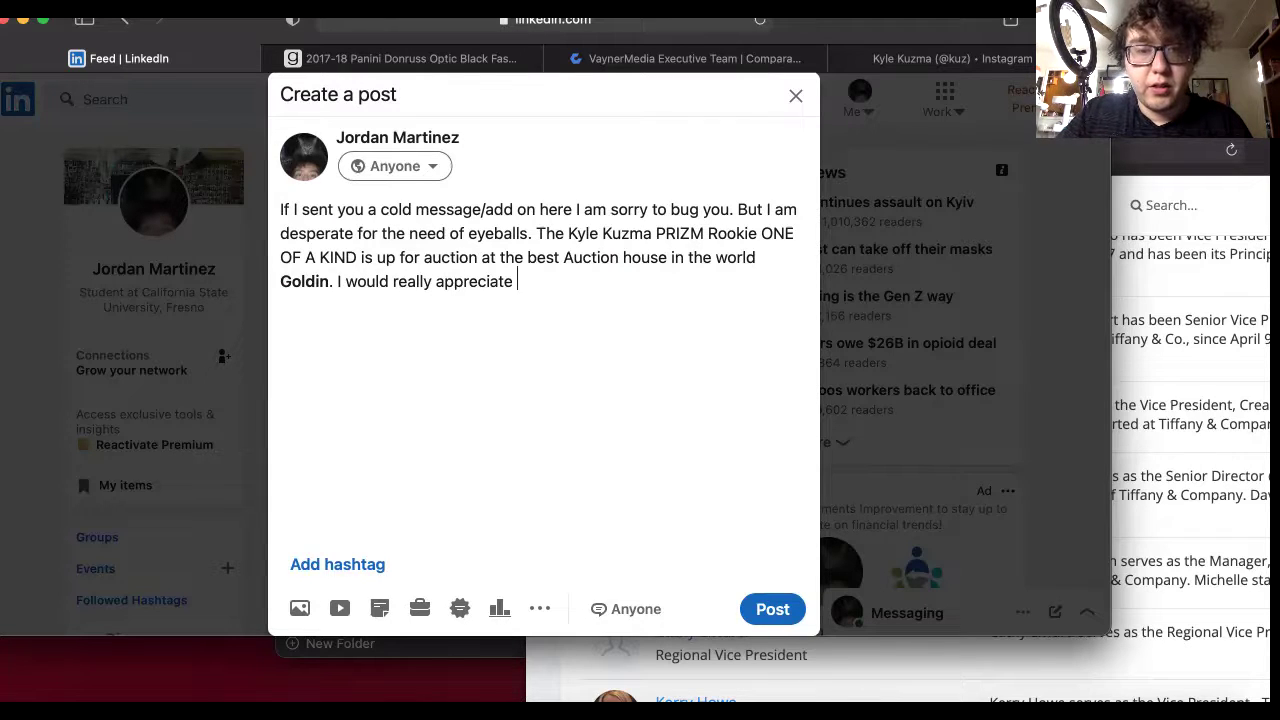
pyautogui.press('BackSpace')
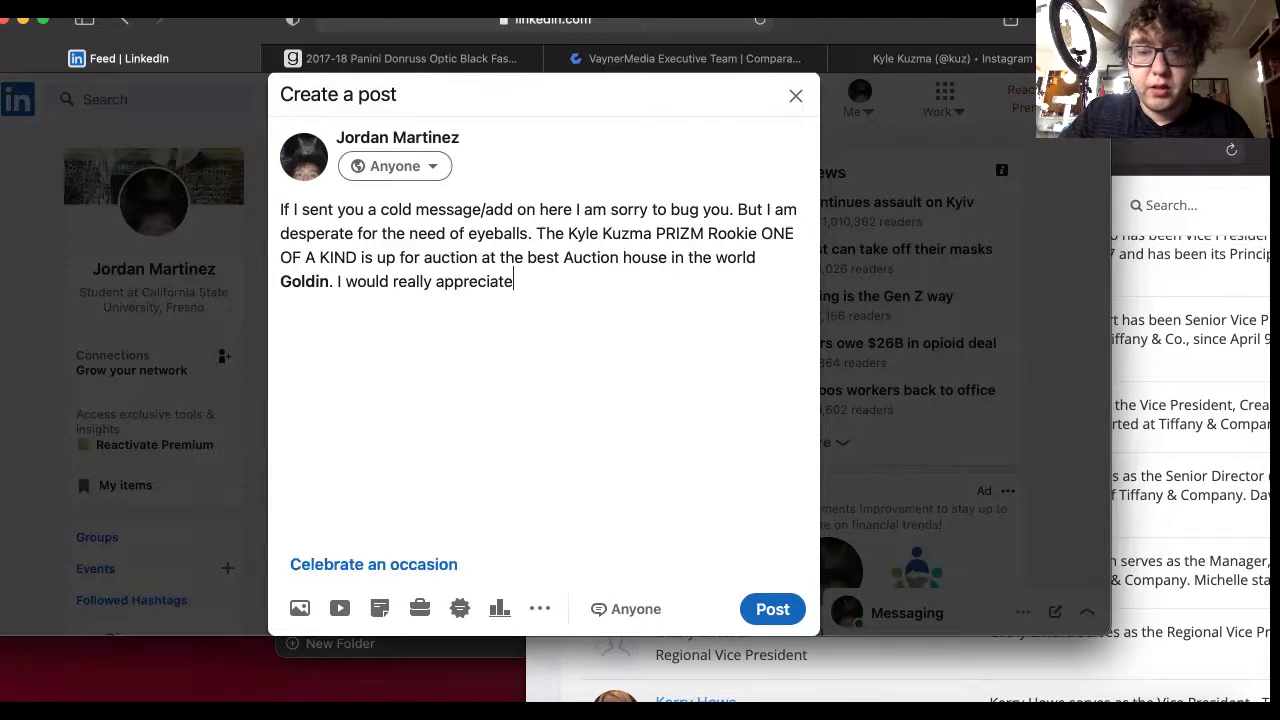
pyautogui.write(', and')
pyautogui.press('BackSpace')
pyautogui.press('BackSpace')
pyautogui.press('BackSpace')
pyautogui.press('BackSpace')
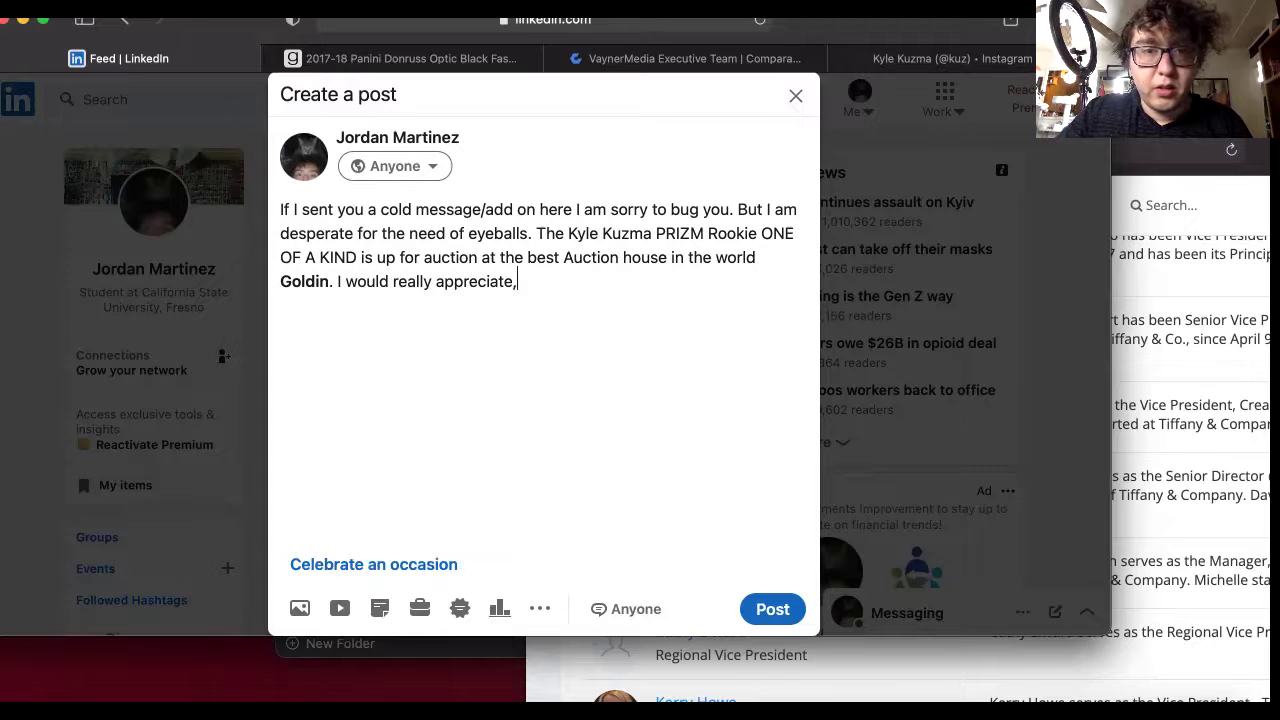
pyautogui.write('& be')
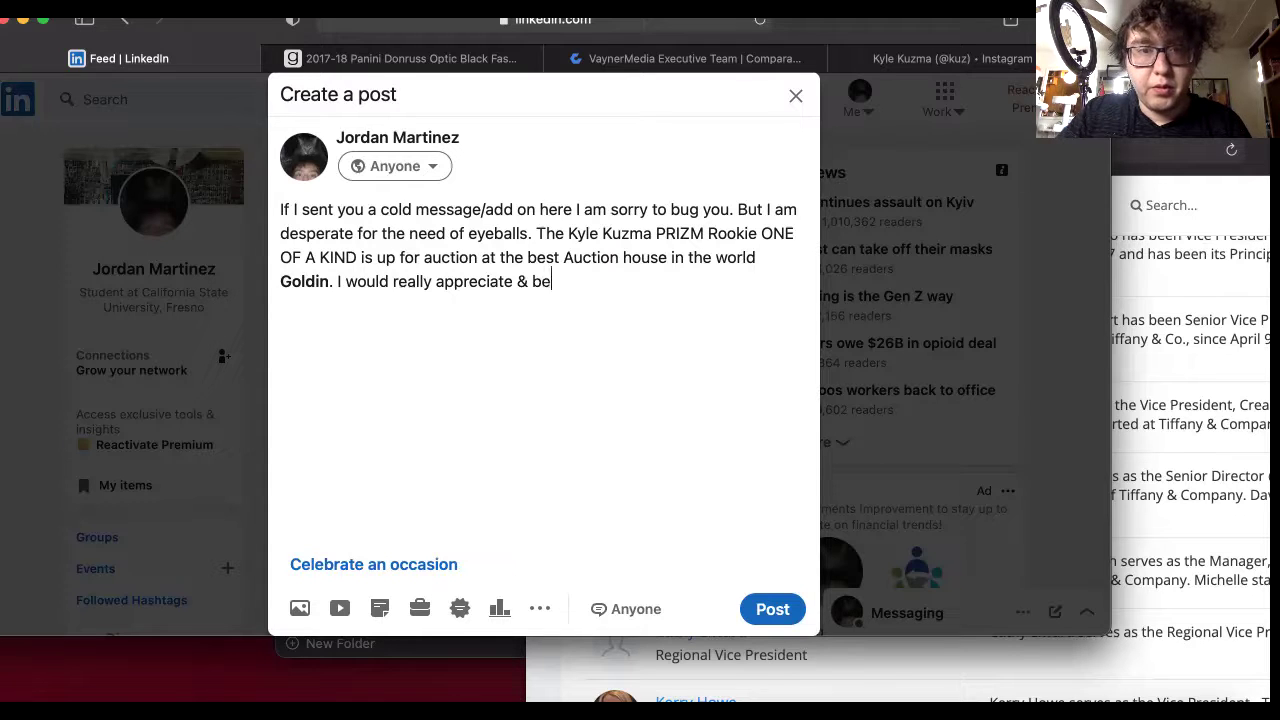
pyautogui.write(' forever in yo')
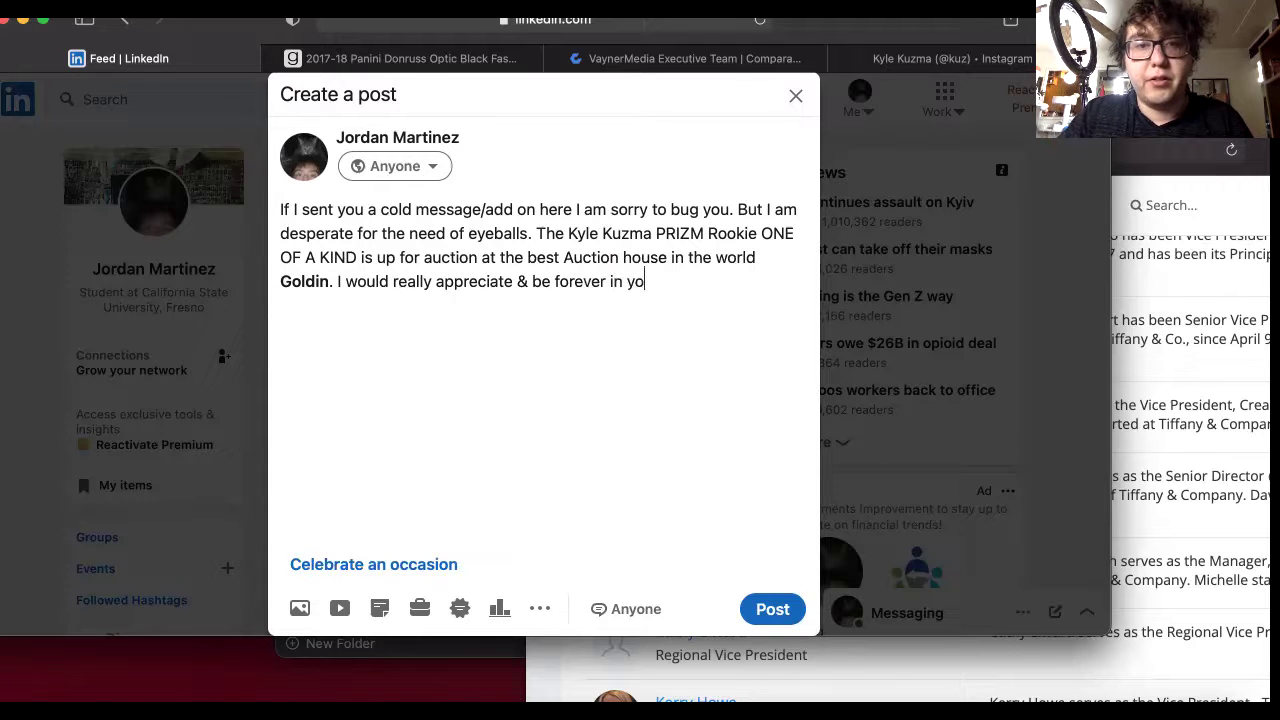
pyautogui.write('ur debt if you check')
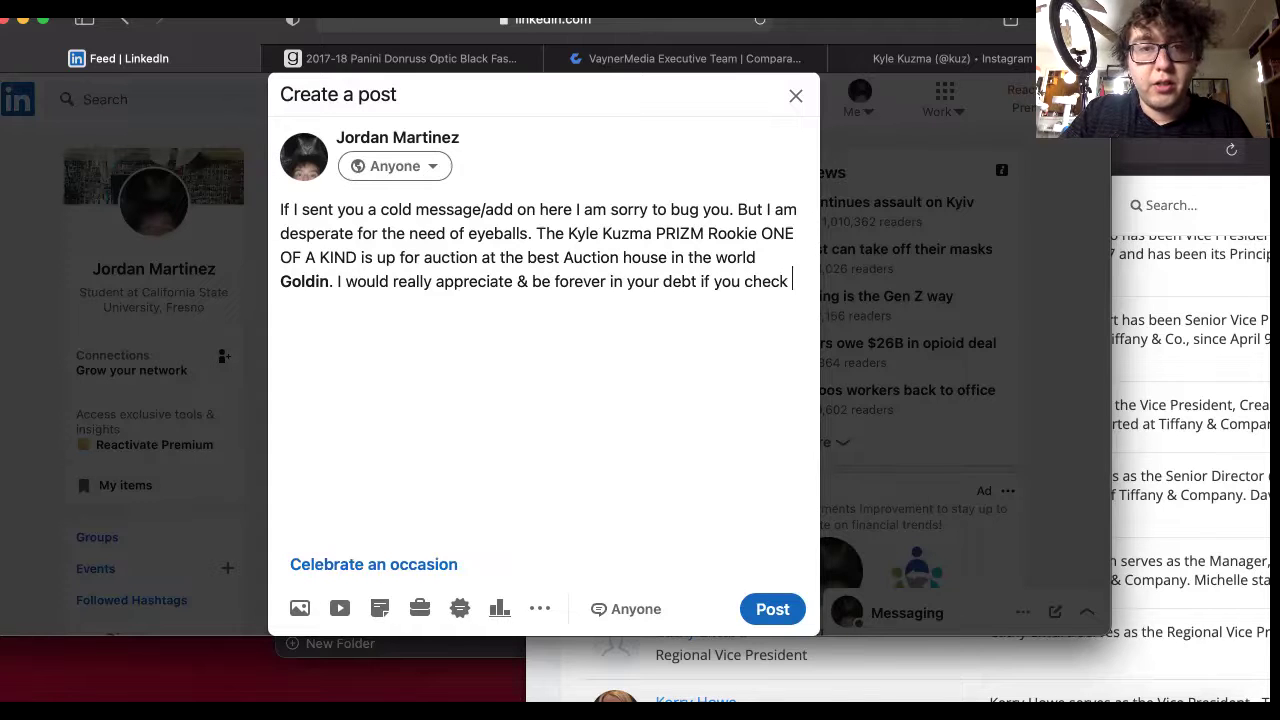
pyautogui.press('BackSpace')
pyautogui.write('red')
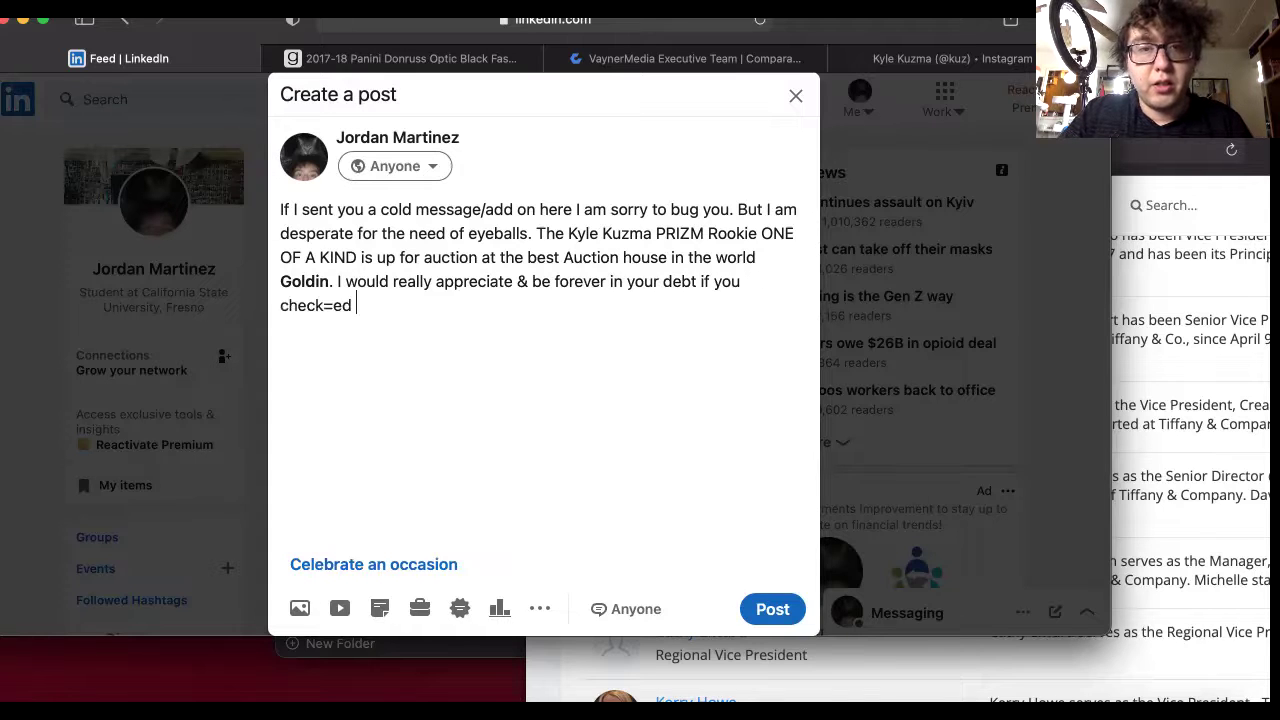
pyautogui.press('BackSpace')
pyautogui.press('BackSpace')
pyautogui.press('BackSpace')
pyautogui.press('BackSpace')
pyautogui.press('BackSpace')
pyautogui.press('BackSpace')
pyautogui.press('BackSpace')
pyautogui.press('BackSpace')
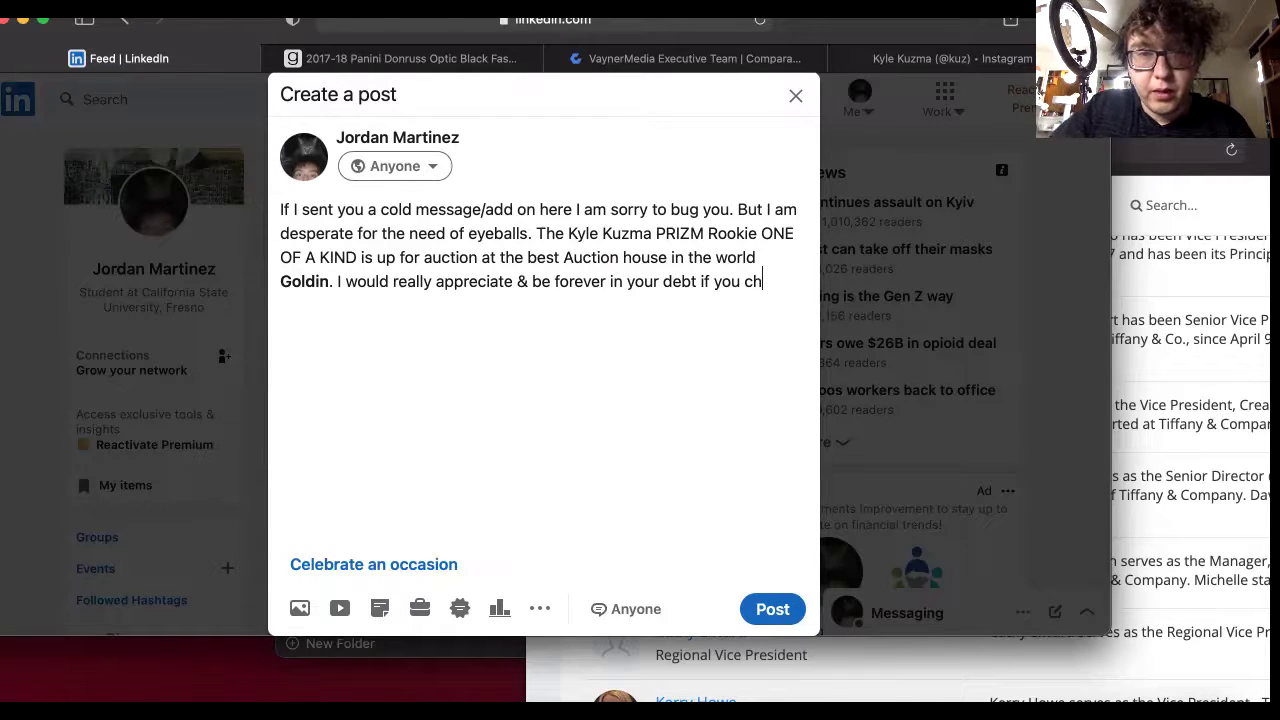
pyautogui.write('bi')
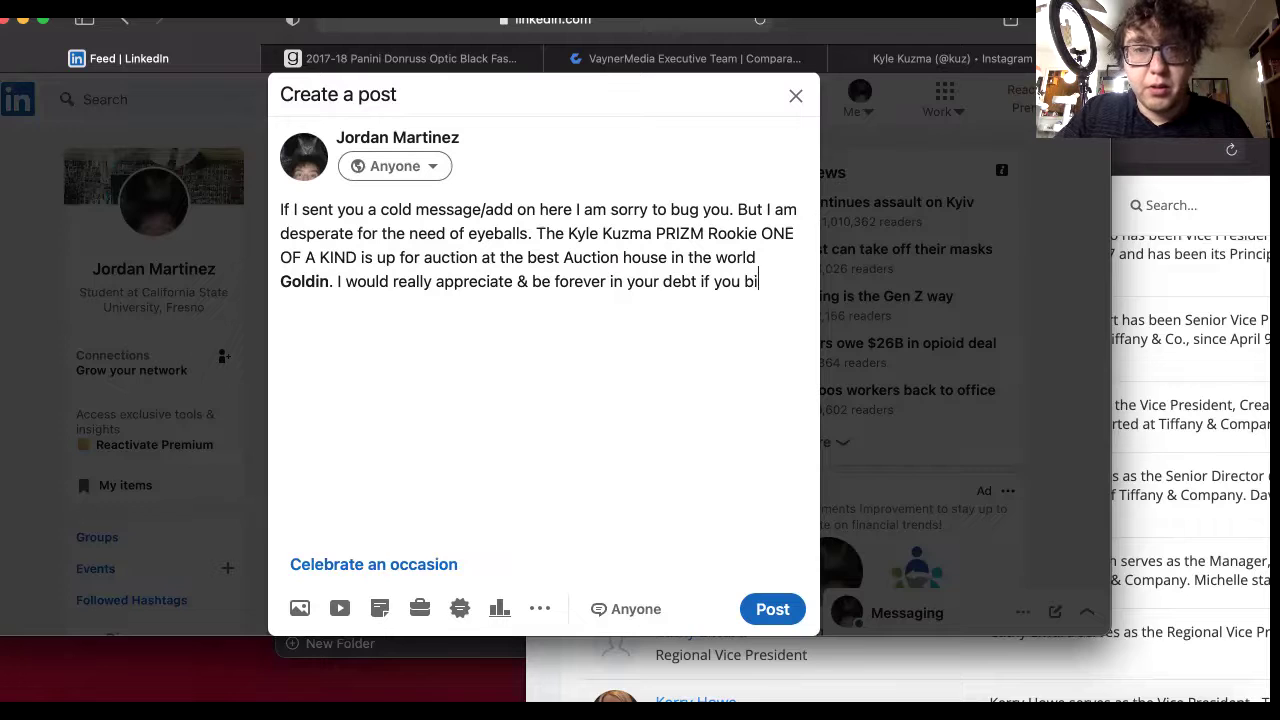
pyautogui.write('d on the card. ')
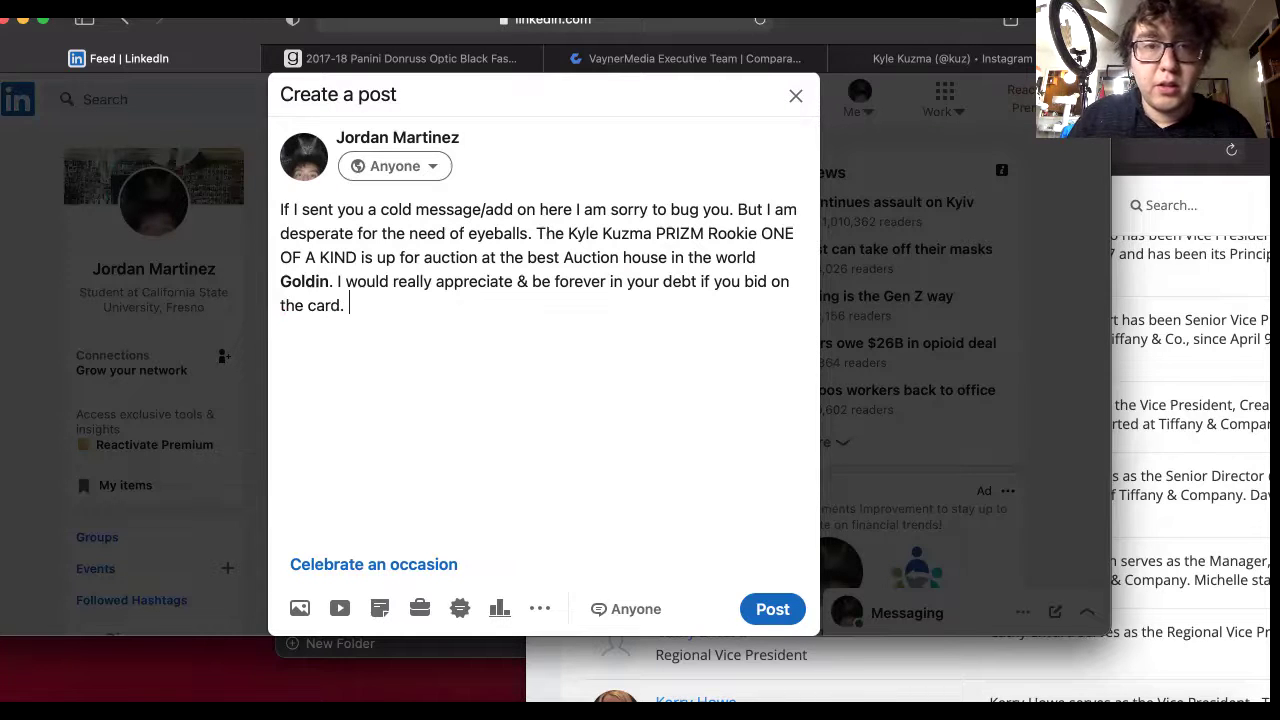
pyautogui.write('Thank yo')
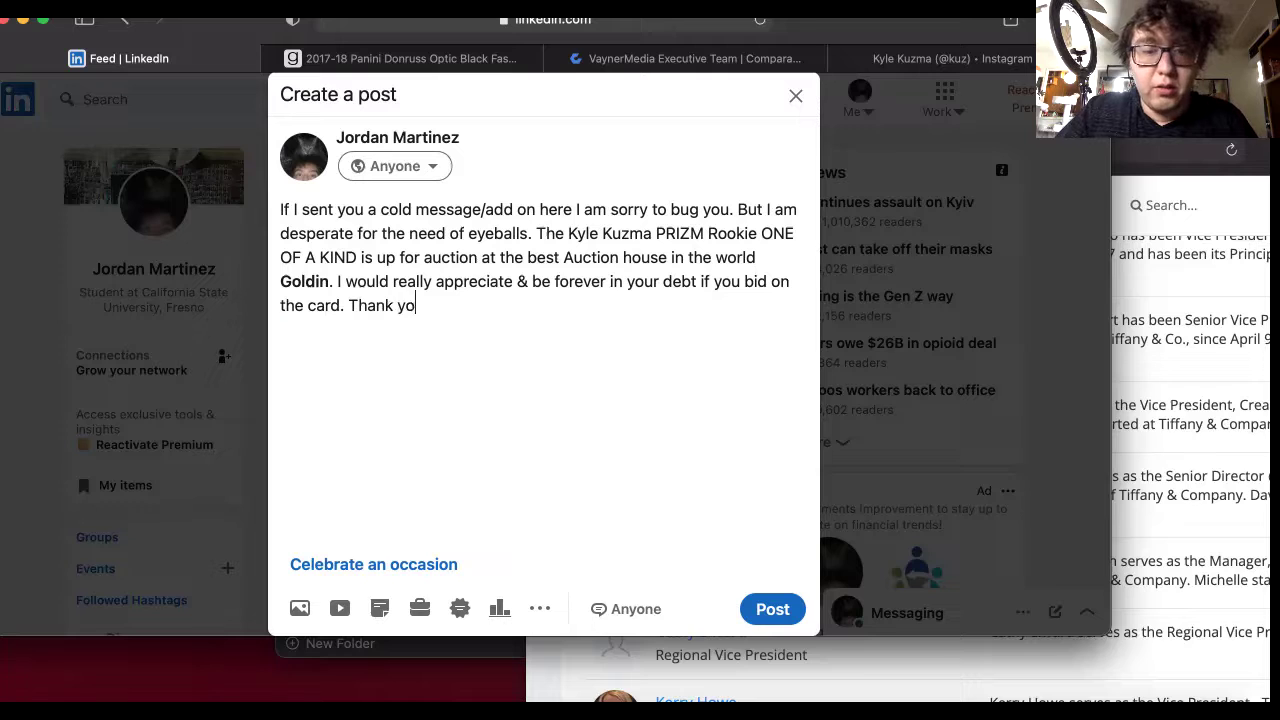
pyautogui.write('u very muhc')
# Thank readers for their consideration and hope their family is safe and healthy.
pyautogui.press('BackSpace')
pyautogui.press('BackSpace')
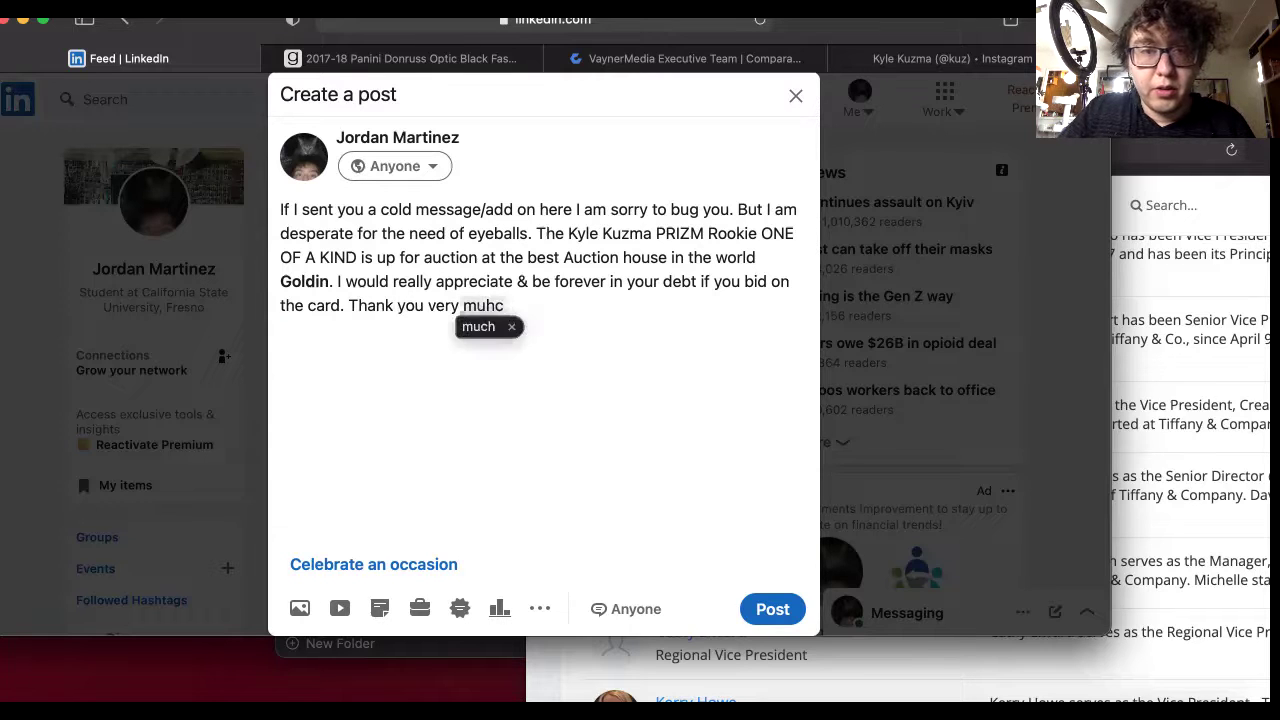
pyautogui.write('ch for your ')
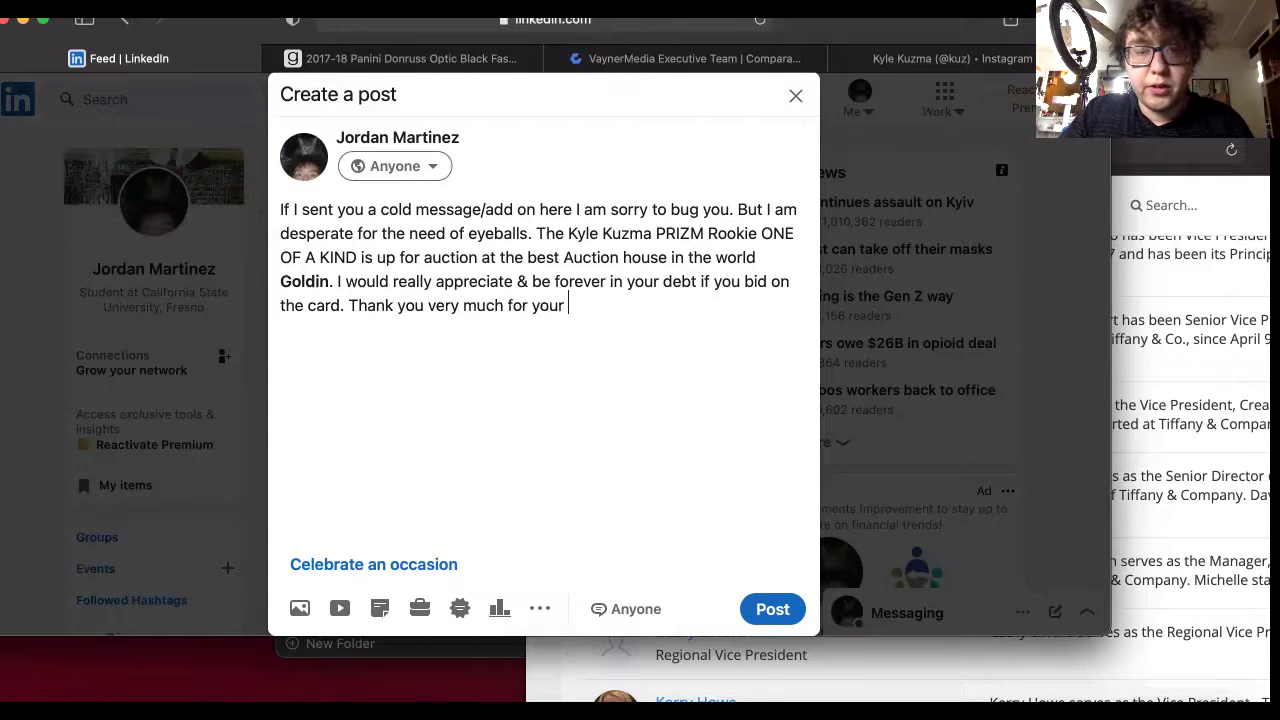
pyautogui.write('consideration')
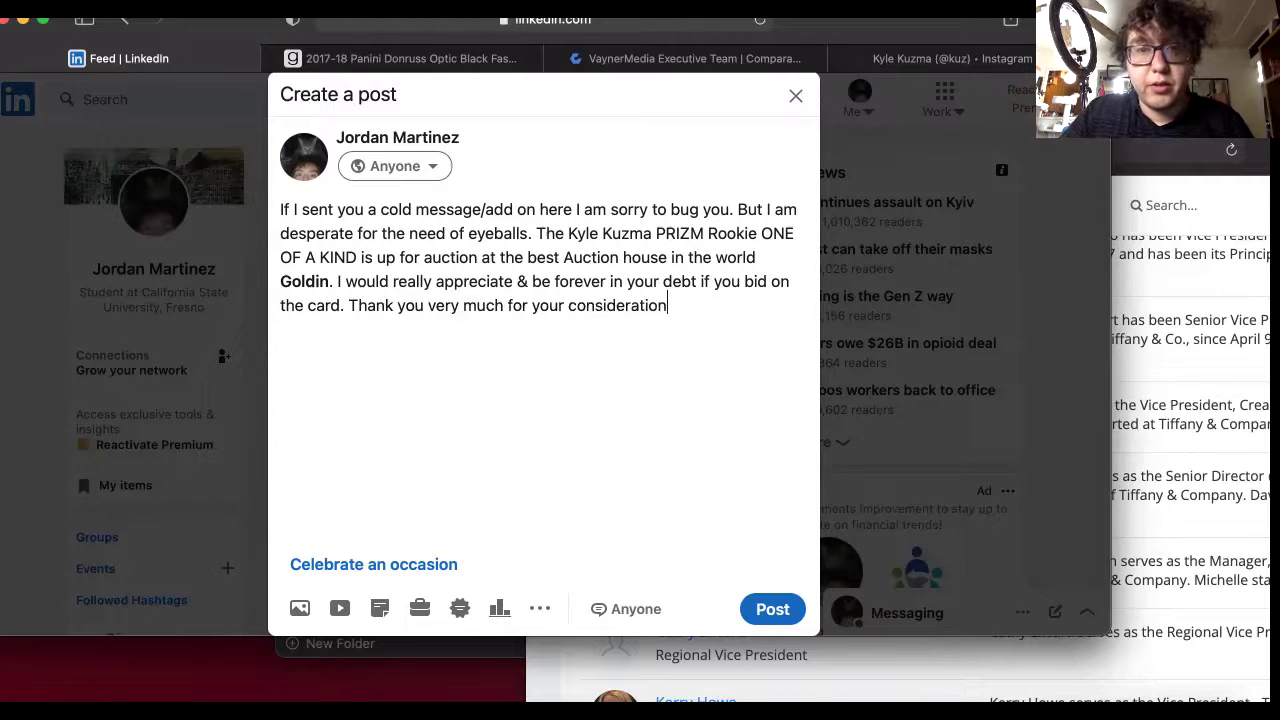
pyautogui.write(', I ')
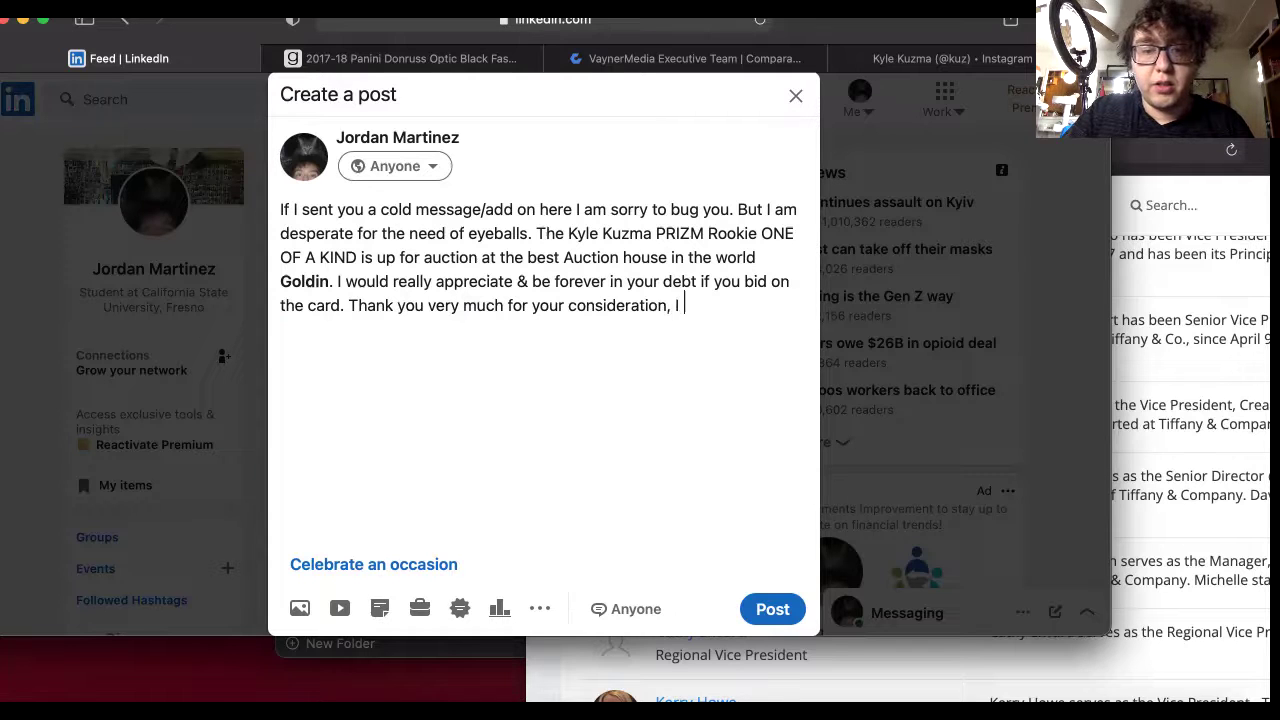
pyautogui.write('hope you and youre')
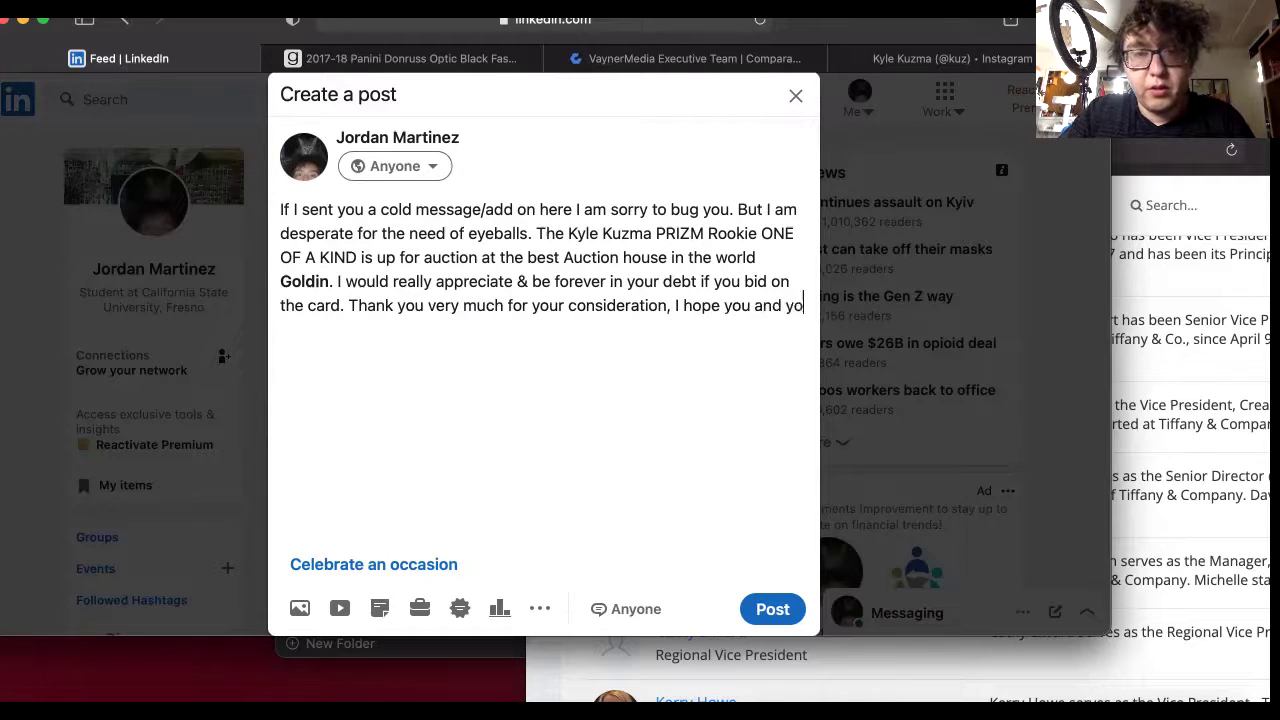
pyautogui.press('BackSpace')
pyautogui.press('BackSpace')
pyautogui.write("'re")
pyautogui.press('BackSpace')
pyautogui.press('BackSpace')
pyautogui.press('BackSpace')
pyautogui.write('r fail')
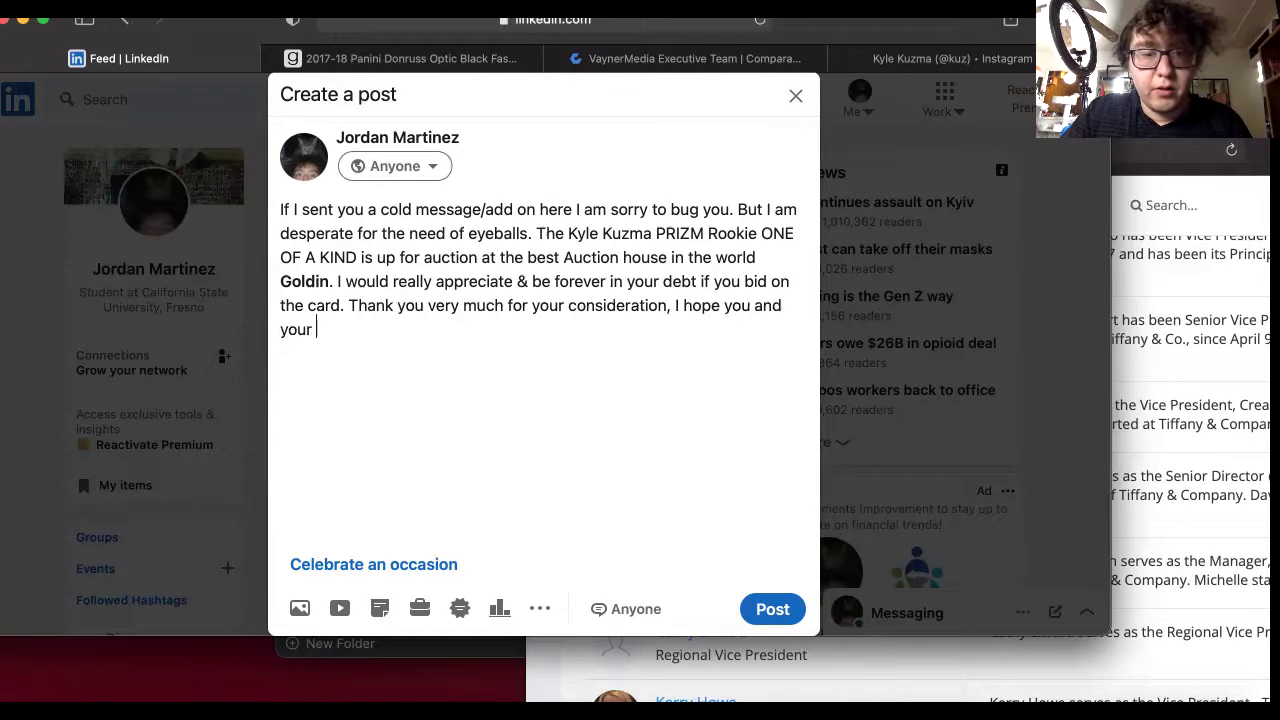
pyautogui.press('BackSpace')
pyautogui.press('BackSpace')
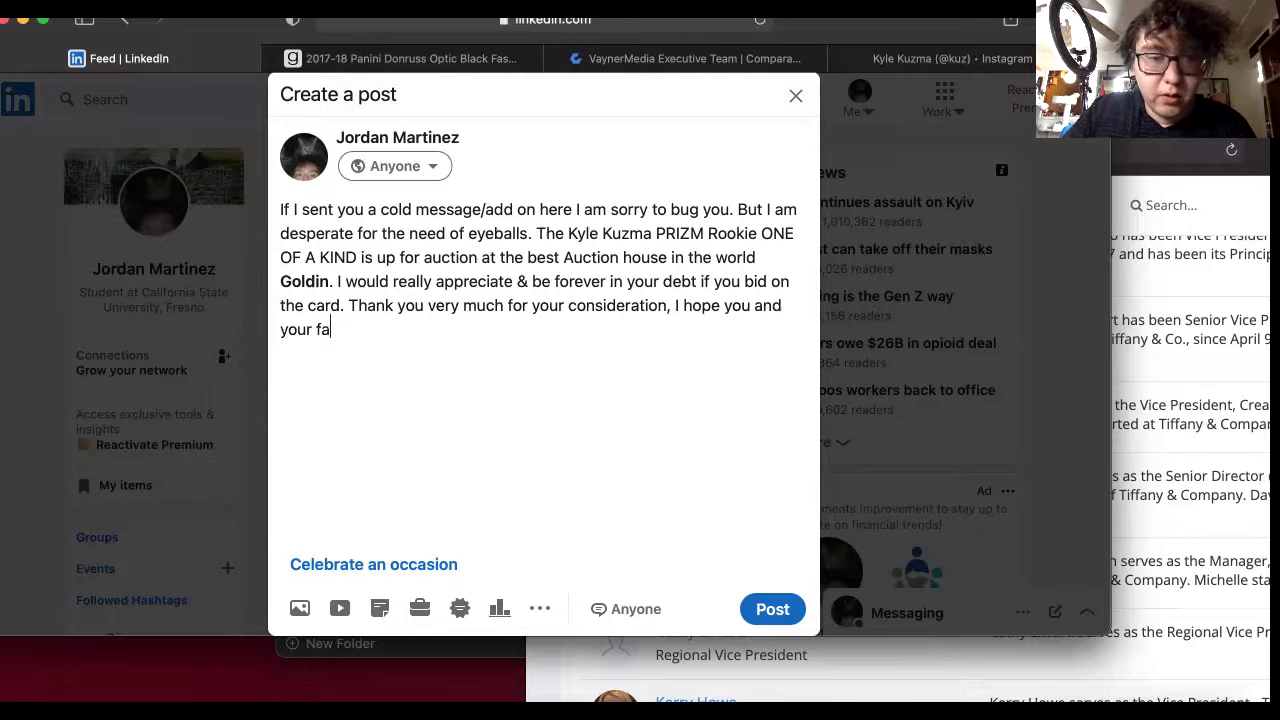
pyautogui.write('mily ar')
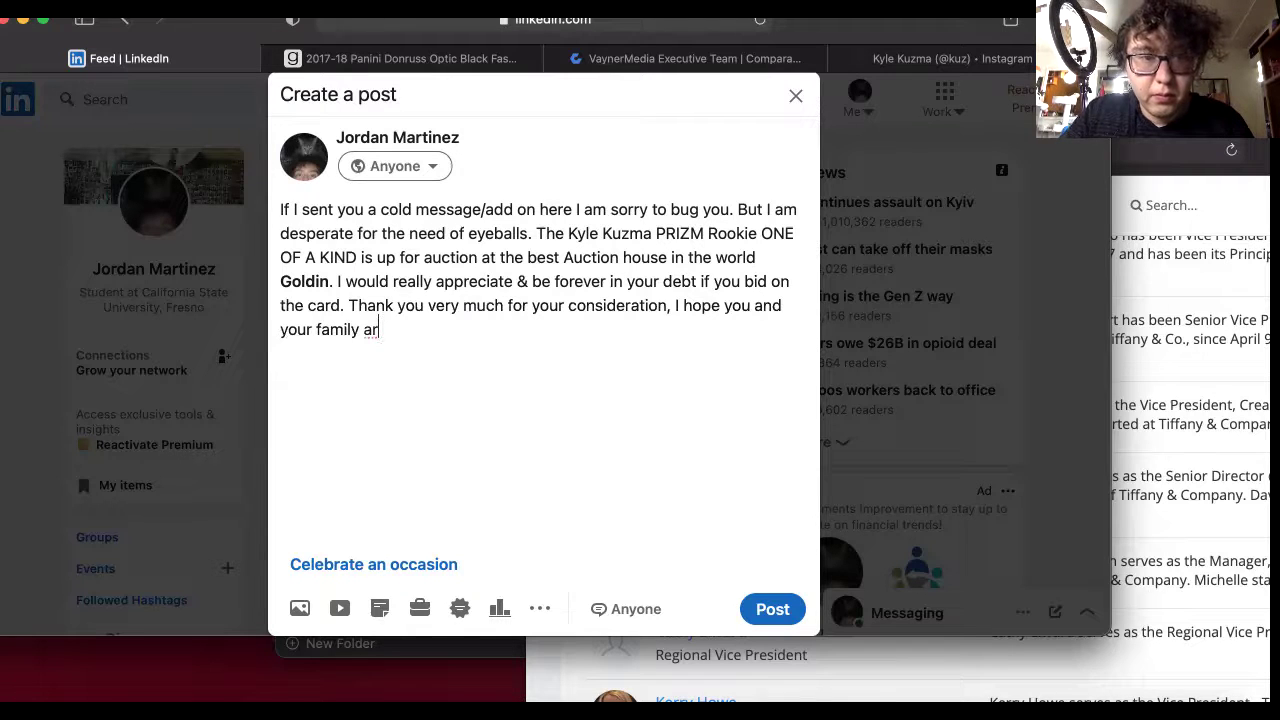
pyautogui.write('e safe ansd')
pyautogui.press('BackSpace')
pyautogui.press('BackSpace')
pyautogui.write('d')
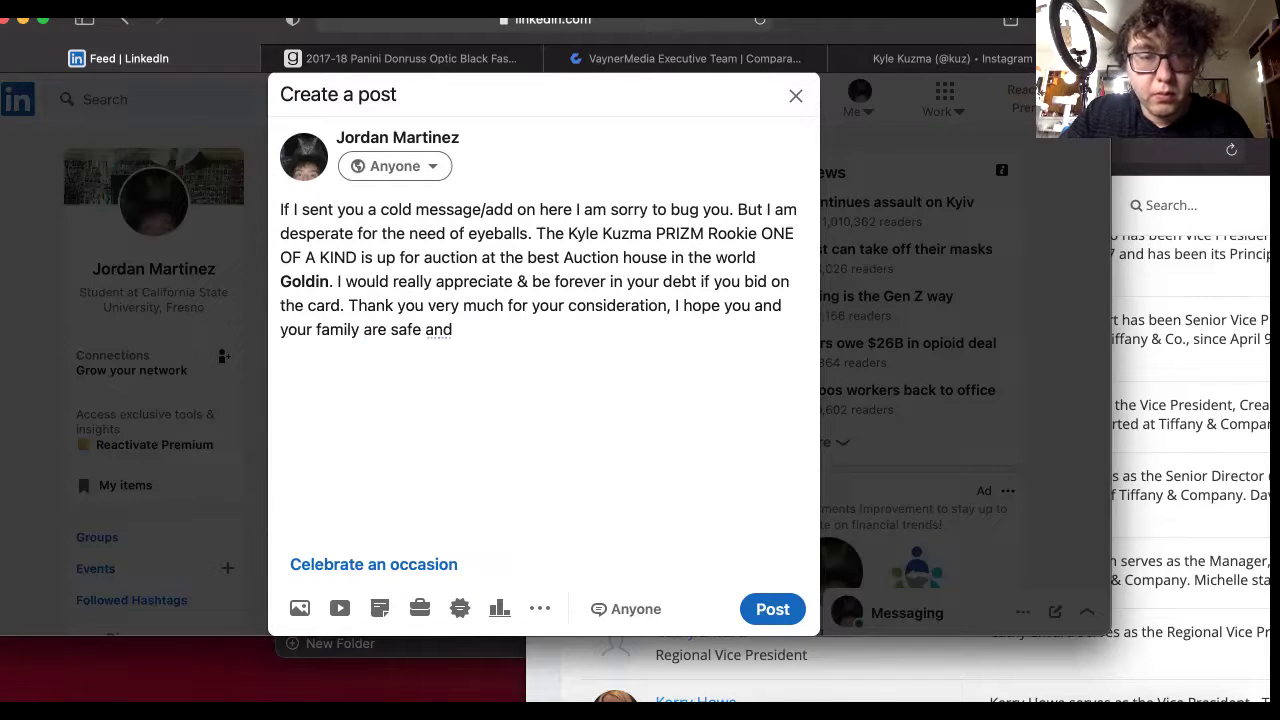
pyautogui.write(' healthy.')
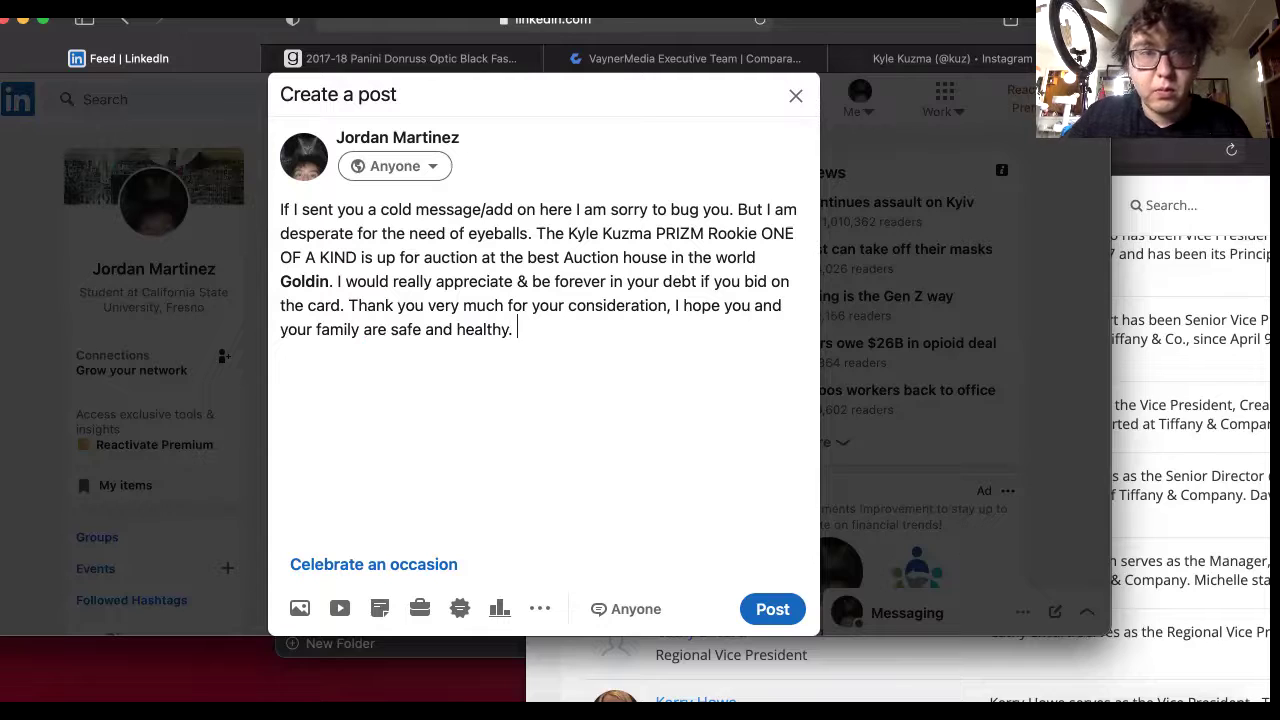
# Add a dash sign-off with the author's name and the line 'p.s. I will work for free'.
pyautogui.press('Return')
pyautogui.press('Return')
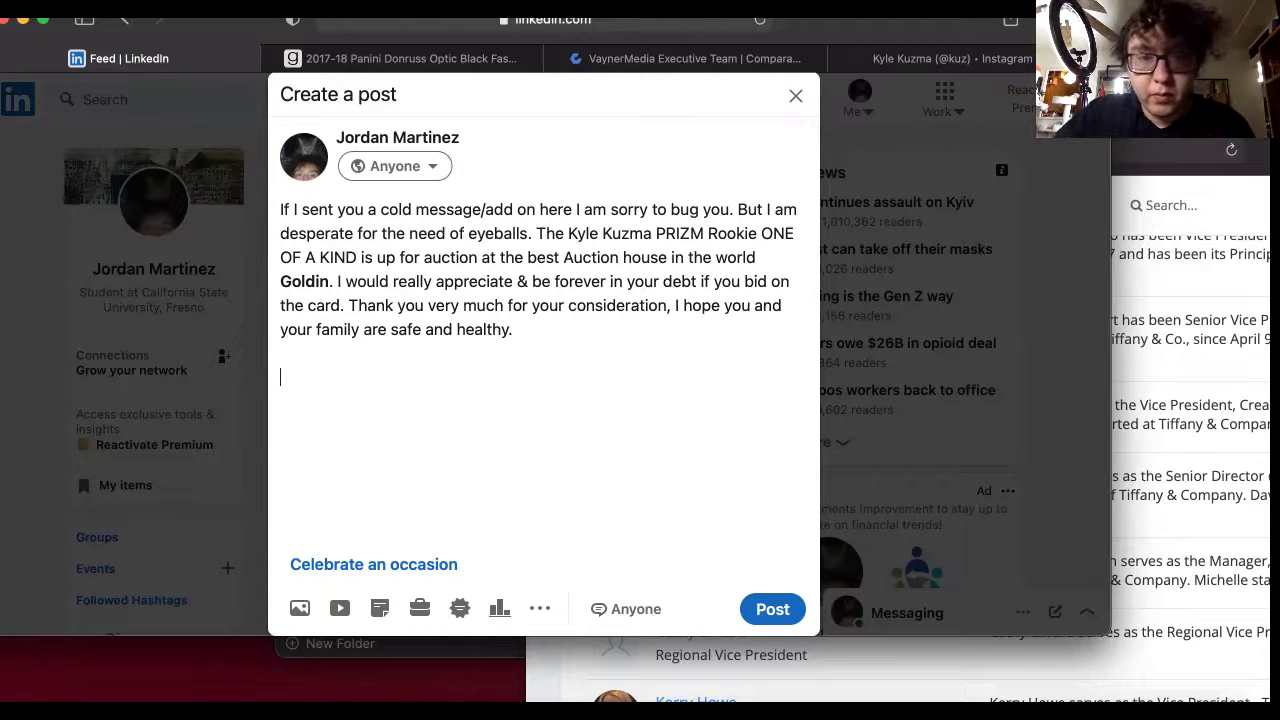
pyautogui.write('- JOr')
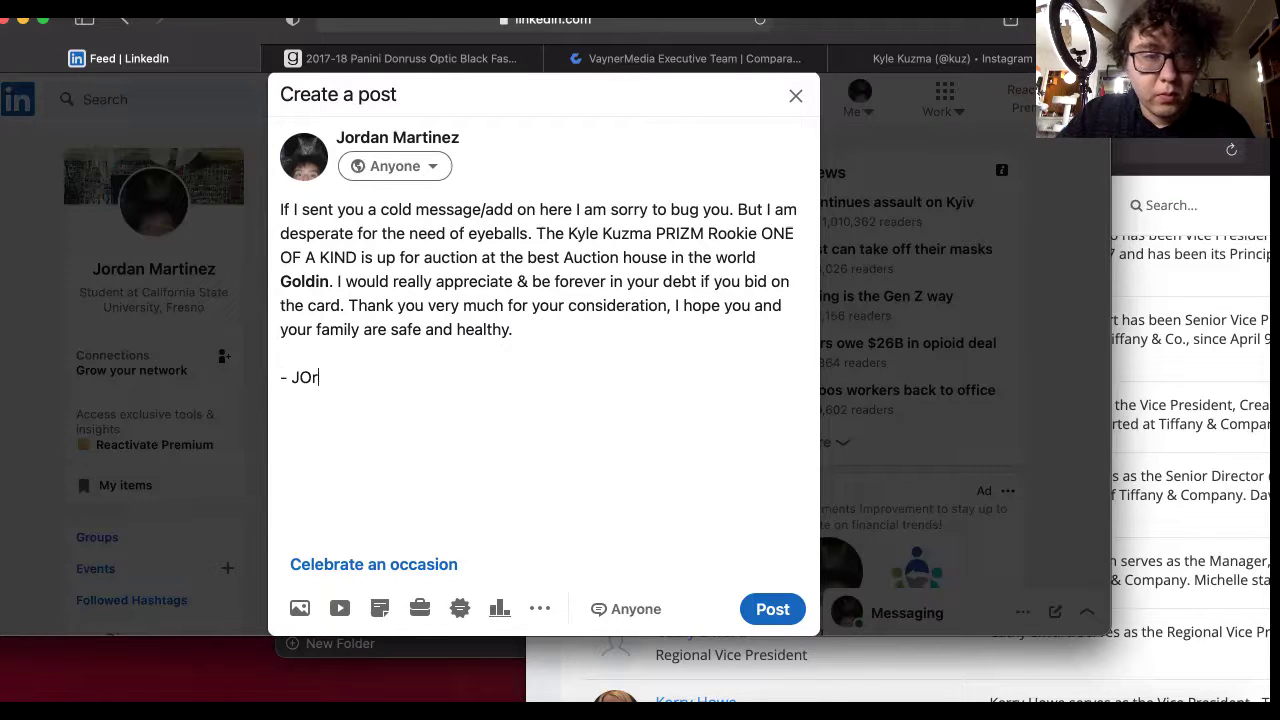
pyautogui.press('BackSpace')
pyautogui.press('BackSpace')
pyautogui.write('orld')
pyautogui.press('BackSpace')
pyautogui.press('BackSpace')
pyautogui.press('BackSpace')
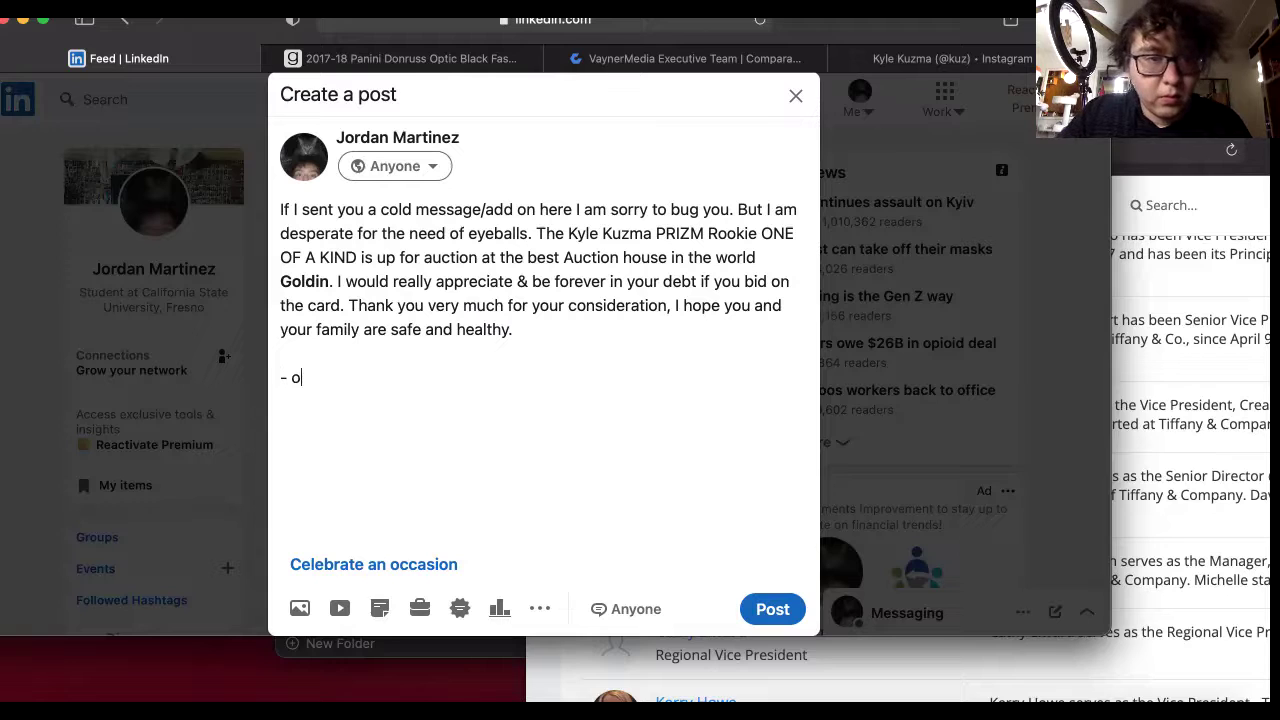
pyautogui.write('Jordan Sky ')
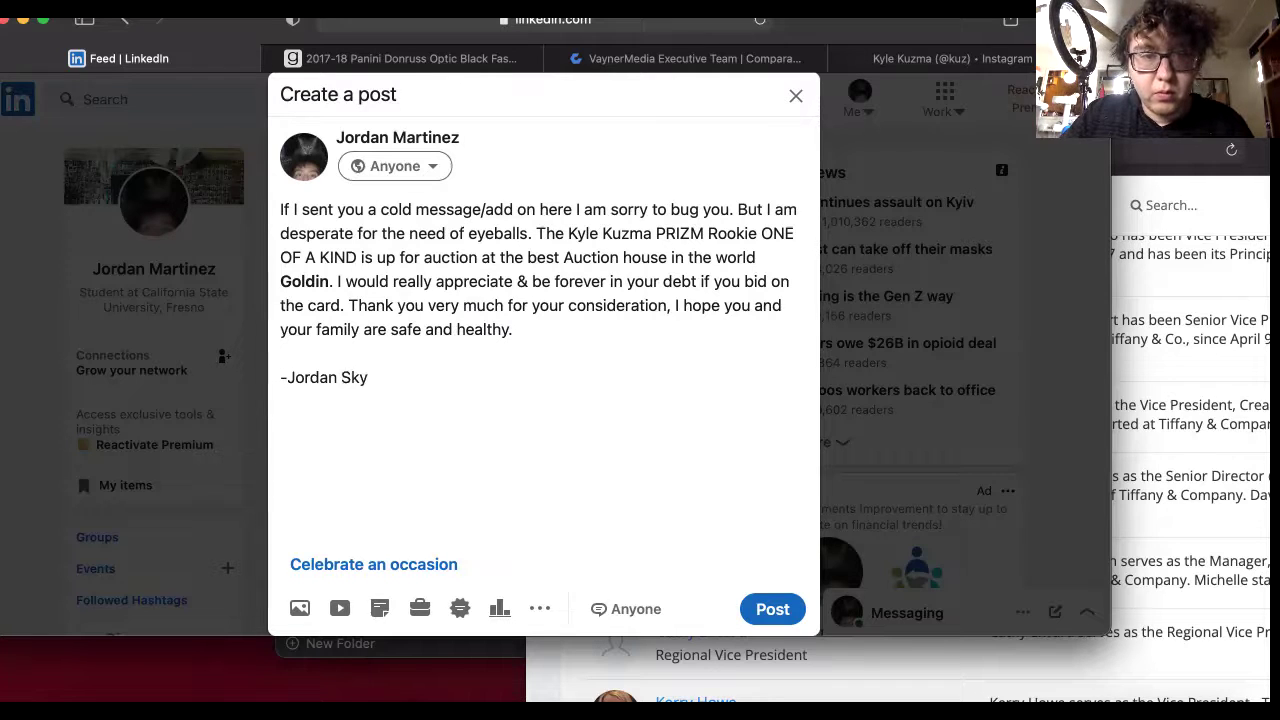
pyautogui.write('ps.')
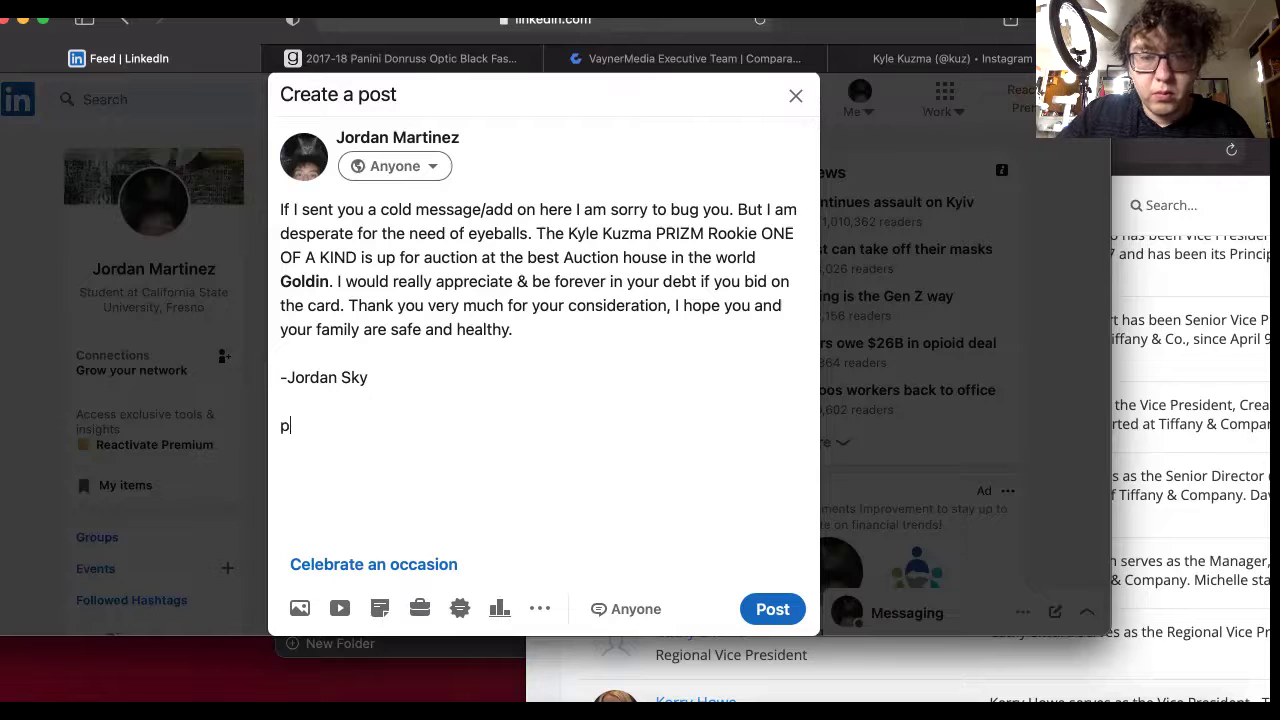
pyautogui.press('BackSpace')
pyautogui.press('BackSpace')
pyautogui.write('.s')
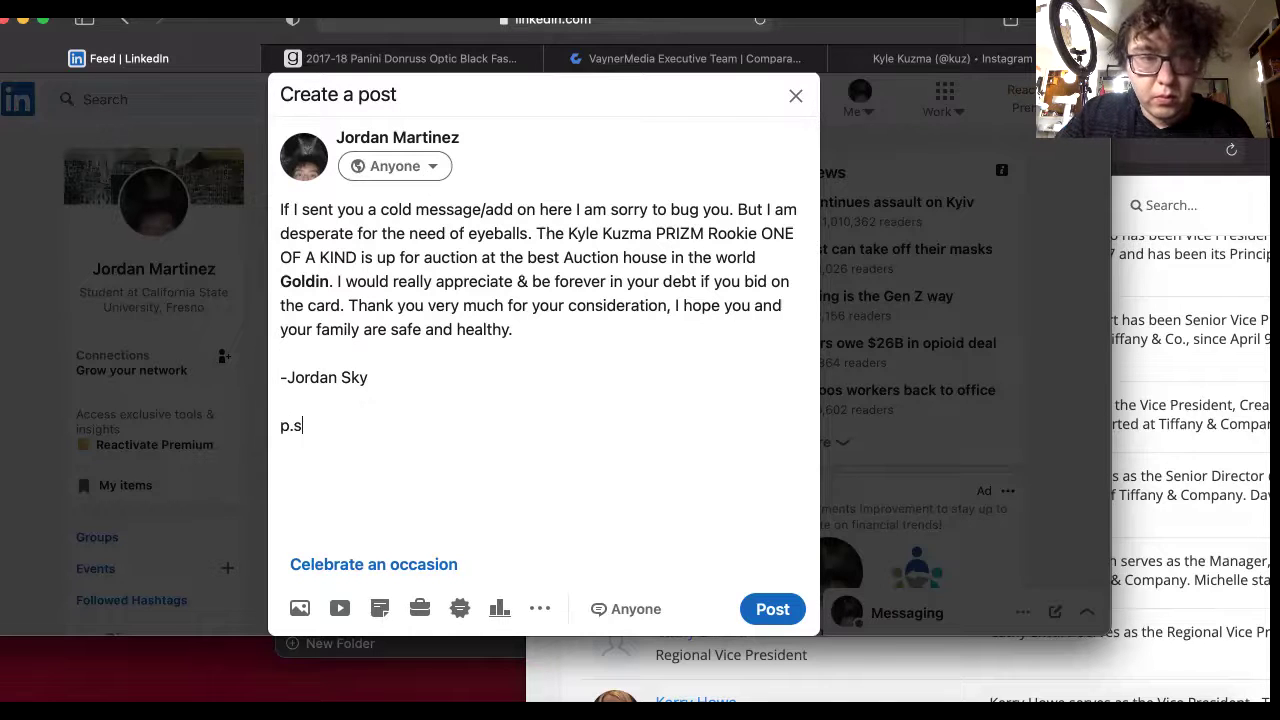
pyautogui.write('. I ')
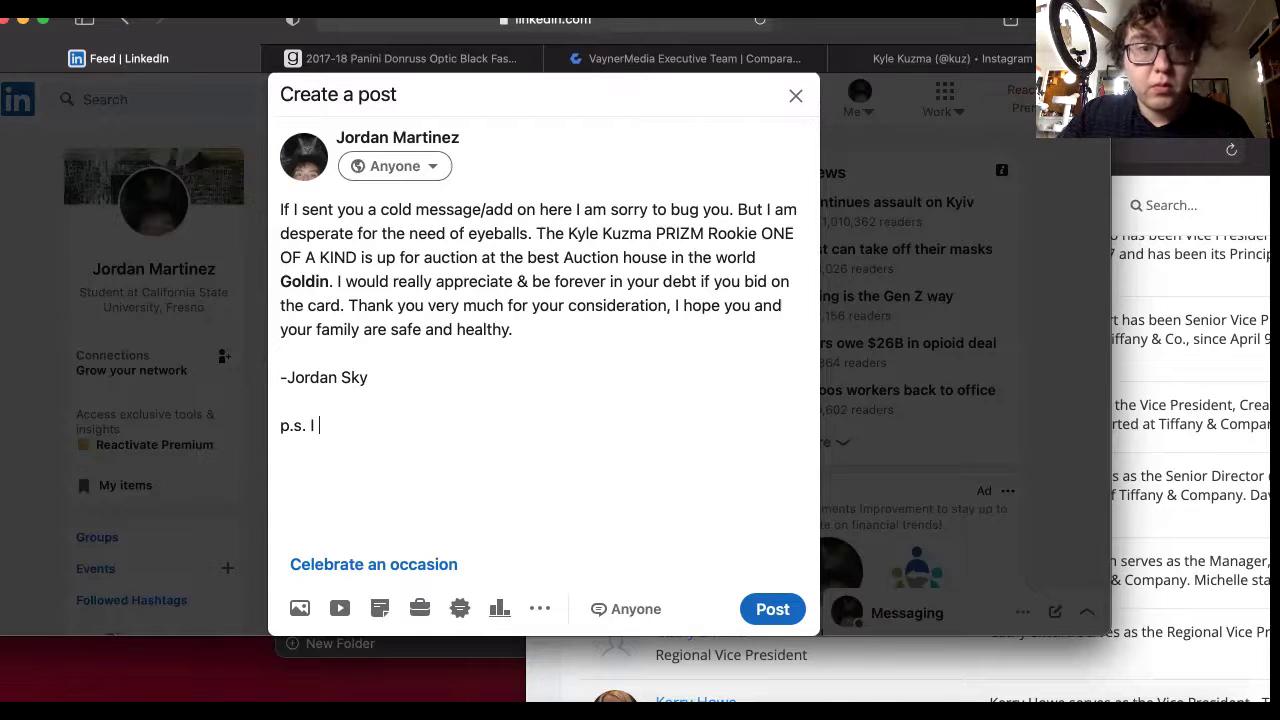
pyautogui.write('want')
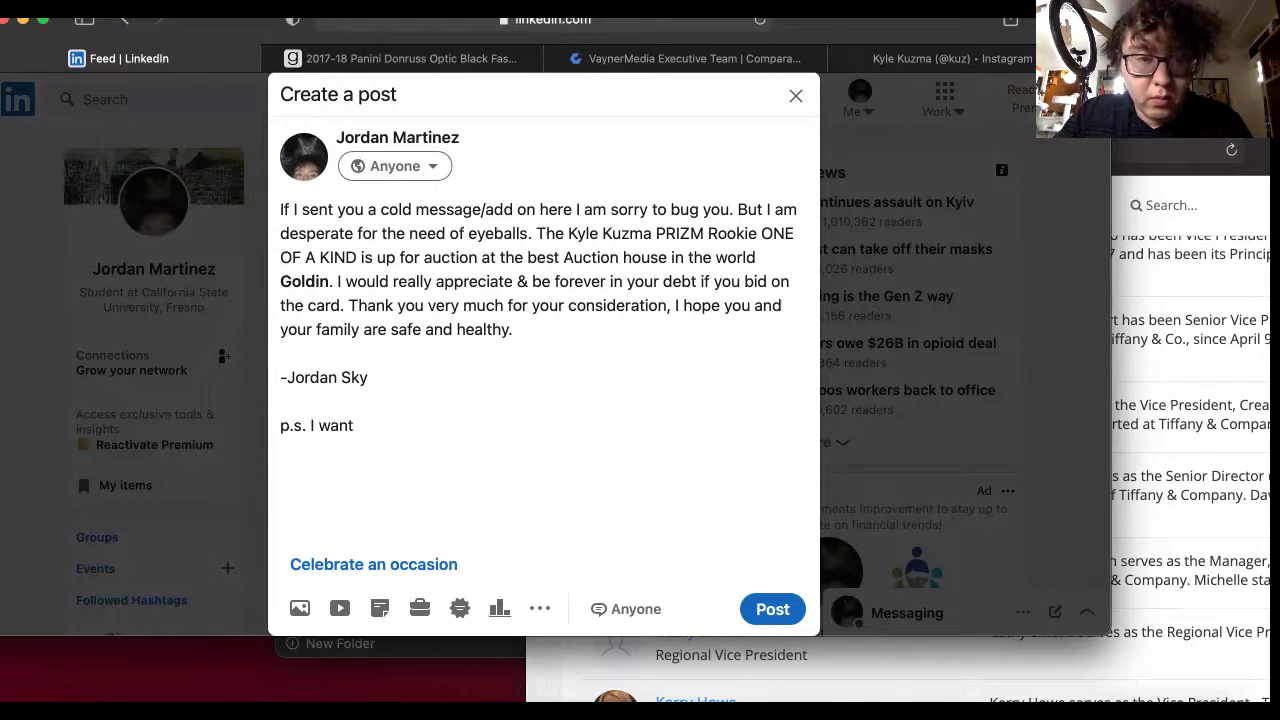
pyautogui.press('BackSpace')
pyautogui.press('BackSpace')
pyautogui.press('BackSpace')
pyautogui.press('BackSpace')
pyautogui.press('BackSpace')
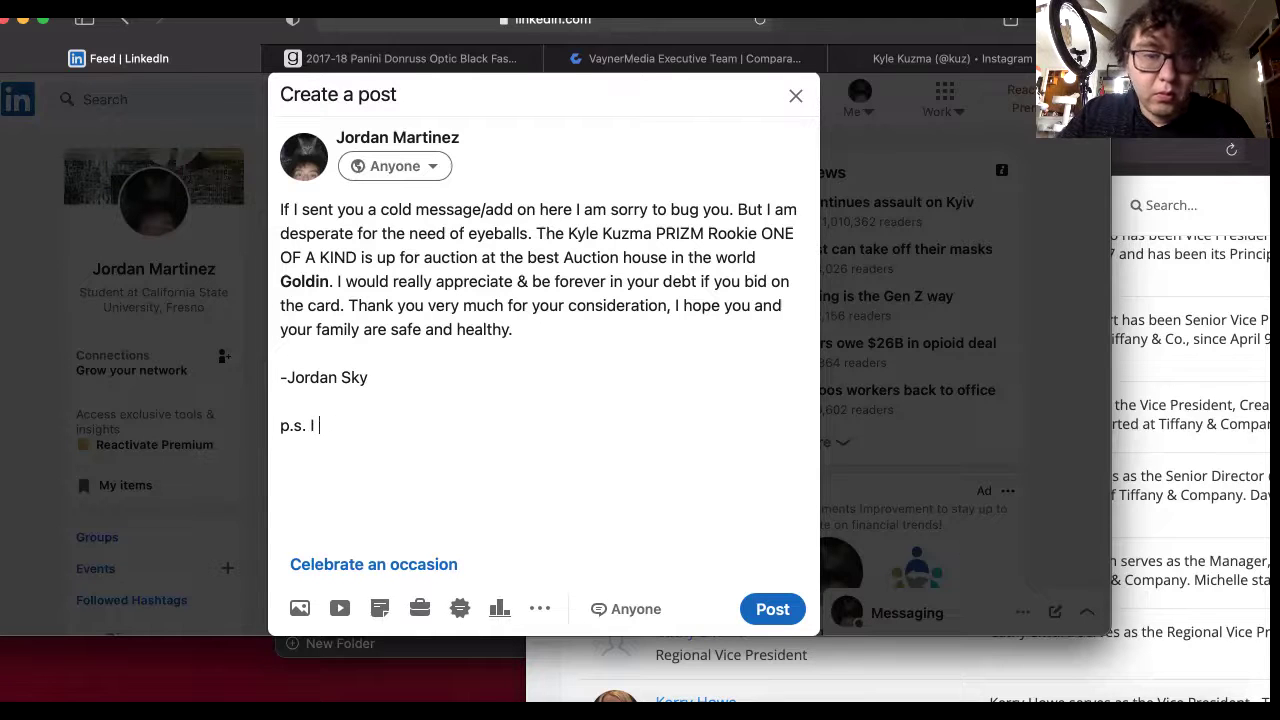
pyautogui.write('will work for free')
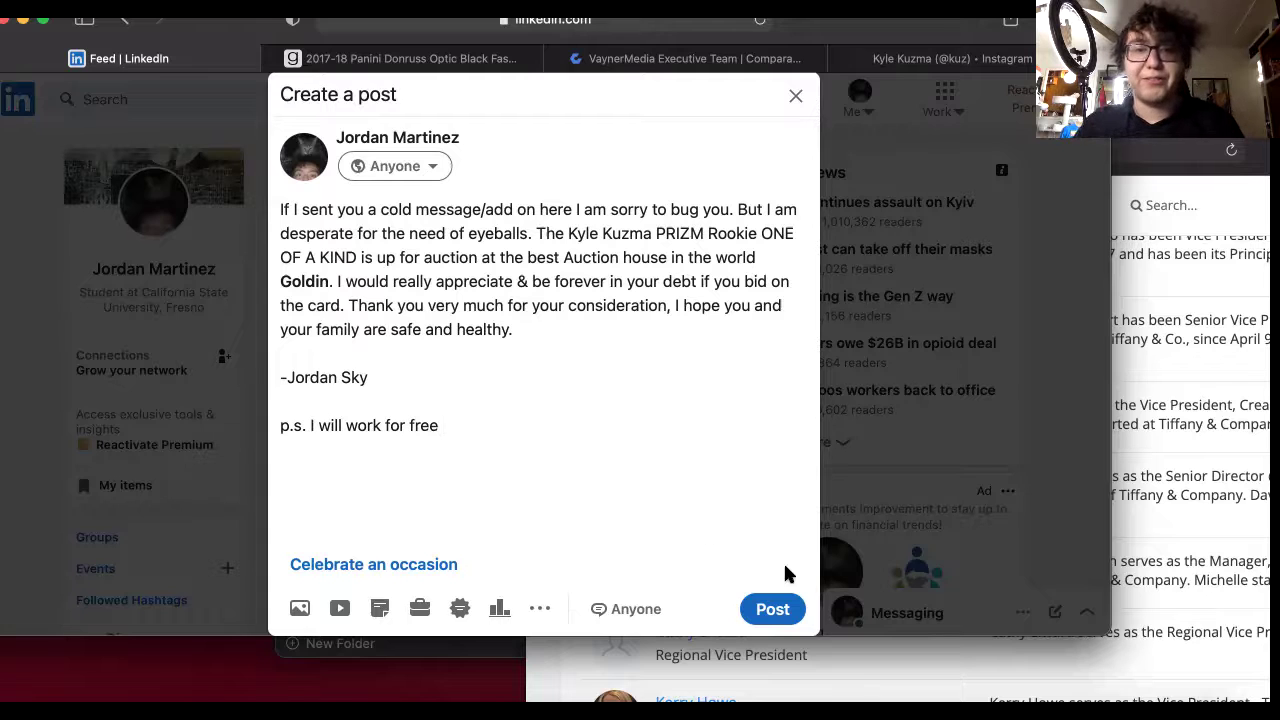
# Publish the Kuzma auction post, expand it in the feed and open its options menu.
pyautogui.click(766, 617)
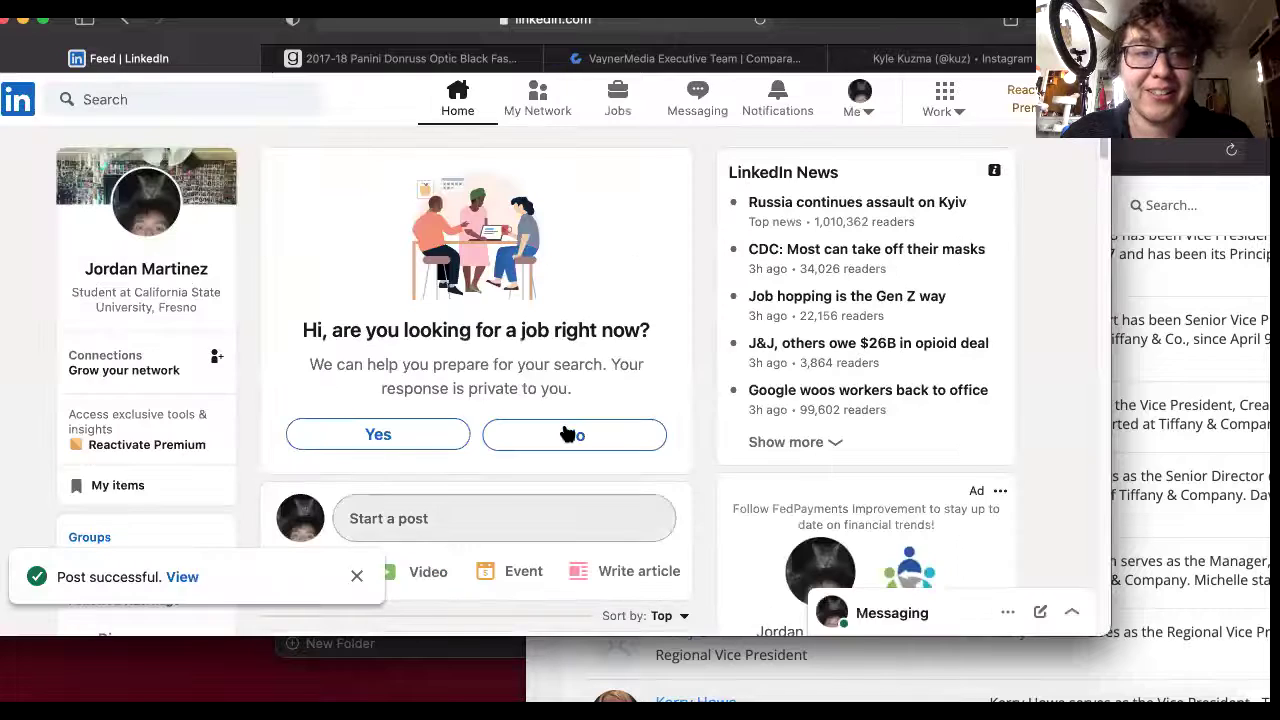
pyautogui.scroll(-5, 590, 436)
pyautogui.click(632, 460)
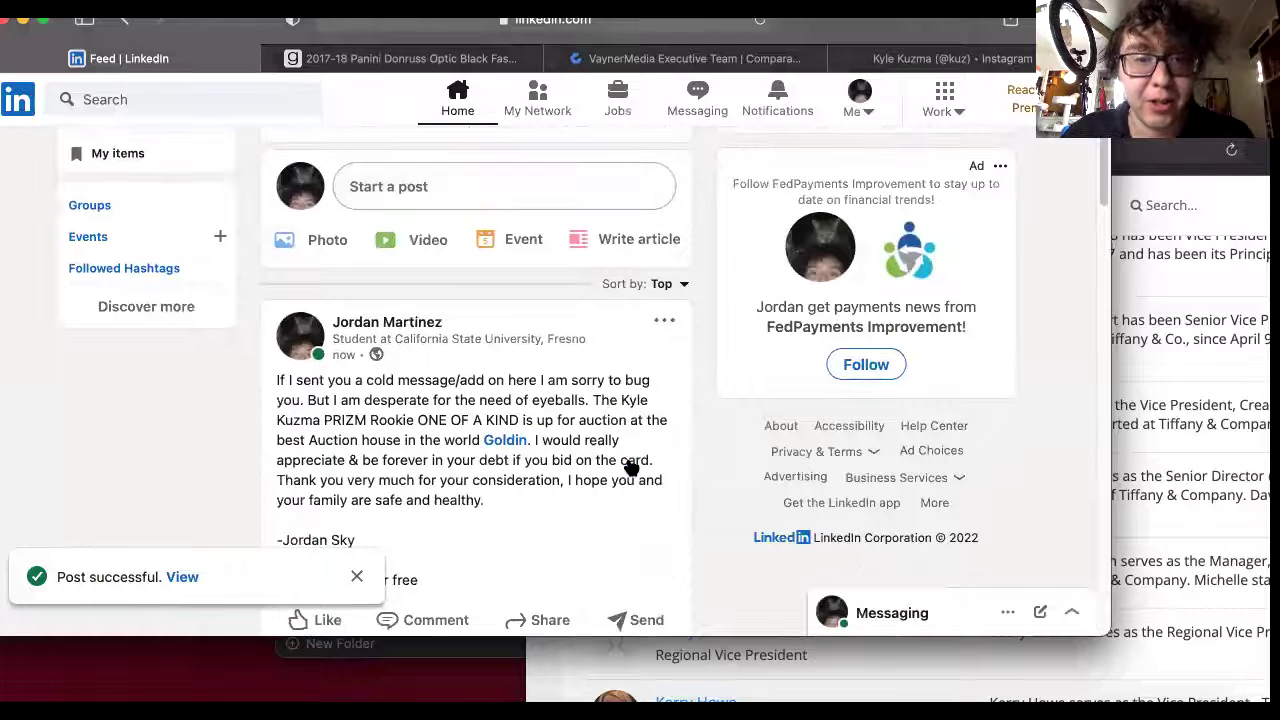
pyautogui.click(663, 324)
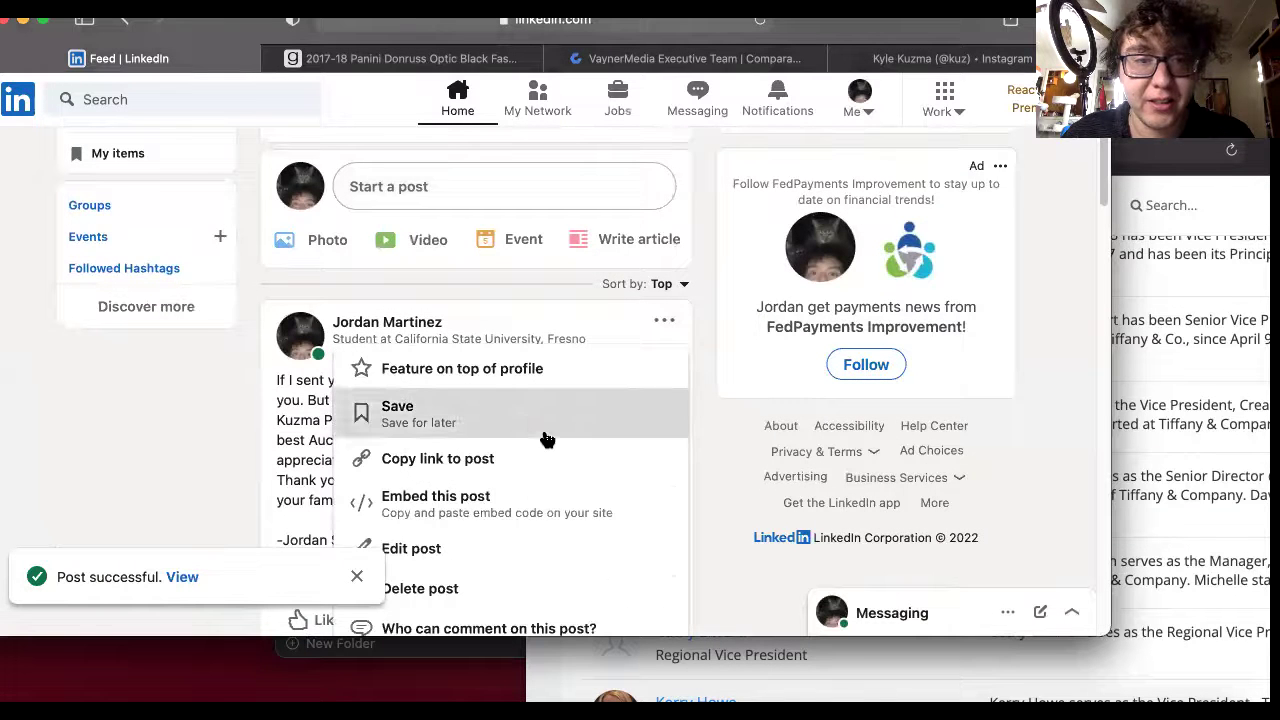
pyautogui.scroll(-1, 550, 485)
pyautogui.scroll(-2, 555, 500)
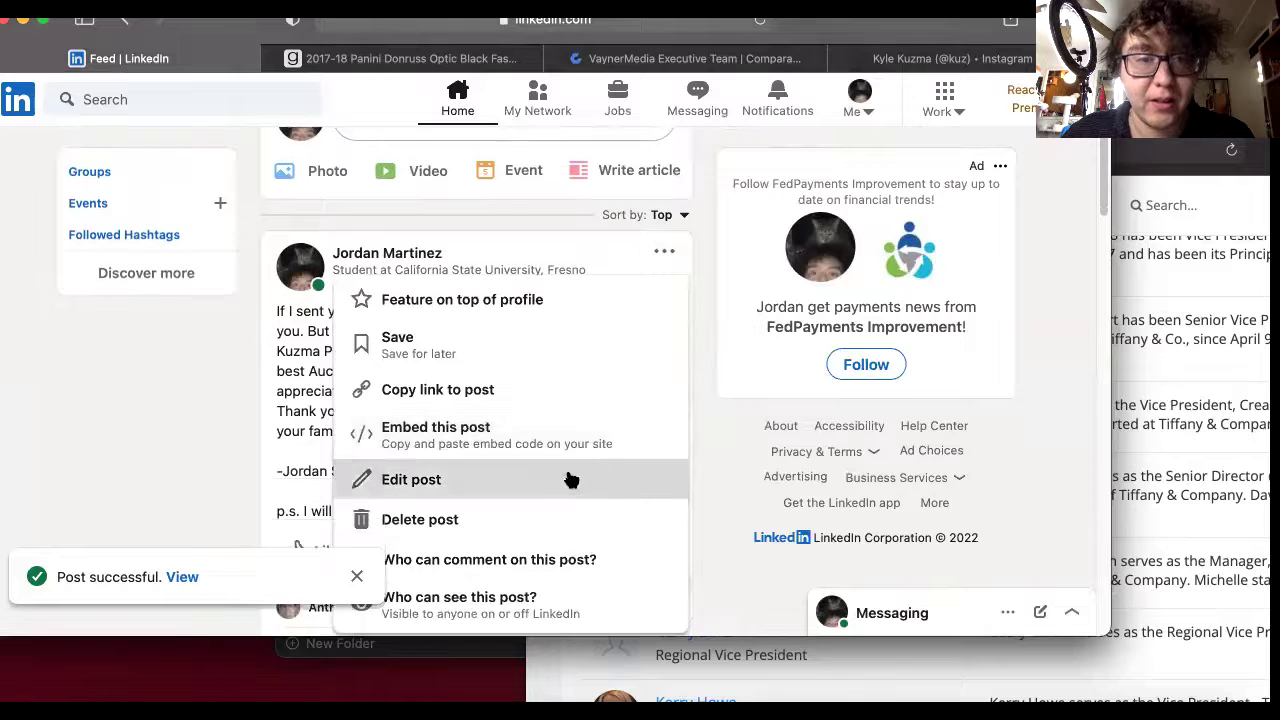
# Choose Edit post, then copy the Goldin Kyle Kuzma auction page URL.
pyautogui.click(597, 481)
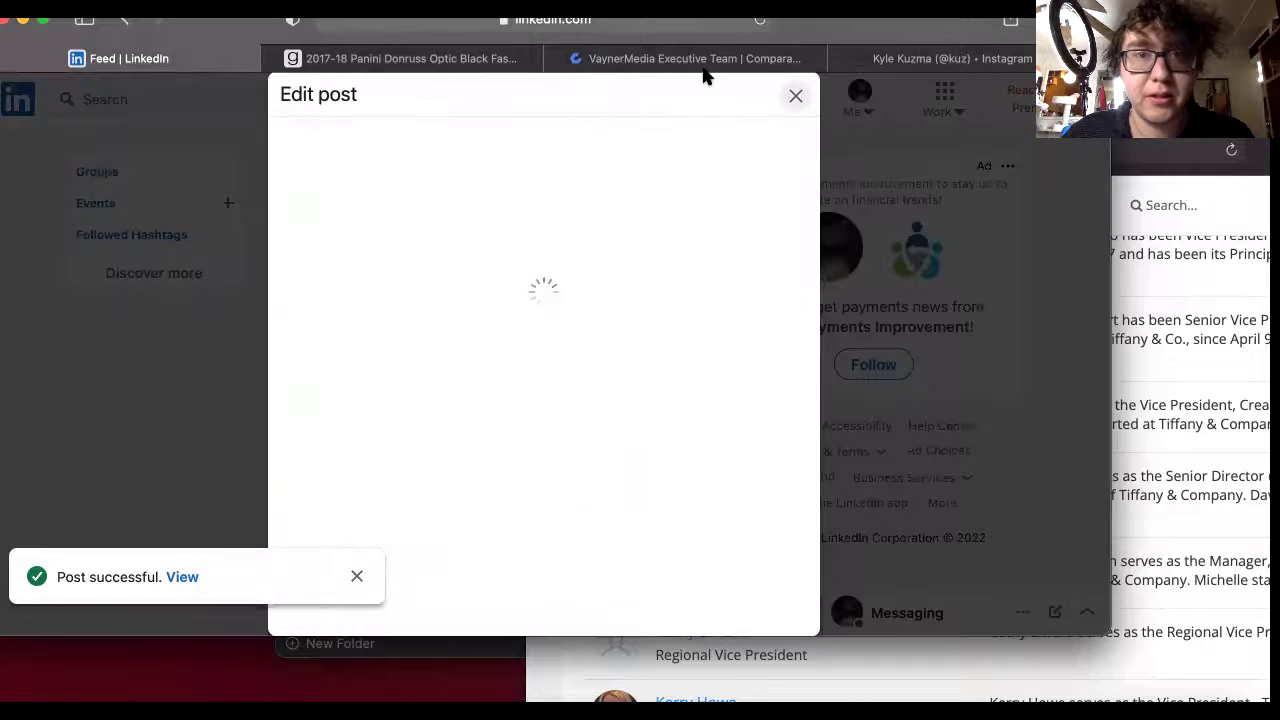
pyautogui.click(432, 62)
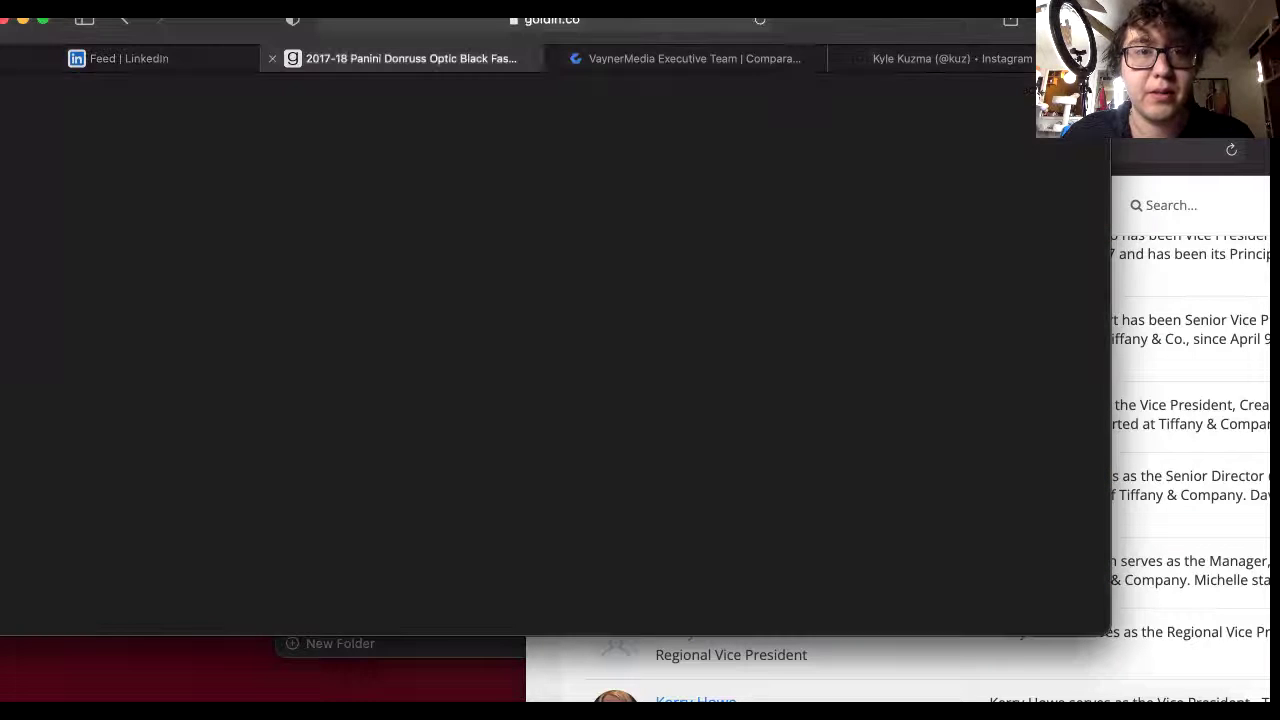
pyautogui.click(582, 27)
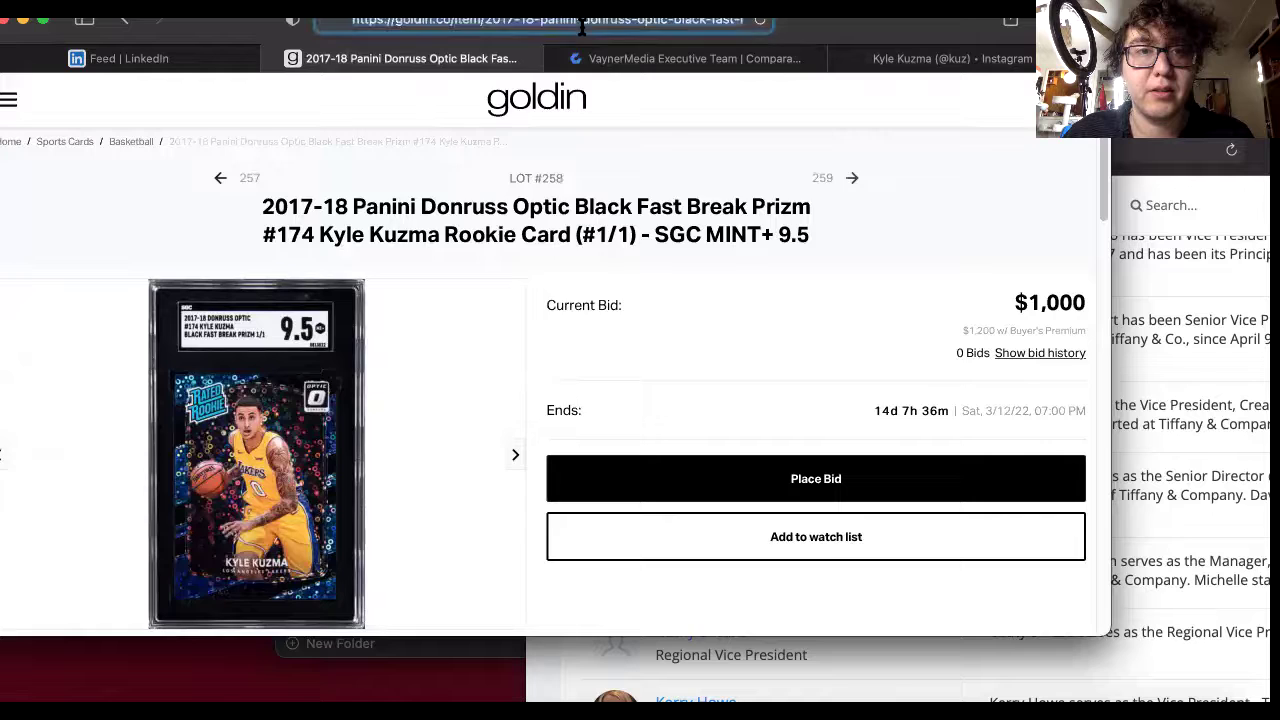
pyautogui.rightClick(592, 28)
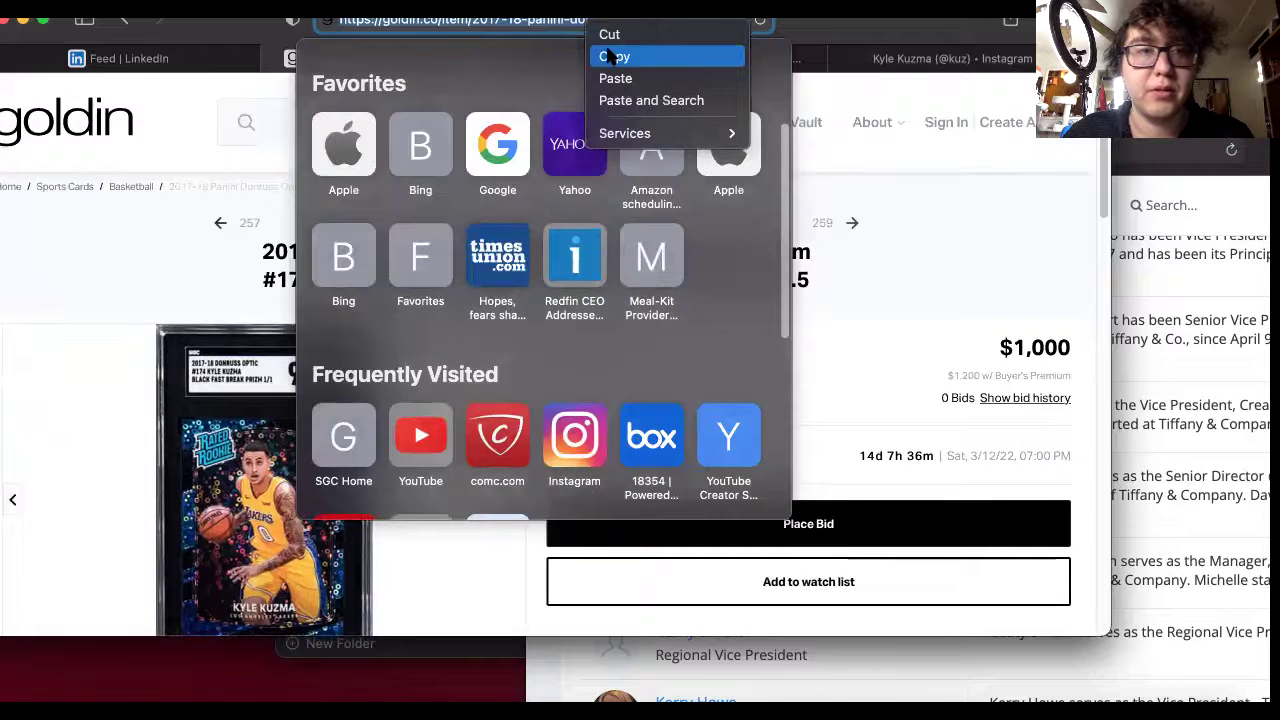
pyautogui.click(612, 57)
# Paste the Goldin auction link below the p.s. line and save the edited post.
pyautogui.click(183, 63)
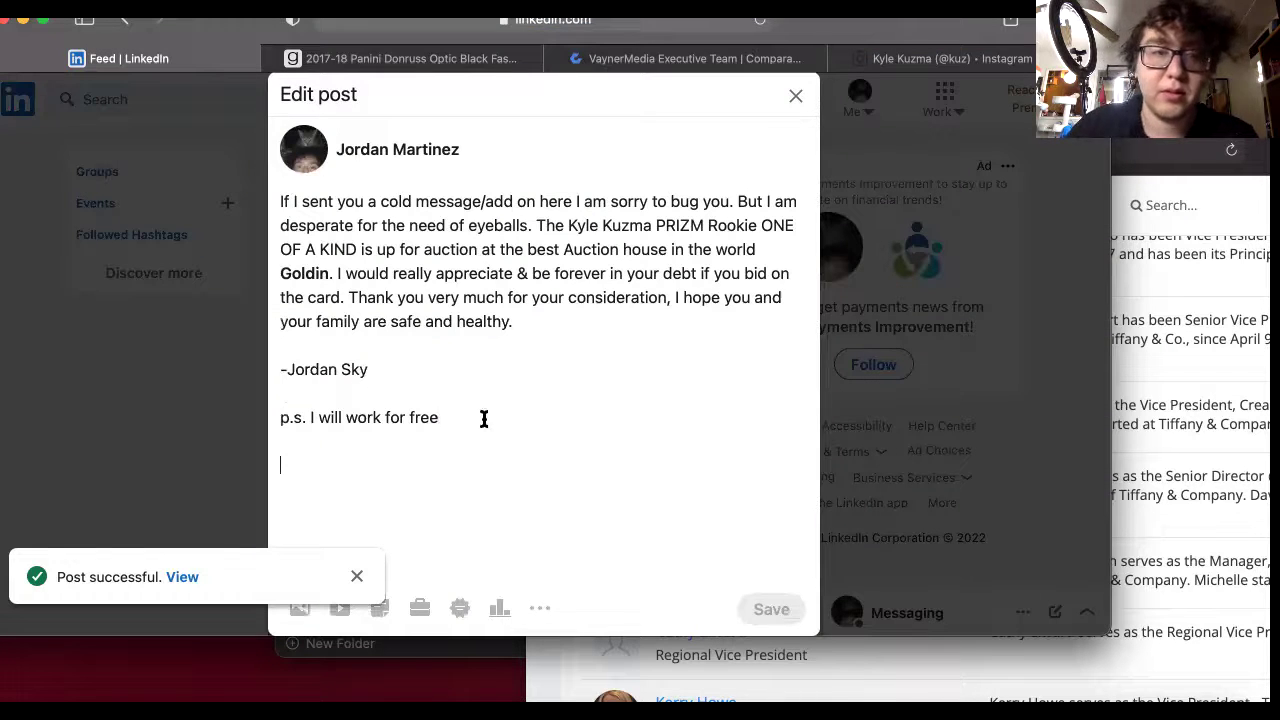
pyautogui.rightClick(417, 472)
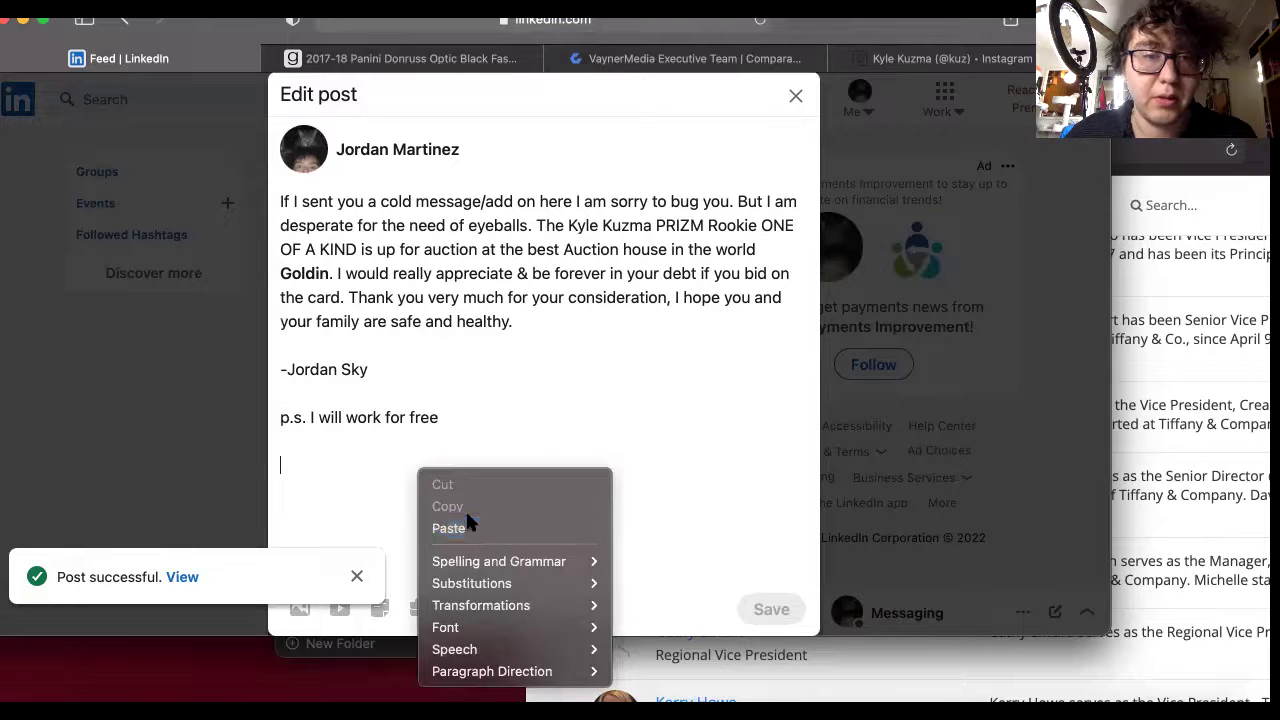
pyautogui.click(494, 522)
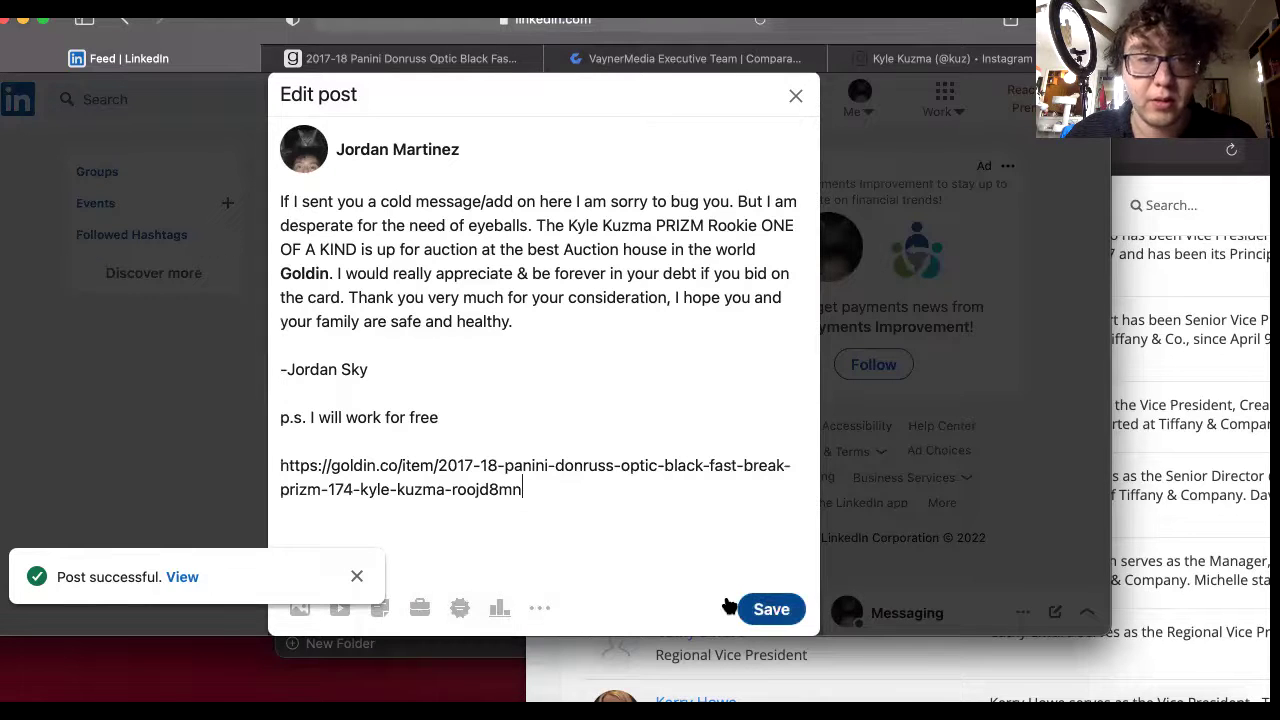
pyautogui.click(357, 577)
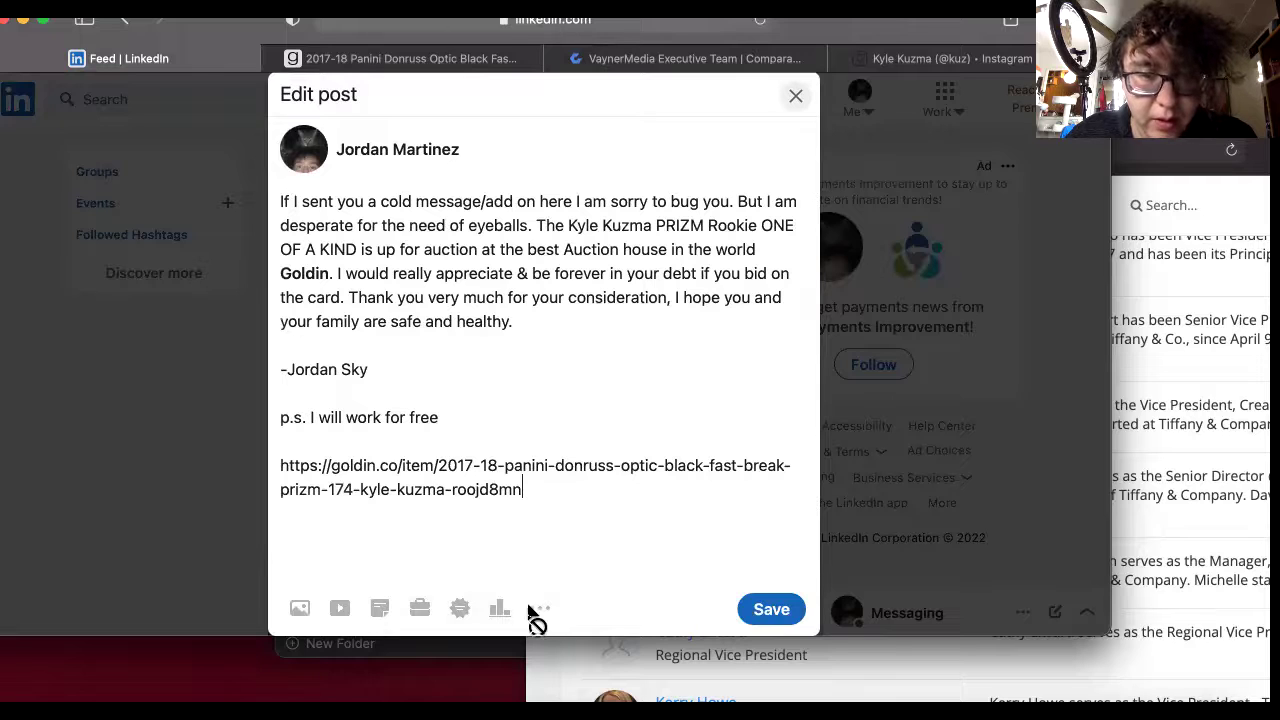
pyautogui.click(758, 608)
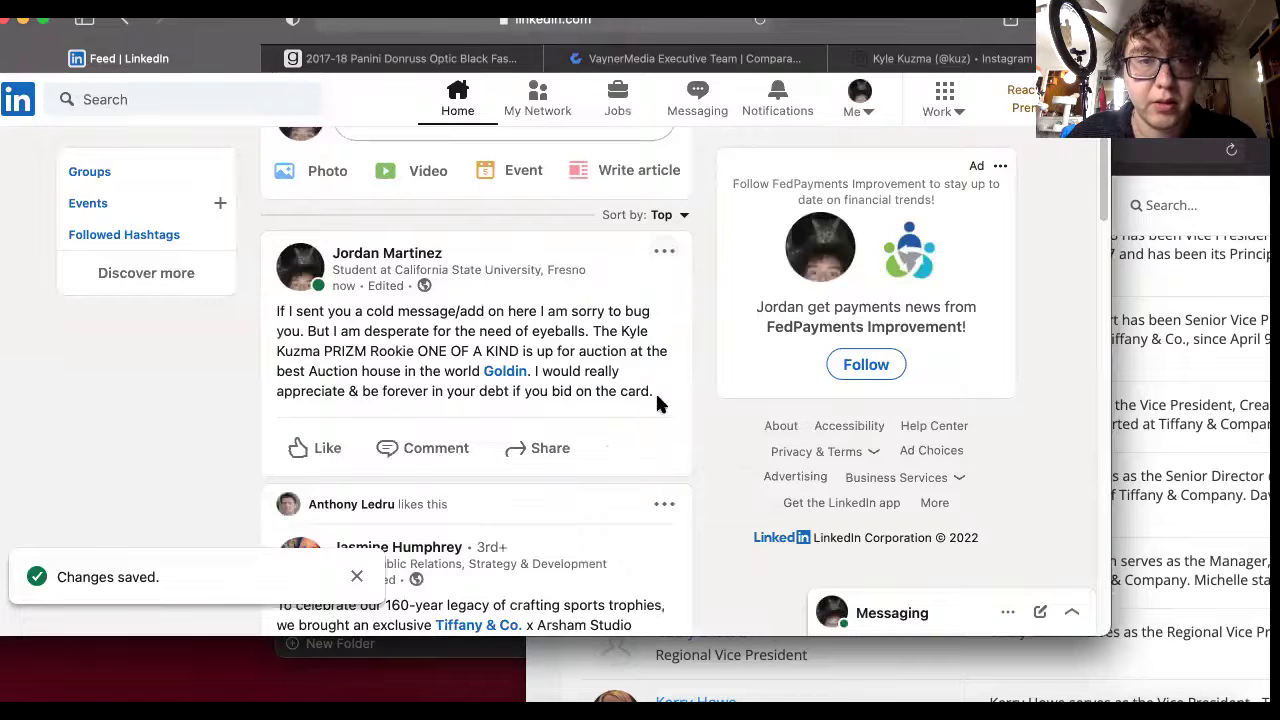
# Check that the expanded post shows the shortened lnkd.in link, then open LinkedIn search.
pyautogui.click(652, 392)
pyautogui.scroll(-1, 390, 508)
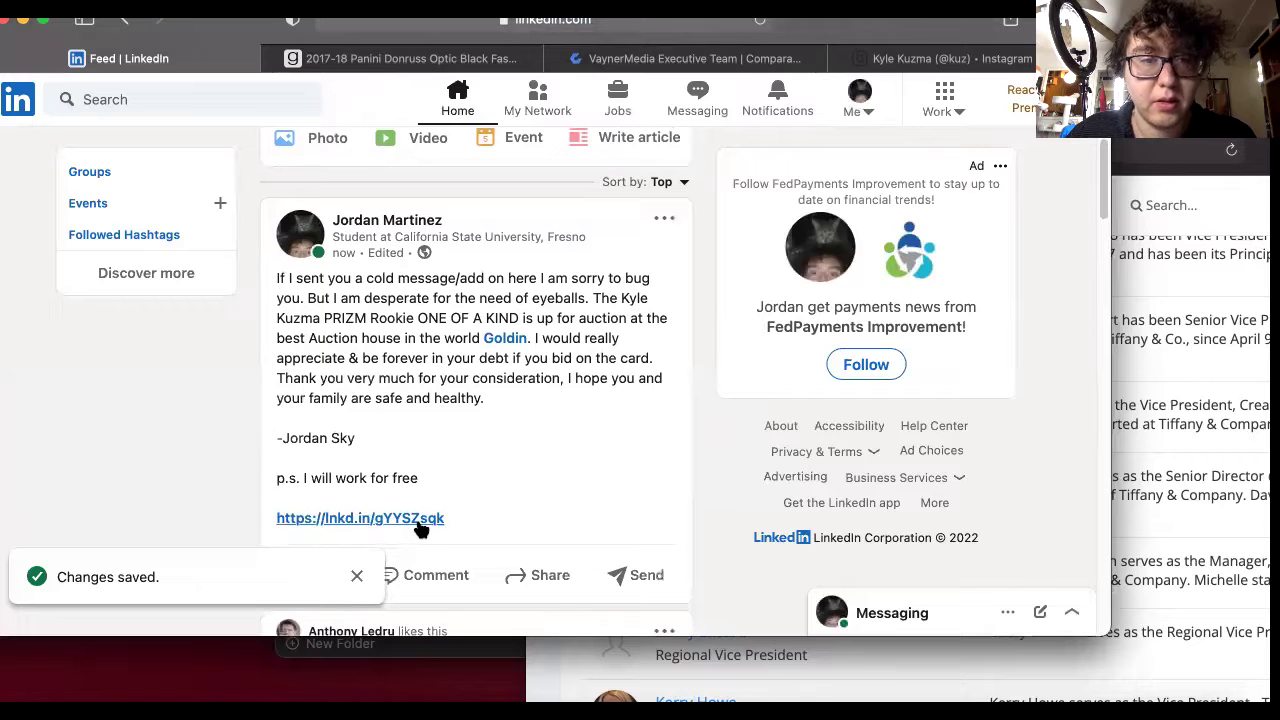
pyautogui.scroll(-1, 421, 527)
pyautogui.scroll(3, 464, 505)
pyautogui.scroll(-3, 519, 514)
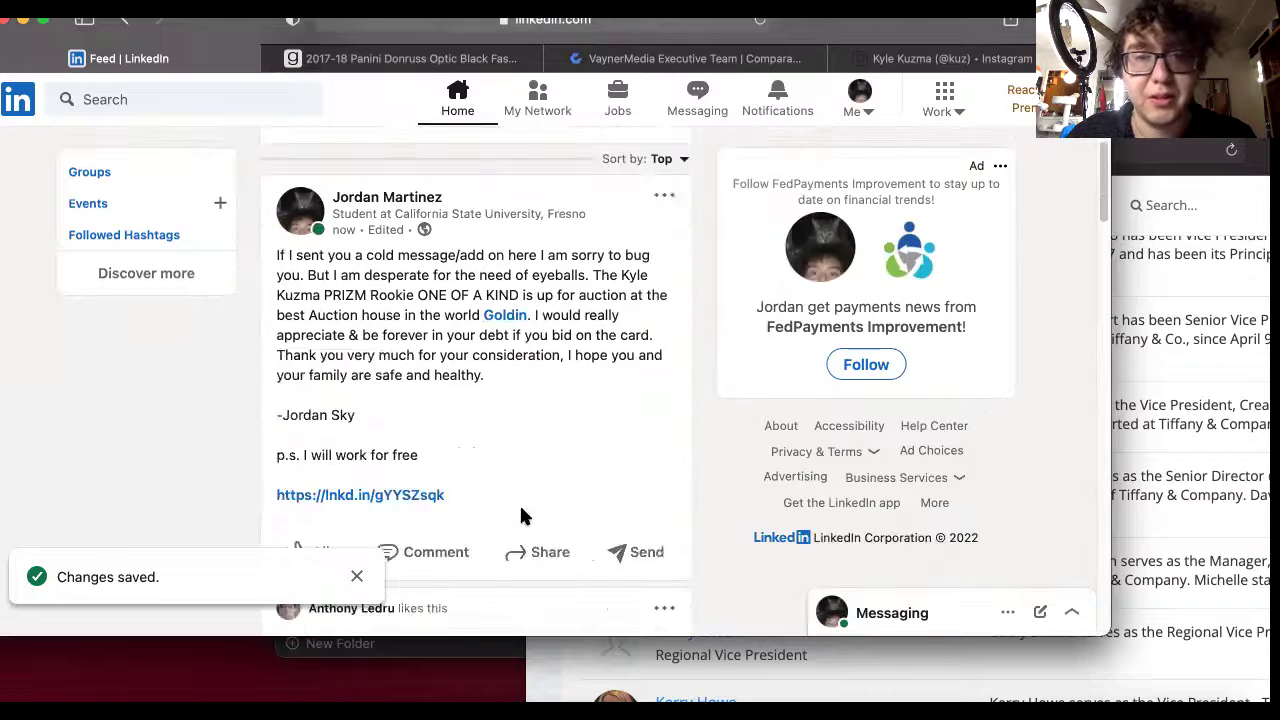
pyautogui.scroll(1, 521, 516)
pyautogui.scroll(5, 521, 516)
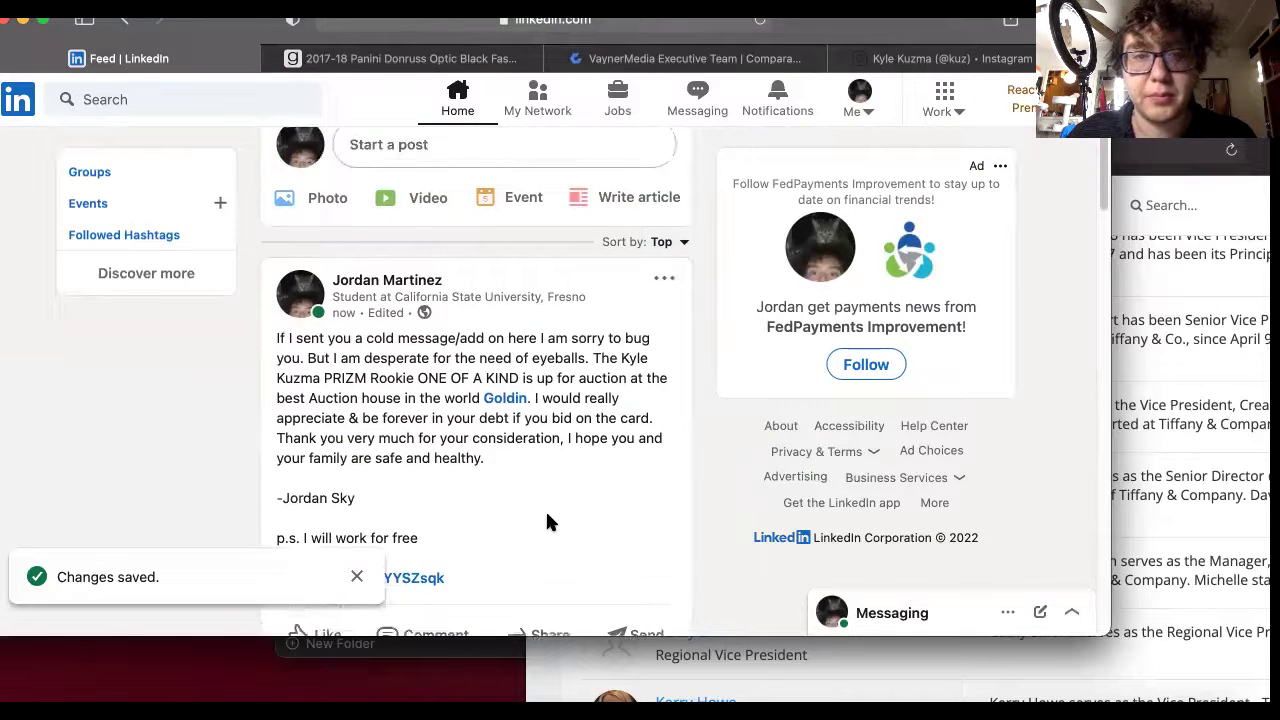
pyautogui.scroll(-1, 551, 523)
pyautogui.scroll(1, 327, 157)
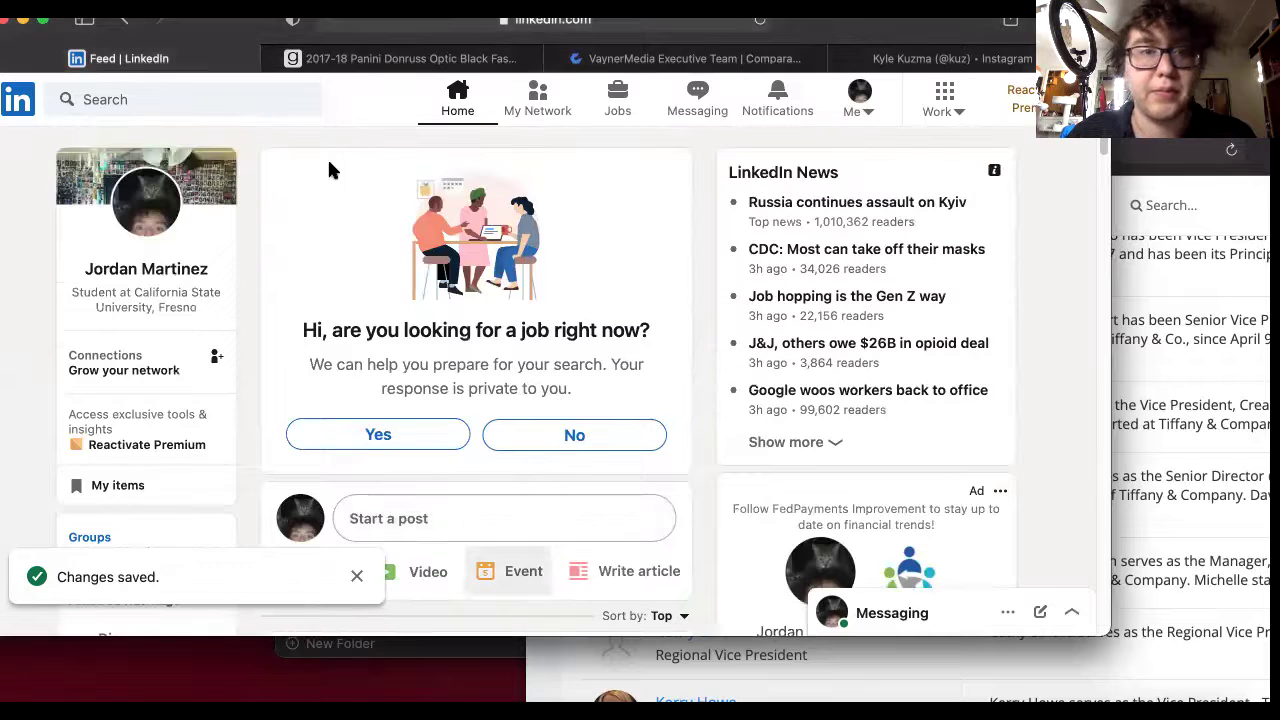
pyautogui.click(198, 100)
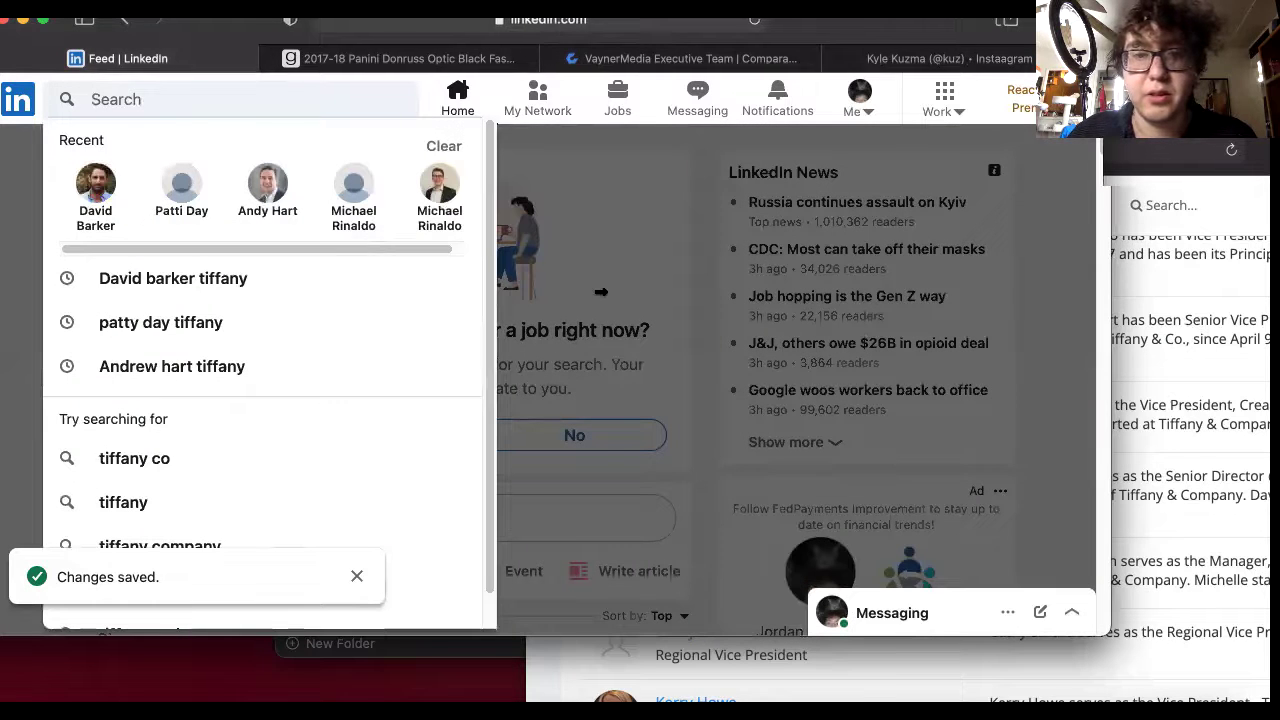
# Search people for the executive's name plus 'tiffany' to find the Director, Global Benefits.
pyautogui.moveTo(1109, 312); pyautogui.dragTo(491, 298)
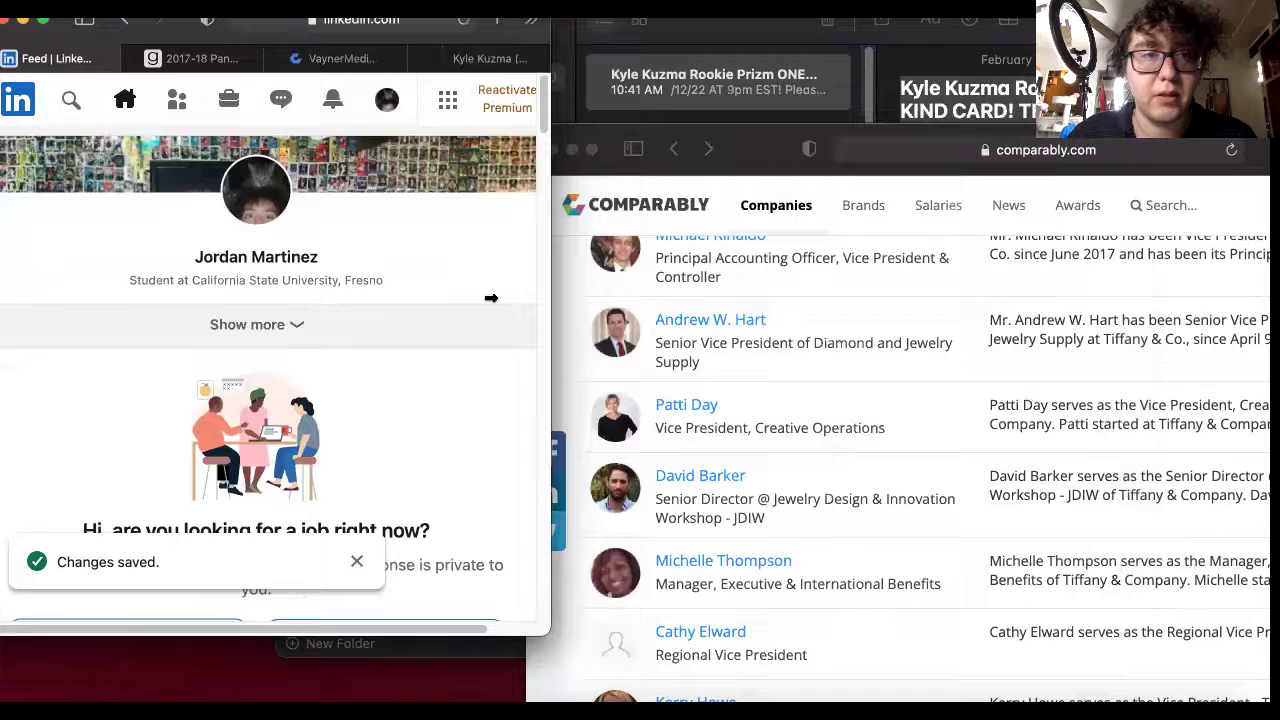
pyautogui.click(71, 99)
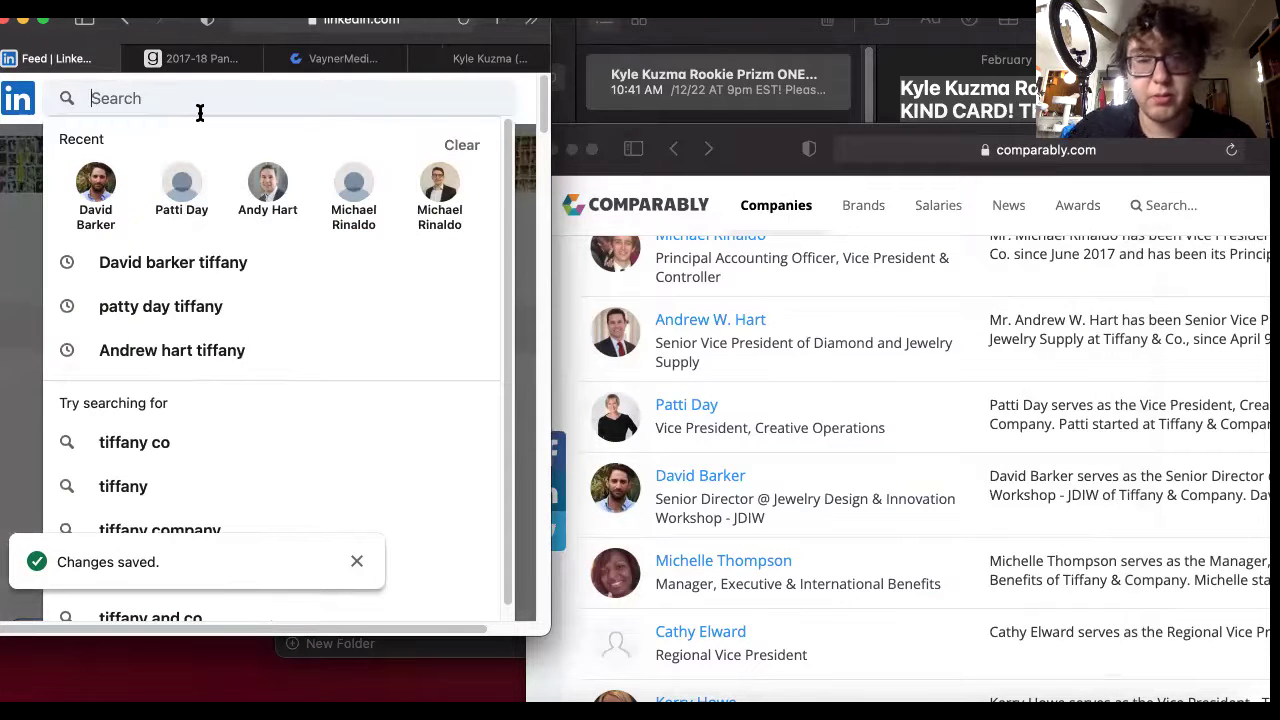
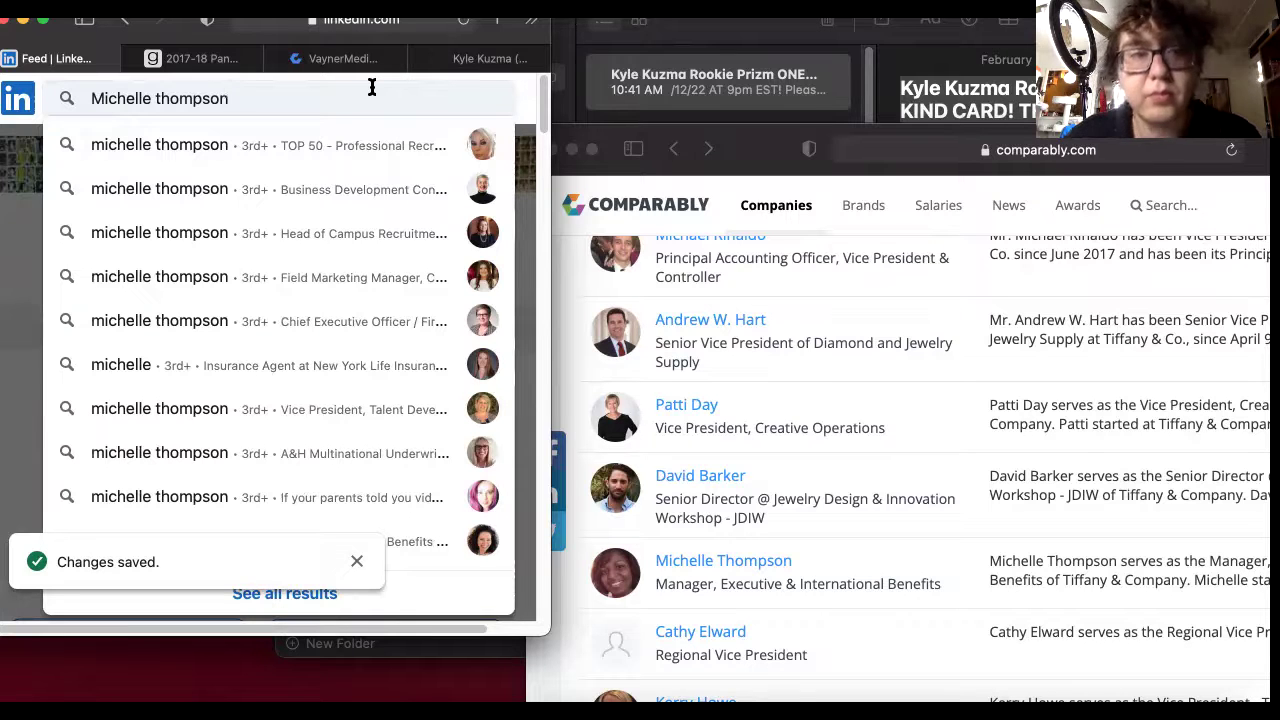
pyautogui.write('tiffa')
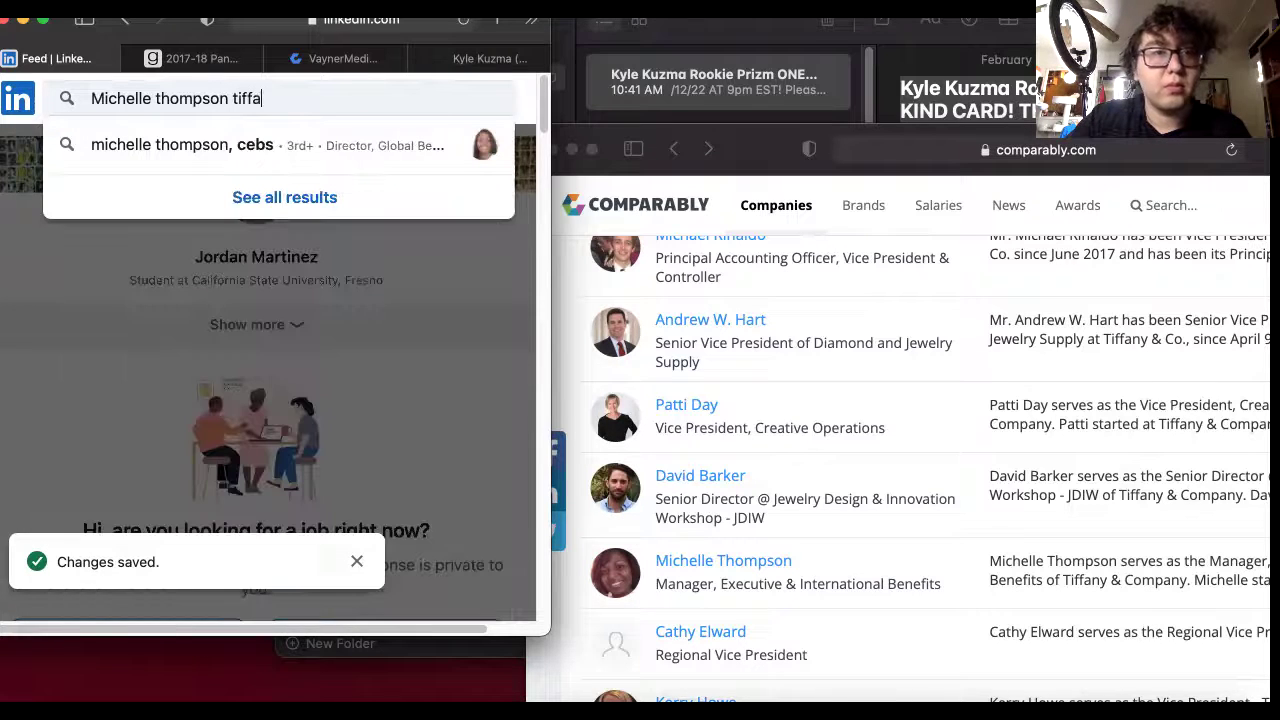
pyautogui.write('ny')
pyautogui.press('Return')
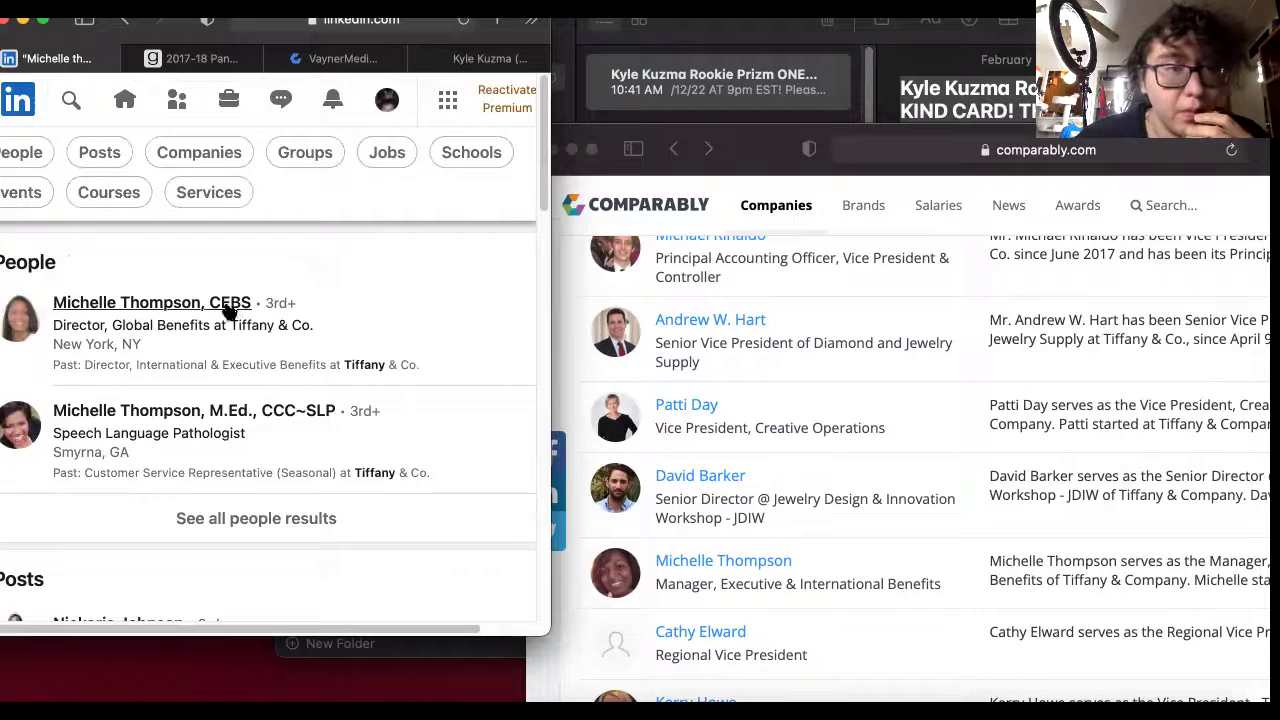
# Start a connection invitation with a note to the benefits director, removing the mistakenly pasted link.
pyautogui.click(449, 274)
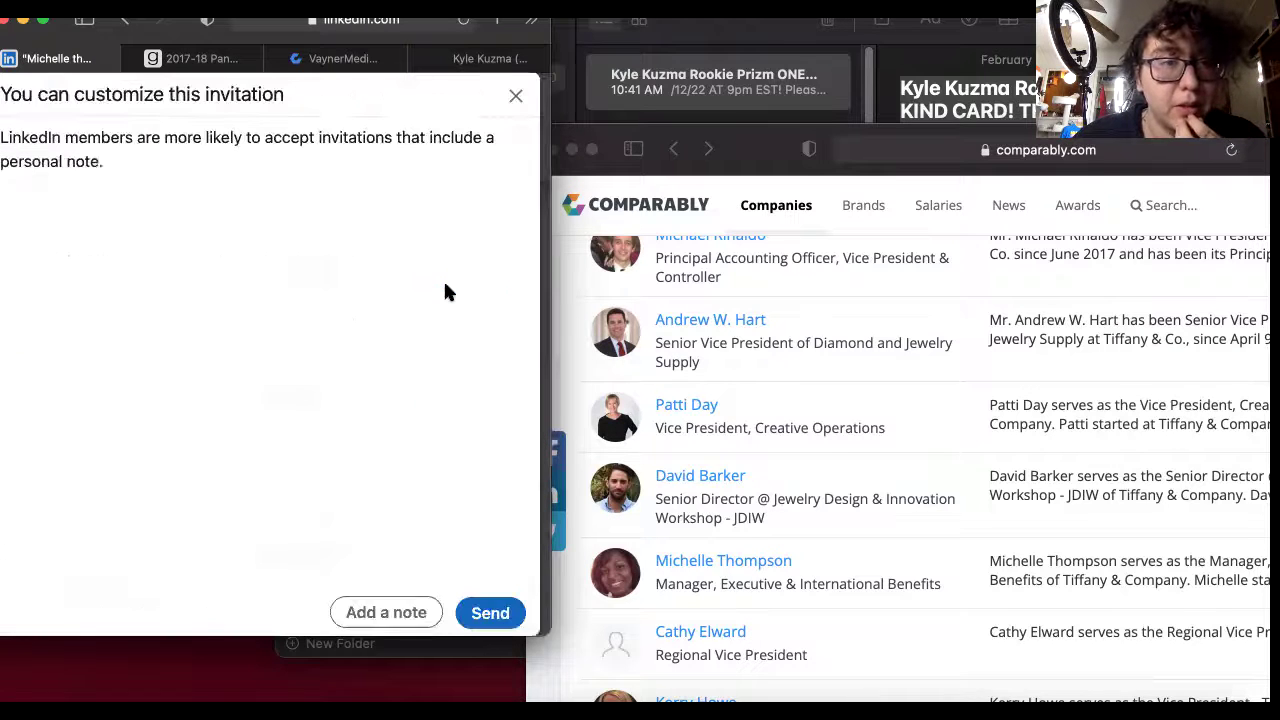
pyautogui.click(391, 613)
pyautogui.rightClick(95, 174)
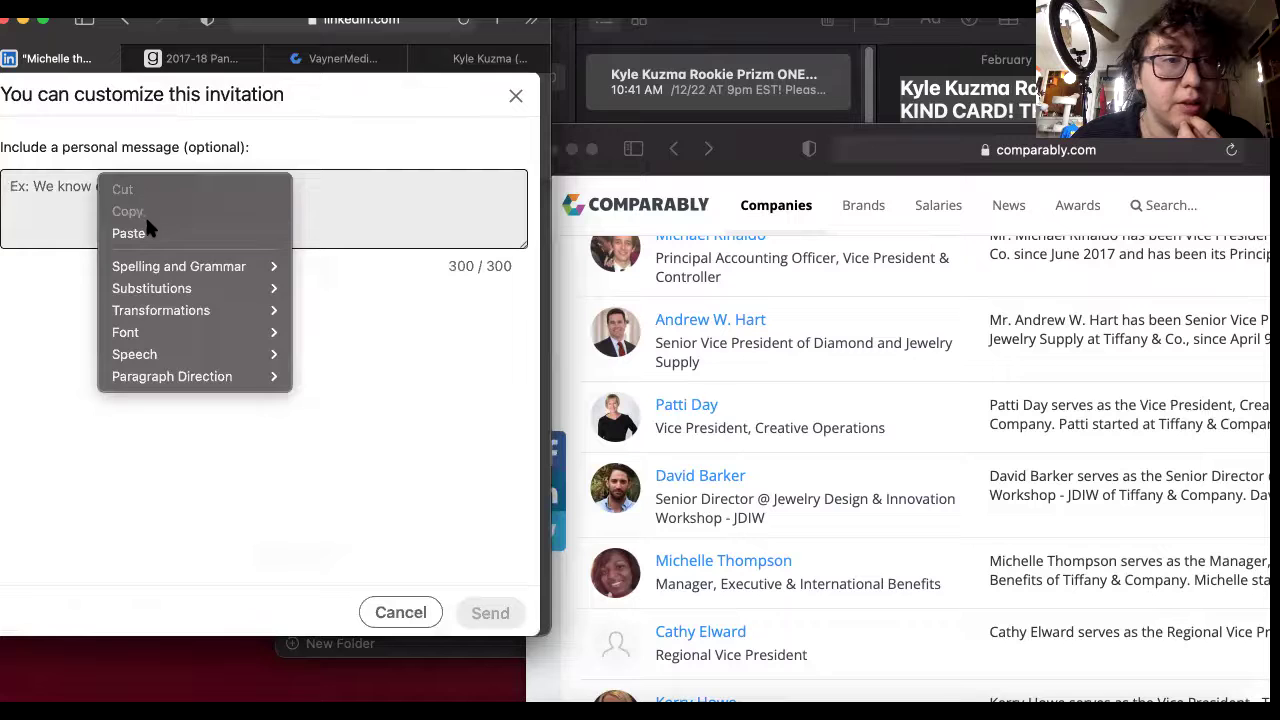
pyautogui.click(128, 233)
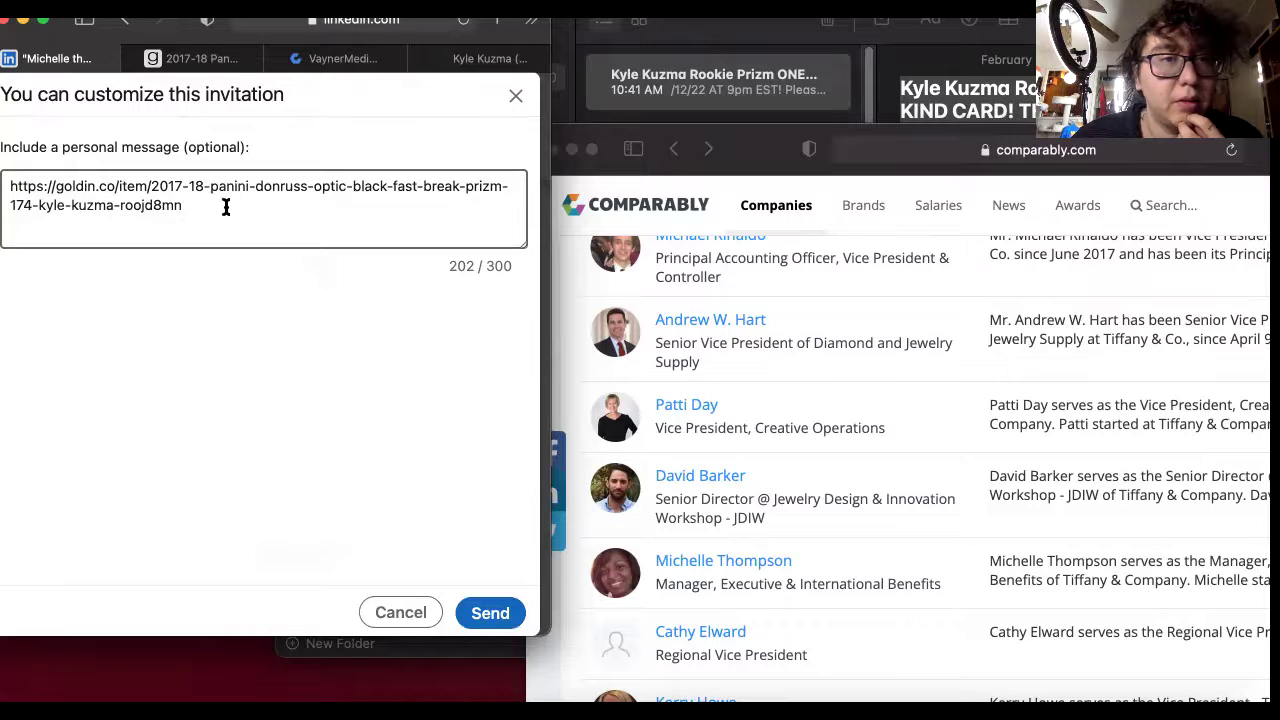
pyautogui.press('super+a')
pyautogui.press('BackSpace')
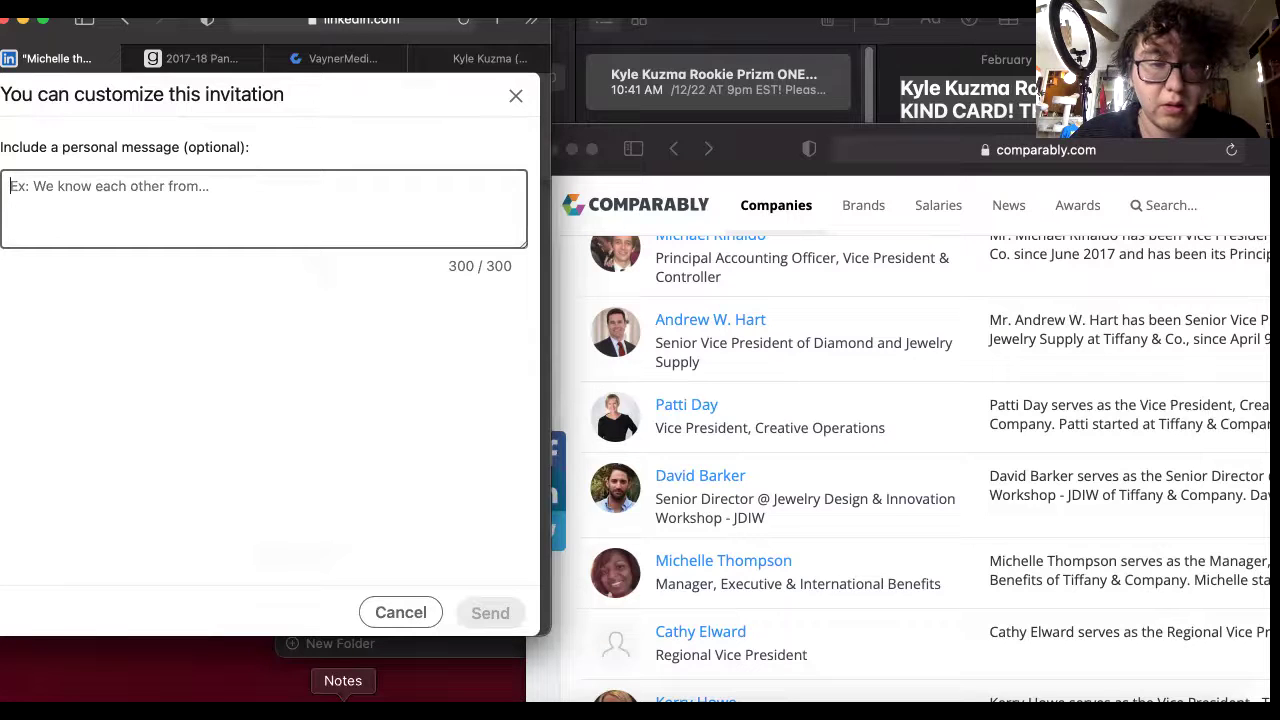
# Copy the auction message from Notes into the invitation note and send it.
pyautogui.click(343, 705)
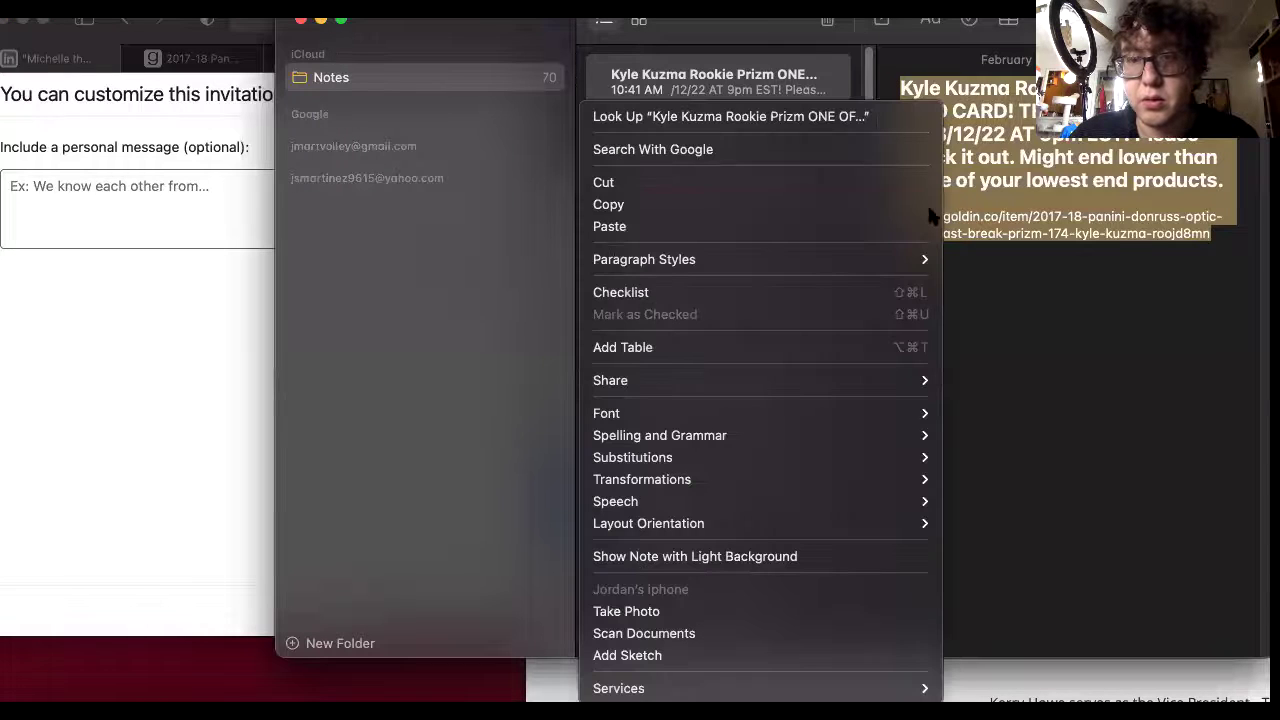
pyautogui.rightClick(950, 215)
pyautogui.click(762, 204)
pyautogui.rightClick(106, 186)
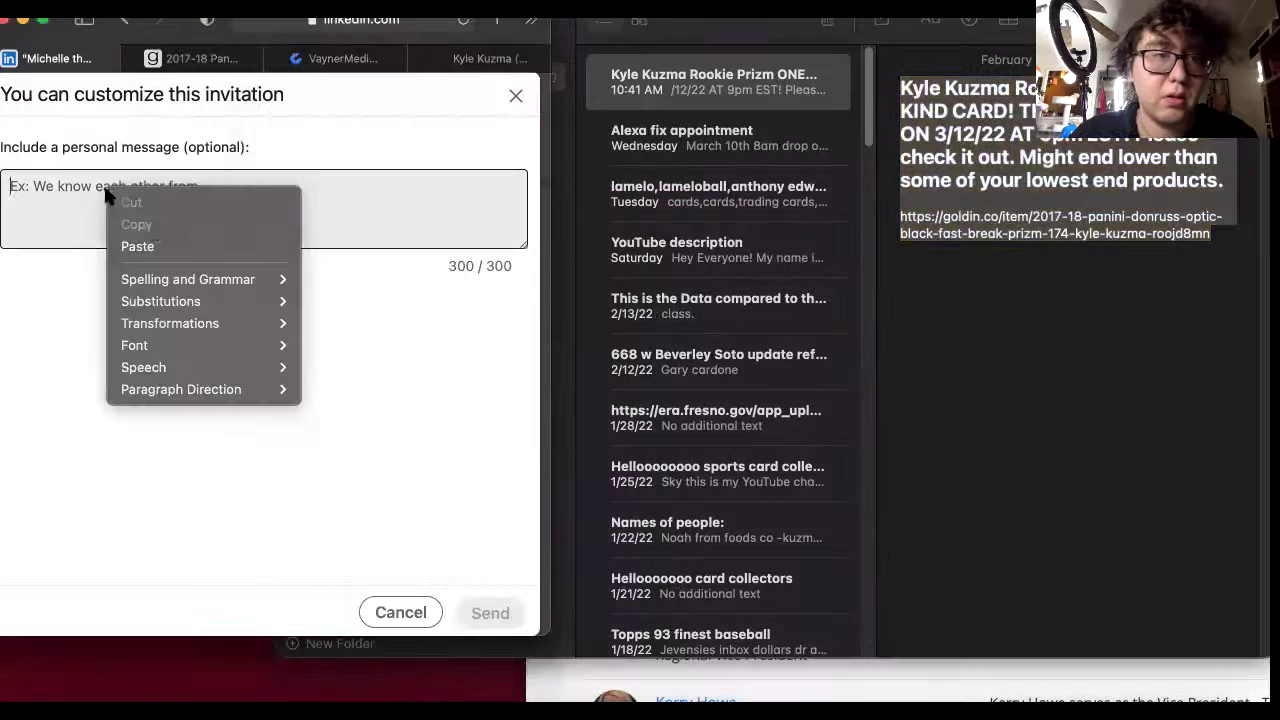
pyautogui.press('Return')
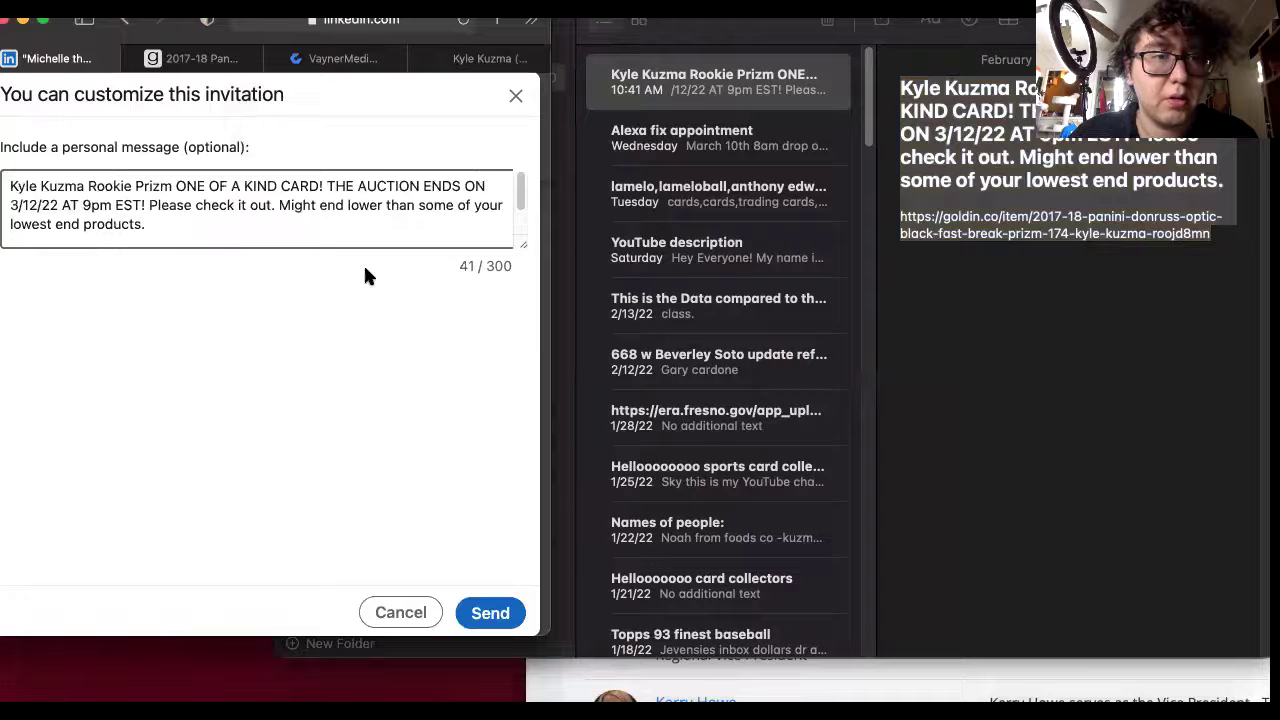
pyautogui.click(490, 612)
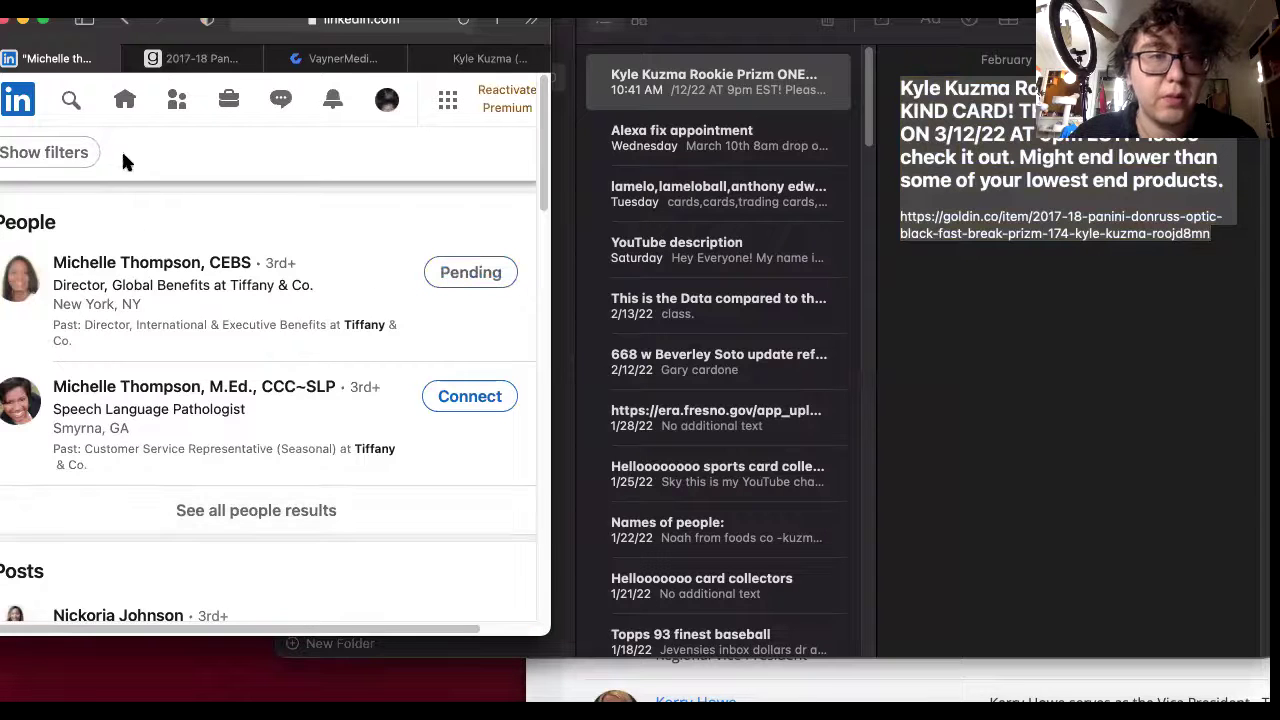
# Replace the previous query with the regional vice president's name plus 'tiffany' and search.
pyautogui.click(588, 46)
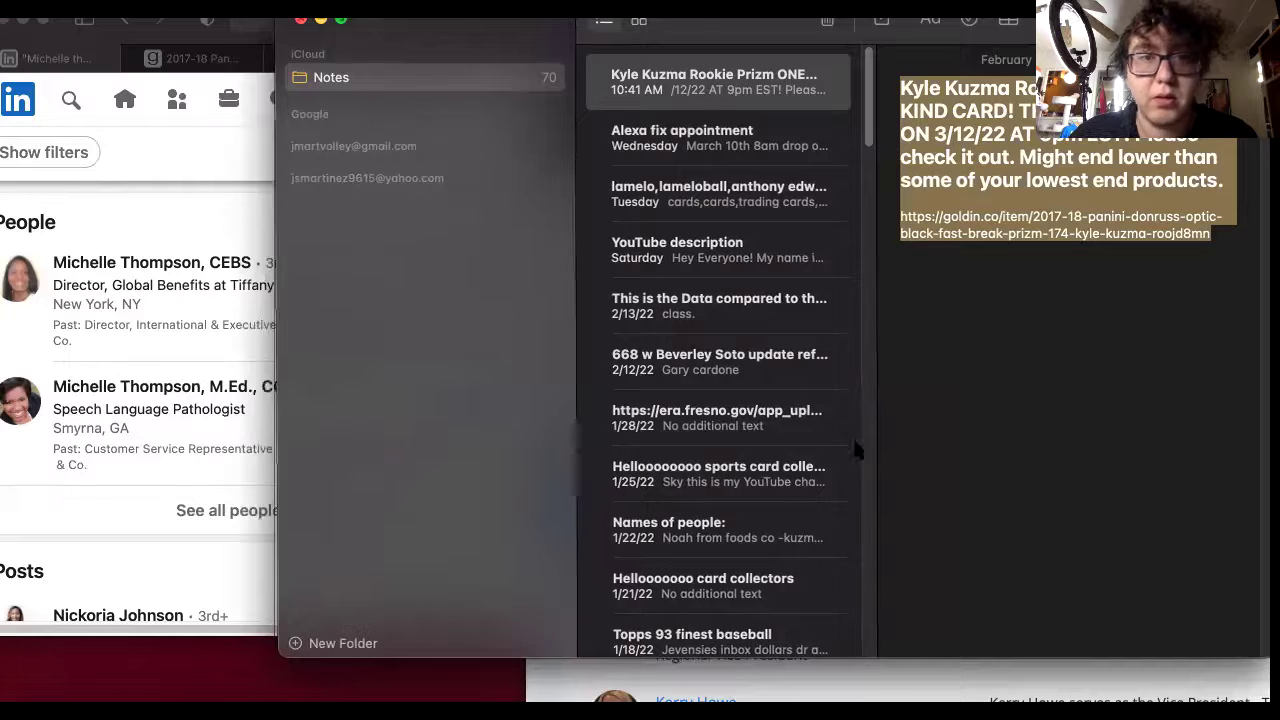
pyautogui.press('super+Tab')
pyautogui.scroll(-3, 843, 471)
pyautogui.scroll(-1, 897, 520)
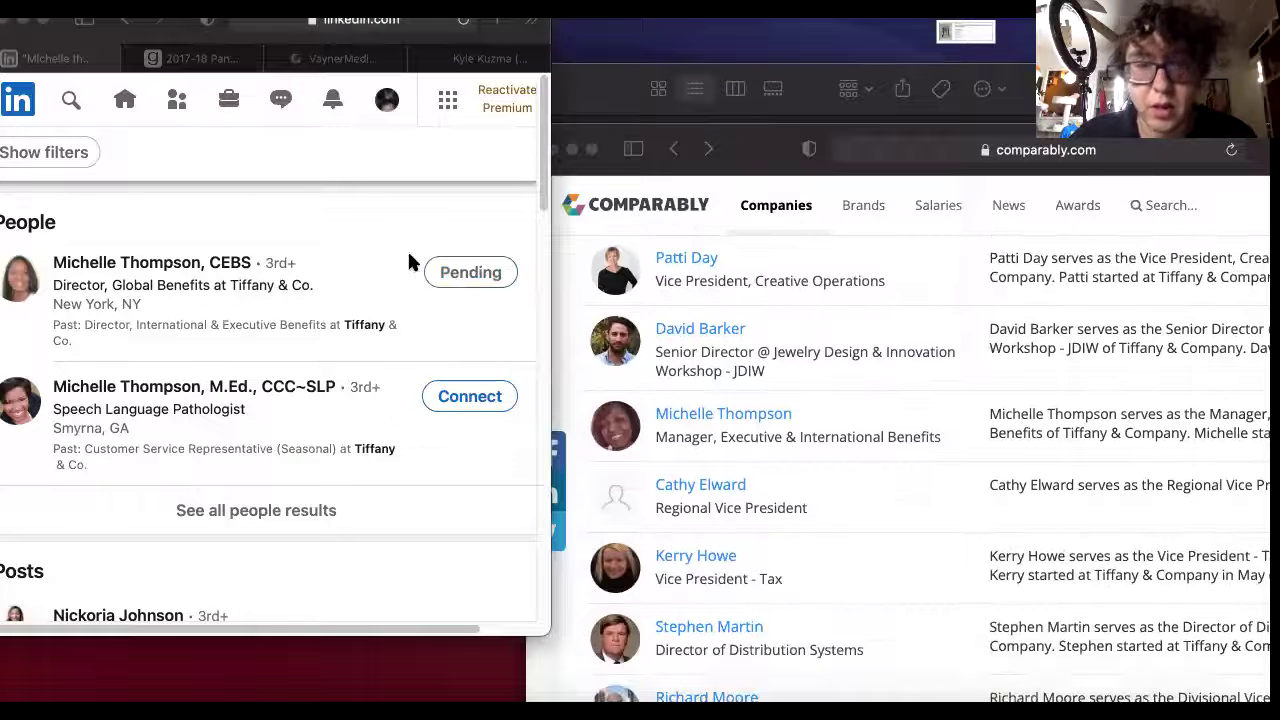
pyautogui.click(68, 100)
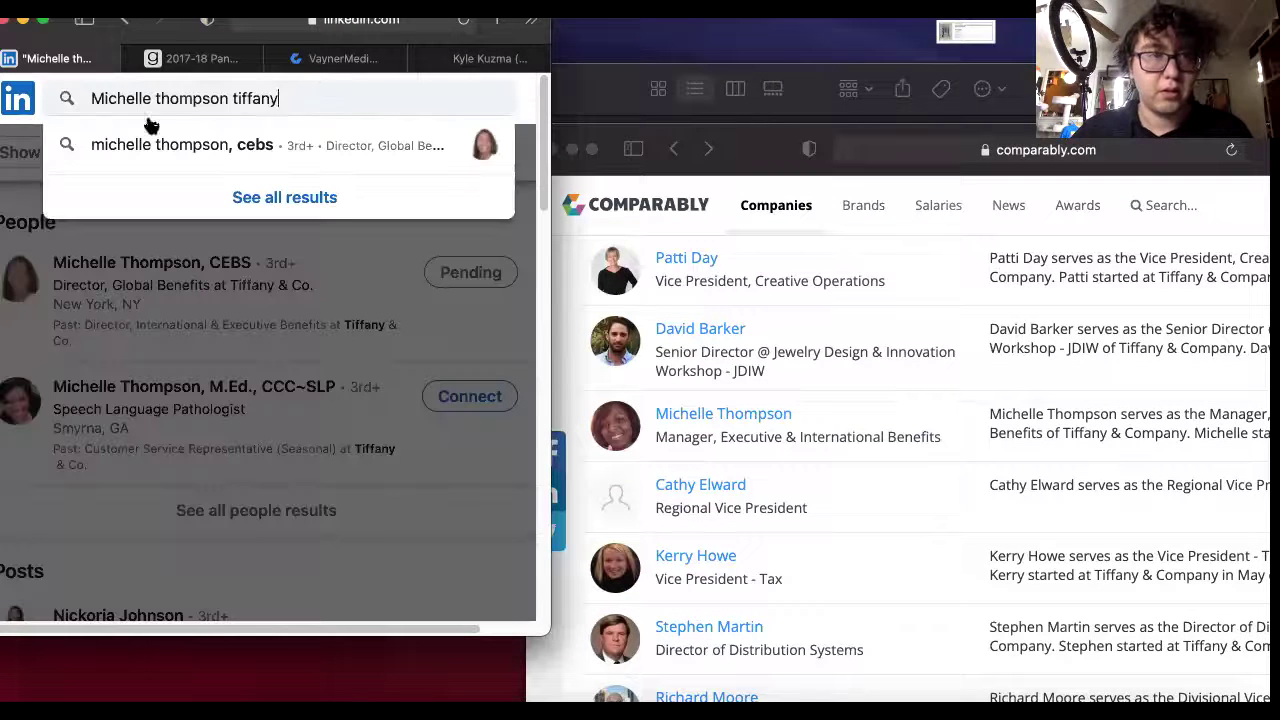
pyautogui.moveTo(316, 92); pyautogui.dragTo(73, 104)
pyautogui.press('BackSpace')
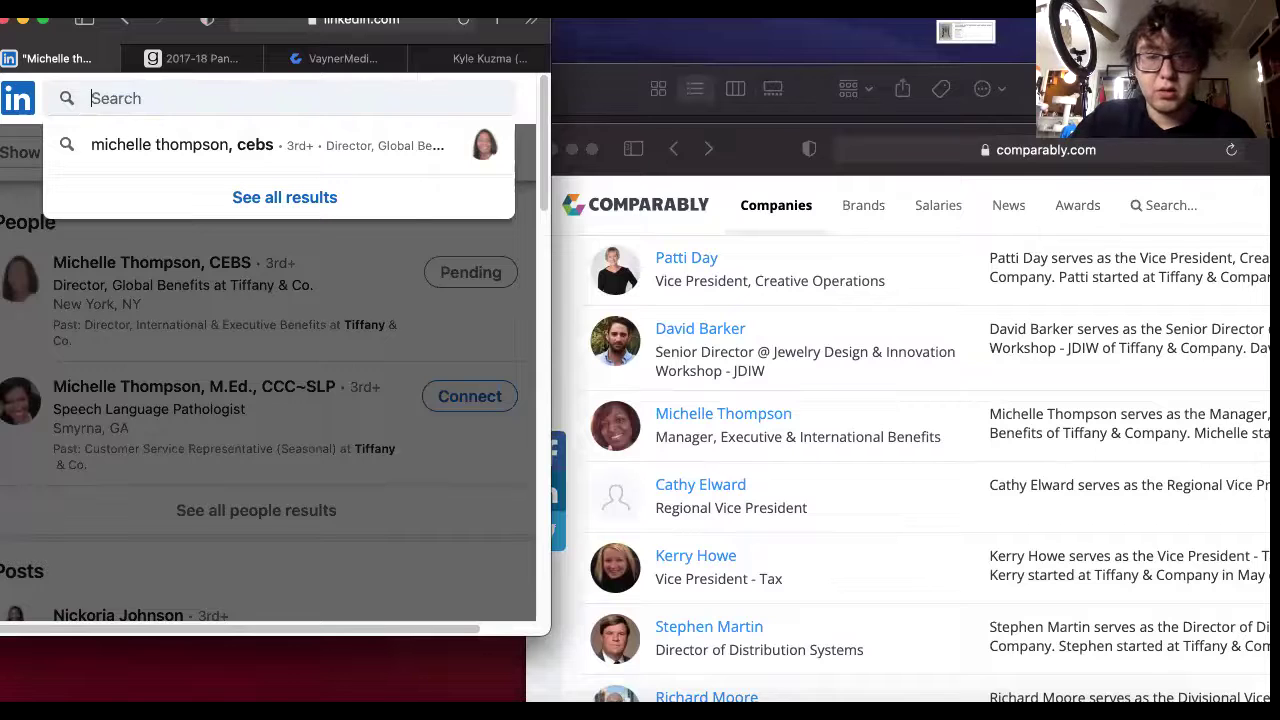
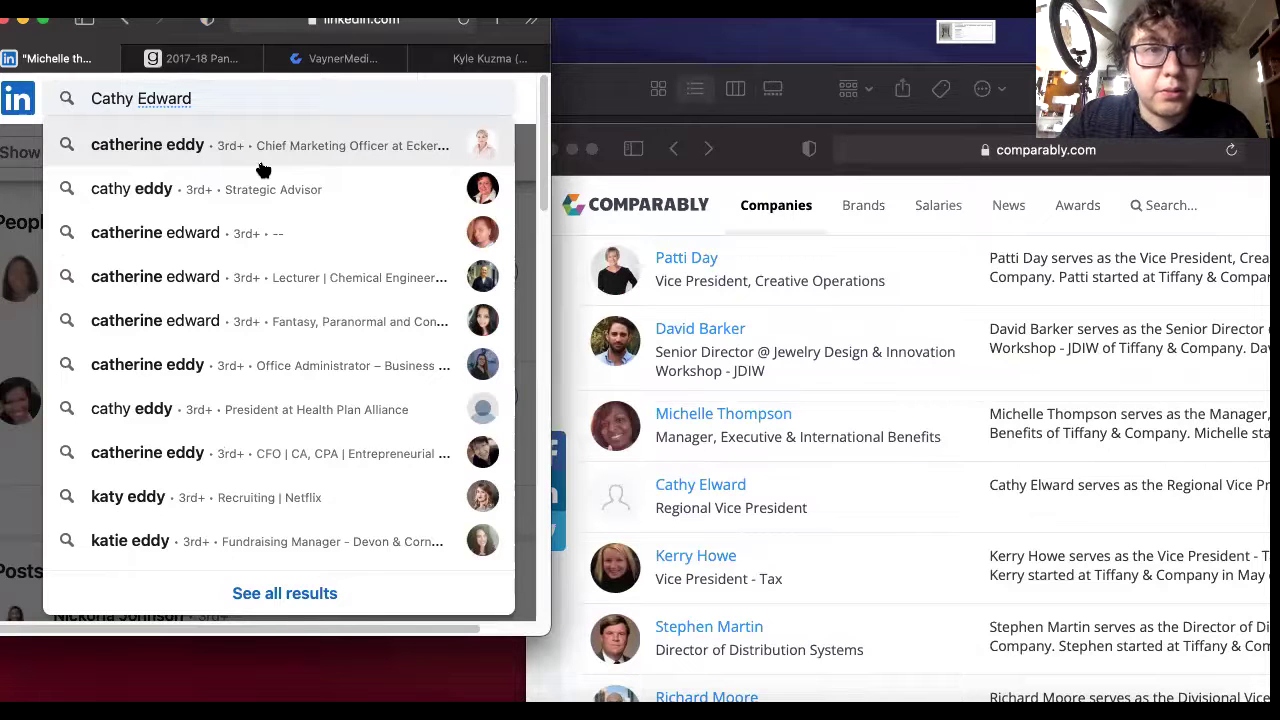
pyautogui.write('ti')
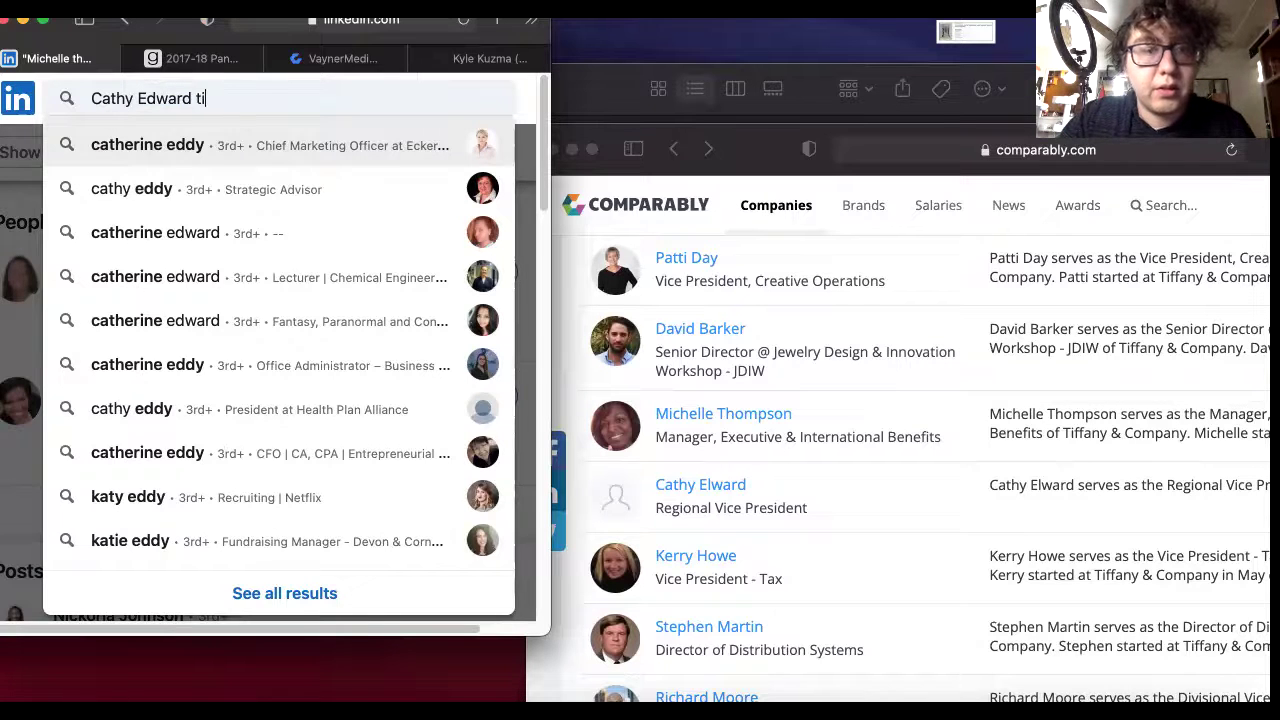
pyautogui.write('ffany')
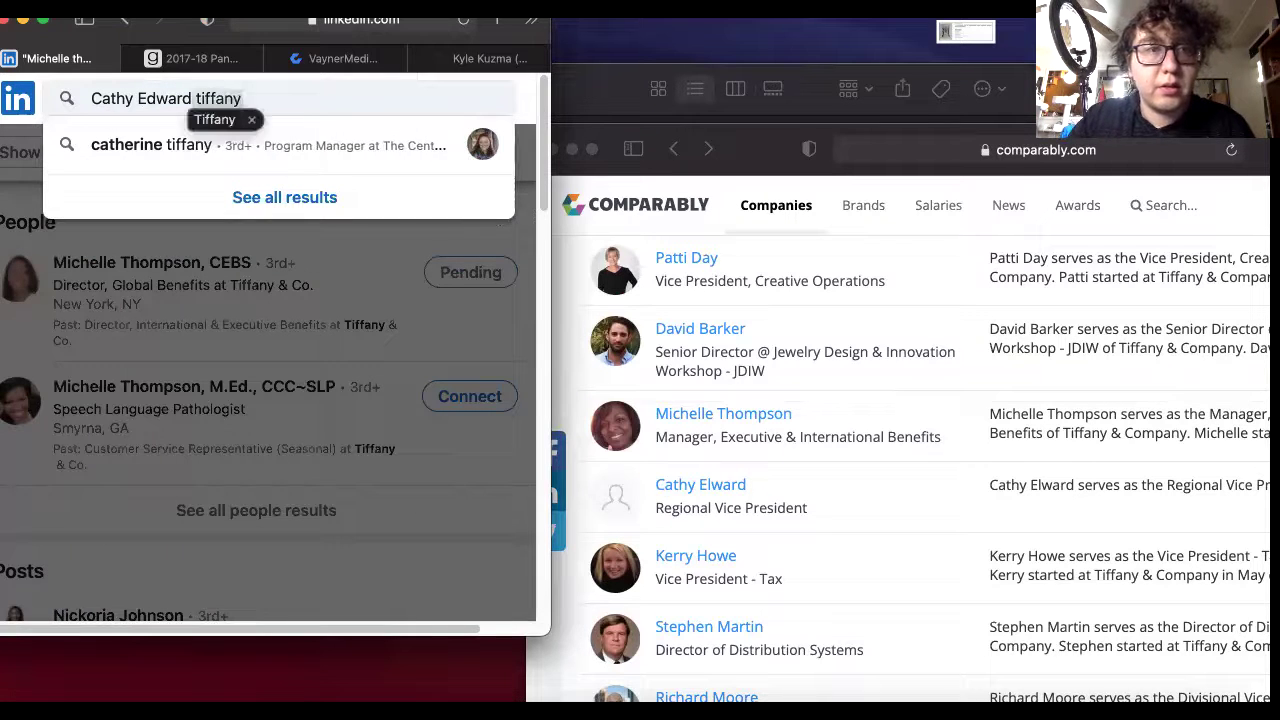
pyautogui.press('Return')
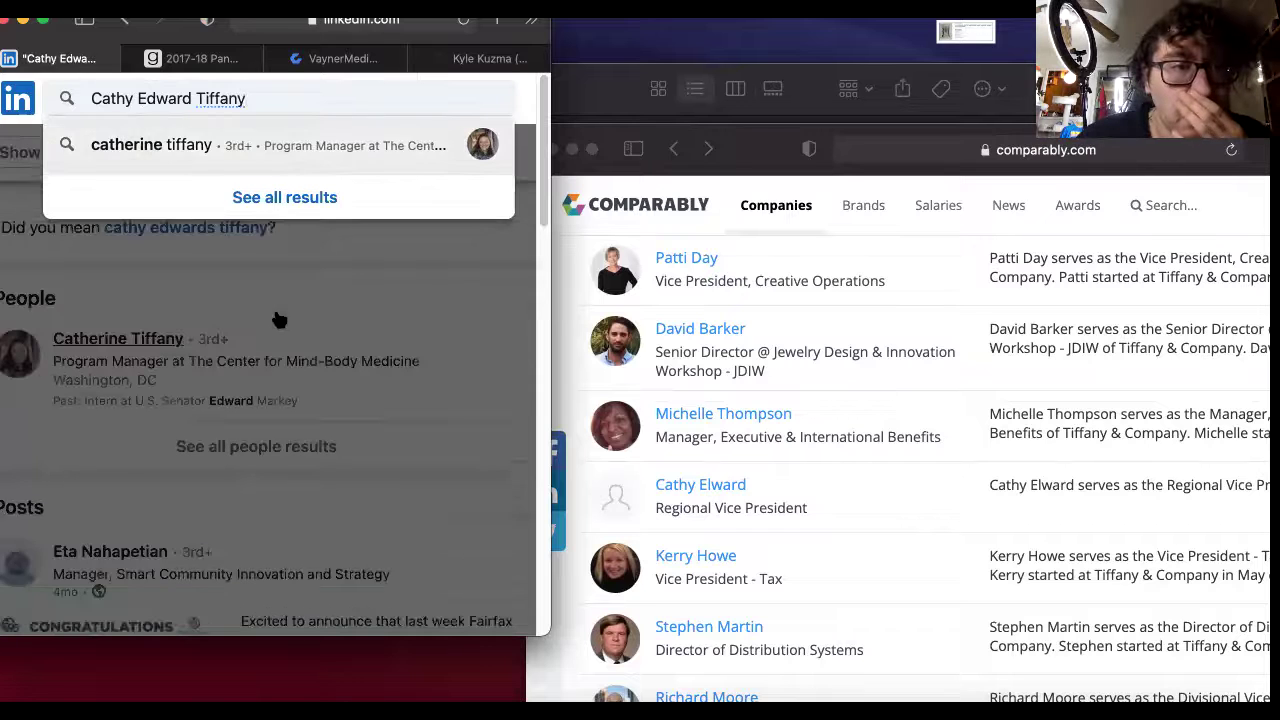
# Refine the query with 'and co', then trim the company words back out.
pyautogui.click(338, 305)
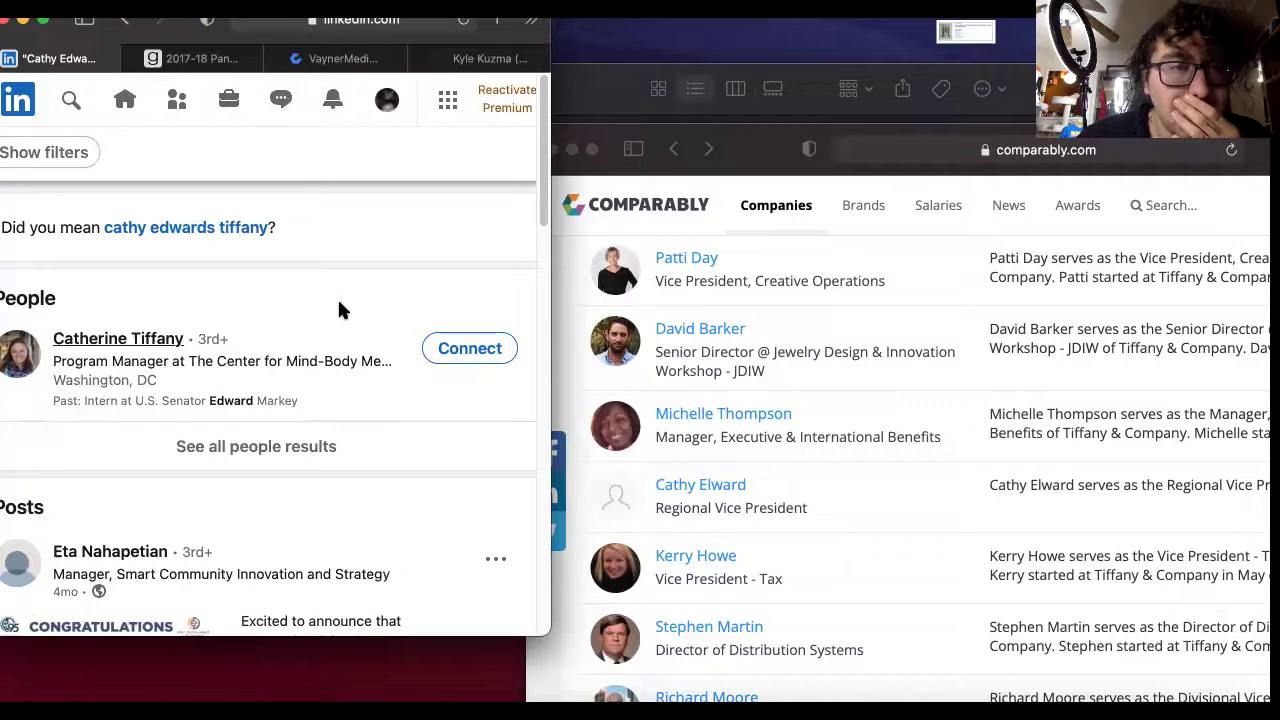
pyautogui.click(74, 97)
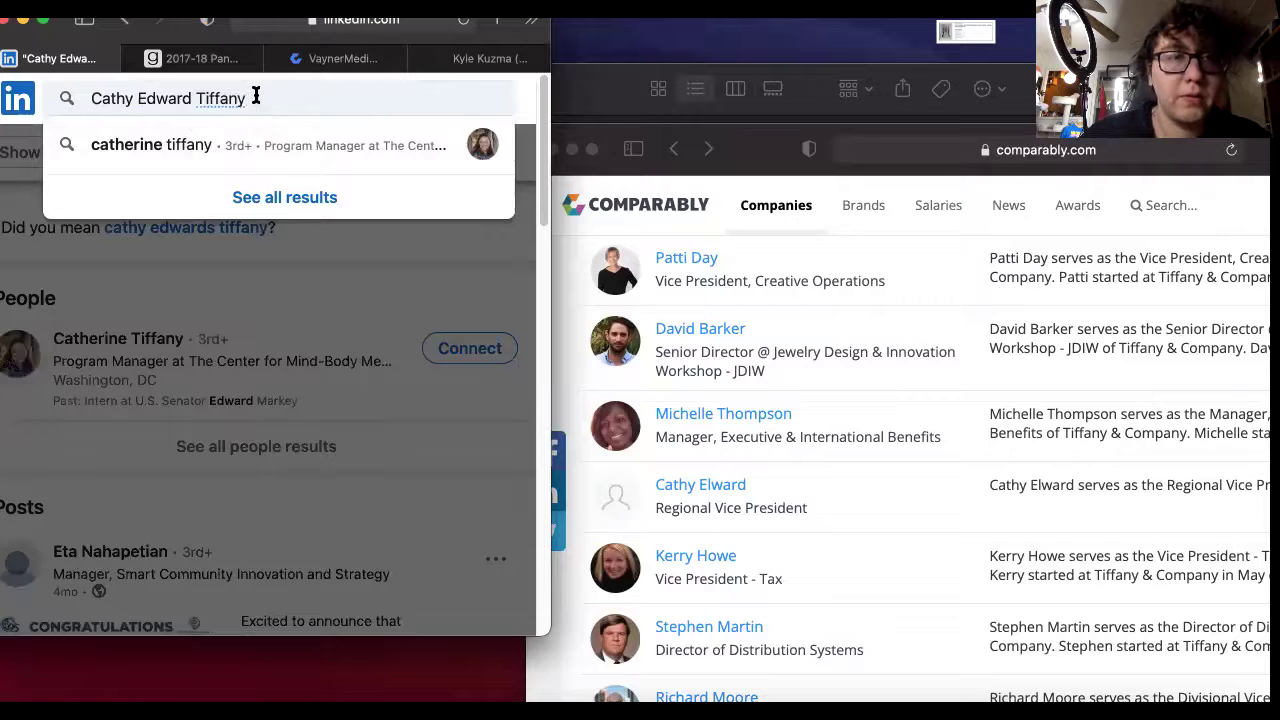
pyautogui.write('and co')
pyautogui.press('Return')
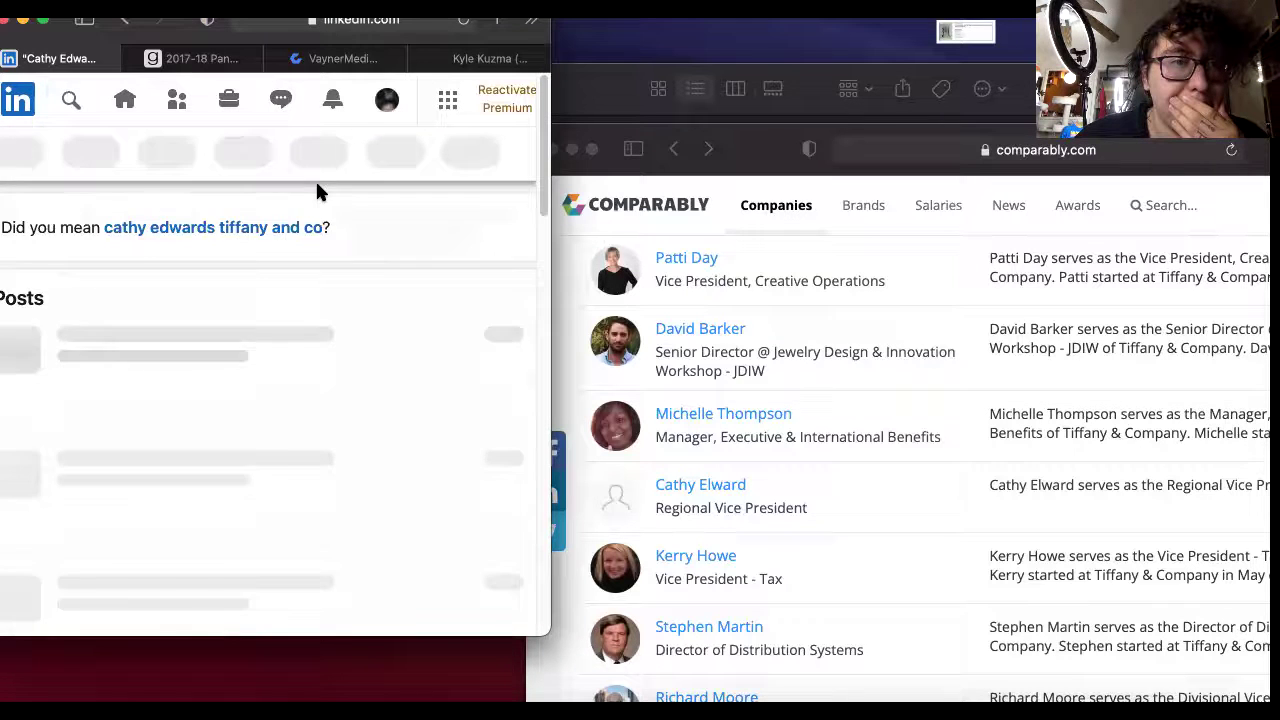
pyautogui.click(71, 98)
pyautogui.moveTo(299, 98); pyautogui.dragTo(196, 99)
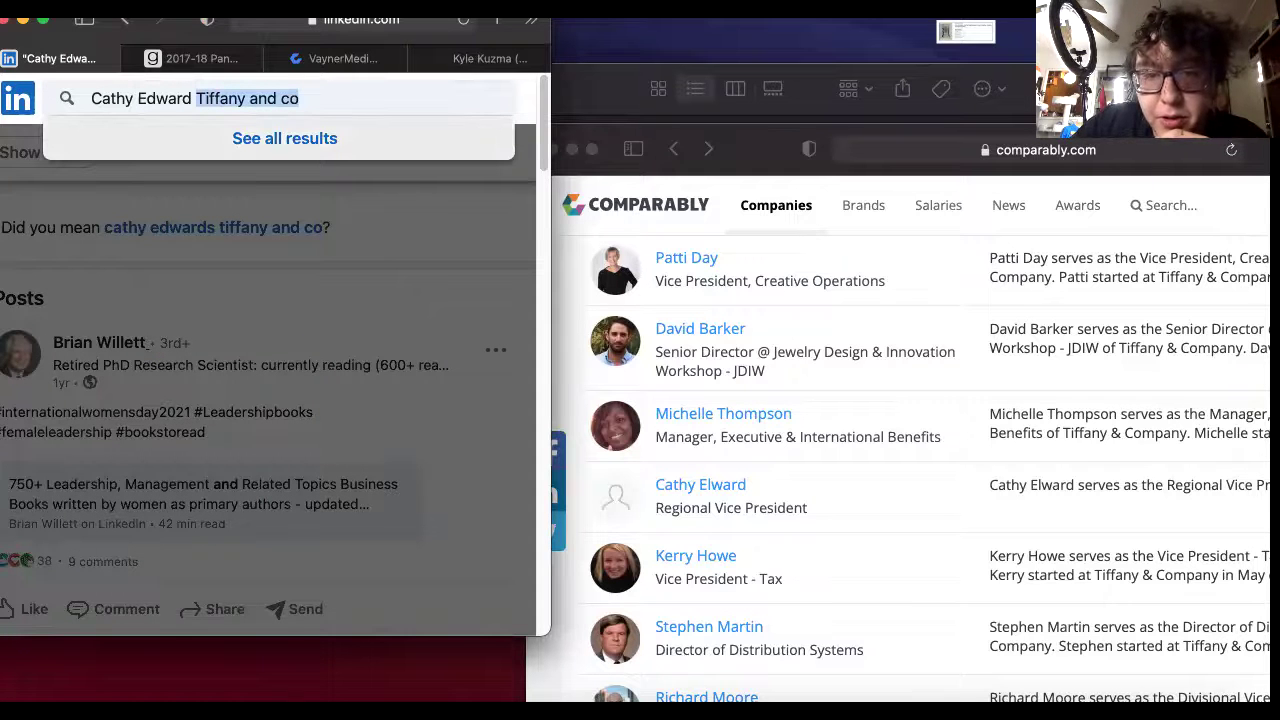
pyautogui.press('BackSpace')
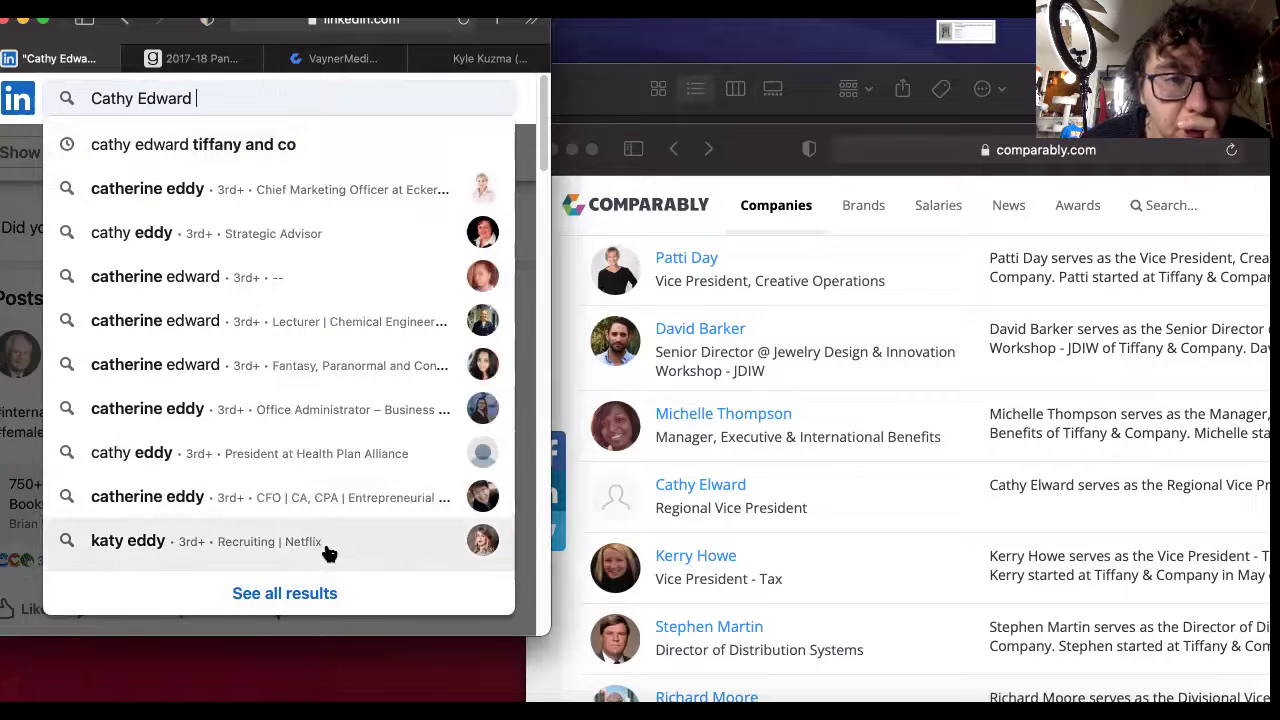
# Run the name-plus-Tiffany-and-co suggestion and open all people results.
pyautogui.click(252, 144)
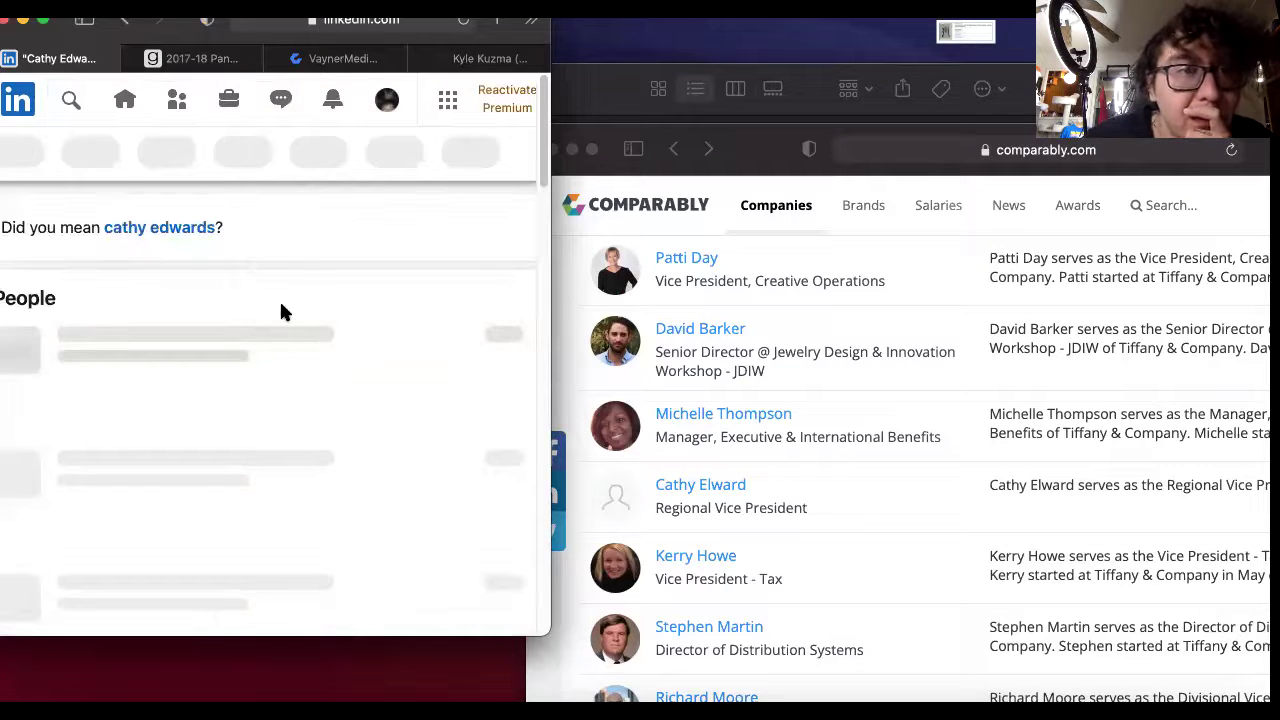
pyautogui.scroll(-2, 380, 420)
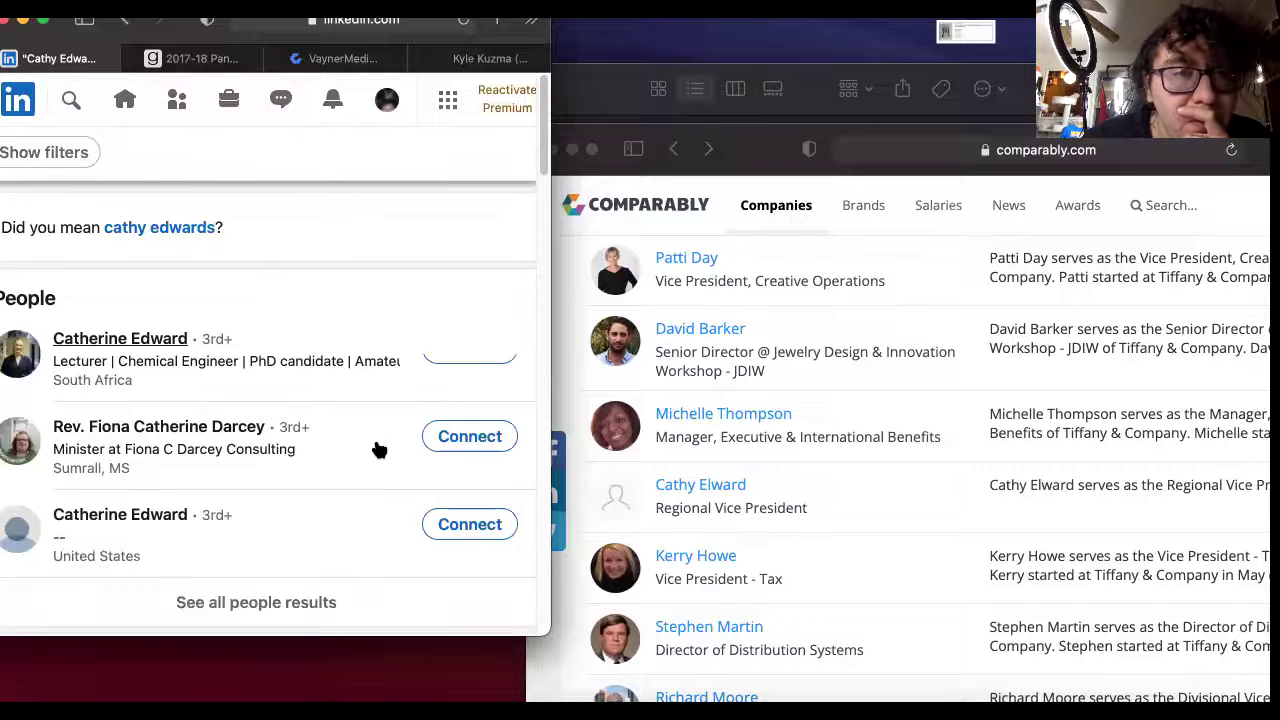
pyautogui.click(243, 553)
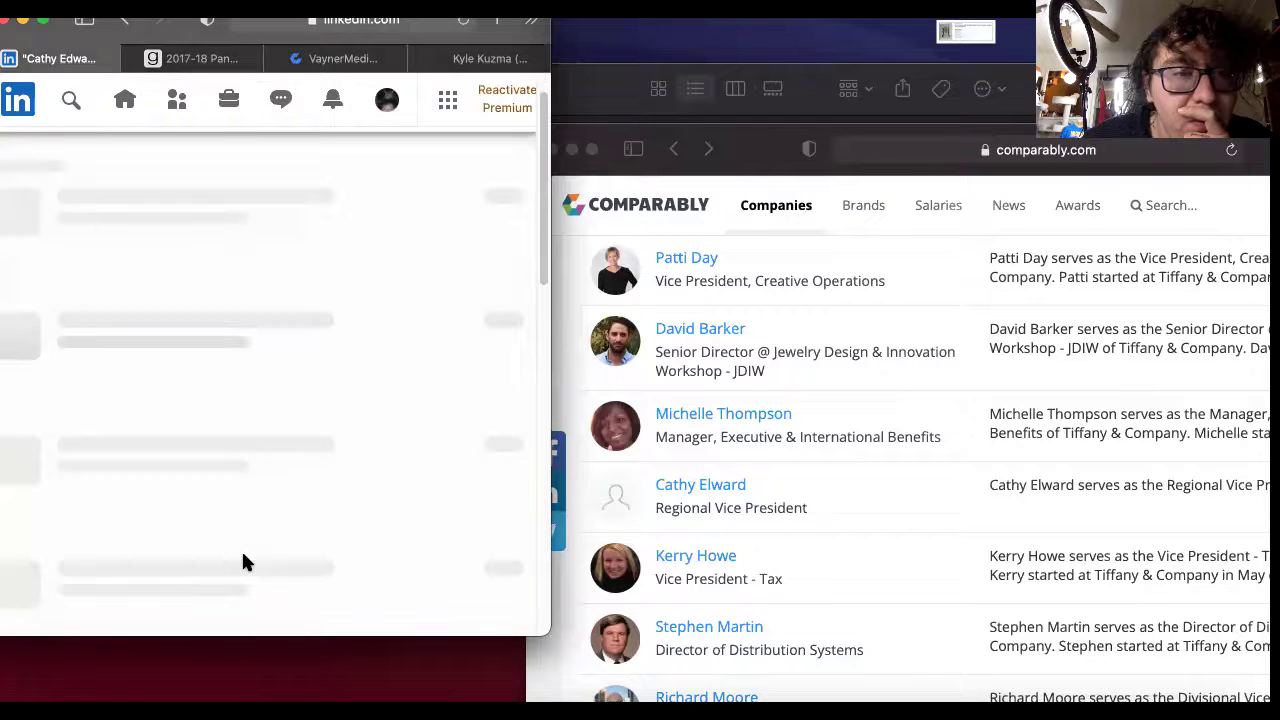
pyautogui.scroll(-1, 246, 526)
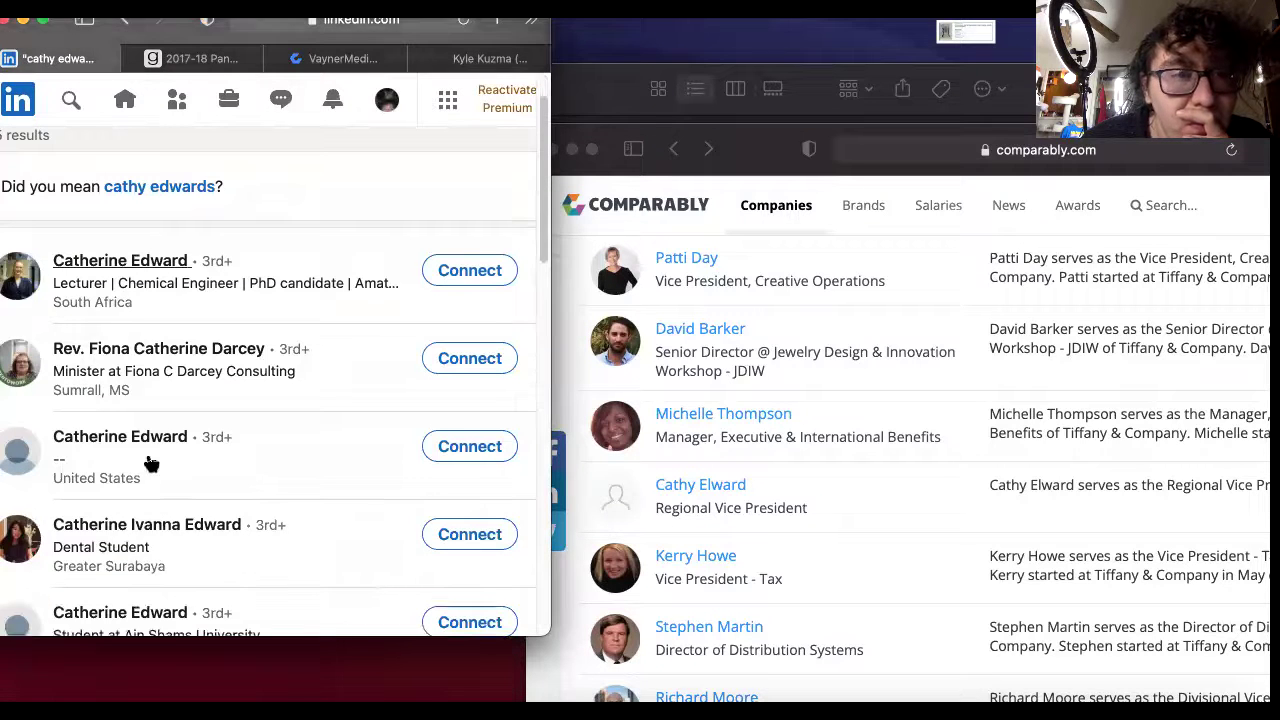
# Inspect the unrelated United States profile, then go back to the results list.
pyautogui.click(137, 437)
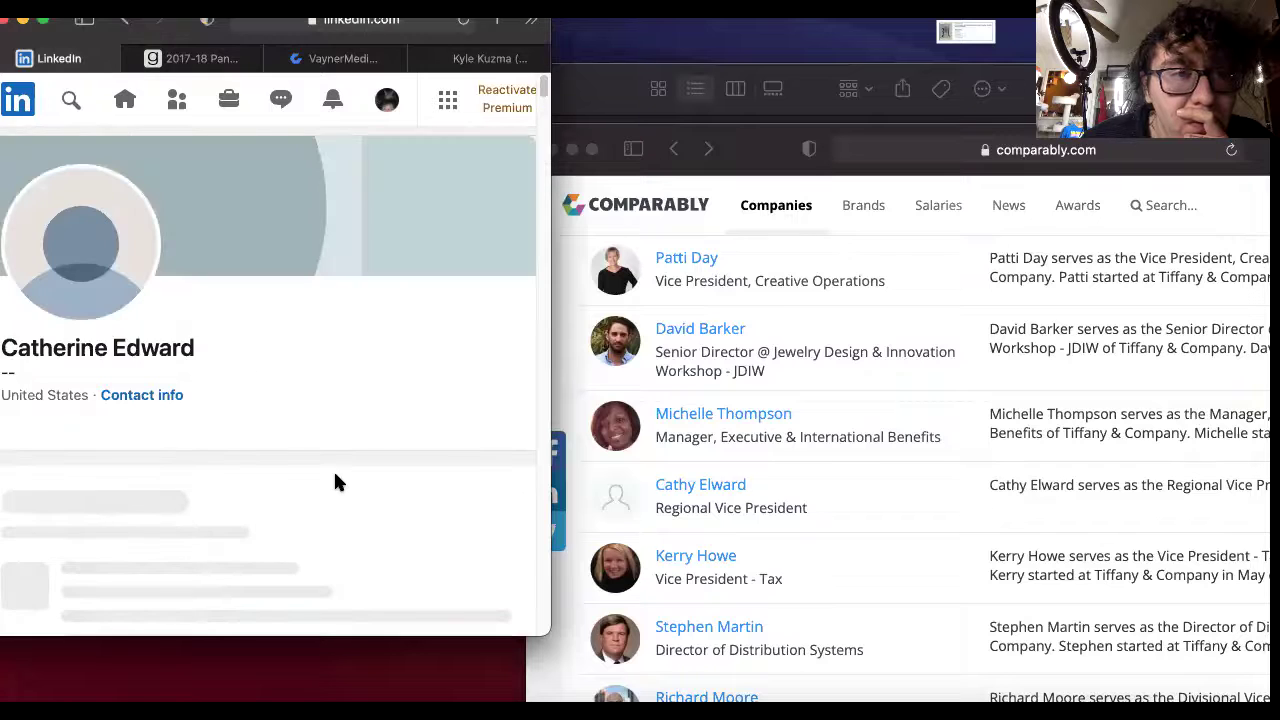
pyautogui.scroll(-3, 355, 465)
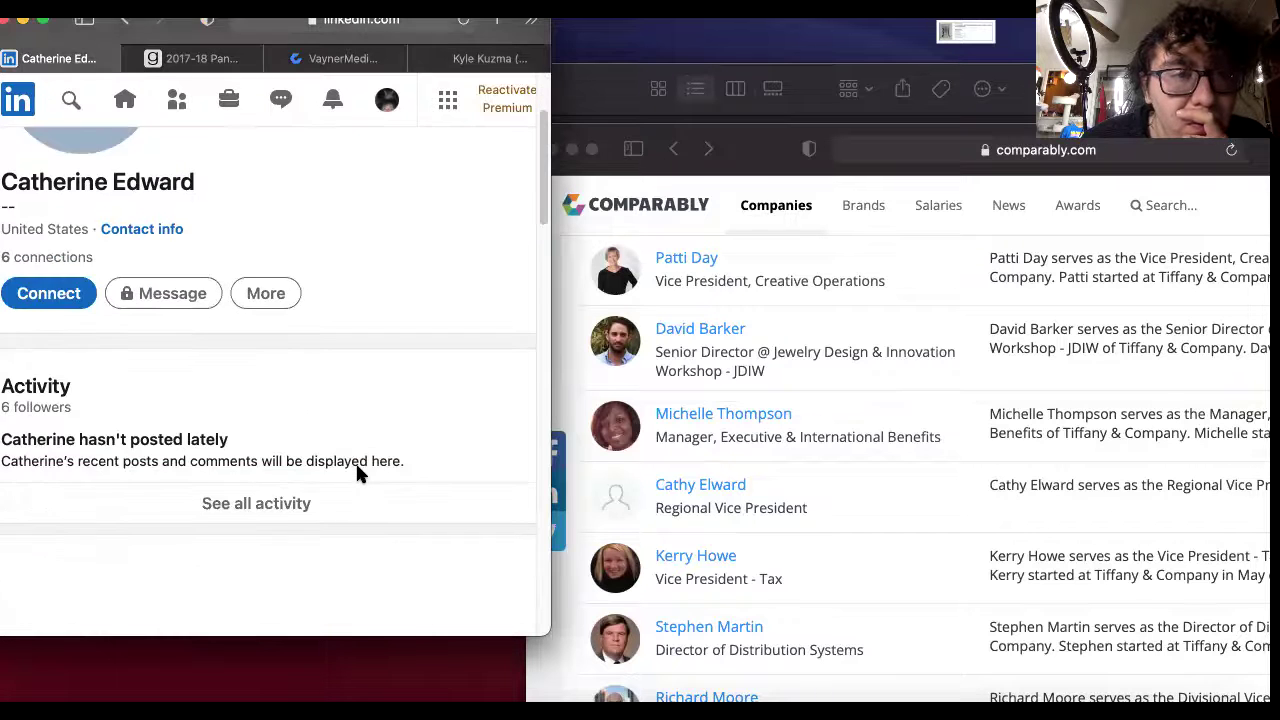
pyautogui.scroll(-4, 358, 470)
pyautogui.scroll(-3, 360, 475)
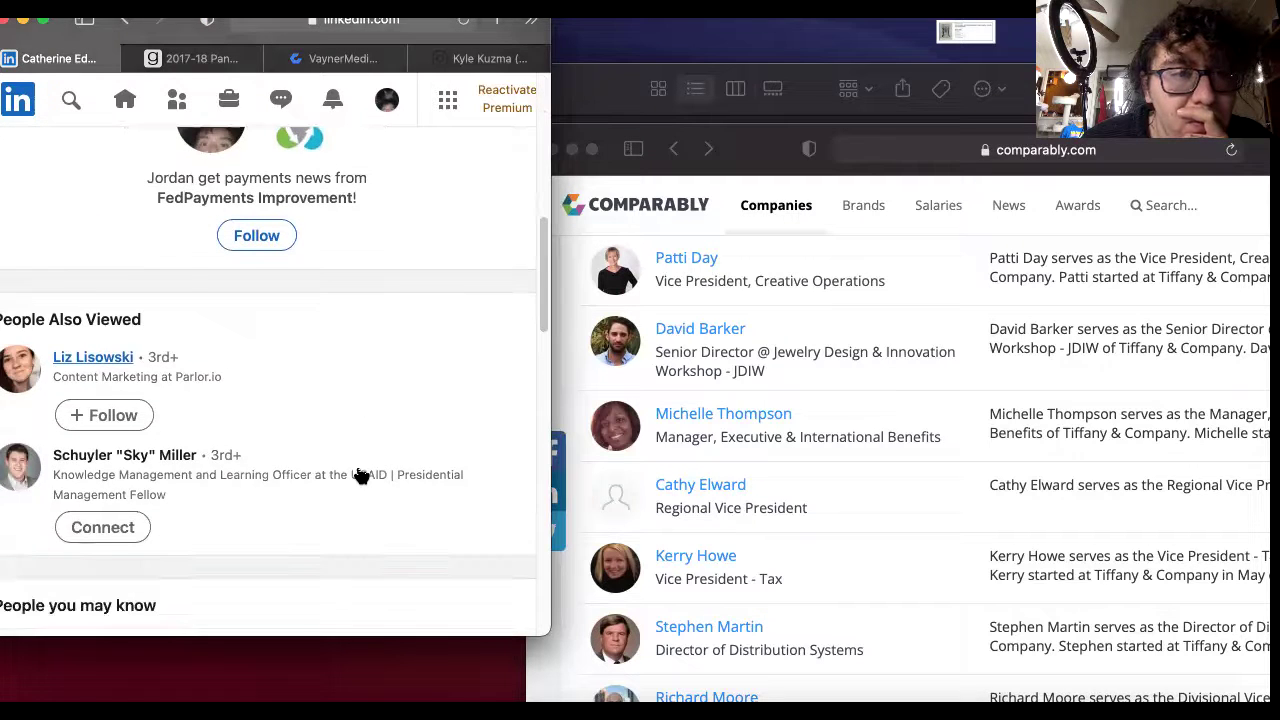
pyautogui.scroll(-1, 337, 502)
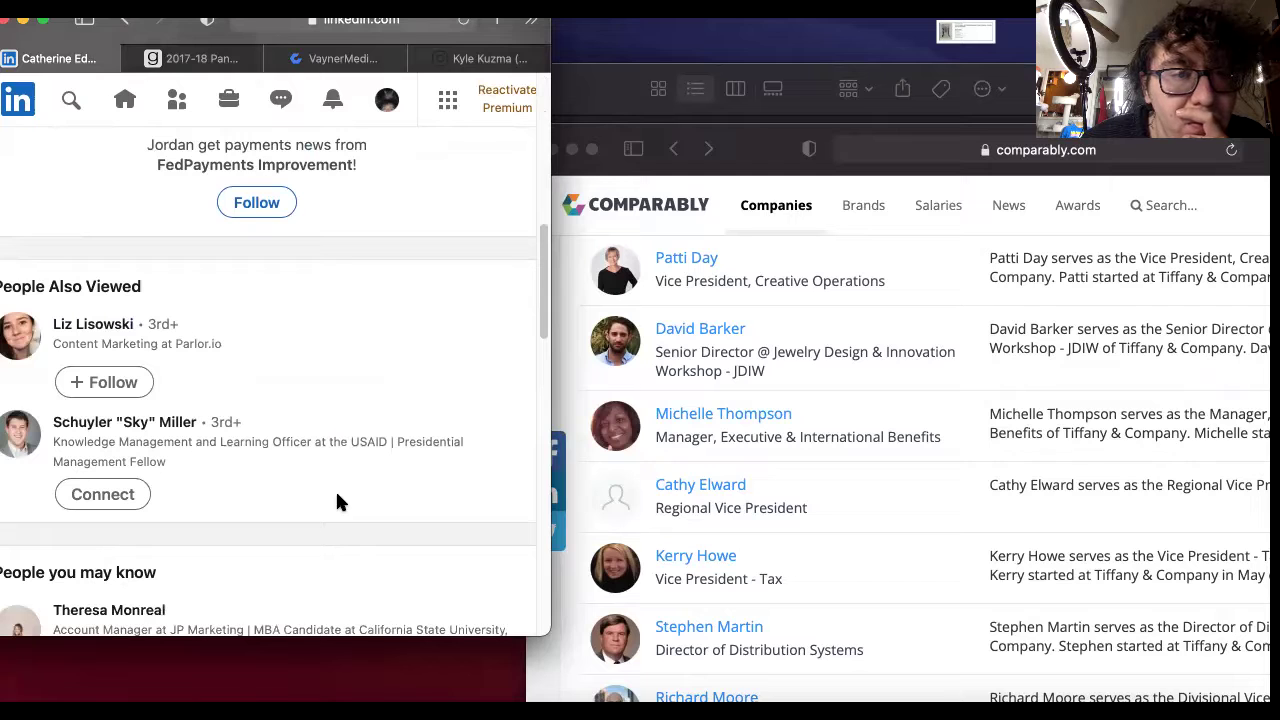
pyautogui.scroll(-3, 349, 497)
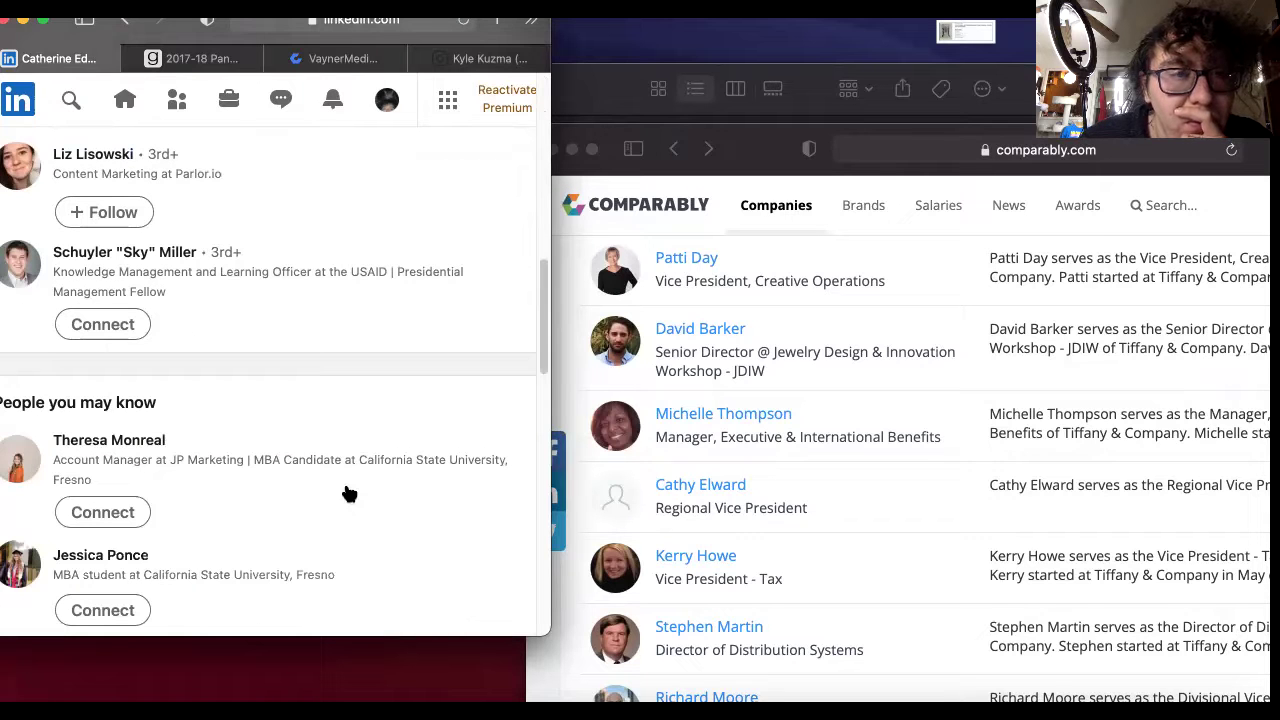
pyautogui.scroll(10, 349, 494)
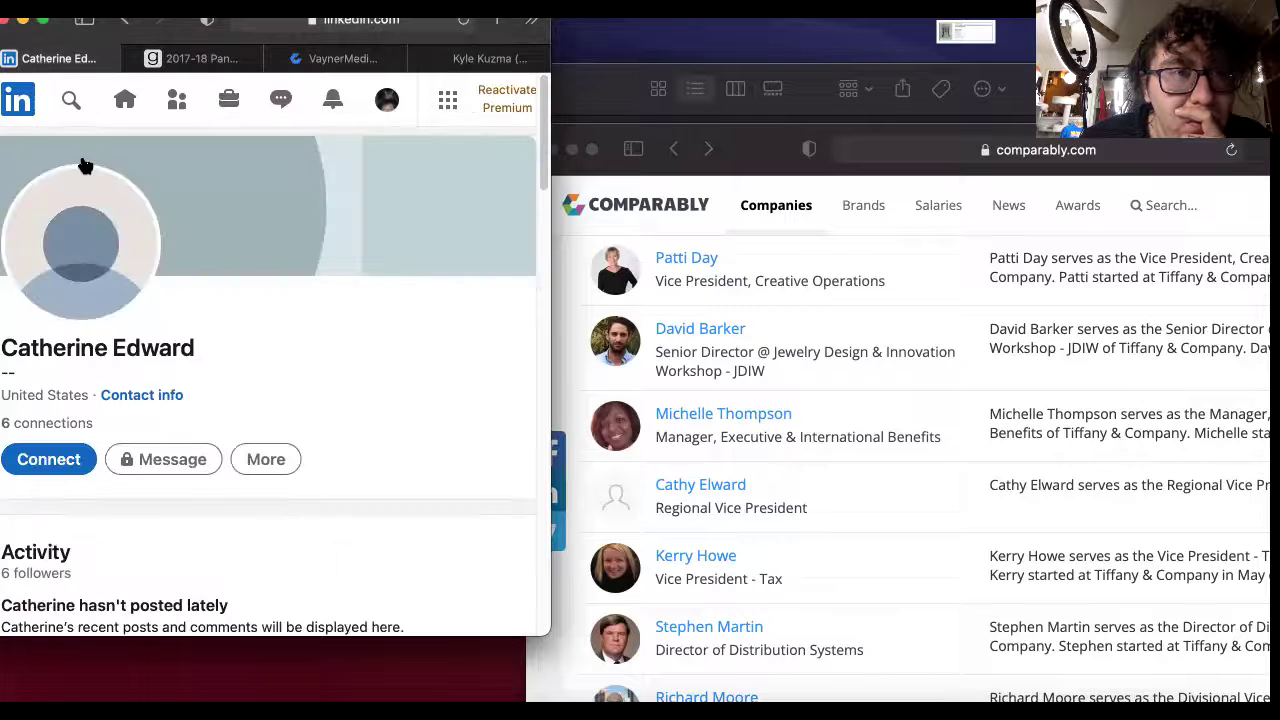
pyautogui.click(124, 20)
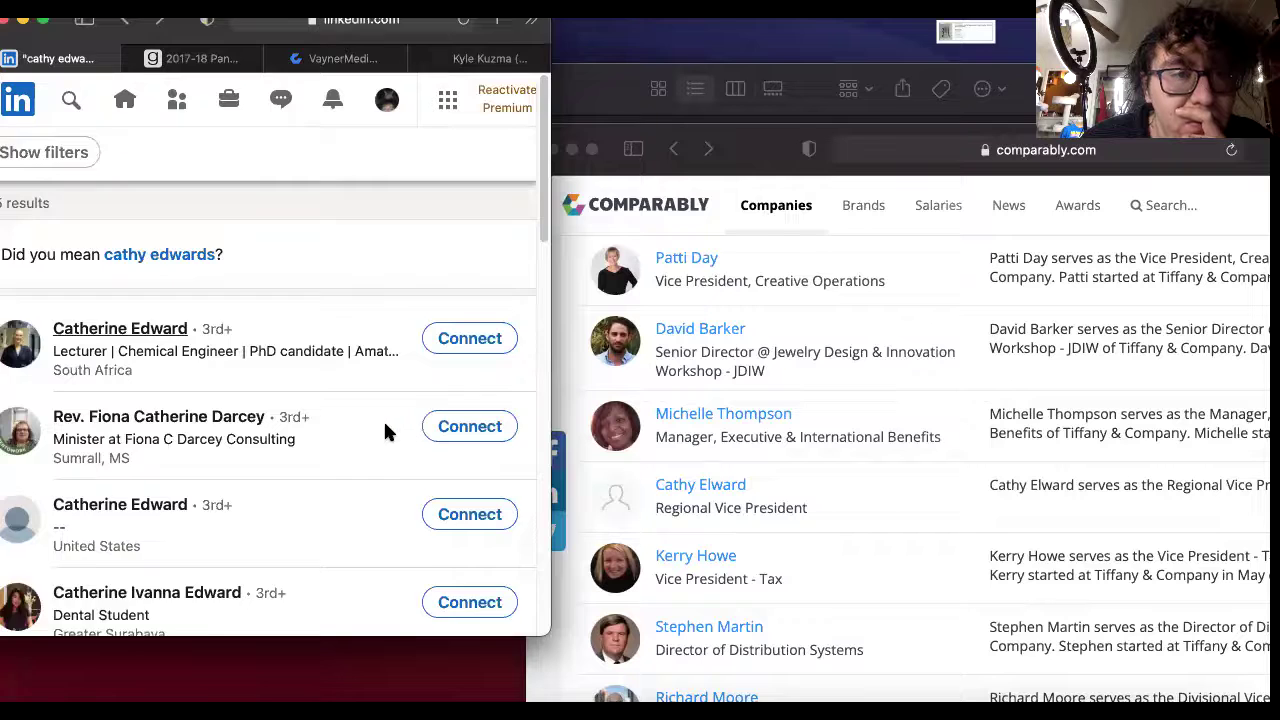
pyautogui.scroll(-5, 383, 419)
pyautogui.scroll(-5, 378, 430)
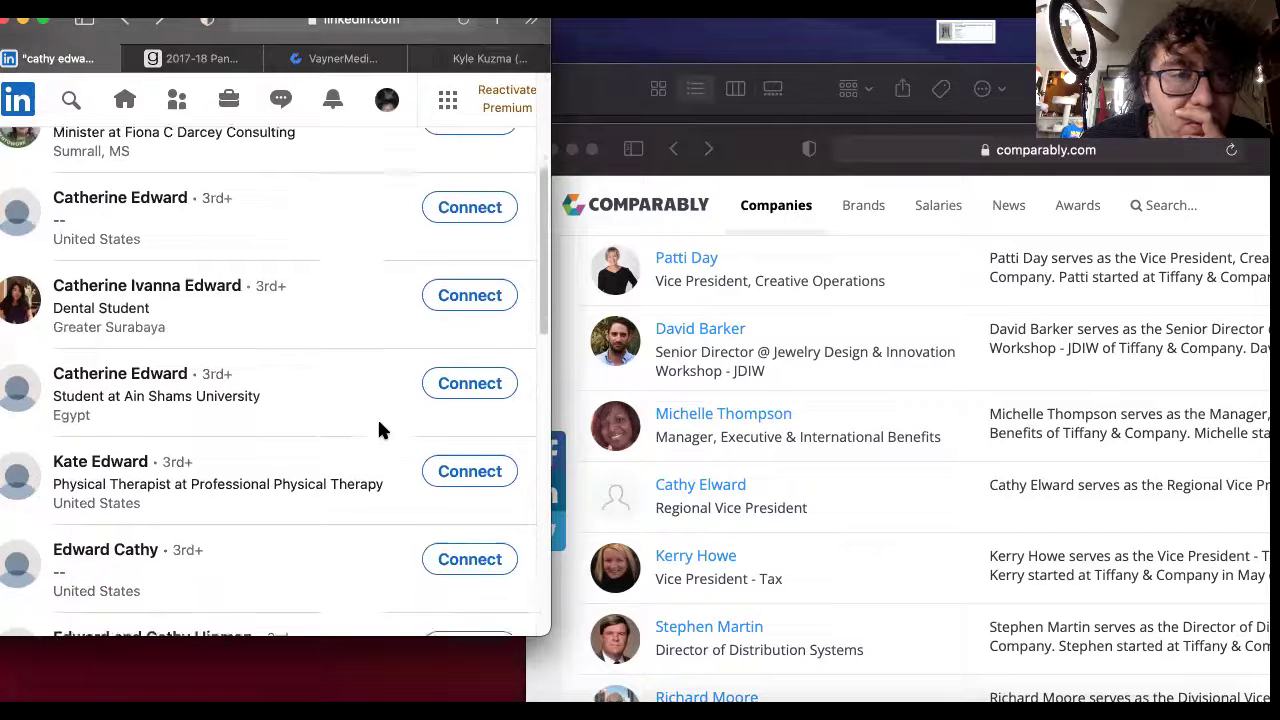
pyautogui.scroll(10, 378, 430)
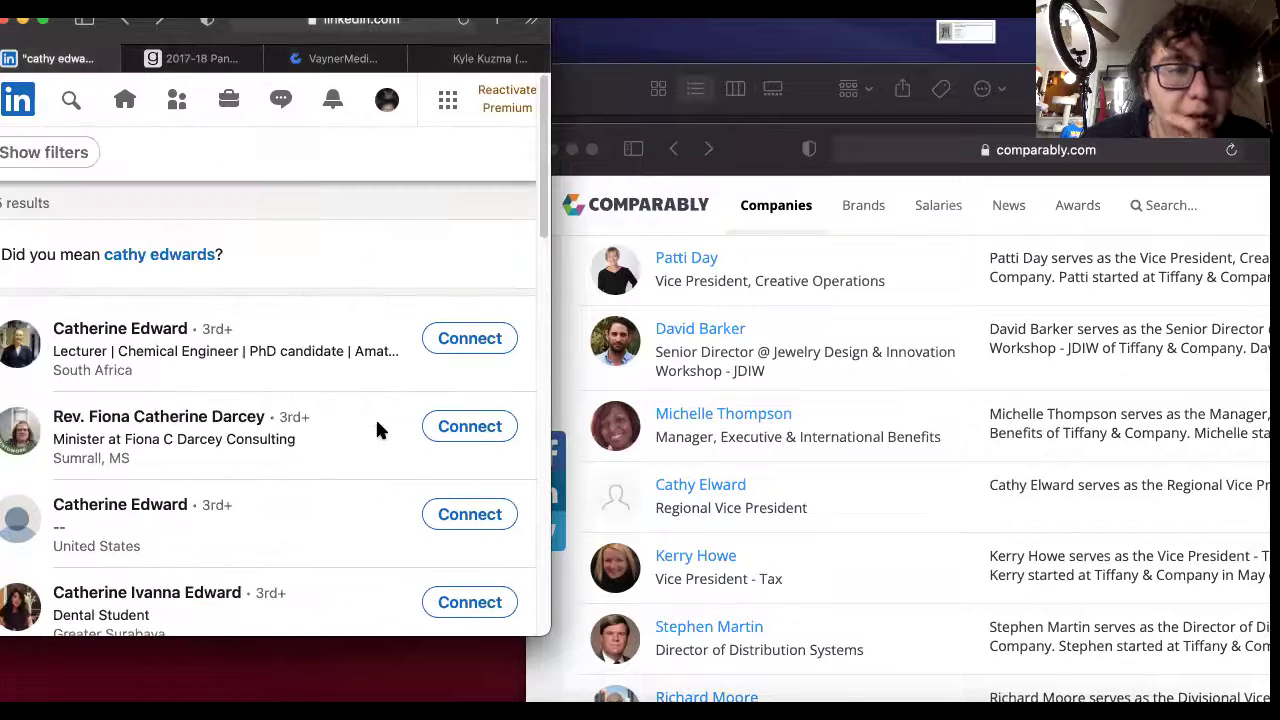
# Search people for the former tax vice president's name plus 'tiffany'.
pyautogui.click(62, 108)
pyautogui.click(243, 100)
pyautogui.press('super+a')
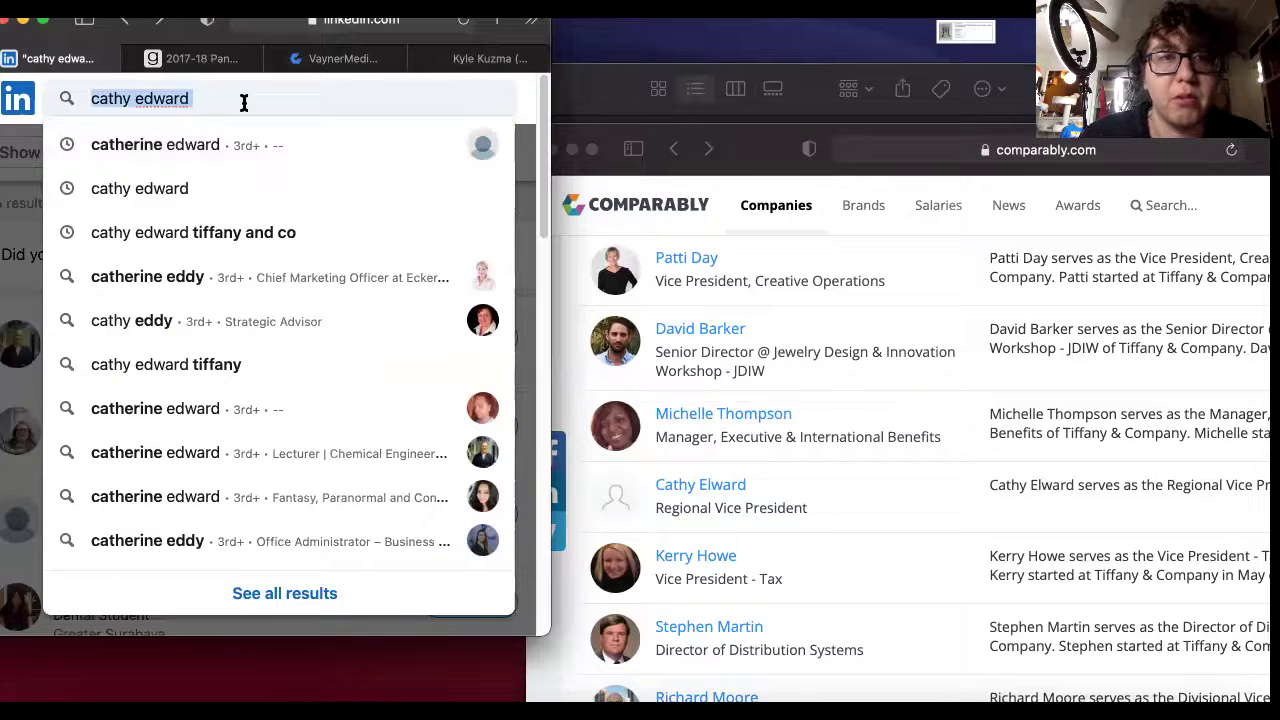
pyautogui.press('BackSpace')
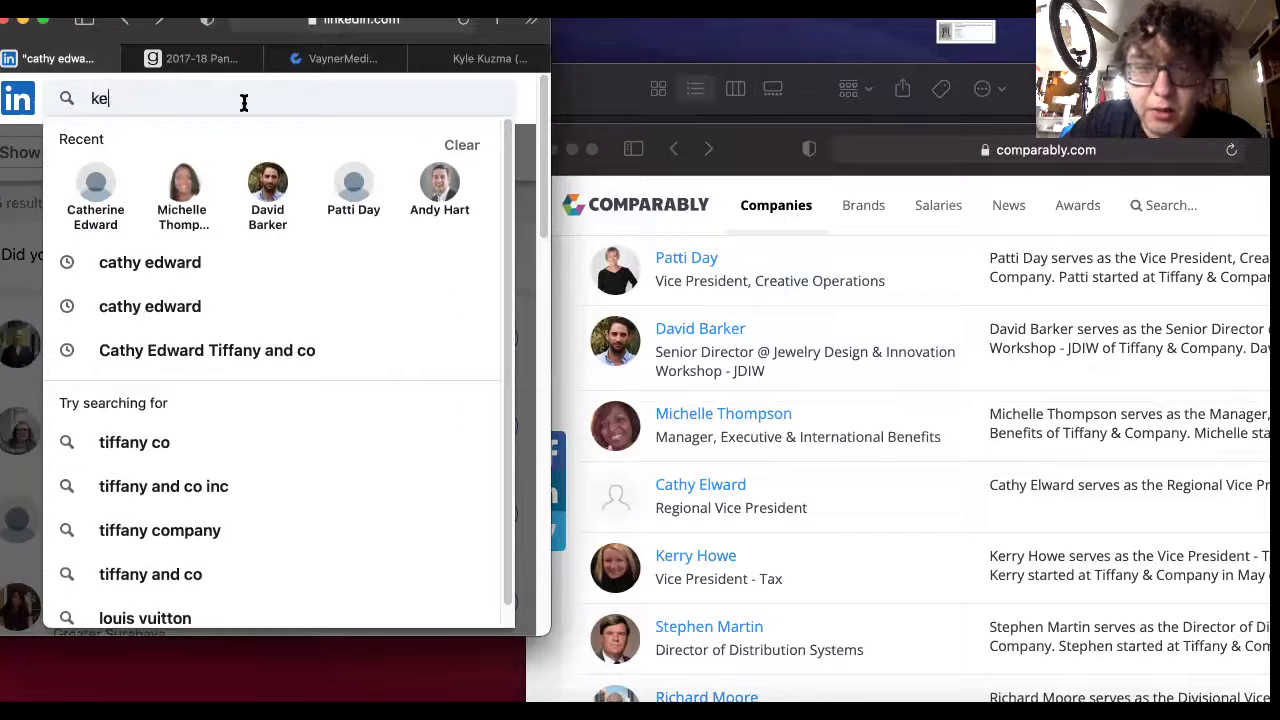
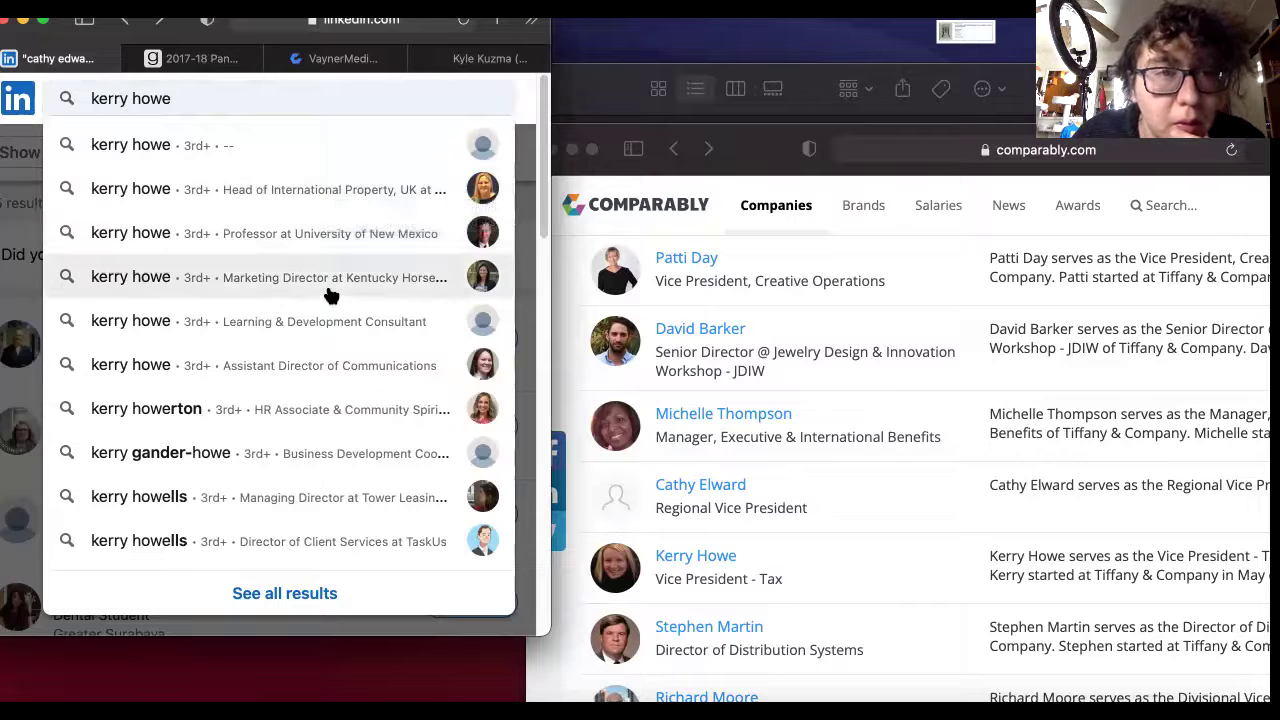
pyautogui.write('tiffany')
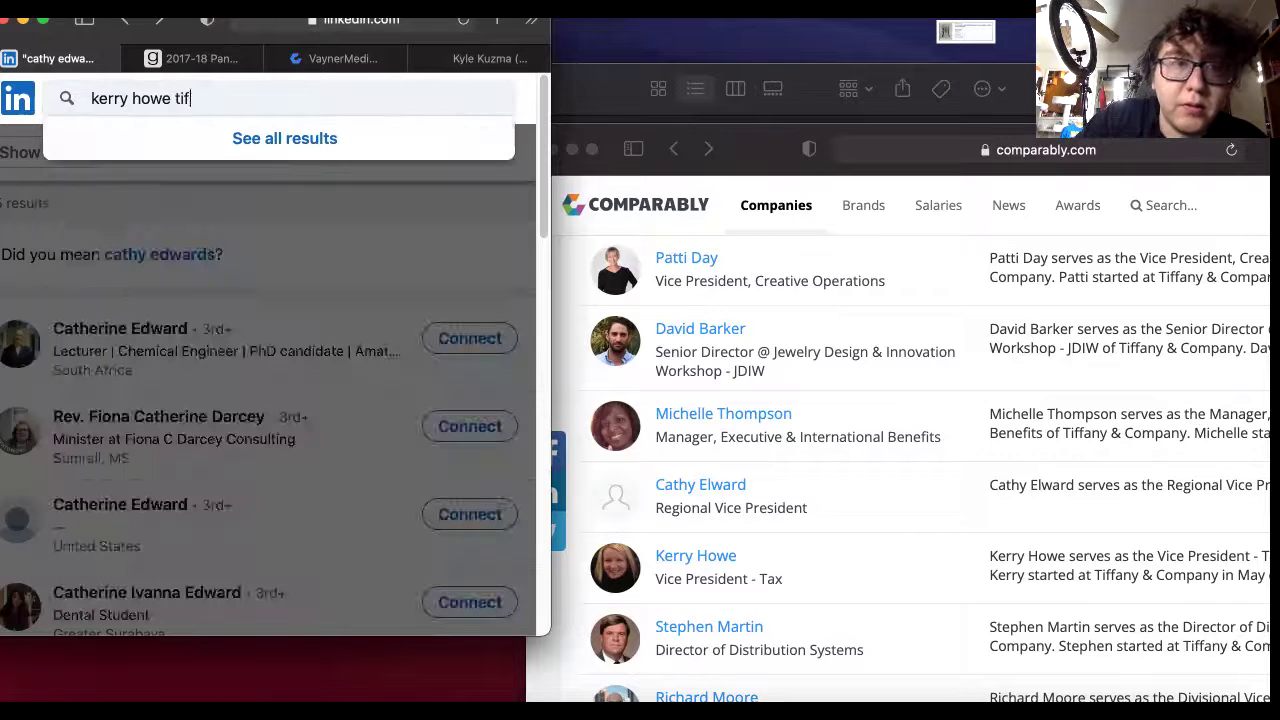
pyautogui.press('Return')
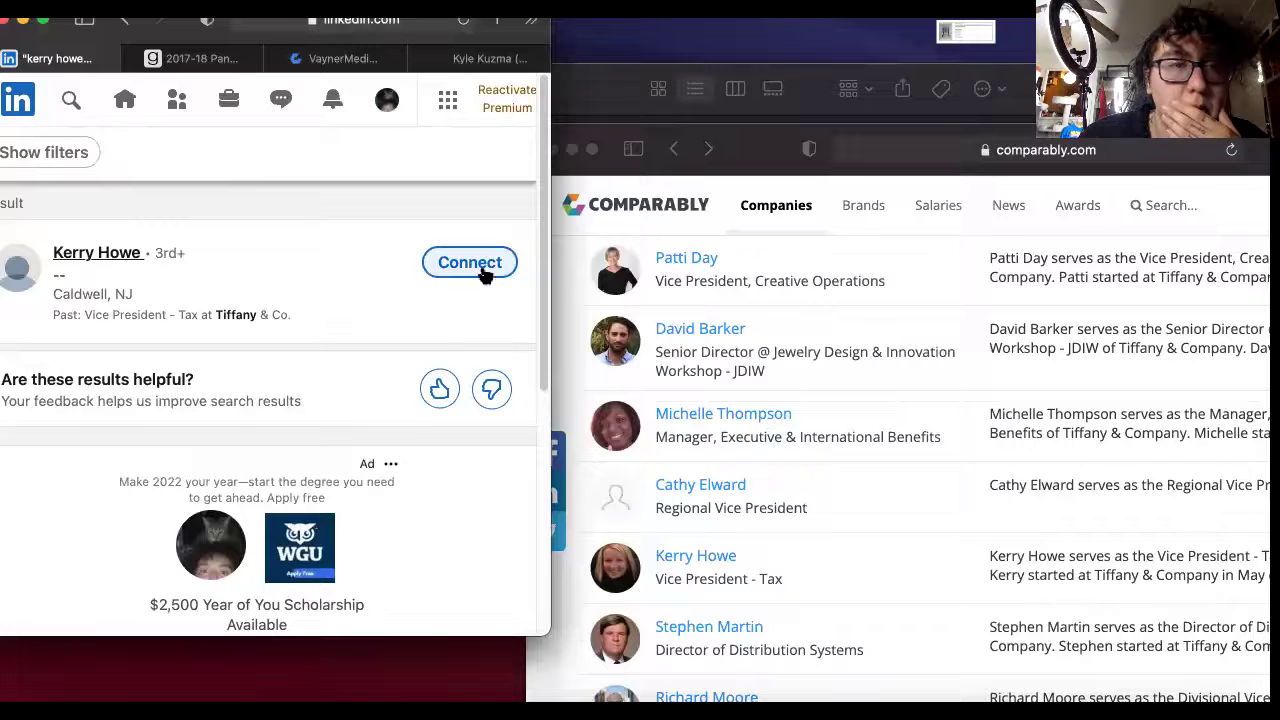
# Send them a connection invitation whose note is the pasted Kyle Kuzma auction message.
pyautogui.click(484, 270)
pyautogui.click(368, 612)
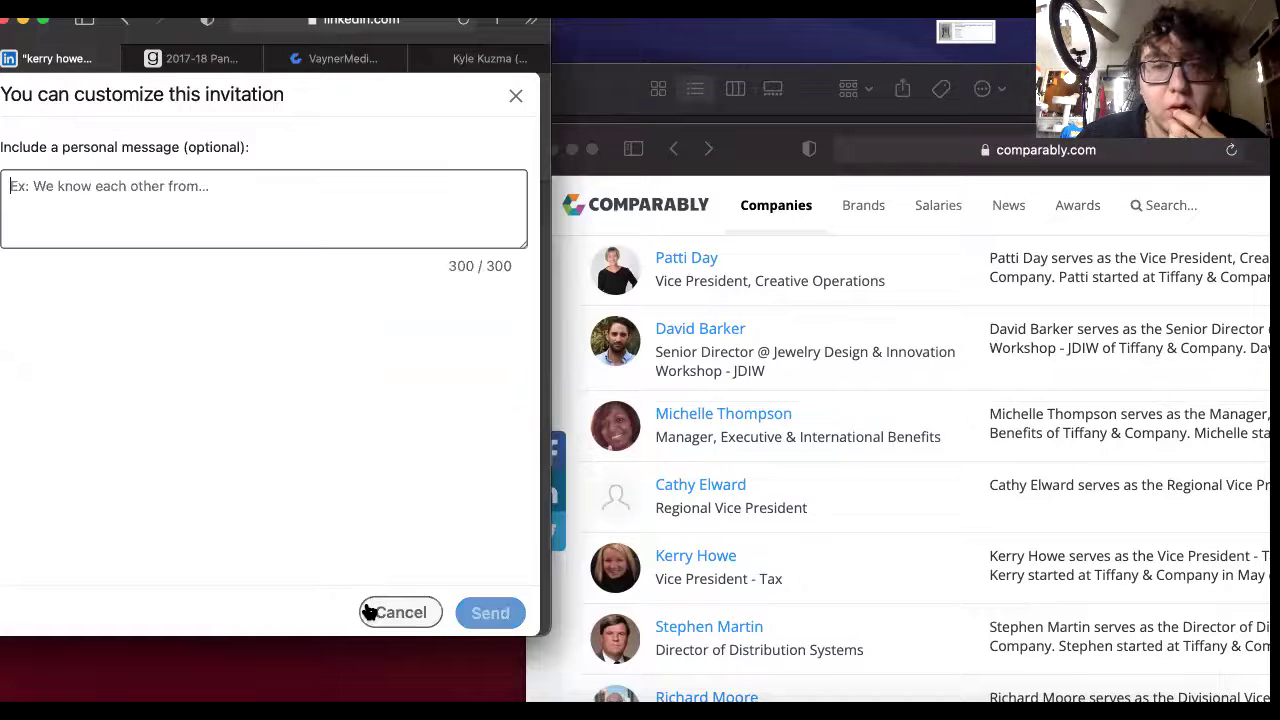
pyautogui.click(166, 186)
pyautogui.rightClick(163, 183)
pyautogui.click(229, 237)
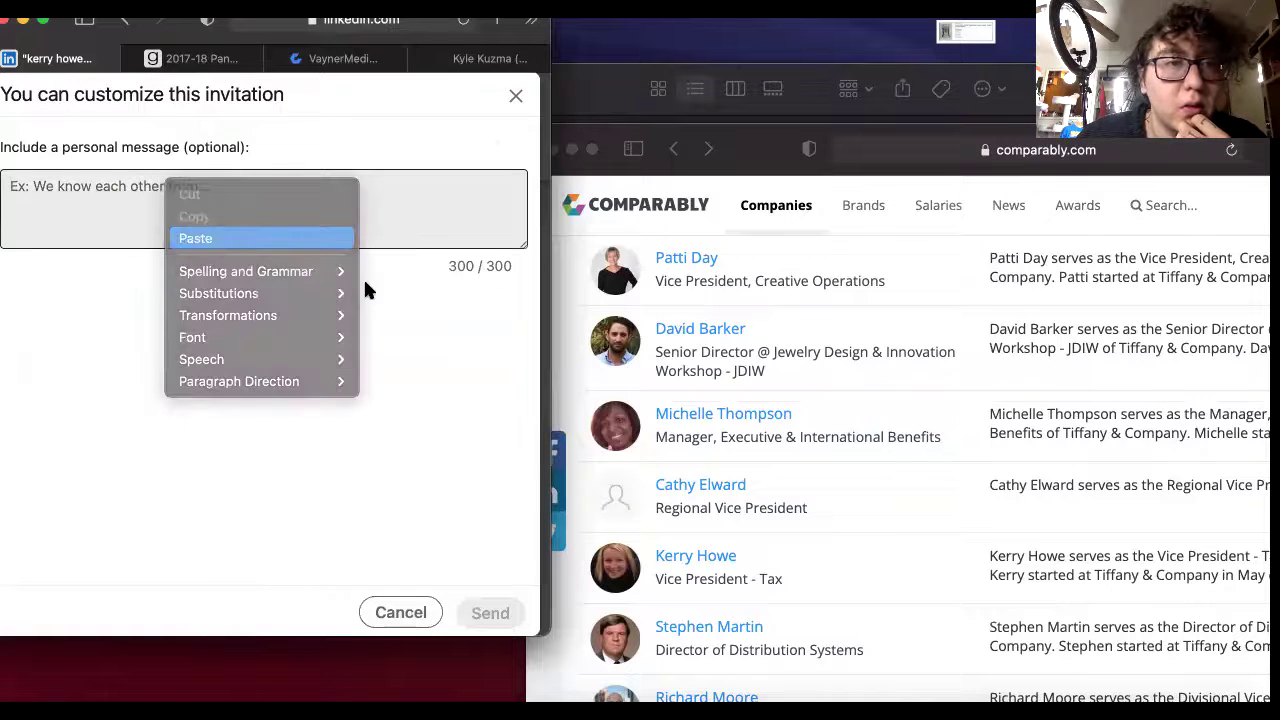
pyautogui.scroll(3, 258, 240)
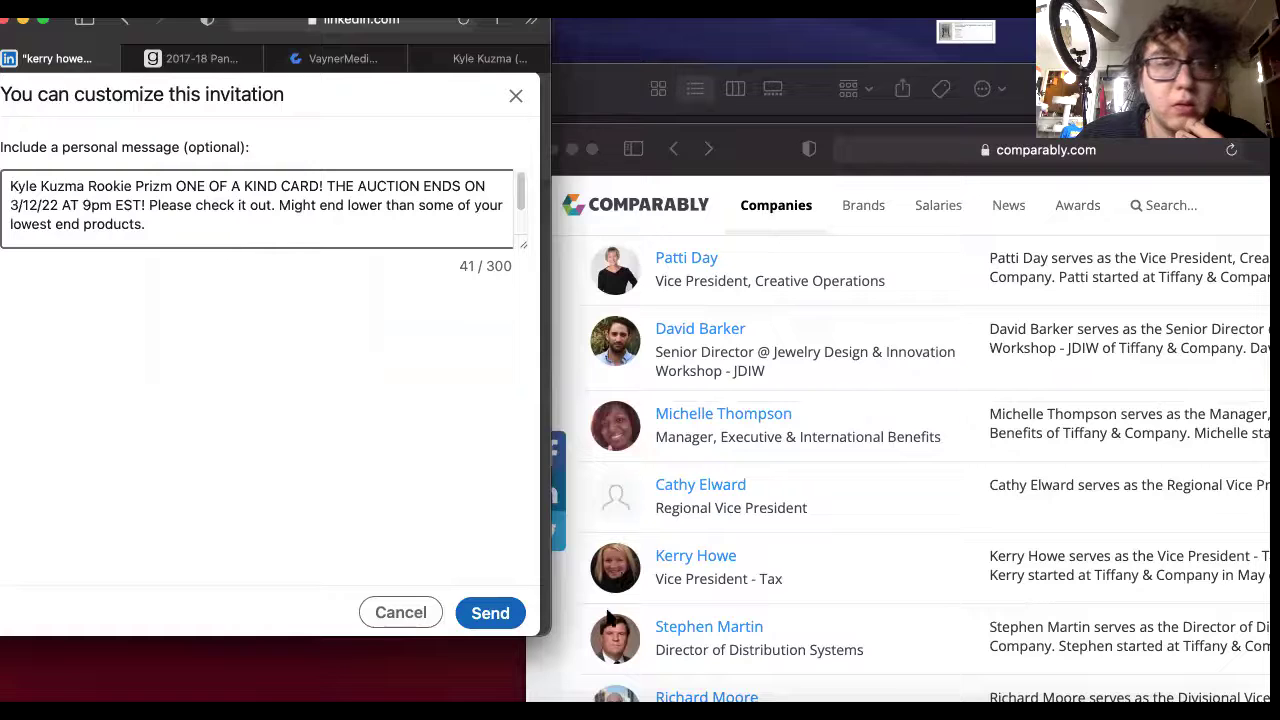
pyautogui.click(490, 612)
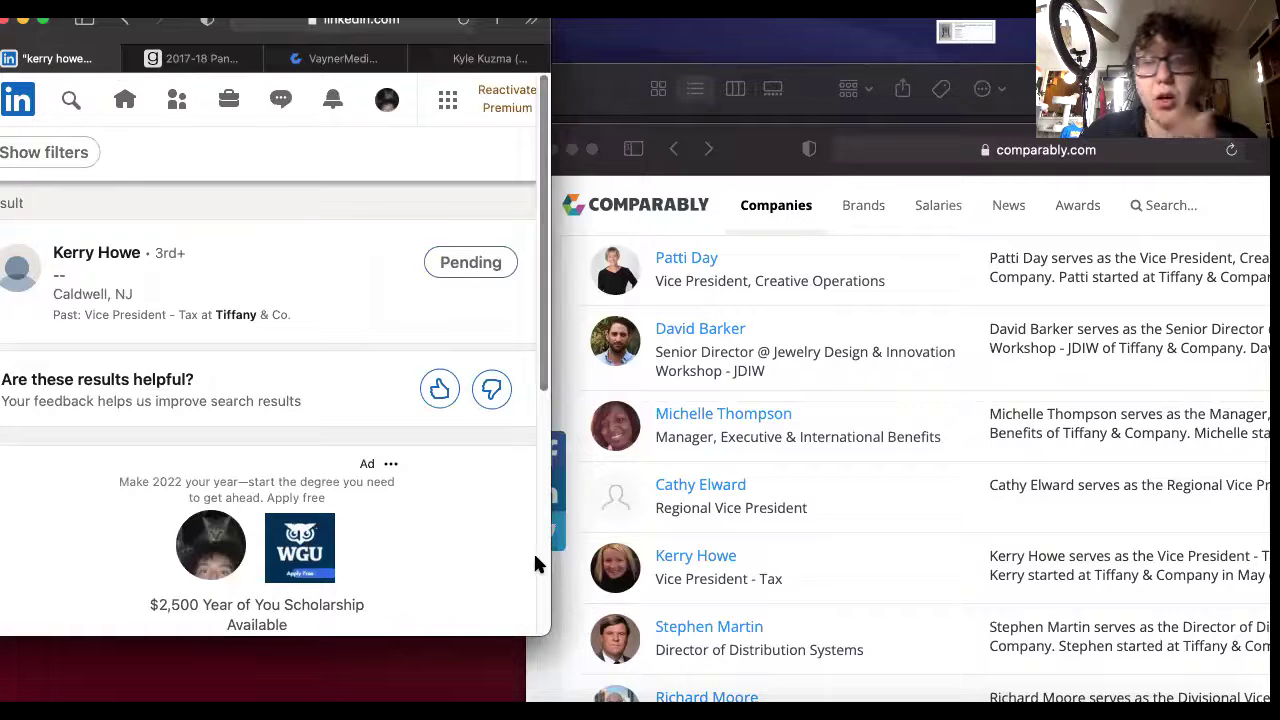